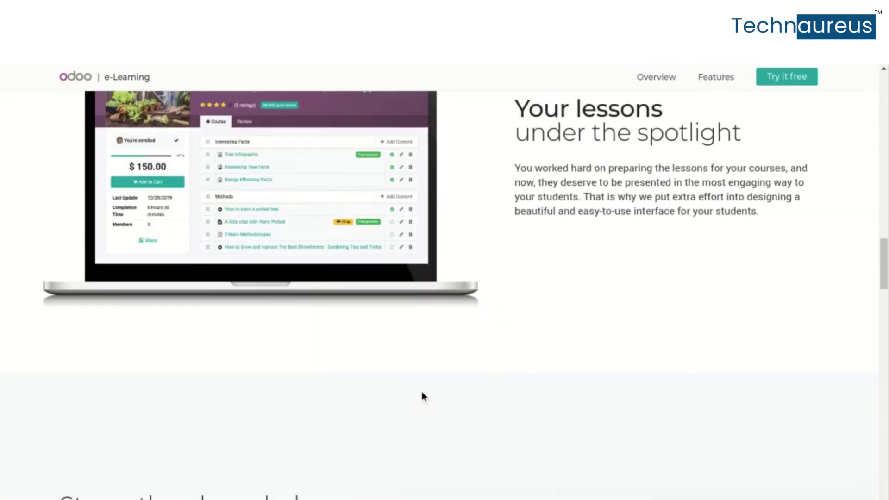
{"action": "scroll", "coordinate": [422, 393], "scroll_direction": "up", "scroll_amount": 10}
Leave the eLearning page and open the Rental app page from the APPS menu's Sales section
{"action": "key", "text": "Home"}
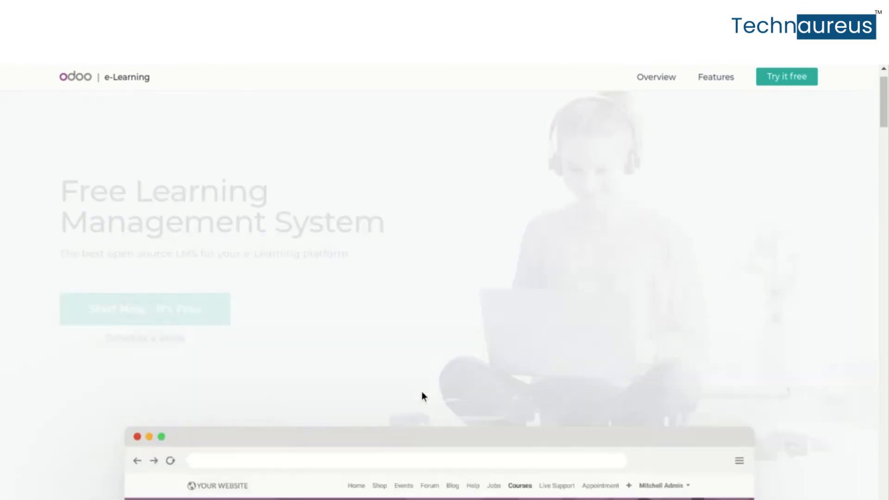
{"action": "left_click", "coordinate": [236, 79]}
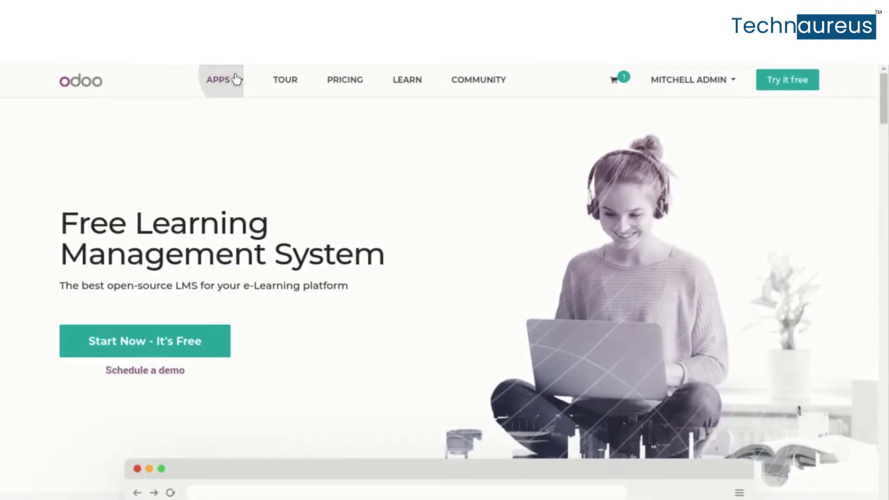
{"action": "left_click", "coordinate": [299, 319]}
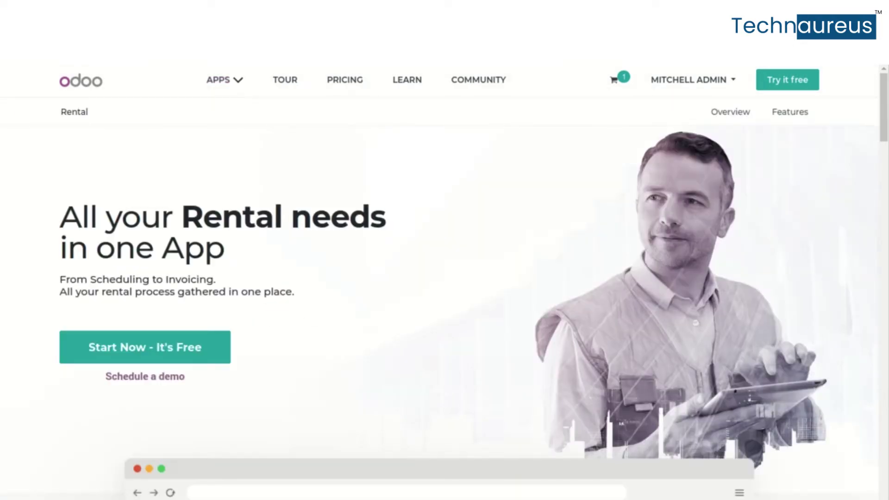
Scroll the Rental page to the 'From Rental Quotations to Invoices' section and highlight its heading
{"action": "scroll", "coordinate": [297, 318], "scroll_direction": "down", "scroll_amount": 7}
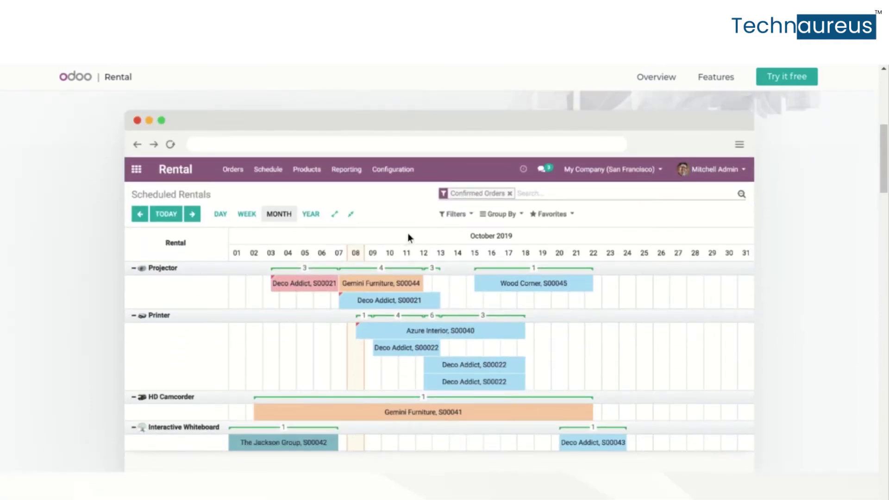
{"action": "scroll", "coordinate": [408, 237], "scroll_direction": "down", "scroll_amount": 3}
{"action": "scroll", "coordinate": [408, 237], "scroll_direction": "up", "scroll_amount": 2}
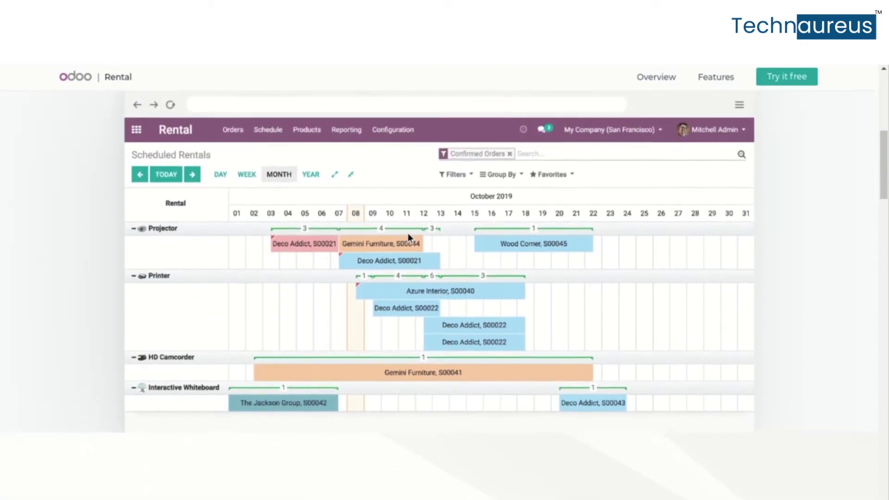
{"action": "scroll", "coordinate": [408, 238], "scroll_direction": "down", "scroll_amount": 5}
{"action": "left_click_drag", "start_coordinate": [231, 308], "coordinate": [652, 388]}
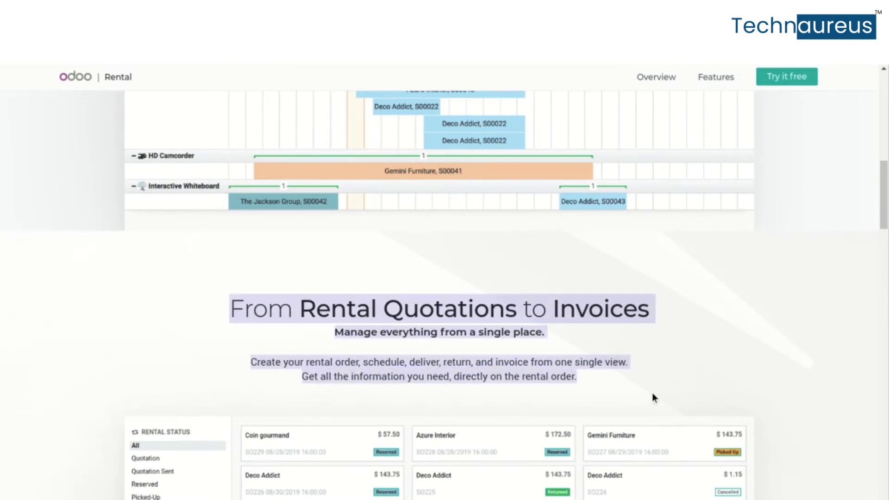
Browse the remaining Rental features down to the 4 Million users banner, then bring up the apps list
{"action": "scroll", "coordinate": [653, 399], "scroll_direction": "down", "scroll_amount": 8}
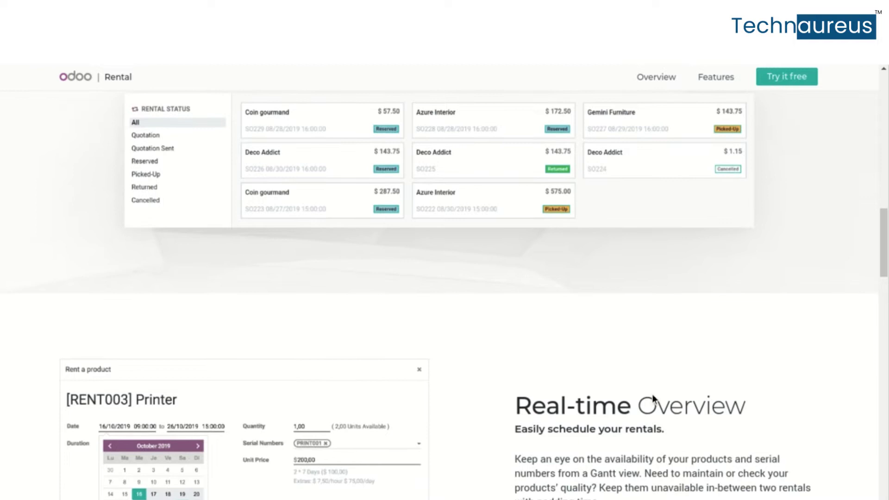
{"action": "scroll", "coordinate": [652, 393], "scroll_direction": "down", "scroll_amount": 6}
{"action": "scroll", "coordinate": [652, 394], "scroll_direction": "up", "scroll_amount": 2}
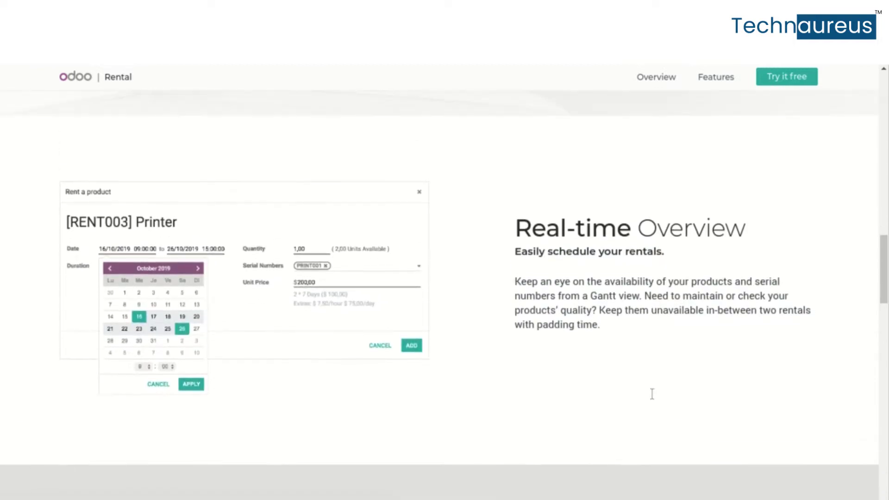
{"action": "scroll", "coordinate": [652, 394], "scroll_direction": "down", "scroll_amount": 7}
{"action": "scroll", "coordinate": [654, 399], "scroll_direction": "down", "scroll_amount": 6}
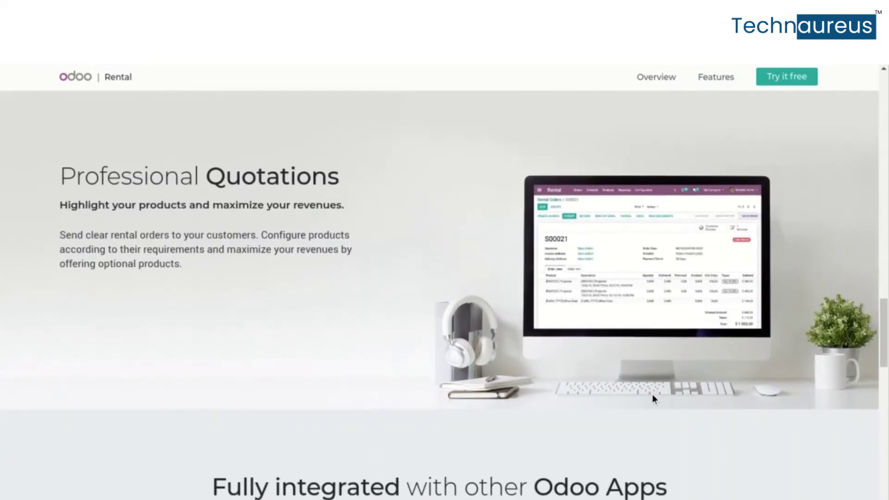
{"action": "scroll", "coordinate": [652, 395], "scroll_direction": "down", "scroll_amount": 5}
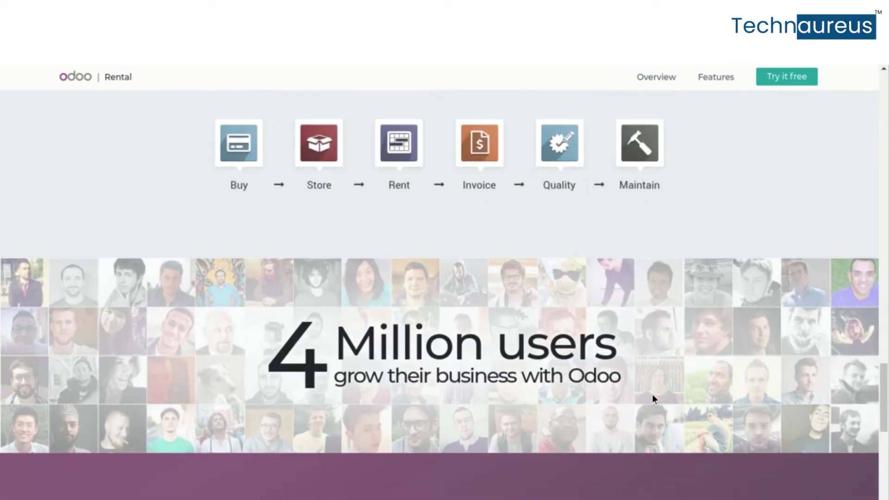
{"action": "scroll", "coordinate": [652, 393], "scroll_direction": "up", "scroll_amount": 20}
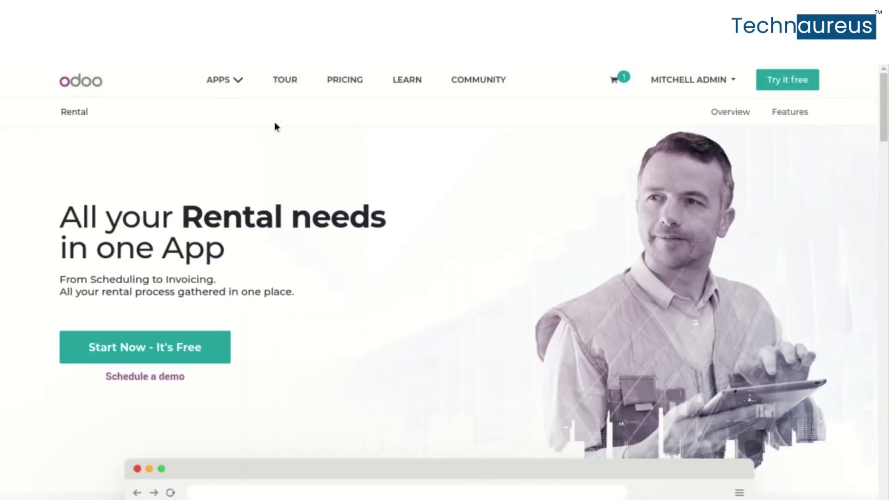
{"action": "left_click", "coordinate": [236, 82]}
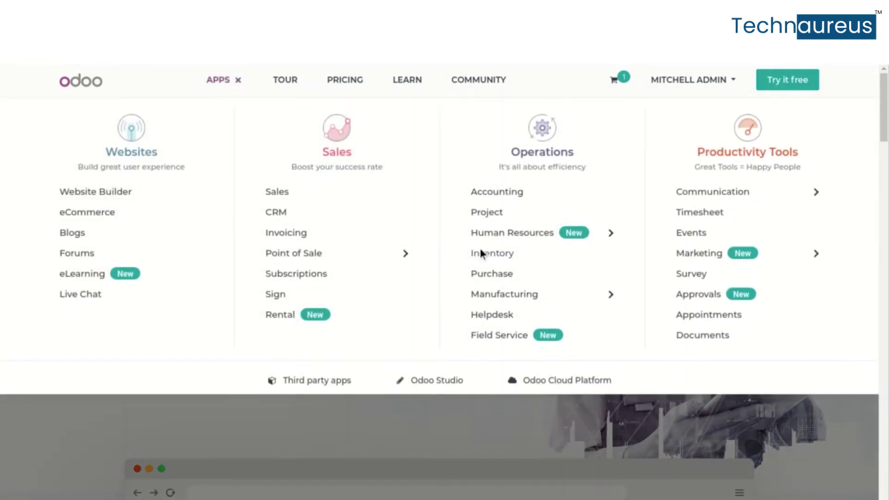
Open Referral under Human Resources and browse its sections down to Get rewarded and back up
{"action": "left_click", "coordinate": [611, 235]}
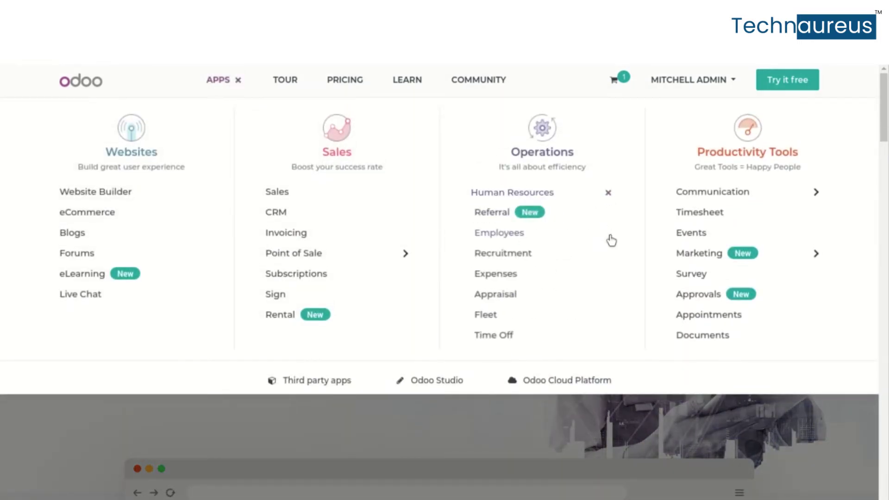
{"action": "left_click", "coordinate": [489, 216]}
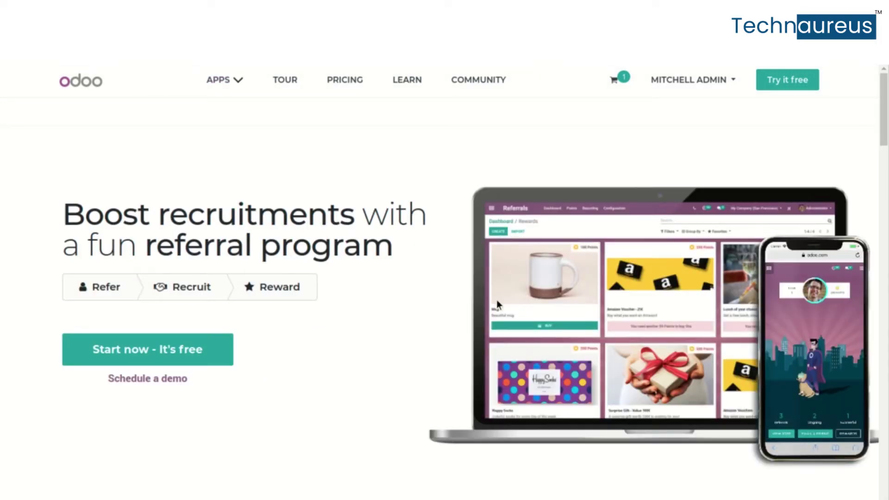
{"action": "scroll", "coordinate": [496, 299], "scroll_direction": "down", "scroll_amount": 5}
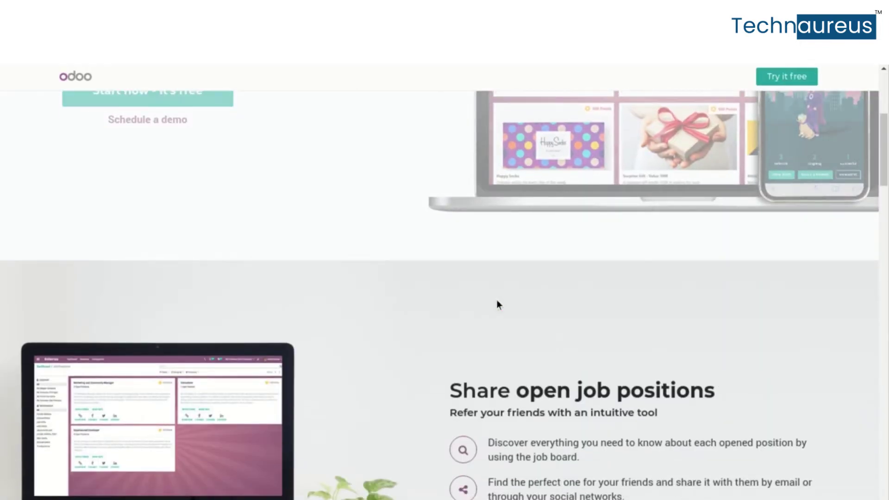
{"action": "scroll", "coordinate": [496, 301], "scroll_direction": "down", "scroll_amount": 5}
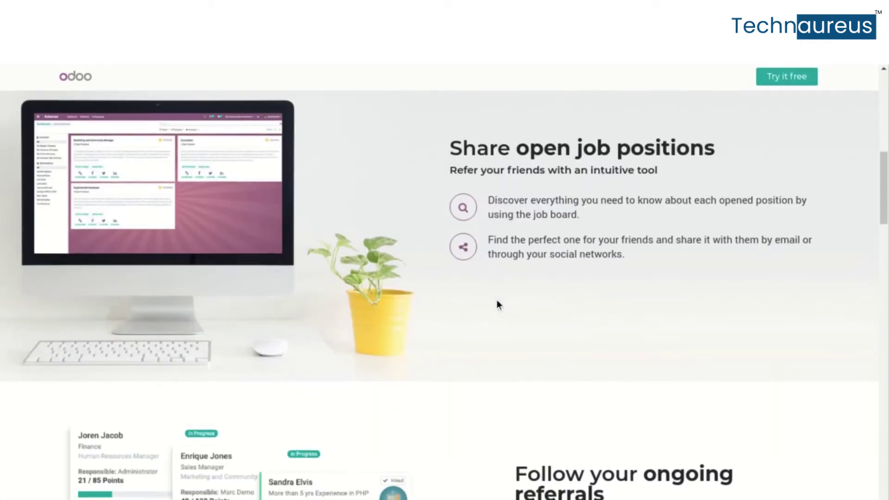
{"action": "scroll", "coordinate": [497, 301], "scroll_direction": "down", "scroll_amount": 5}
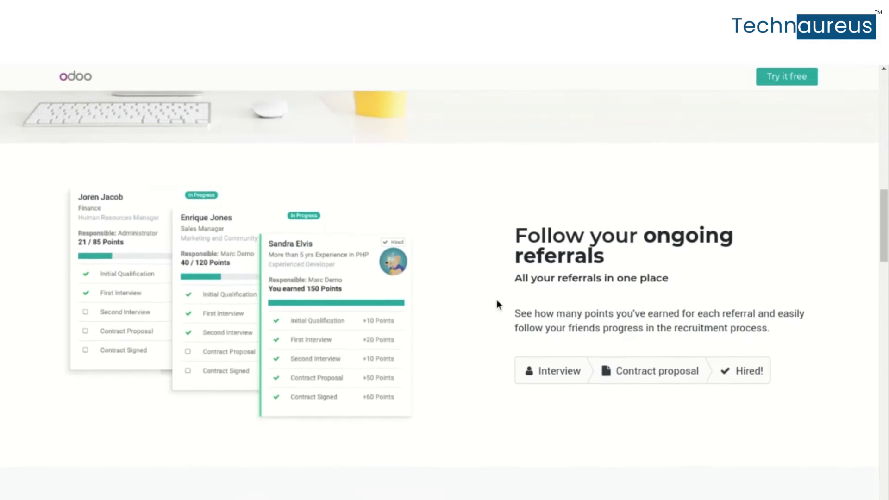
{"action": "scroll", "coordinate": [497, 302], "scroll_direction": "down", "scroll_amount": 4}
{"action": "scroll", "coordinate": [497, 302], "scroll_direction": "down", "scroll_amount": 4}
{"action": "scroll", "coordinate": [496, 301], "scroll_direction": "up", "scroll_amount": 10}
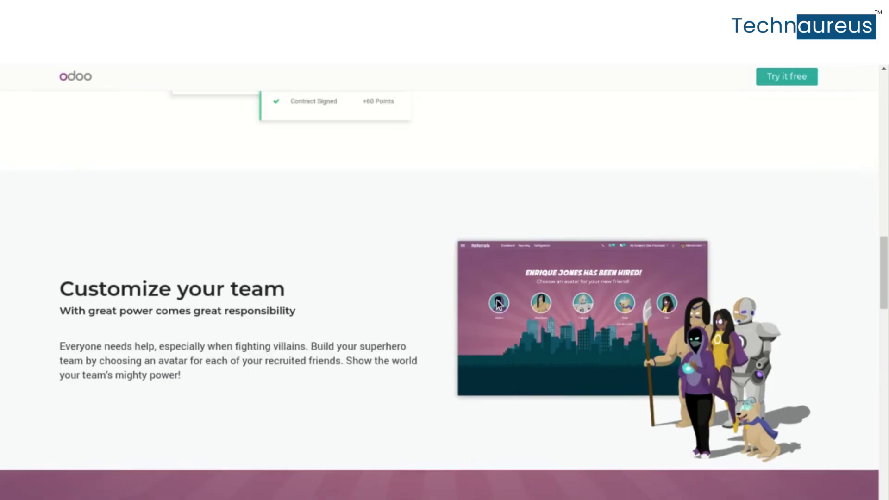
{"action": "scroll", "coordinate": [585, 277], "scroll_direction": "down", "scroll_amount": 10}
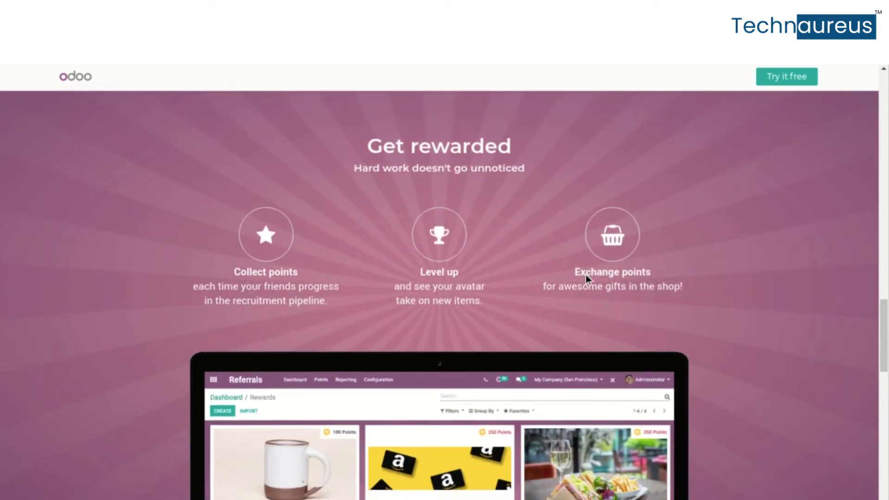
{"action": "scroll", "coordinate": [586, 277], "scroll_direction": "down", "scroll_amount": 7}
{"action": "scroll", "coordinate": [586, 279], "scroll_direction": "up", "scroll_amount": 20}
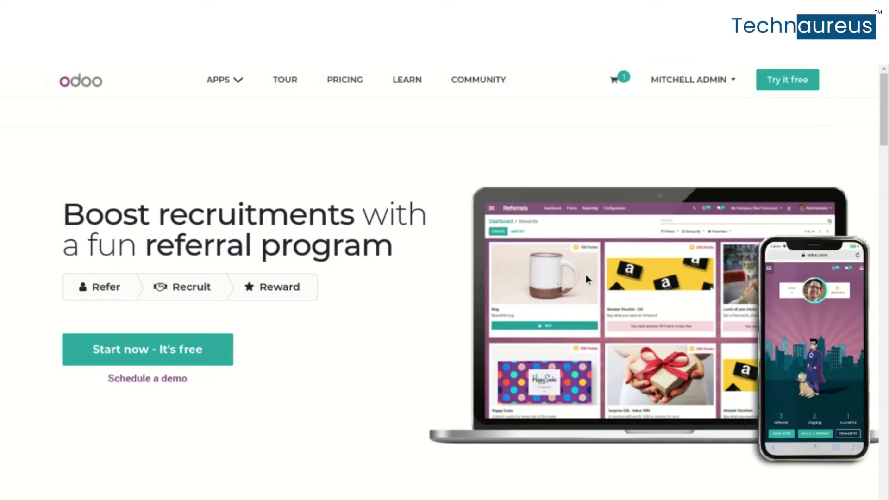
{"action": "left_click", "coordinate": [230, 80]}
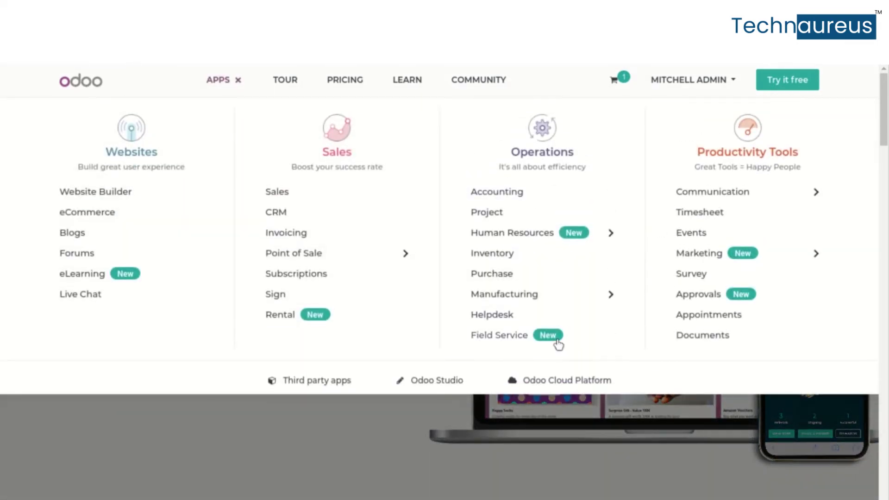
{"action": "left_click", "coordinate": [553, 339]}
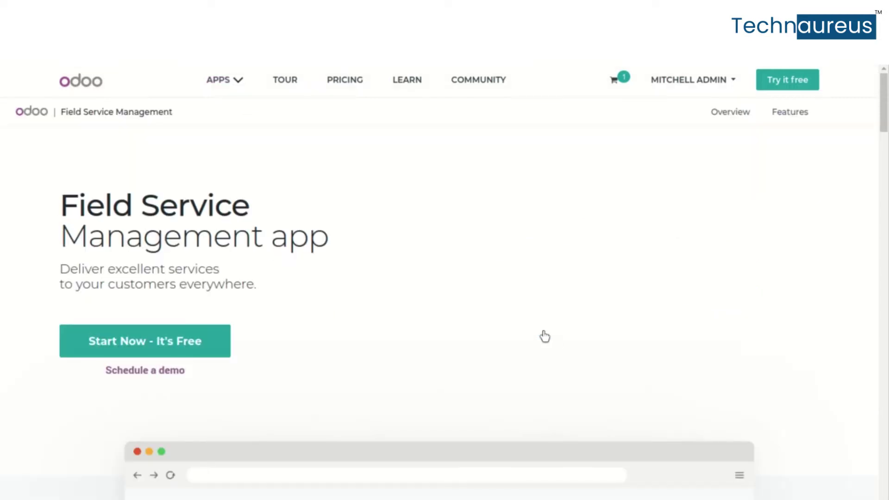
{"action": "left_click_drag", "start_coordinate": [59, 193], "coordinate": [314, 261]}
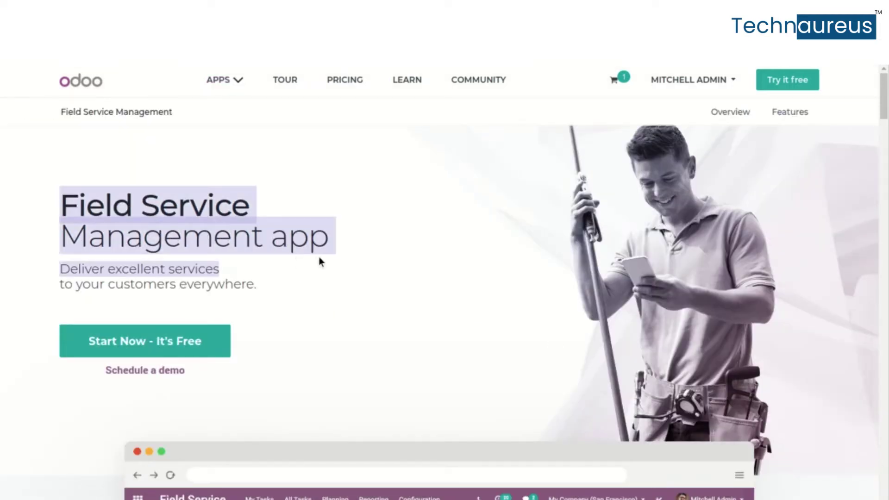
{"action": "scroll", "coordinate": [324, 260], "scroll_direction": "down", "scroll_amount": 6}
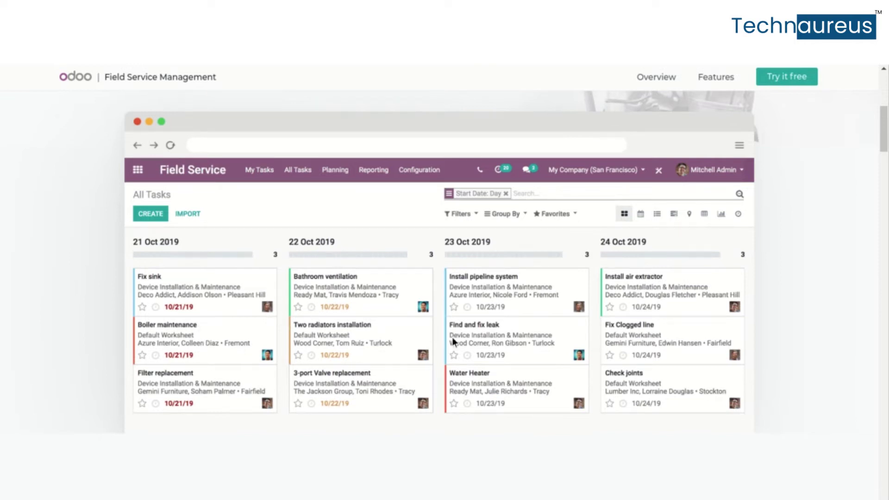
{"action": "scroll", "coordinate": [671, 323], "scroll_direction": "down", "scroll_amount": 10}
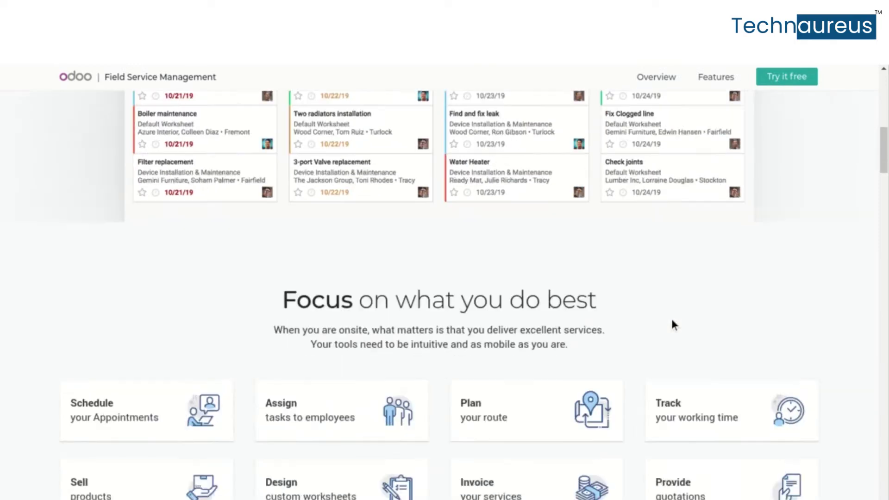
{"action": "scroll", "coordinate": [672, 321], "scroll_direction": "down", "scroll_amount": 6}
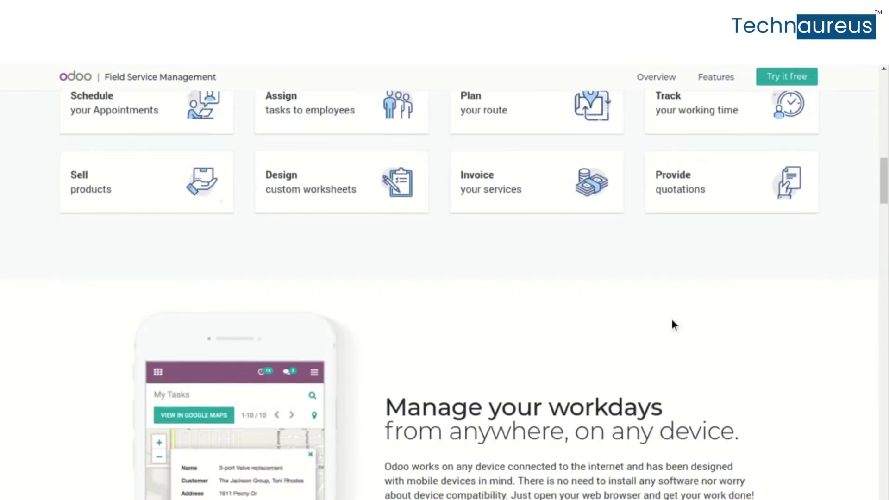
{"action": "scroll", "coordinate": [672, 320], "scroll_direction": "down", "scroll_amount": 8}
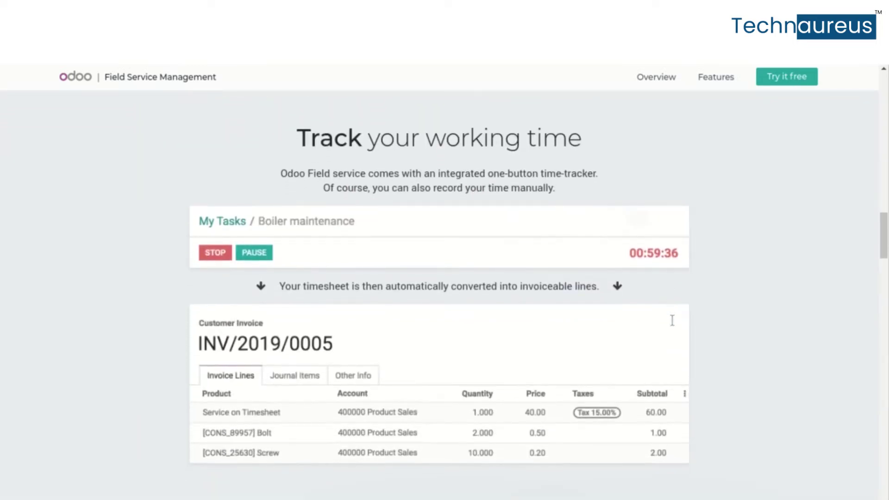
{"action": "scroll", "coordinate": [671, 320], "scroll_direction": "down", "scroll_amount": 8}
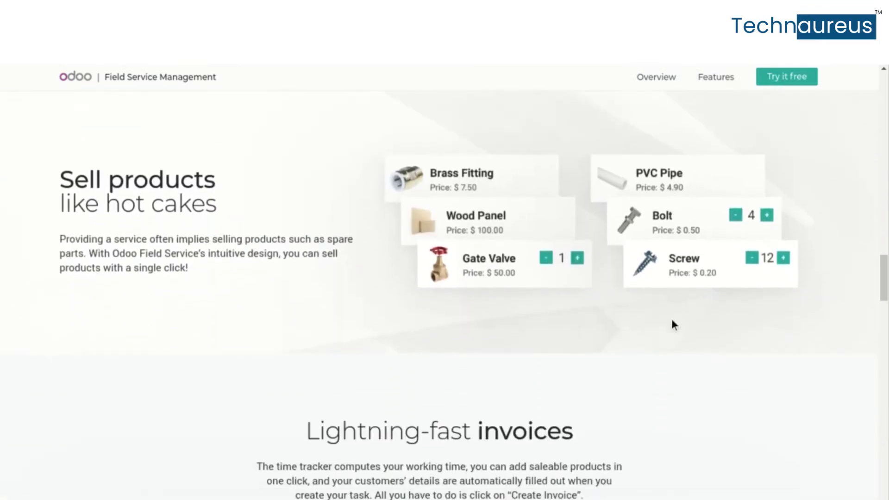
{"action": "scroll", "coordinate": [672, 324], "scroll_direction": "down", "scroll_amount": 5}
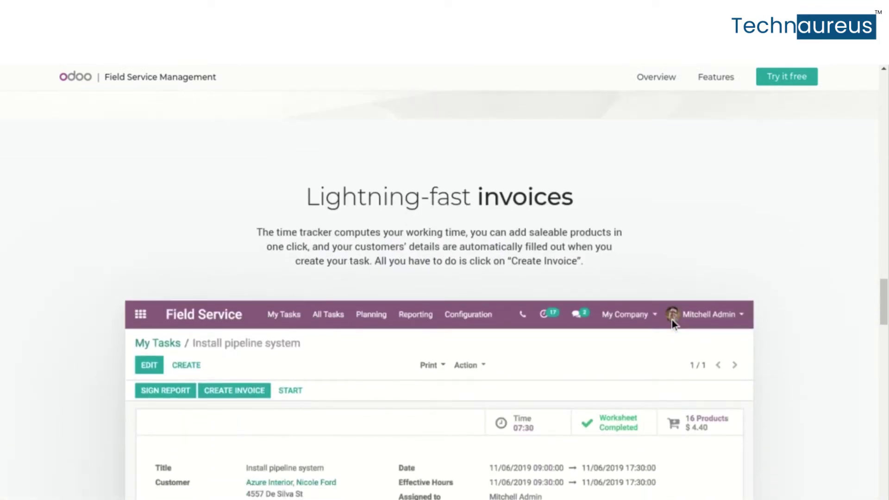
{"action": "scroll", "coordinate": [671, 319], "scroll_direction": "down", "scroll_amount": 10}
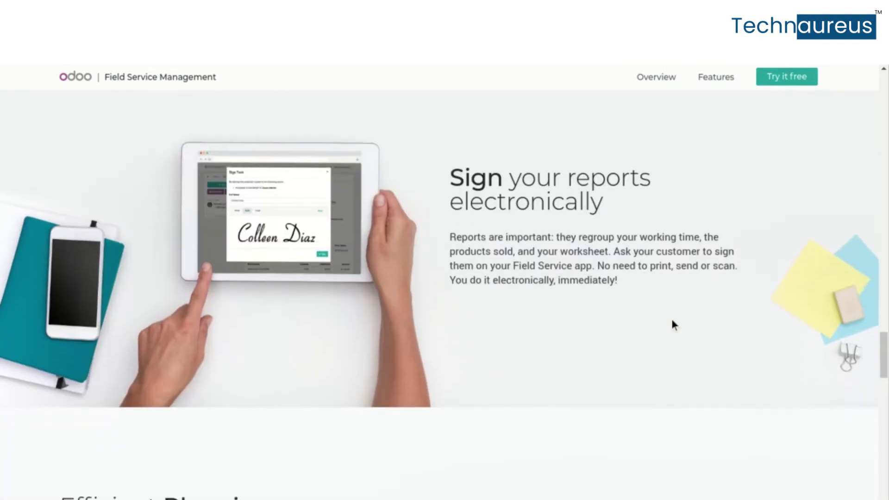
{"action": "scroll", "coordinate": [672, 321], "scroll_direction": "down", "scroll_amount": 7}
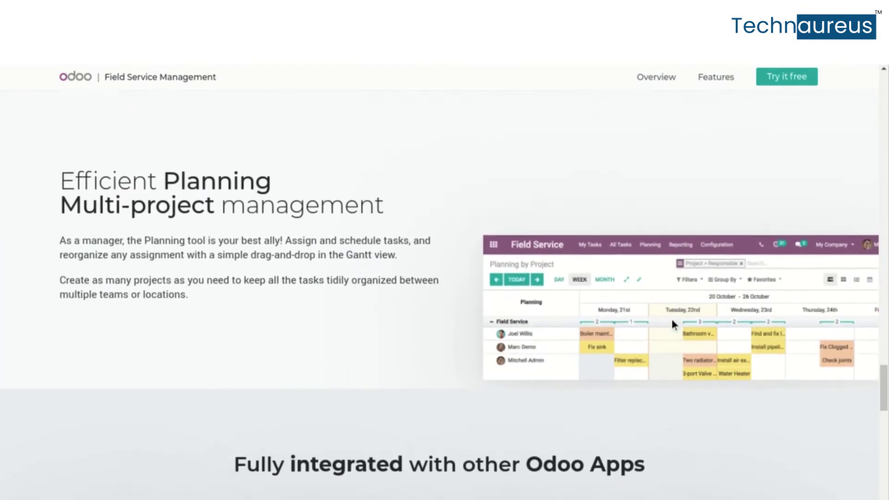
{"action": "scroll", "coordinate": [671, 320], "scroll_direction": "up", "scroll_amount": 1}
{"action": "scroll", "coordinate": [671, 319], "scroll_direction": "down", "scroll_amount": 6}
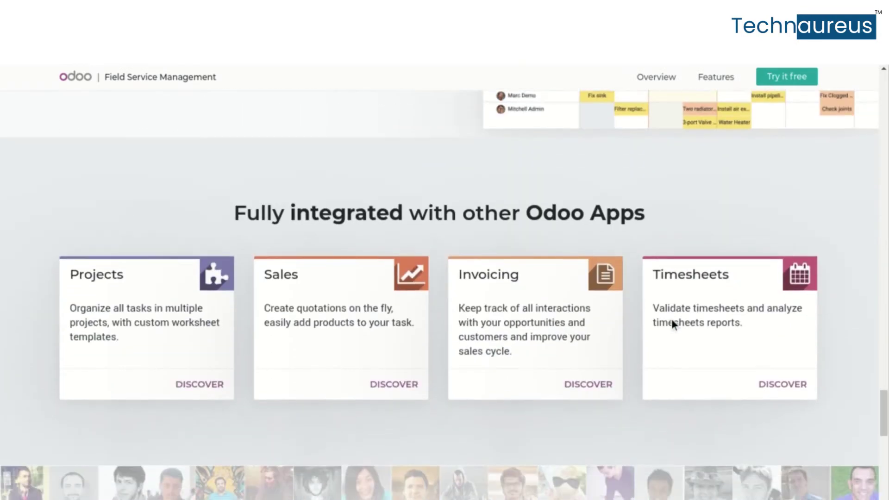
{"action": "left_click_drag", "start_coordinate": [234, 190], "coordinate": [625, 180]}
{"action": "scroll", "coordinate": [625, 180], "scroll_direction": "down", "scroll_amount": 5}
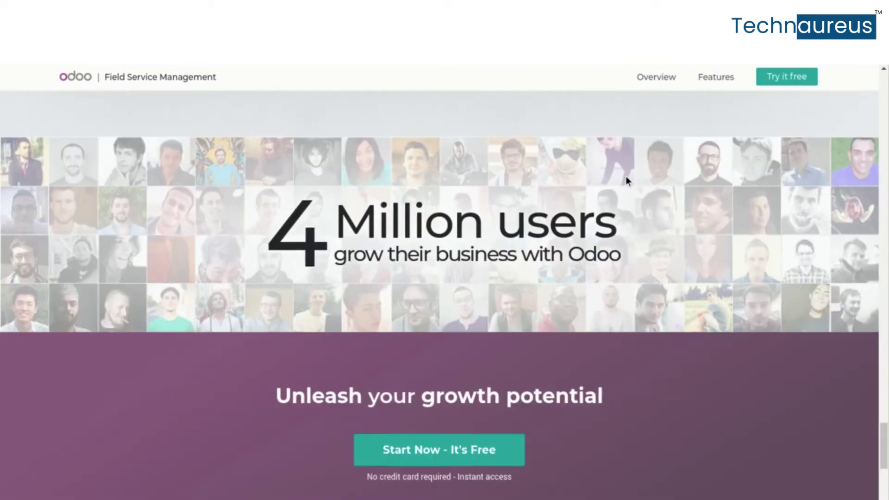
{"action": "scroll", "coordinate": [626, 180], "scroll_direction": "up", "scroll_amount": 20}
{"action": "scroll", "coordinate": [626, 180], "scroll_direction": "up", "scroll_amount": 15}
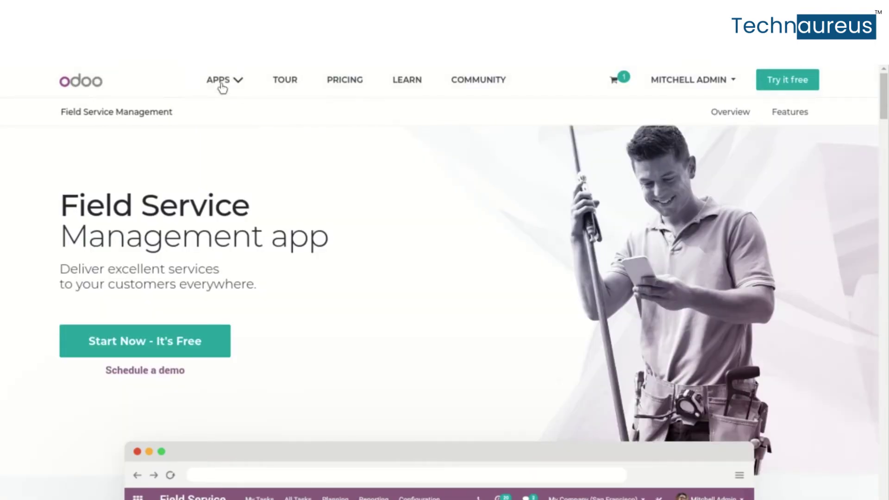
Open the Social Marketing page via Productivity Tools > Marketing and highlight its headline
{"action": "left_click", "coordinate": [222, 84]}
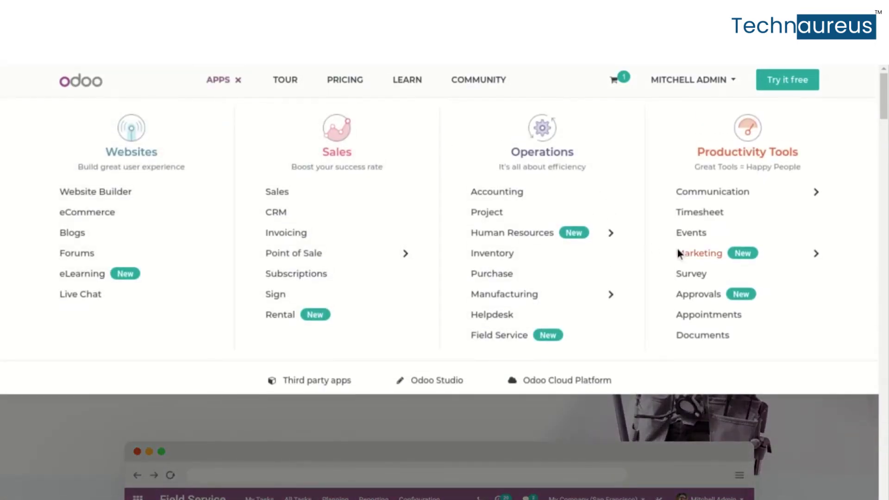
{"action": "left_click", "coordinate": [744, 264]}
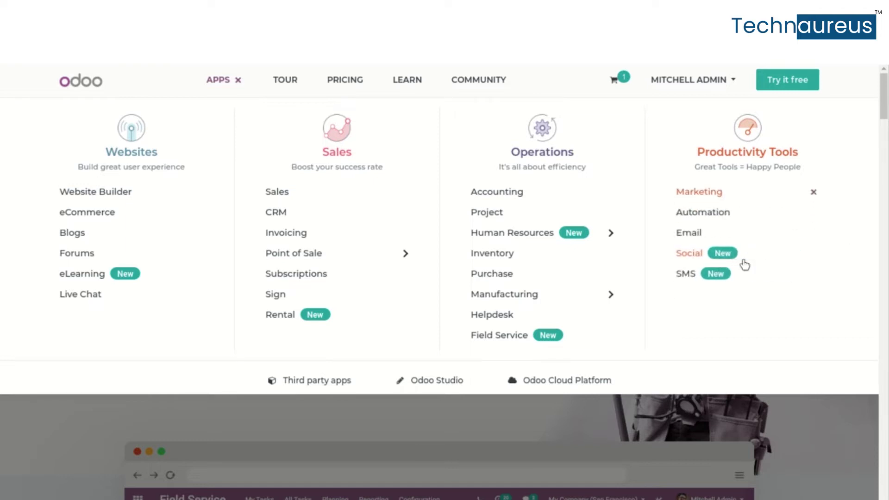
{"action": "left_click", "coordinate": [702, 253]}
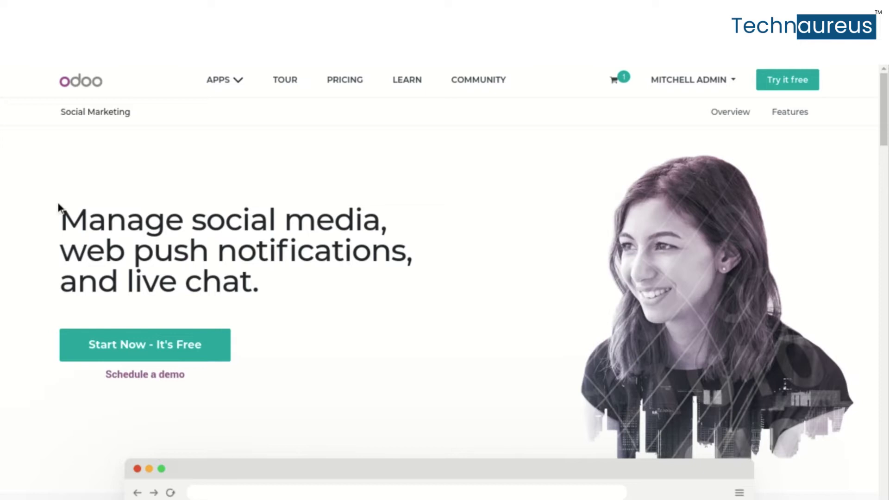
{"action": "left_click_drag", "start_coordinate": [61, 207], "coordinate": [299, 290]}
Browse the Social Marketing page through its live chat section, then reopen the apps list
{"action": "scroll", "coordinate": [298, 290], "scroll_direction": "down", "scroll_amount": 7}
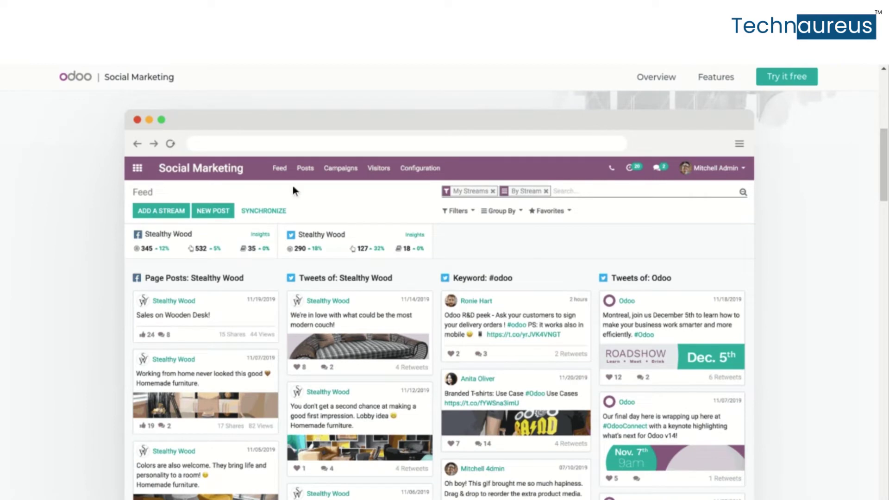
{"action": "scroll", "coordinate": [360, 334], "scroll_direction": "down", "scroll_amount": 10}
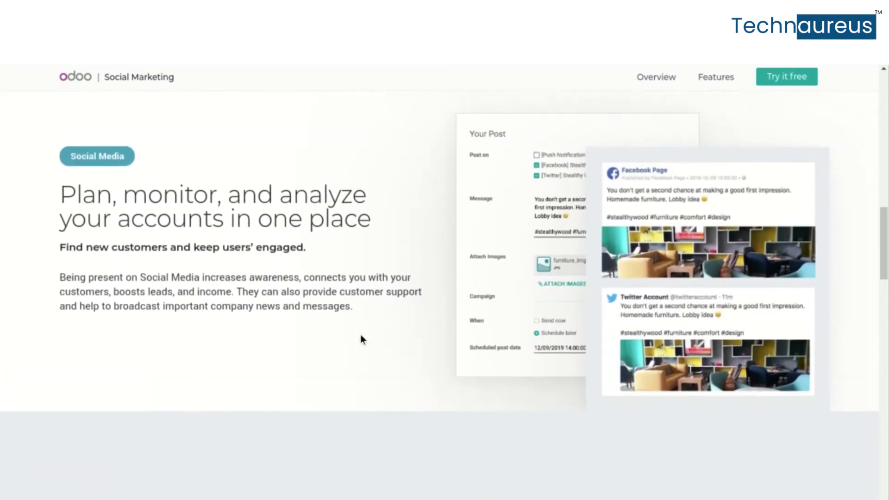
{"action": "scroll", "coordinate": [360, 339], "scroll_direction": "up", "scroll_amount": 2}
{"action": "scroll", "coordinate": [360, 339], "scroll_direction": "down", "scroll_amount": 7}
{"action": "scroll", "coordinate": [360, 334], "scroll_direction": "down", "scroll_amount": 1}
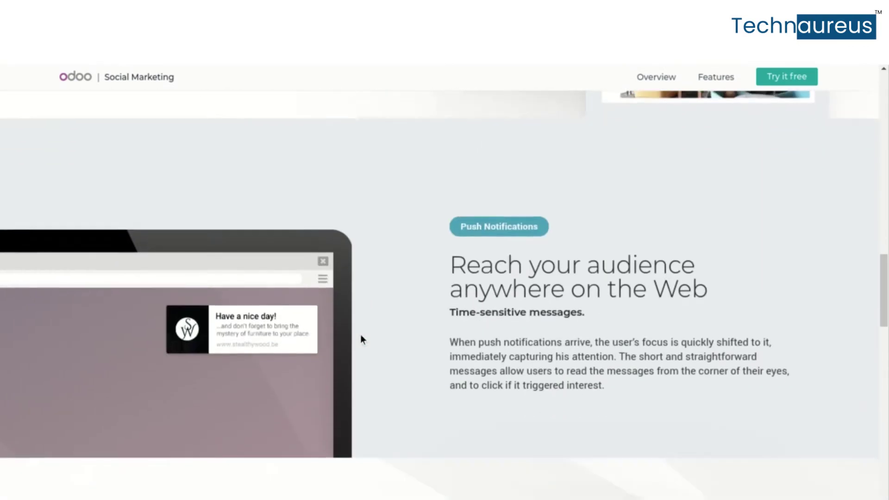
{"action": "scroll", "coordinate": [352, 293], "scroll_direction": "down", "scroll_amount": 8}
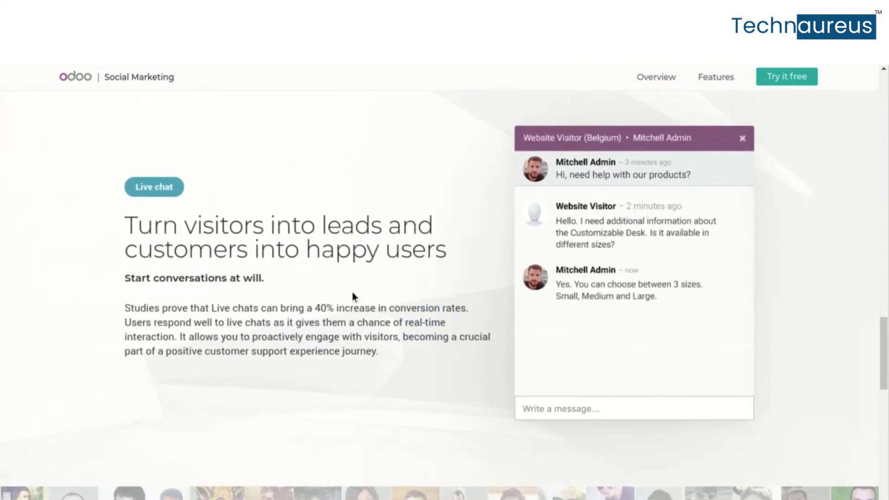
{"action": "scroll", "coordinate": [353, 293], "scroll_direction": "down", "scroll_amount": 8}
{"action": "scroll", "coordinate": [353, 293], "scroll_direction": "up", "scroll_amount": 12}
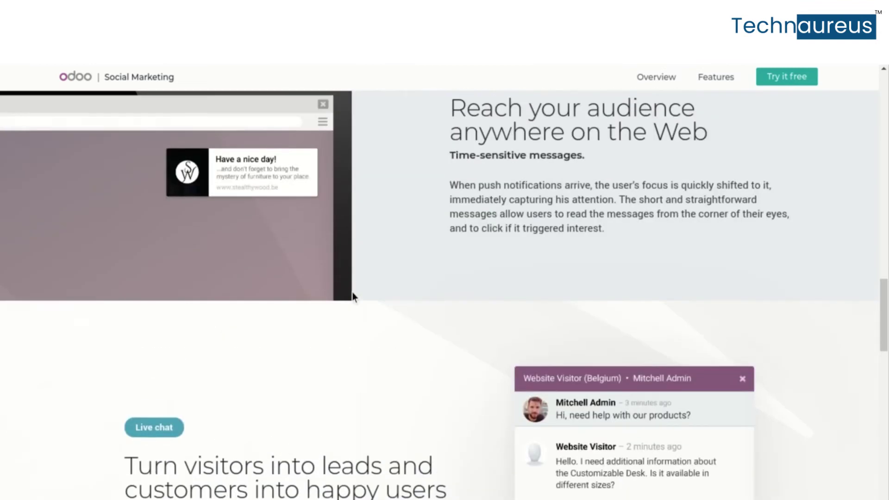
{"action": "scroll", "coordinate": [352, 293], "scroll_direction": "up", "scroll_amount": 15}
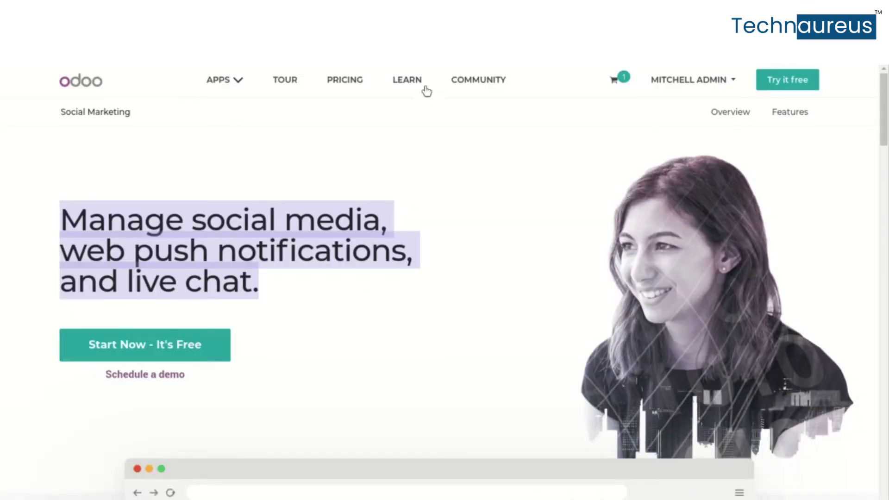
{"action": "left_click", "coordinate": [238, 83]}
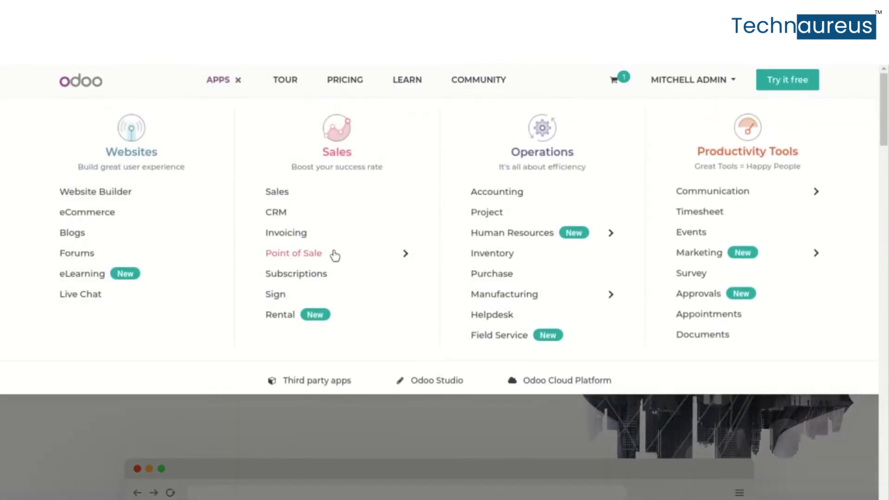
Open the Approvals app page and highlight its Online Approvals Management title
{"action": "left_click", "coordinate": [710, 295]}
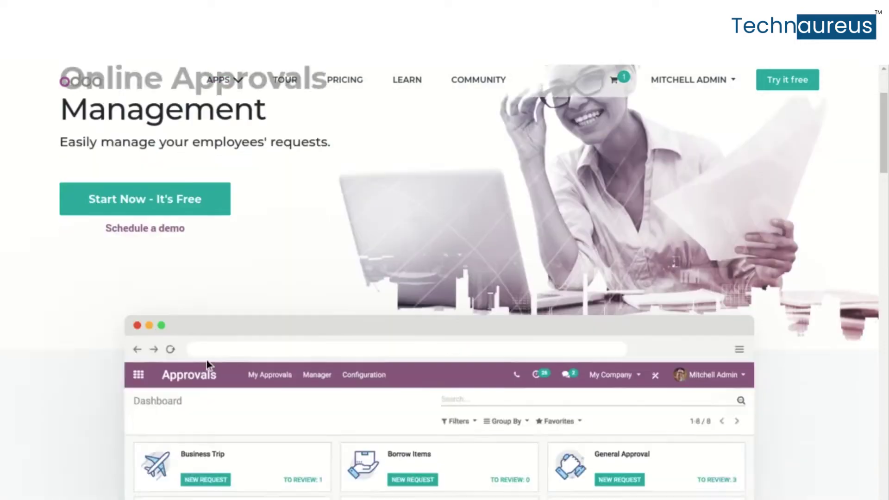
{"action": "scroll", "coordinate": [207, 360], "scroll_direction": "down", "scroll_amount": 10}
{"action": "scroll", "coordinate": [206, 360], "scroll_direction": "up", "scroll_amount": 3}
{"action": "scroll", "coordinate": [206, 360], "scroll_direction": "up", "scroll_amount": 6}
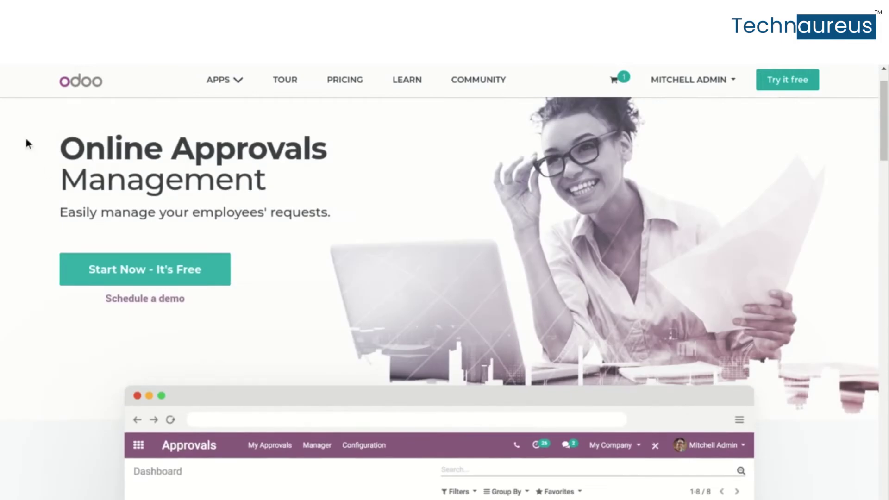
{"action": "left_click_drag", "start_coordinate": [63, 150], "coordinate": [265, 232]}
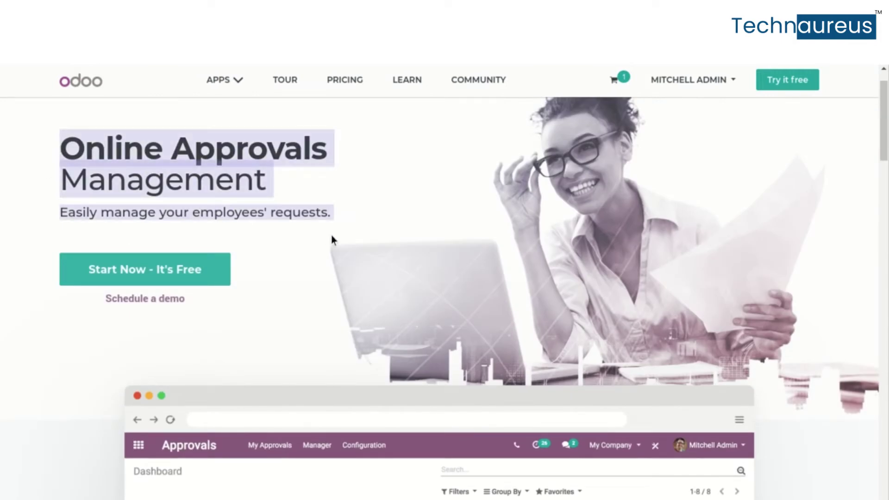
{"action": "scroll", "coordinate": [332, 239], "scroll_direction": "down", "scroll_amount": 6}
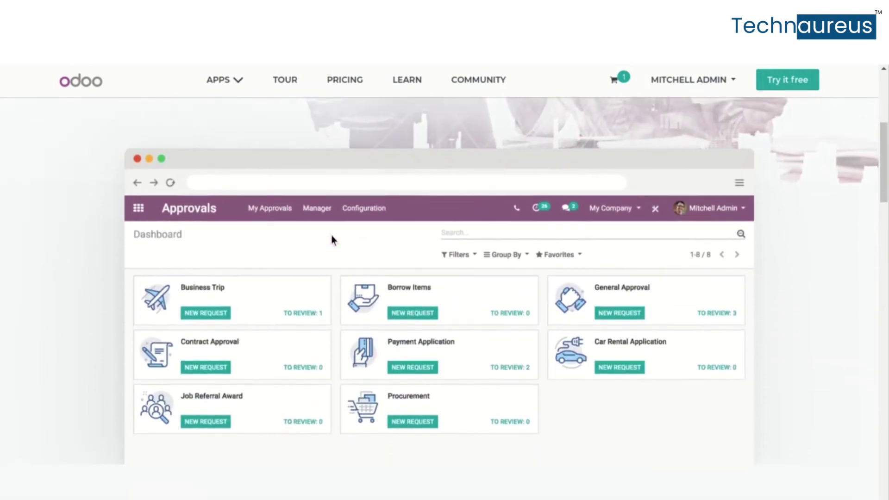
{"action": "scroll", "coordinate": [332, 239], "scroll_direction": "down", "scroll_amount": 7}
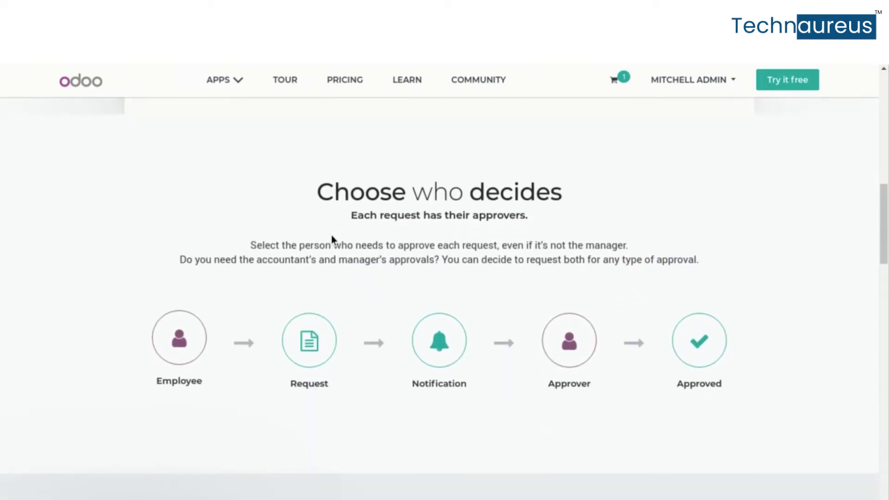
Browse down to the approval types, highlight 'Your Company, your Types', and return to the top
{"action": "scroll", "coordinate": [332, 240], "scroll_direction": "down", "scroll_amount": 4}
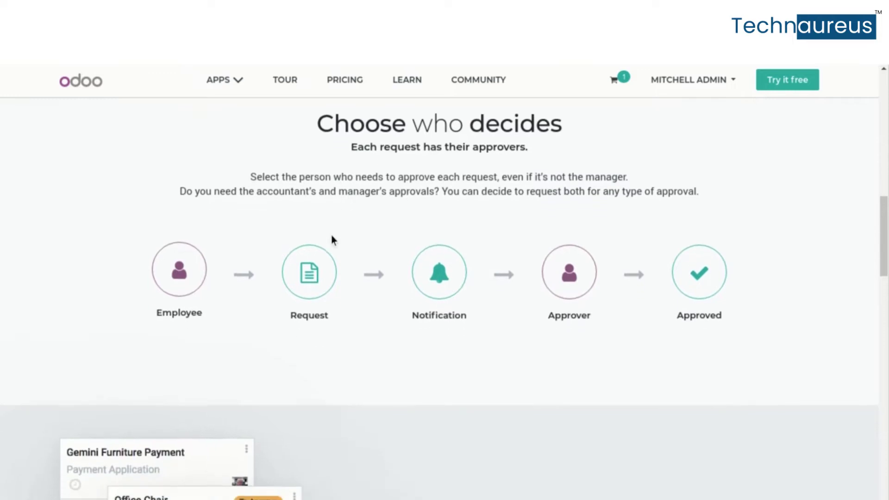
{"action": "scroll", "coordinate": [331, 239], "scroll_direction": "down", "scroll_amount": 4}
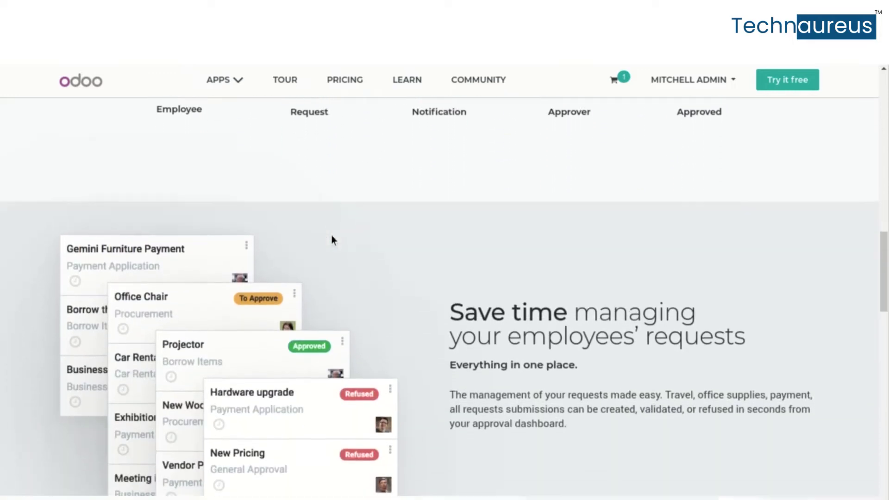
{"action": "scroll", "coordinate": [331, 239], "scroll_direction": "up", "scroll_amount": 1}
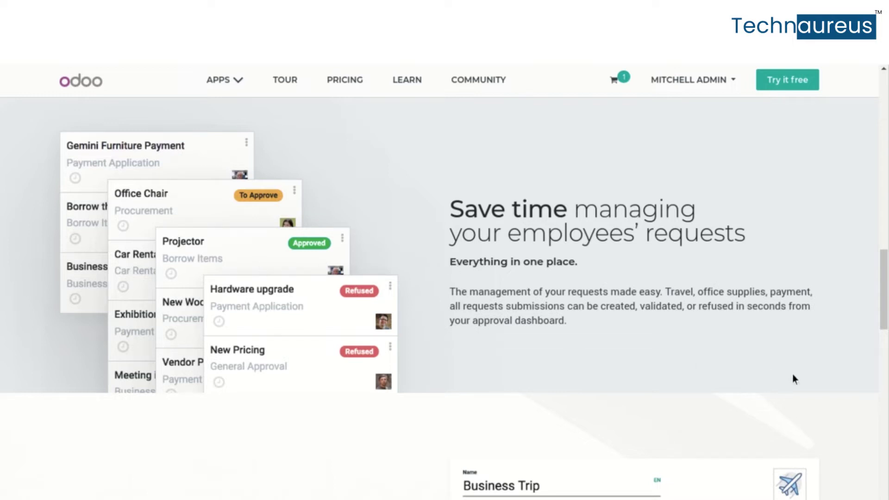
{"action": "scroll", "coordinate": [820, 382], "scroll_direction": "down", "scroll_amount": 7}
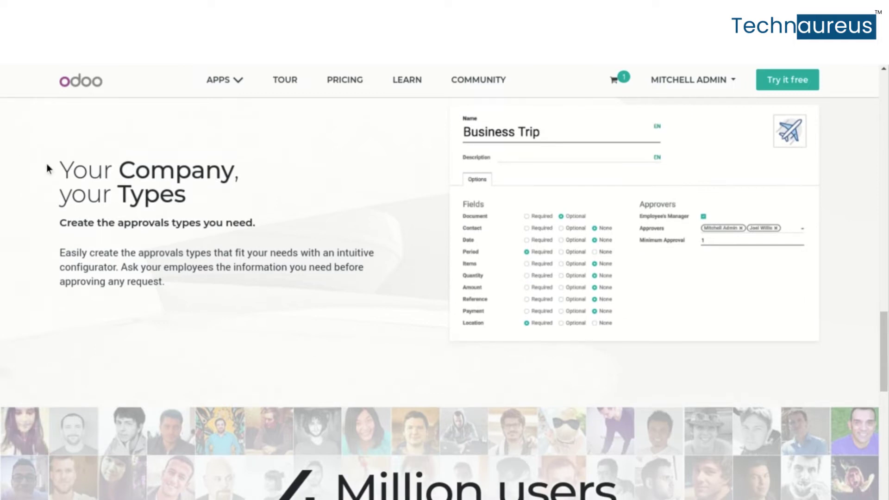
{"action": "left_click_drag", "start_coordinate": [56, 167], "coordinate": [375, 350]}
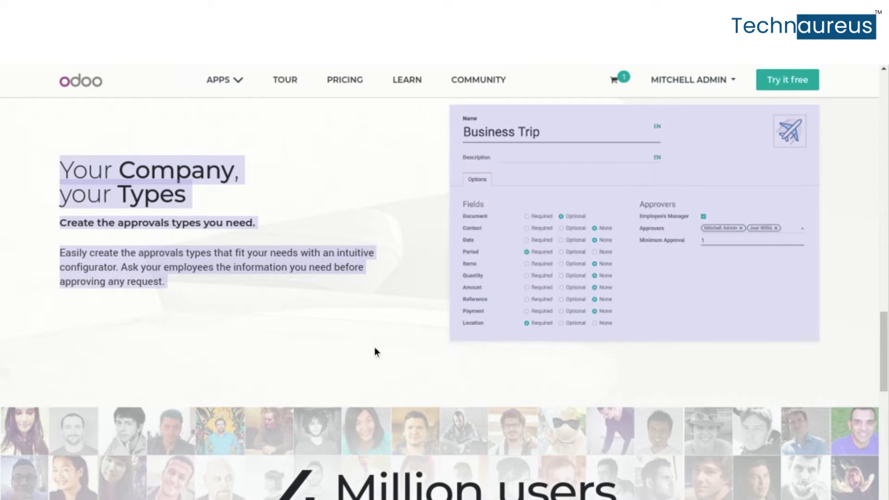
{"action": "left_click", "coordinate": [375, 348]}
{"action": "scroll", "coordinate": [375, 348], "scroll_direction": "up", "scroll_amount": 15}
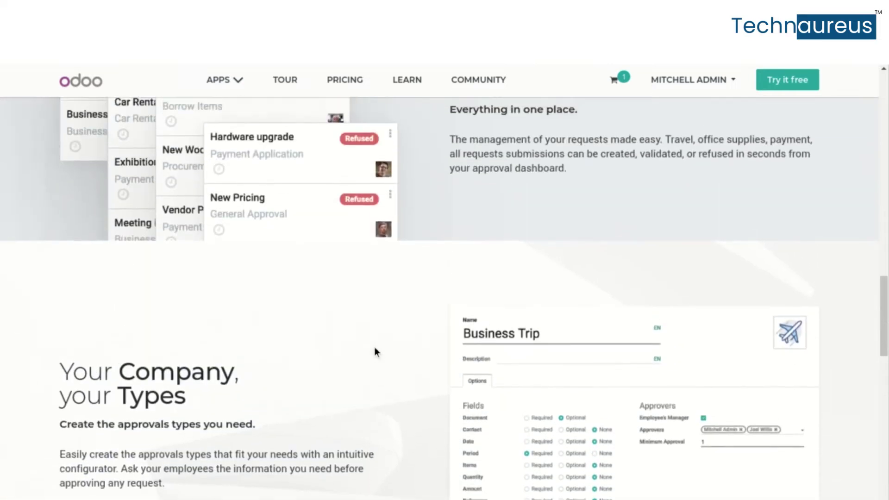
{"action": "scroll", "coordinate": [375, 352], "scroll_direction": "up", "scroll_amount": 2}
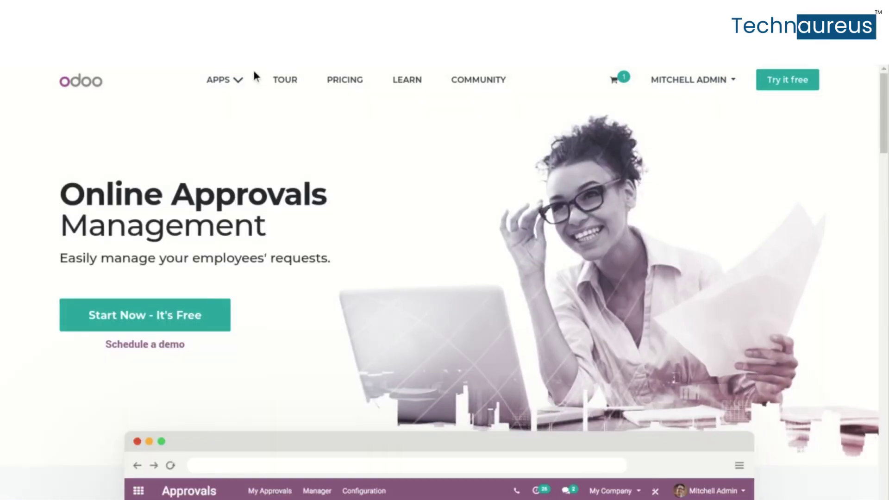
Tick Coupons & Promotions in Sales > Configuration > Settings and save the settings
{"action": "left_click", "coordinate": [239, 79]}
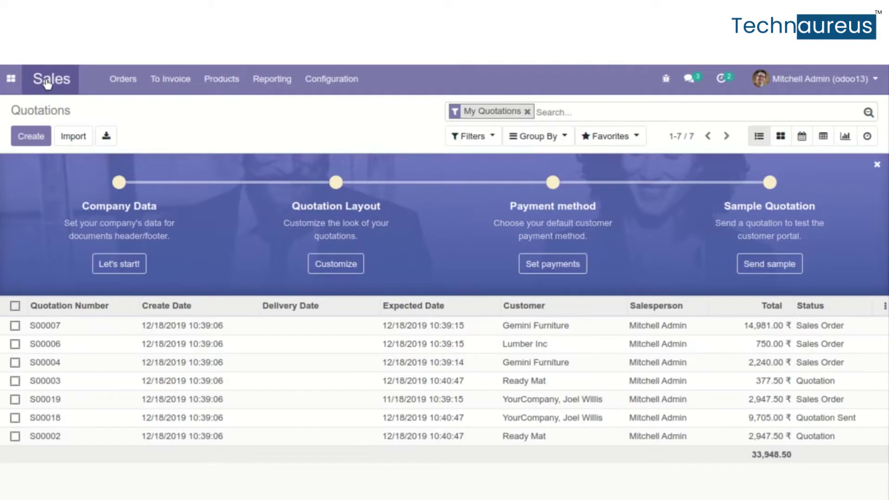
{"action": "left_click", "coordinate": [362, 87]}
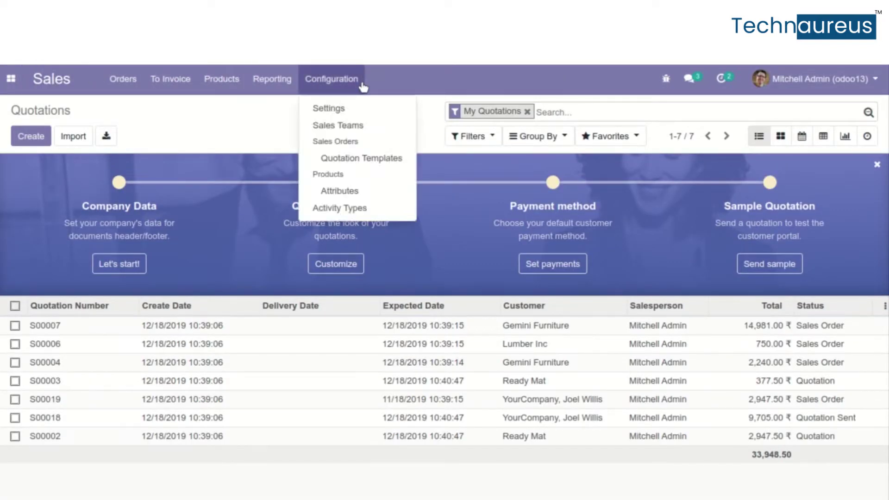
{"action": "left_click", "coordinate": [341, 114]}
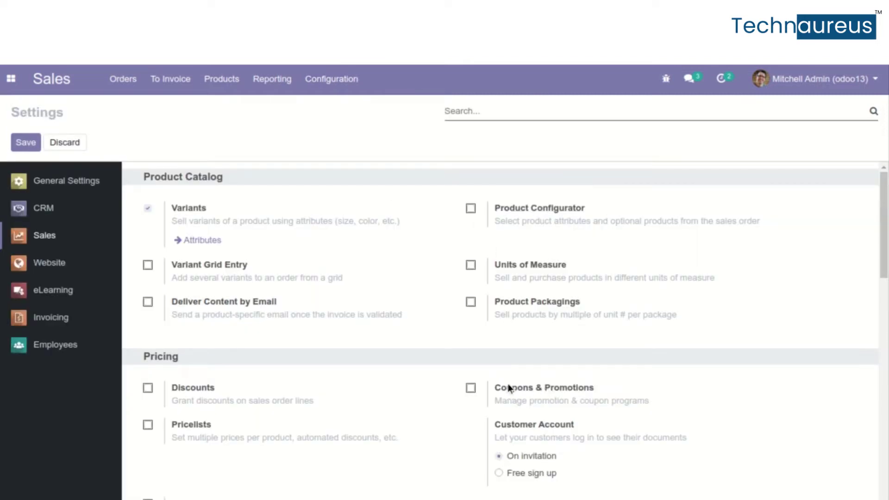
{"action": "left_click_drag", "start_coordinate": [493, 387], "coordinate": [700, 402]}
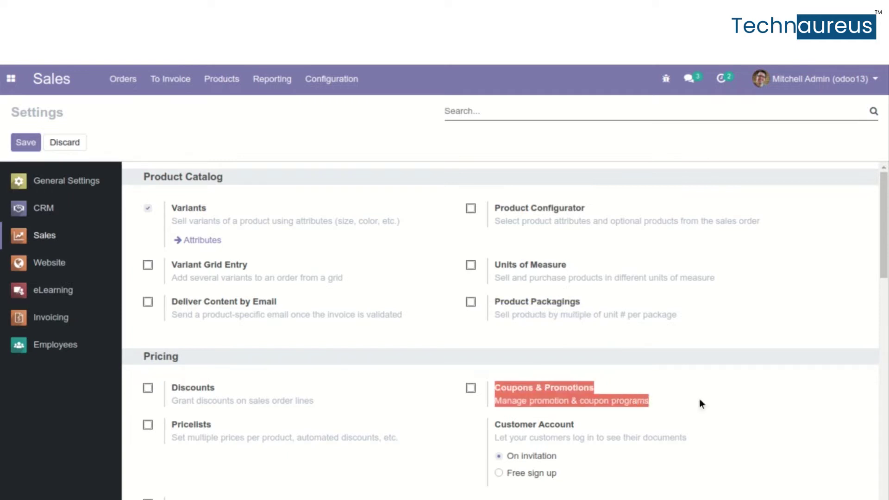
{"action": "left_click", "coordinate": [700, 397]}
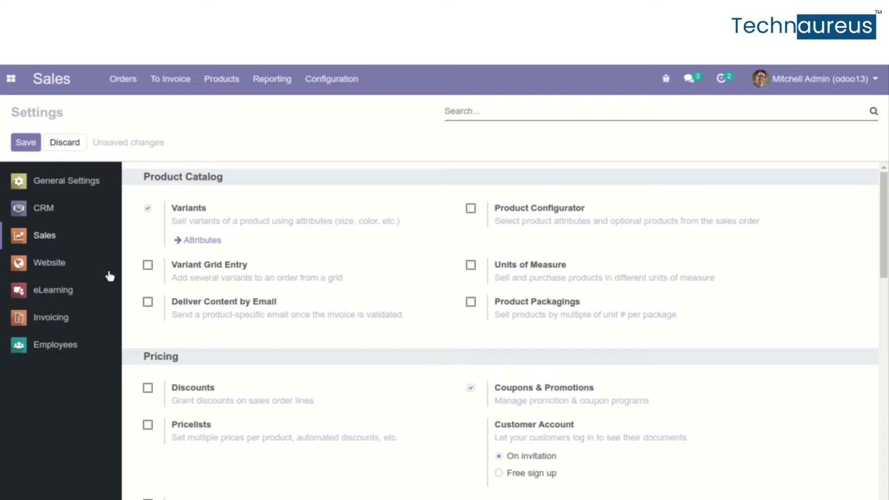
{"action": "left_click", "coordinate": [26, 142]}
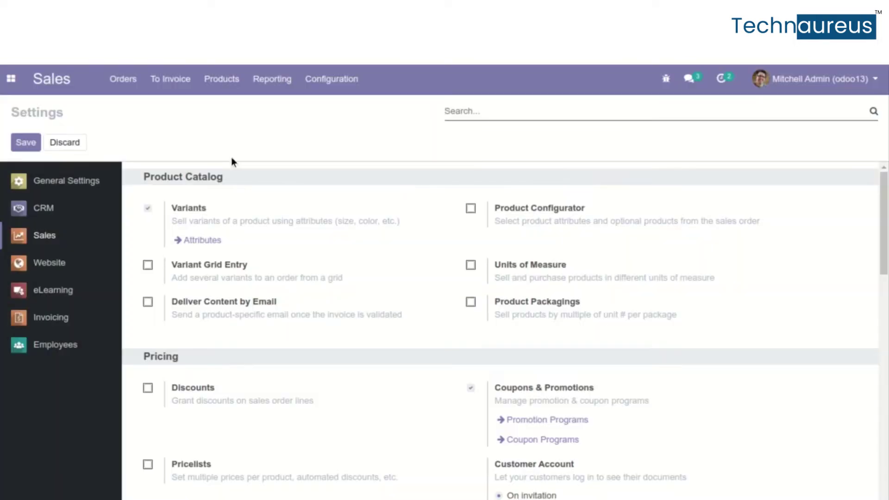
{"action": "left_click", "coordinate": [237, 85]}
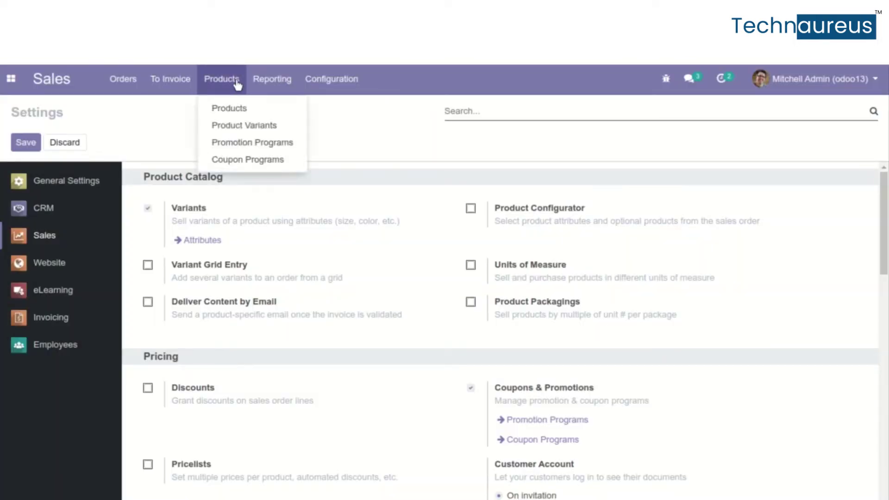
Go to Promotion Programs, discard a new draft, and open 'Code for 10% on orders'
{"action": "left_click", "coordinate": [274, 144]}
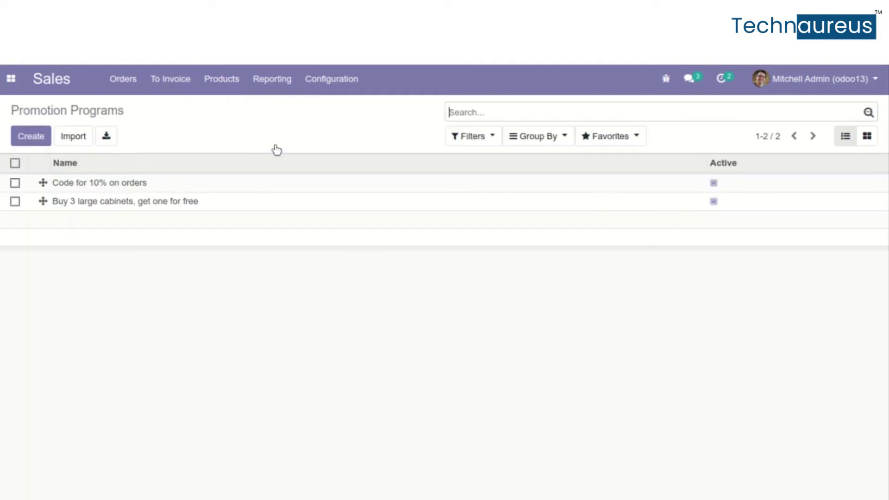
{"action": "left_click", "coordinate": [20, 135]}
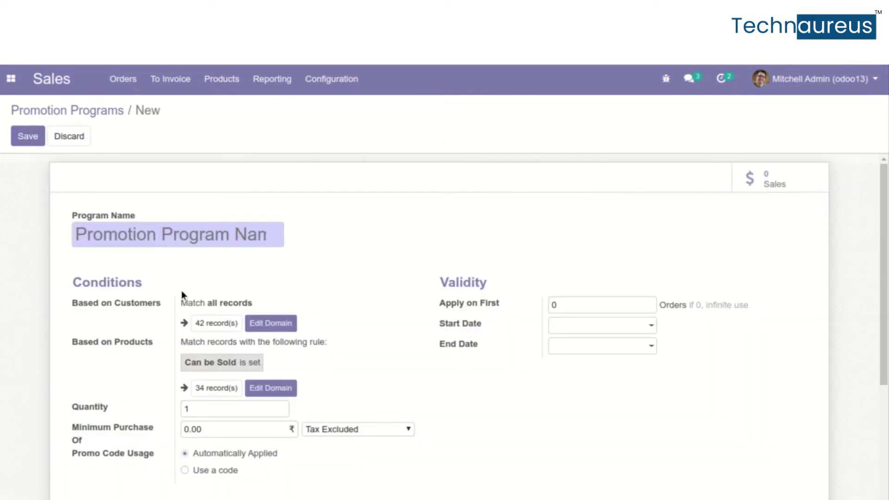
{"action": "scroll", "coordinate": [184, 300], "scroll_direction": "down", "scroll_amount": 2}
{"action": "scroll", "coordinate": [184, 300], "scroll_direction": "up", "scroll_amount": 2}
{"action": "left_click", "coordinate": [54, 112]}
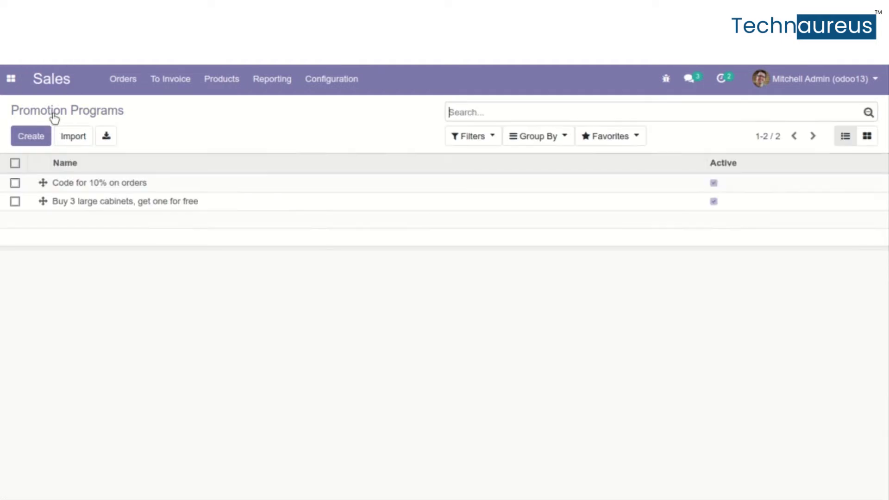
{"action": "left_click", "coordinate": [86, 189]}
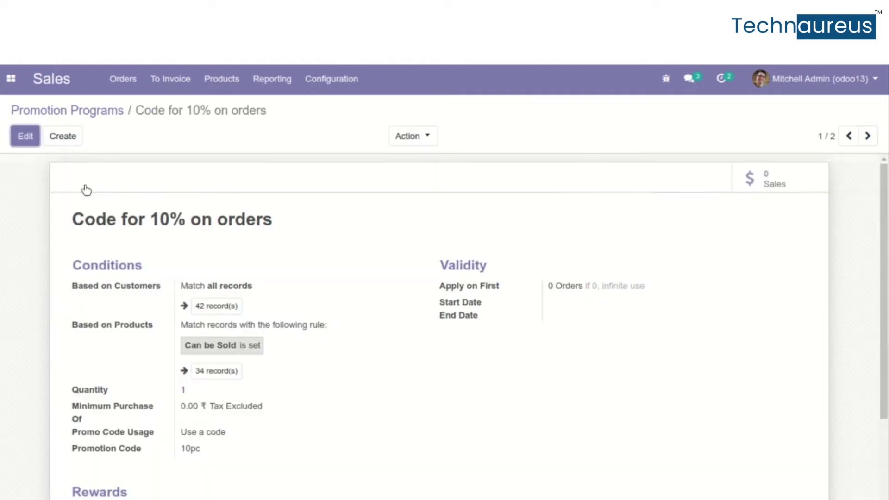
{"action": "scroll", "coordinate": [185, 289], "scroll_direction": "down", "scroll_amount": 3}
{"action": "scroll", "coordinate": [185, 289], "scroll_direction": "up", "scroll_amount": 1}
{"action": "scroll", "coordinate": [185, 290], "scroll_direction": "down", "scroll_amount": 1}
Put the program in edit mode and highlight its customer and product Conditions
{"action": "left_click", "coordinate": [32, 135]}
{"action": "scroll", "coordinate": [181, 317], "scroll_direction": "down", "scroll_amount": 5}
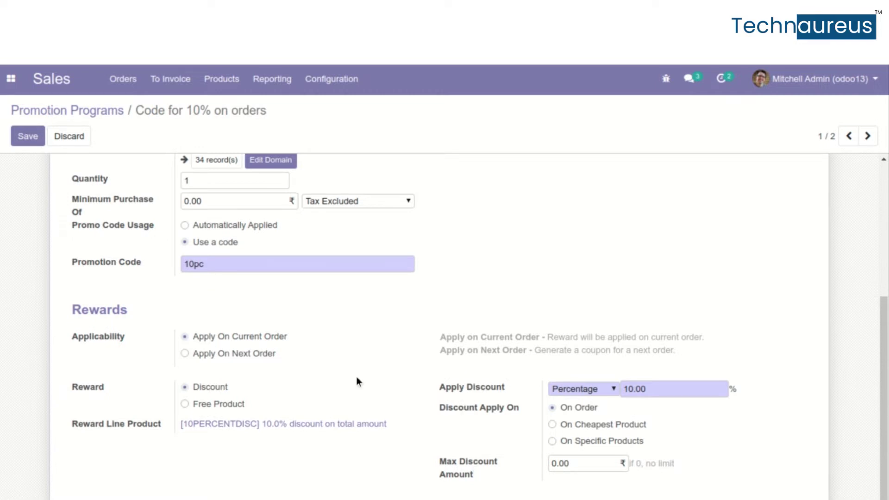
{"action": "scroll", "coordinate": [333, 363], "scroll_direction": "up", "scroll_amount": 5}
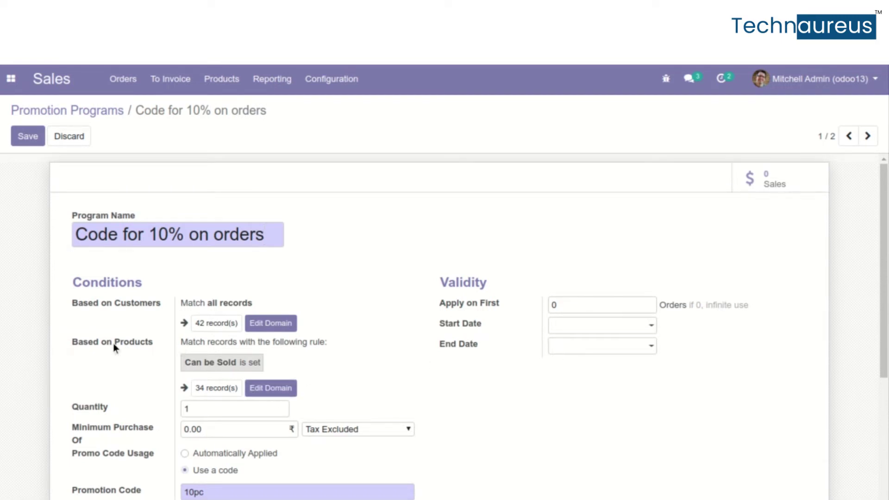
{"action": "left_click_drag", "start_coordinate": [71, 338], "coordinate": [101, 343]}
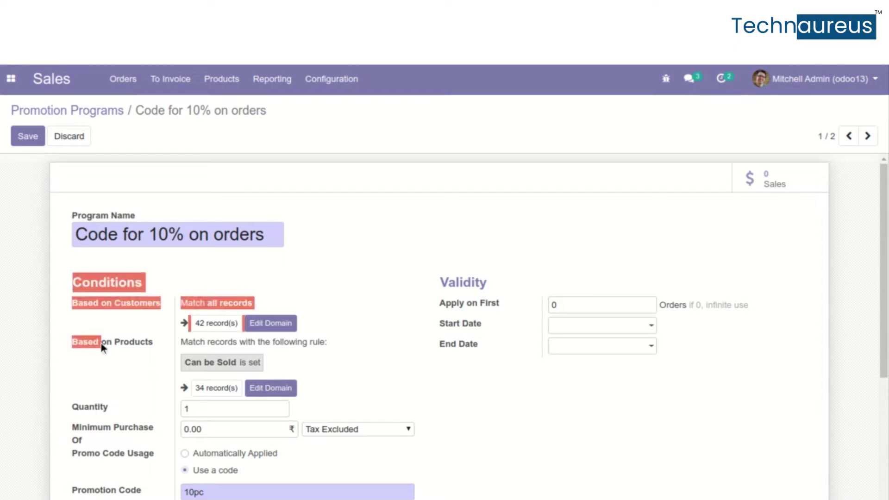
{"action": "left_click", "coordinate": [154, 354]}
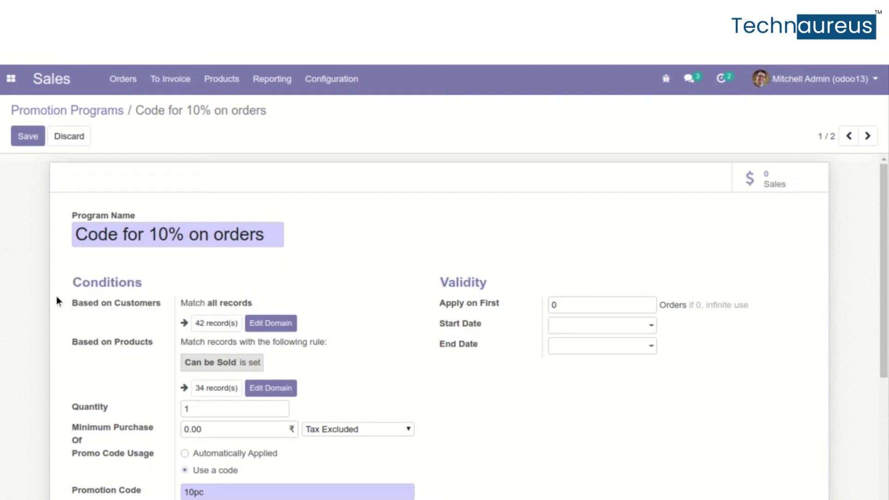
{"action": "left_click_drag", "start_coordinate": [56, 297], "coordinate": [99, 308]}
{"action": "left_click_drag", "start_coordinate": [171, 302], "coordinate": [154, 351]}
{"action": "left_click", "coordinate": [153, 352]}
{"action": "left_click", "coordinate": [204, 89]}
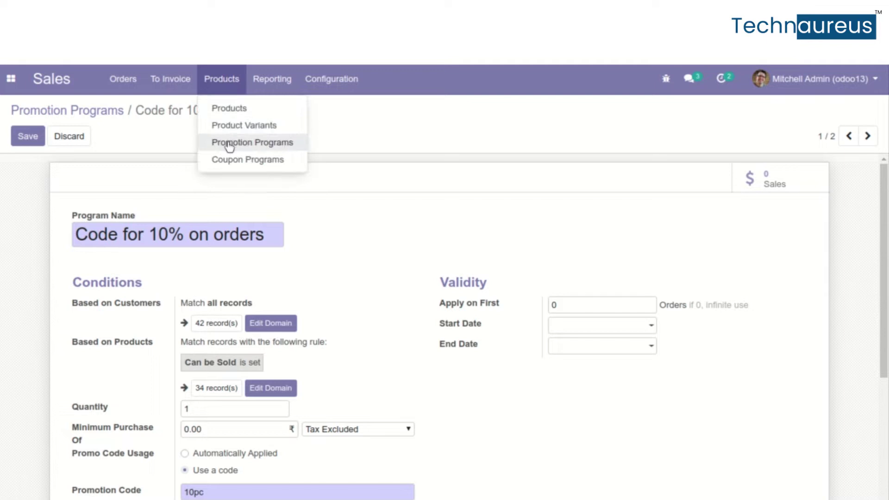
Open the 10% Discount coupon program in edit mode and review its product rule
{"action": "left_click", "coordinate": [229, 159]}
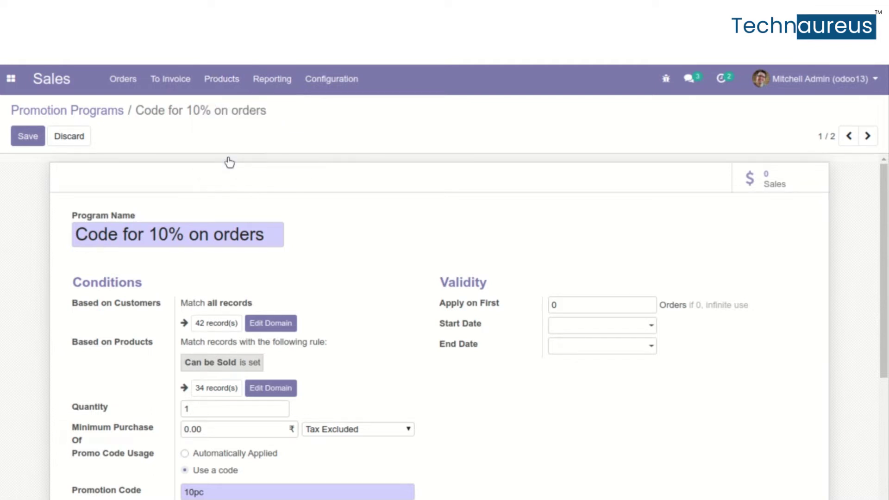
{"action": "left_click", "coordinate": [148, 187]}
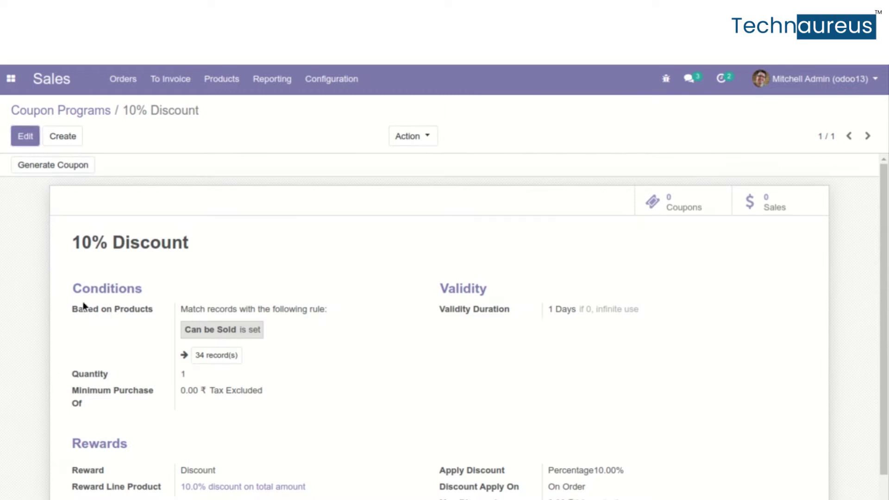
{"action": "left_click_drag", "start_coordinate": [83, 301], "coordinate": [152, 313]}
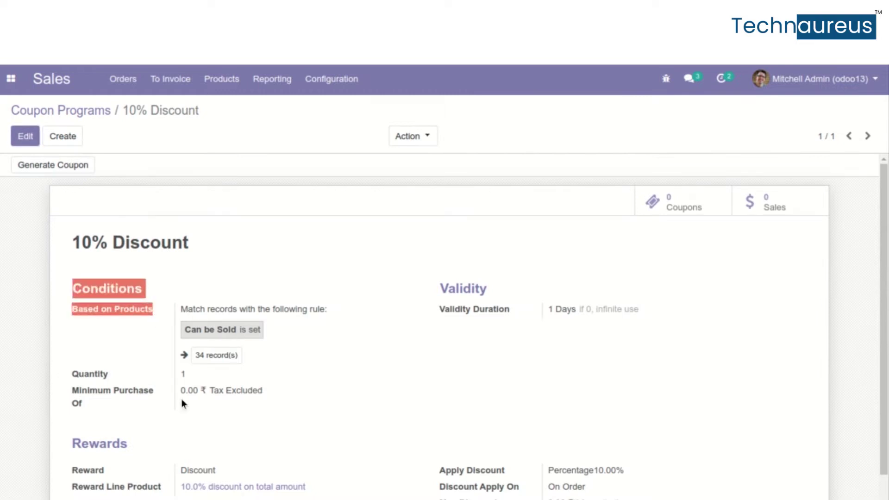
{"action": "scroll", "coordinate": [182, 399], "scroll_direction": "down", "scroll_amount": 1}
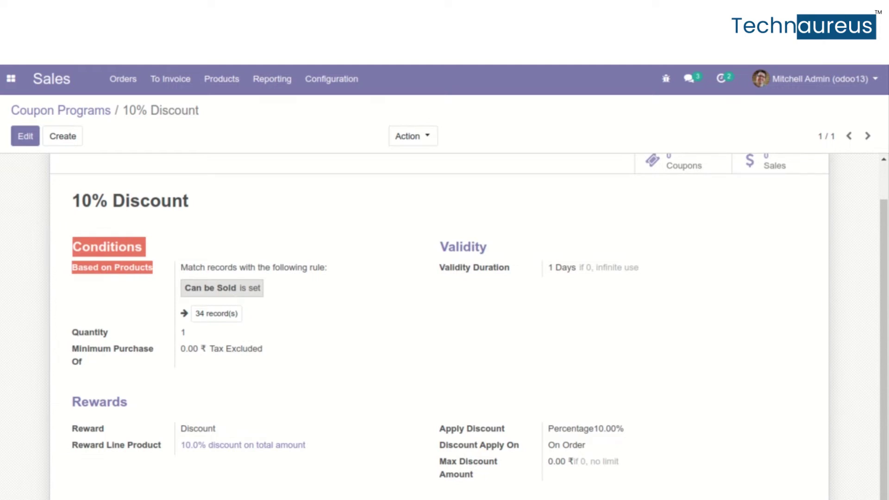
{"action": "left_click", "coordinate": [29, 136]}
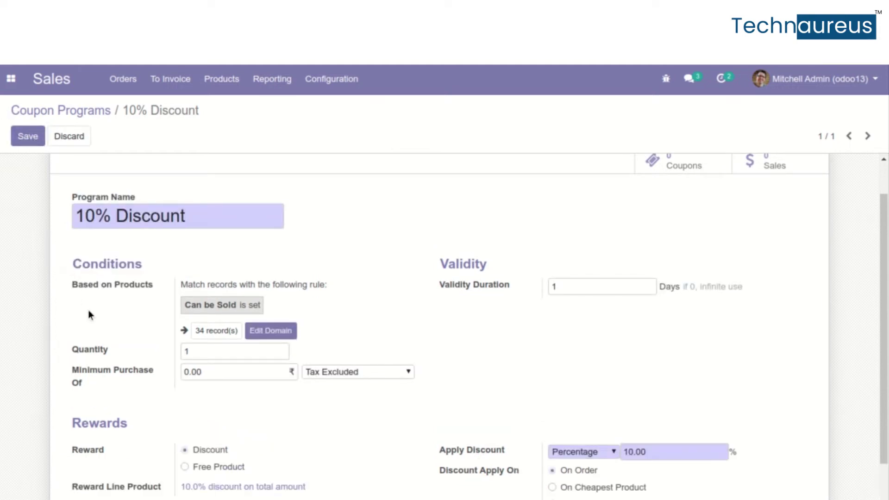
{"action": "left_click", "coordinate": [280, 334]}
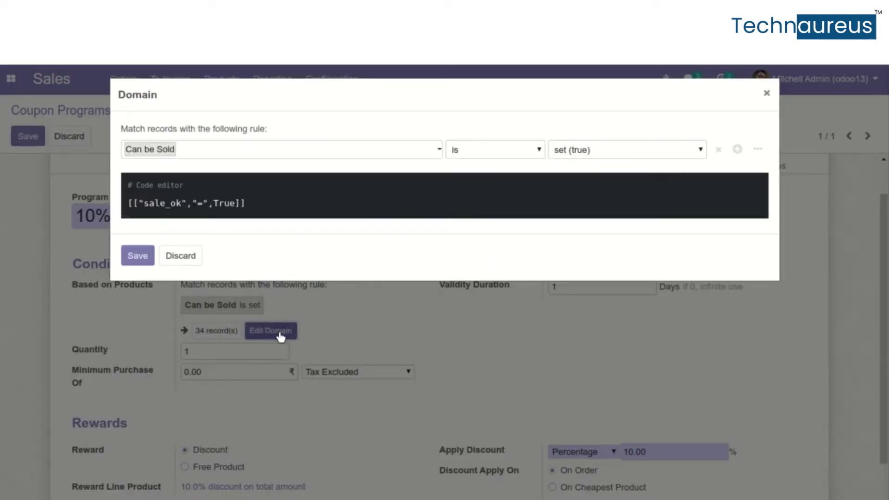
{"action": "left_click", "coordinate": [176, 256]}
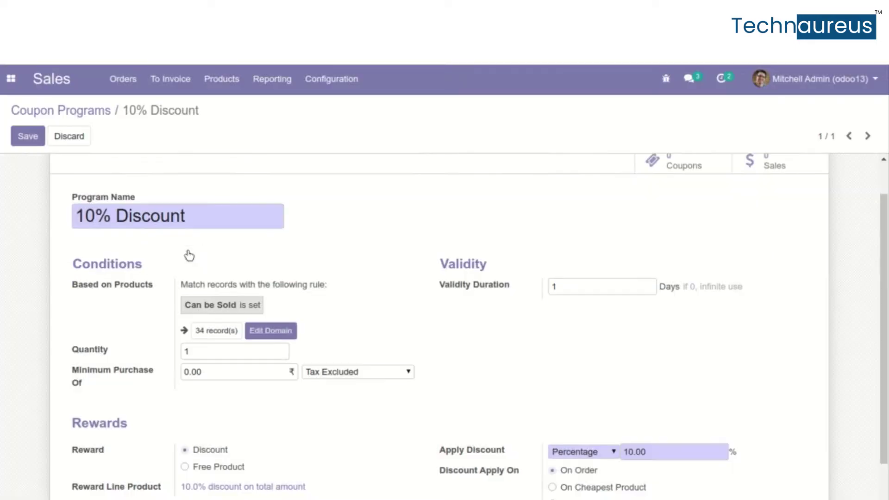
{"action": "scroll", "coordinate": [398, 318], "scroll_direction": "down", "scroll_amount": 1}
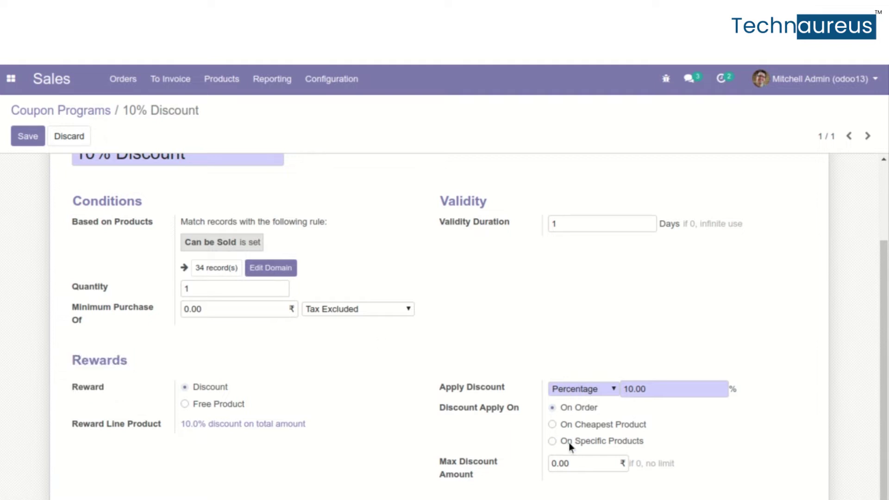
{"action": "scroll", "coordinate": [537, 324], "scroll_direction": "up", "scroll_amount": 2}
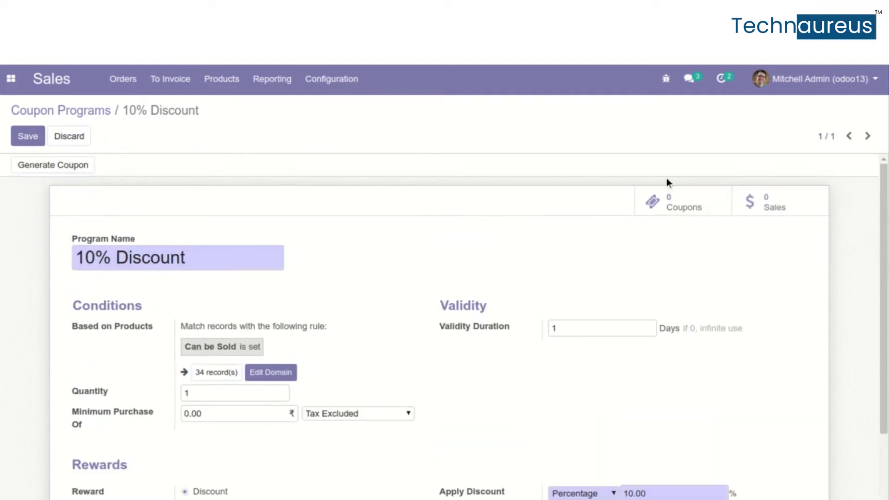
Generate one coupon for the 10% Discount program and check it under the Coupons smart button
{"action": "left_click", "coordinate": [669, 203]}
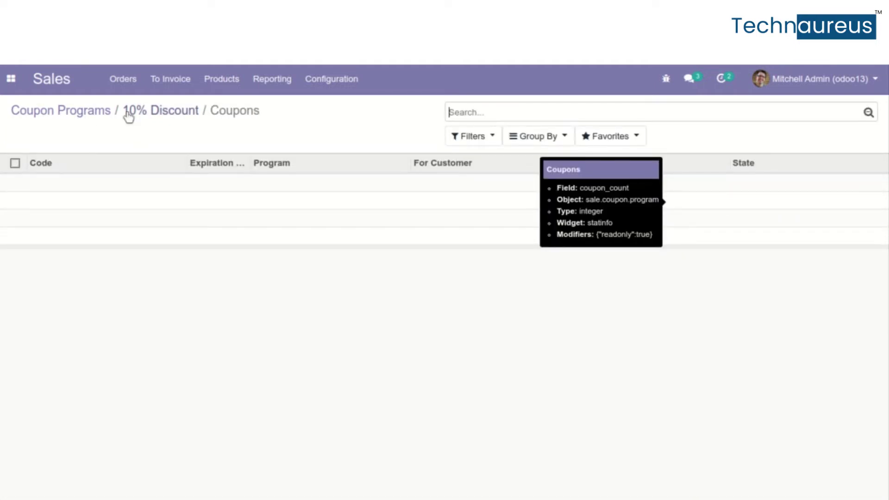
{"action": "left_click", "coordinate": [148, 113]}
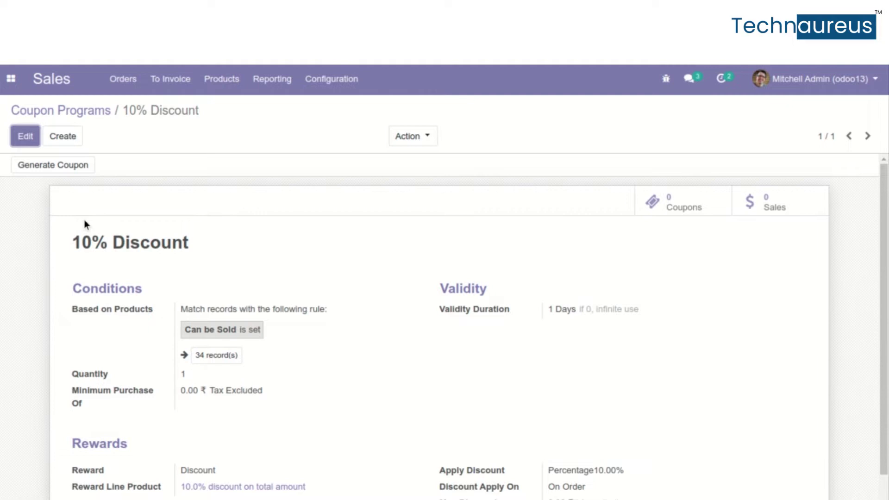
{"action": "scroll", "coordinate": [131, 307], "scroll_direction": "down", "scroll_amount": 1}
{"action": "scroll", "coordinate": [131, 307], "scroll_direction": "up", "scroll_amount": 1}
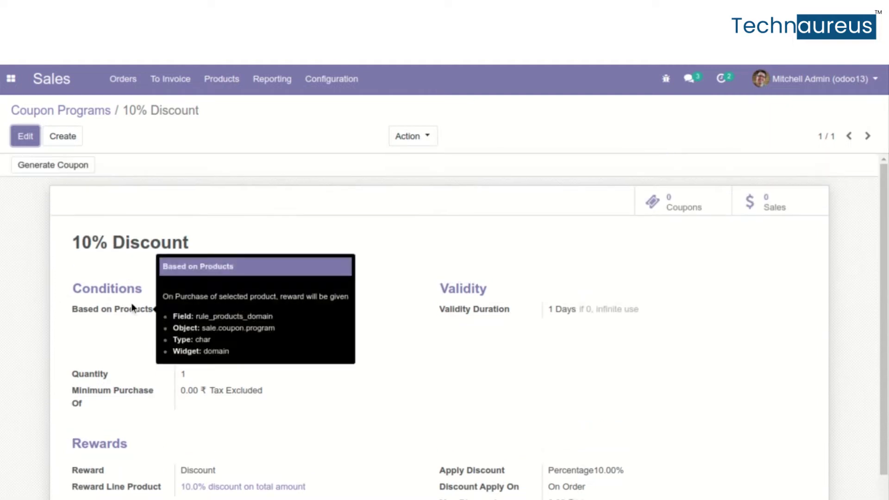
{"action": "left_click", "coordinate": [57, 167]}
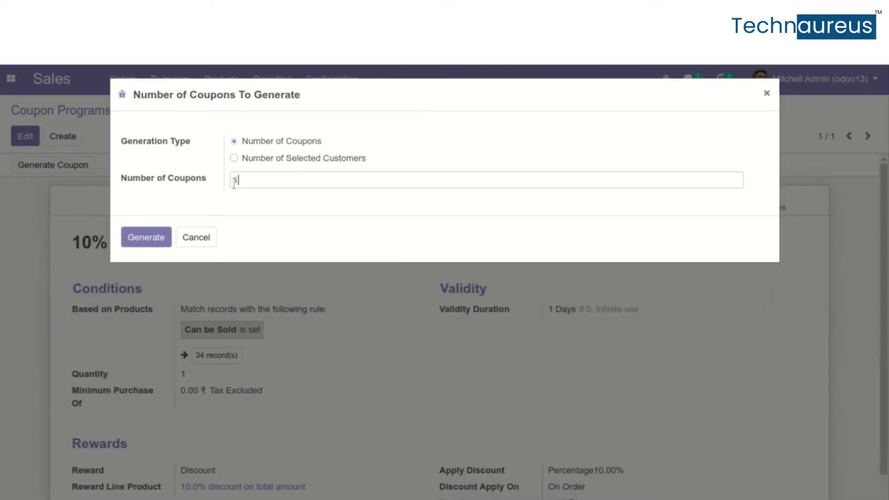
{"action": "left_click", "coordinate": [161, 237]}
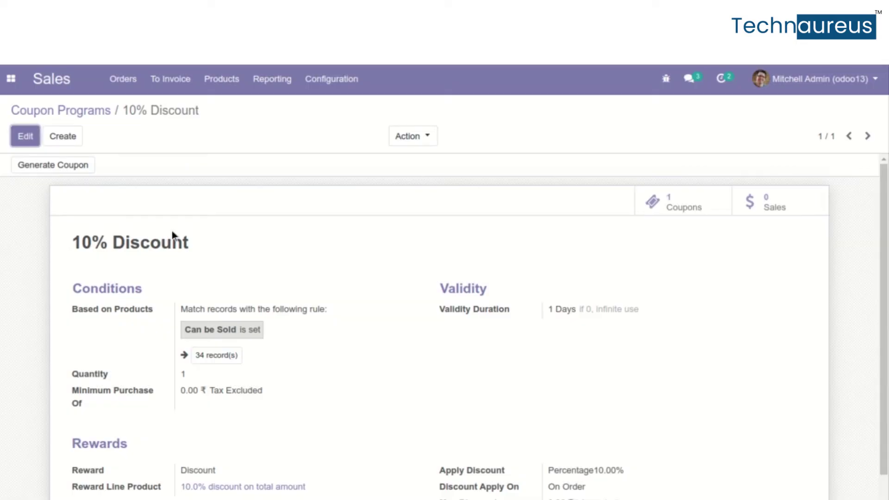
{"action": "left_click", "coordinate": [653, 202]}
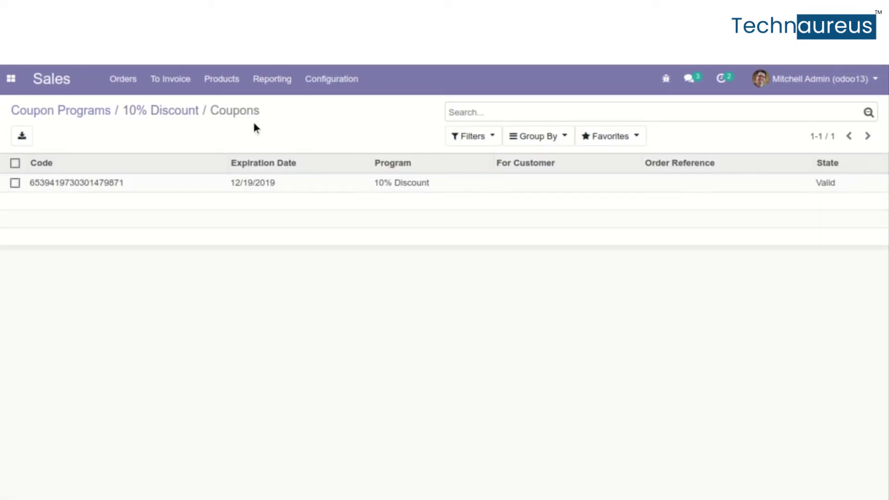
{"action": "key", "text": "alt+Left"}
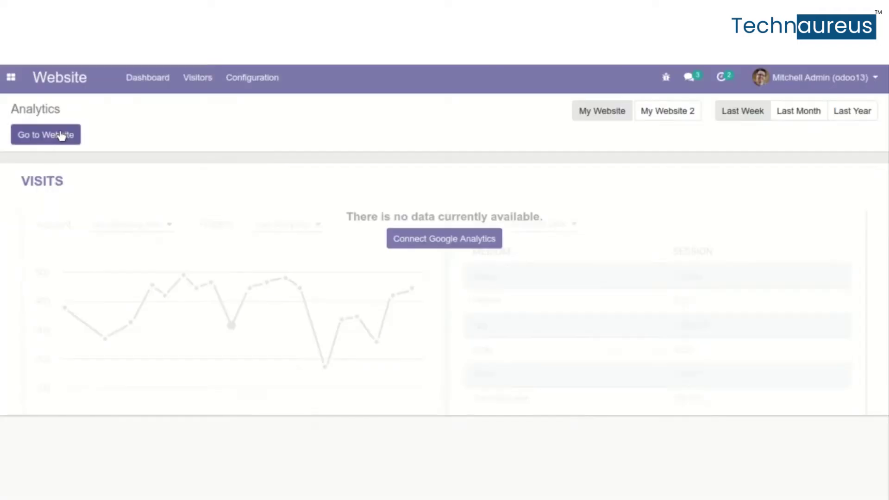
Go from the Website analytics dashboard to the public website homepage
{"action": "left_click", "coordinate": [61, 135]}
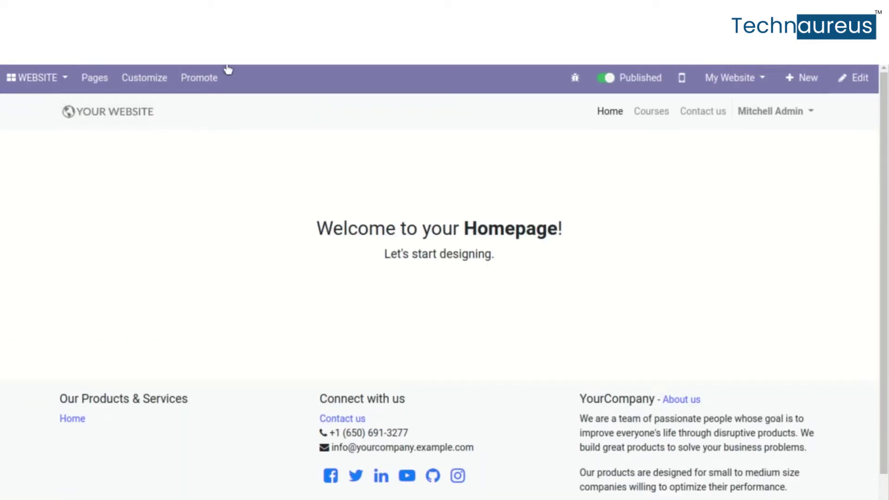
Switch to the Website back end and open Configuration > Apps
{"action": "left_click", "coordinate": [42, 81]}
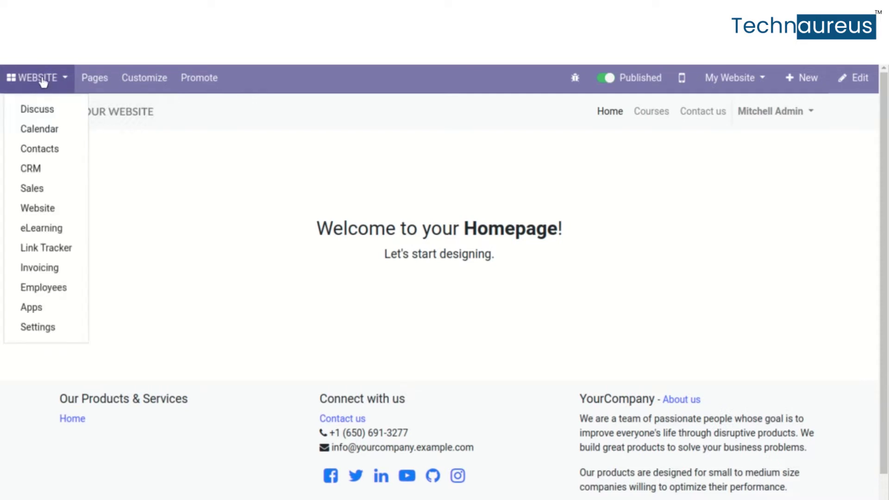
{"action": "left_click", "coordinate": [42, 205]}
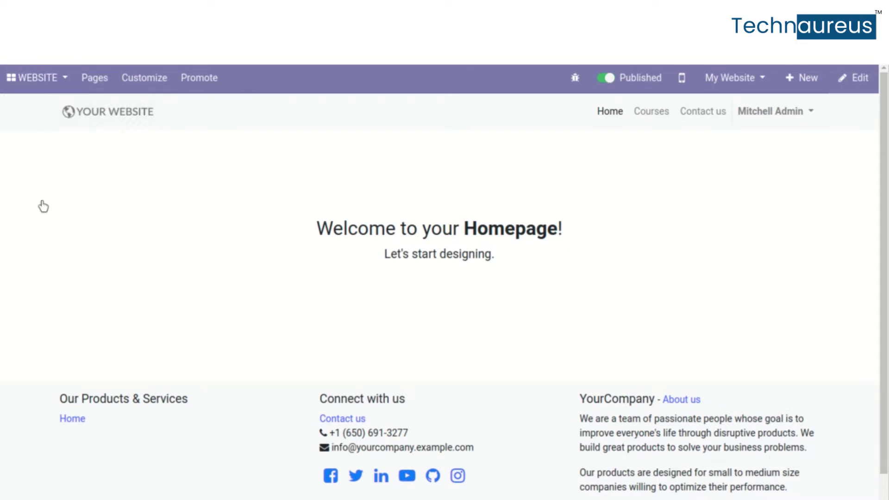
{"action": "left_click", "coordinate": [237, 82]}
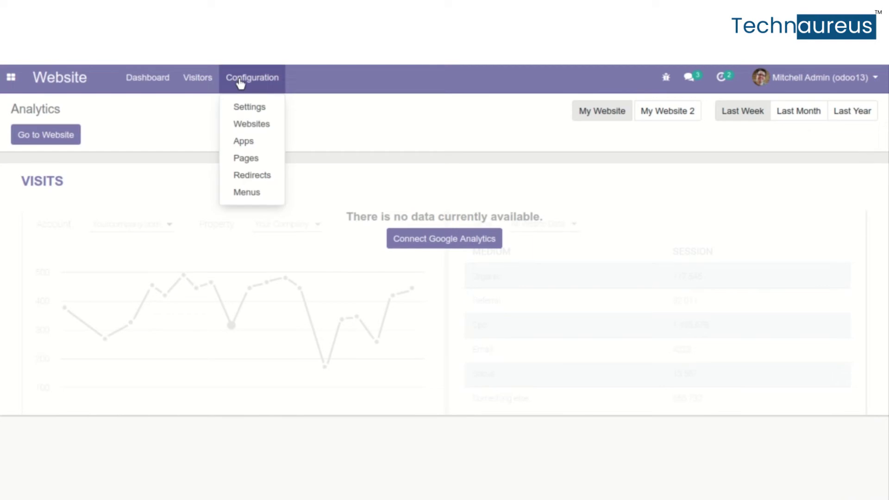
{"action": "left_click", "coordinate": [250, 143]}
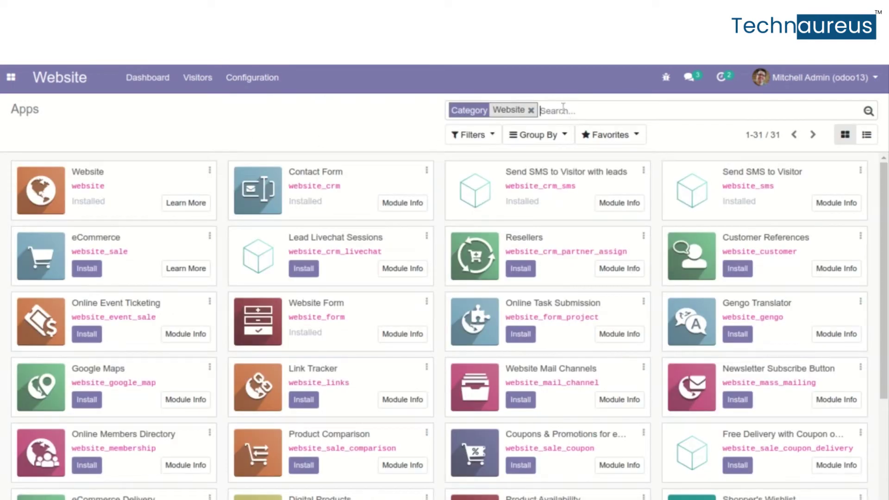
Search 'website form', view the installed module's info, and return to the Website dashboard
{"action": "type", "text": "websit"}
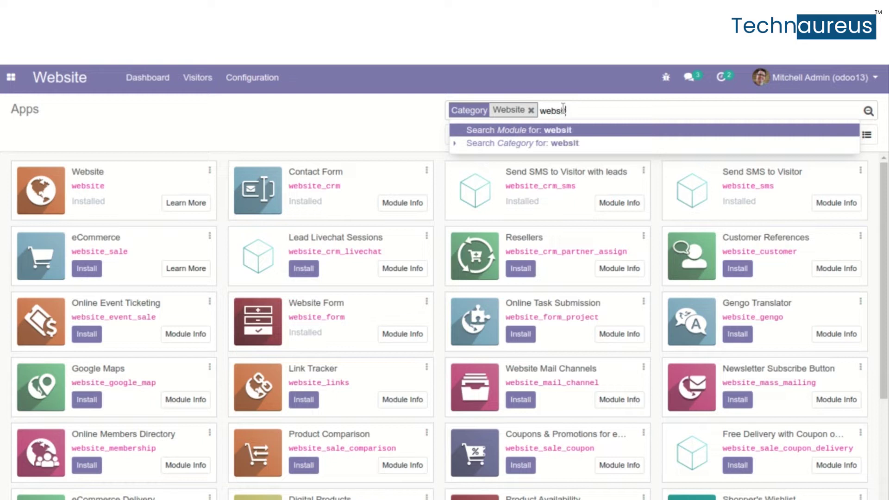
{"action": "type", "text": "e form"}
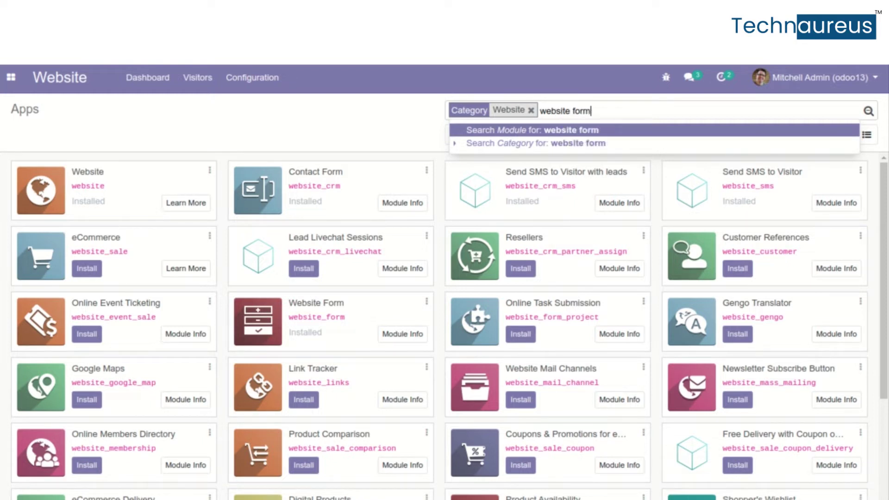
{"action": "key", "text": "Return"}
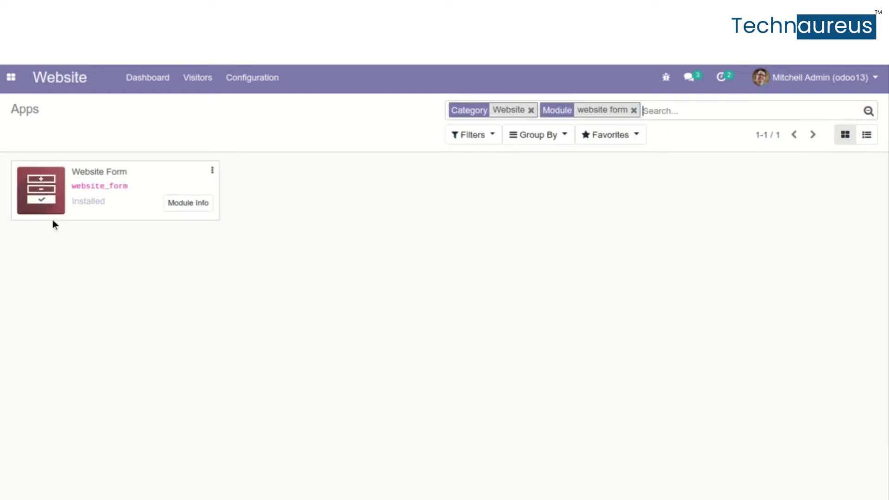
{"action": "left_click", "coordinate": [212, 171]}
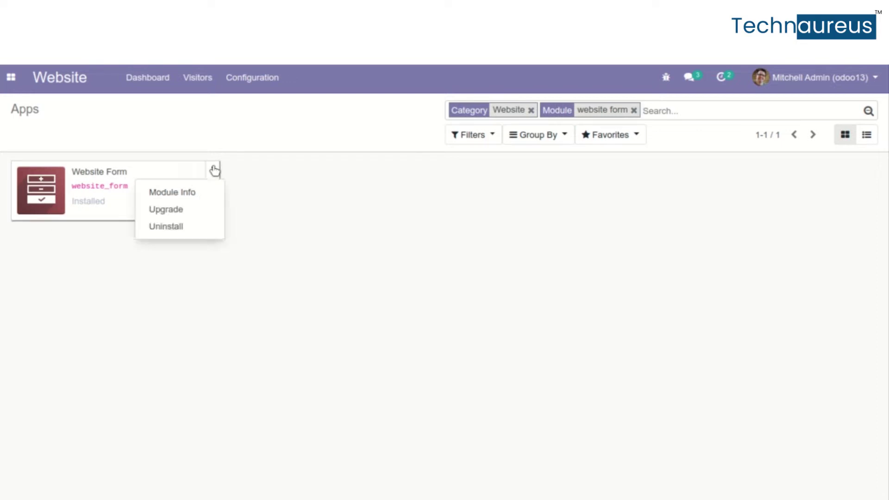
{"action": "left_click", "coordinate": [190, 195]}
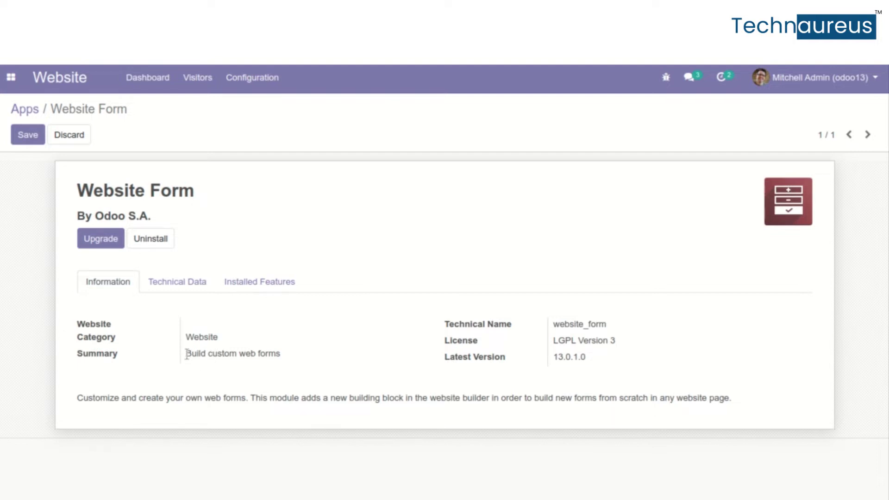
{"action": "left_click_drag", "start_coordinate": [186, 354], "coordinate": [292, 362]}
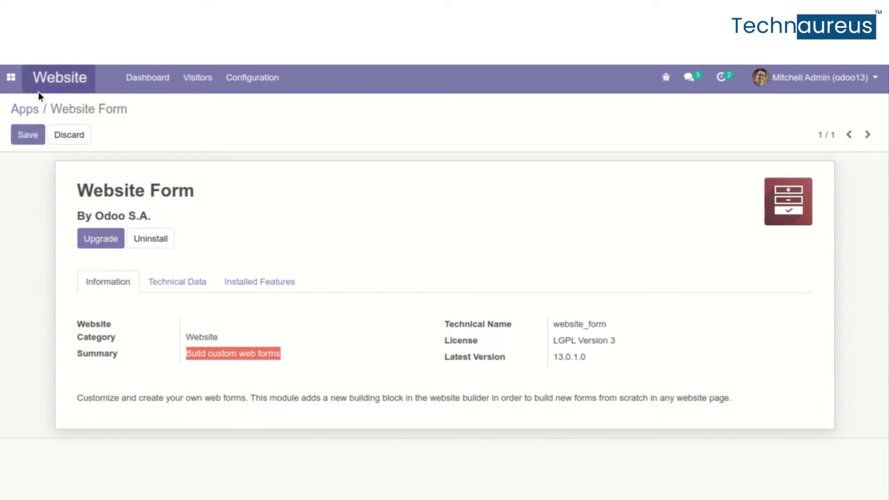
{"action": "left_click", "coordinate": [55, 82]}
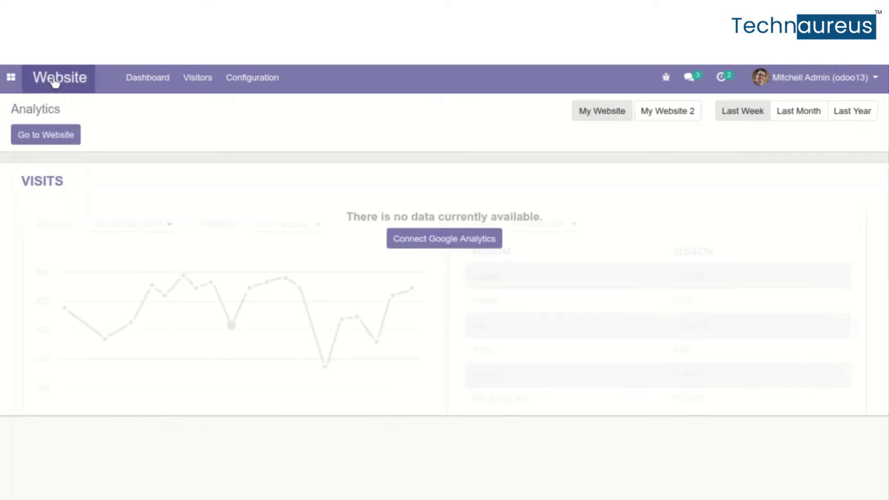
From the live website, add a new page titled 'form' to the site menu
{"action": "left_click", "coordinate": [43, 136]}
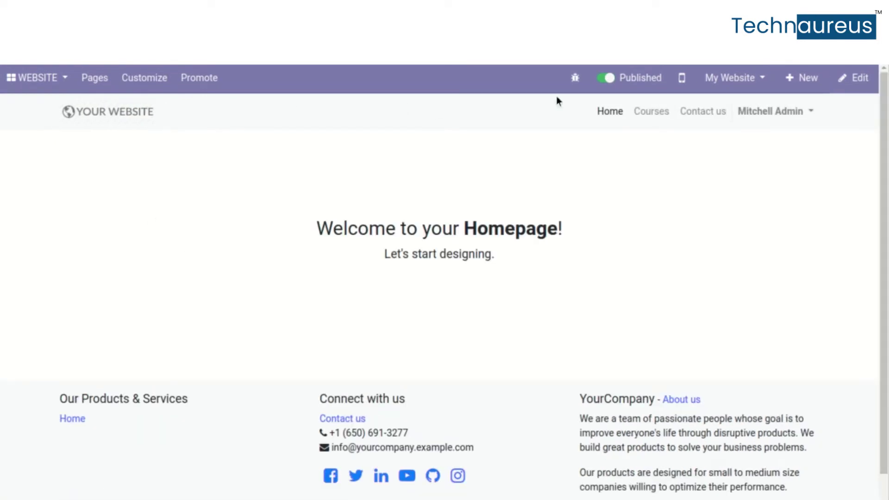
{"action": "left_click", "coordinate": [806, 88]}
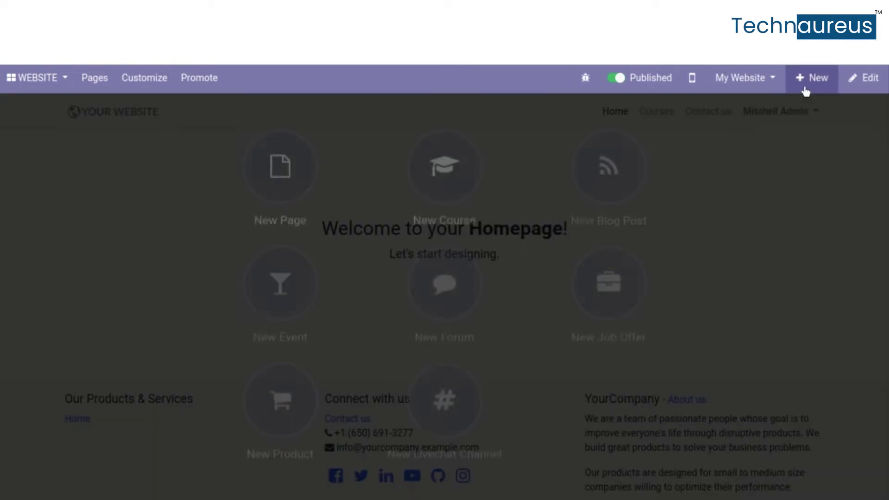
{"action": "left_click", "coordinate": [292, 184]}
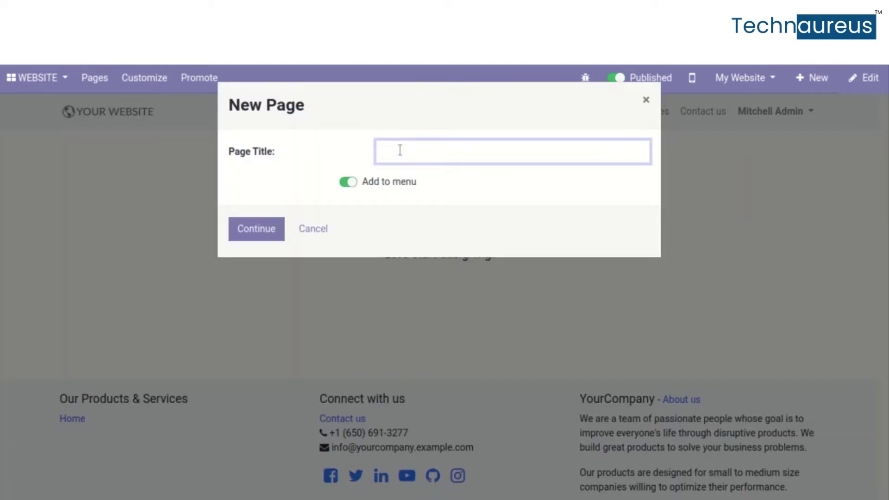
{"action": "type", "text": "form"}
{"action": "left_click", "coordinate": [258, 229]}
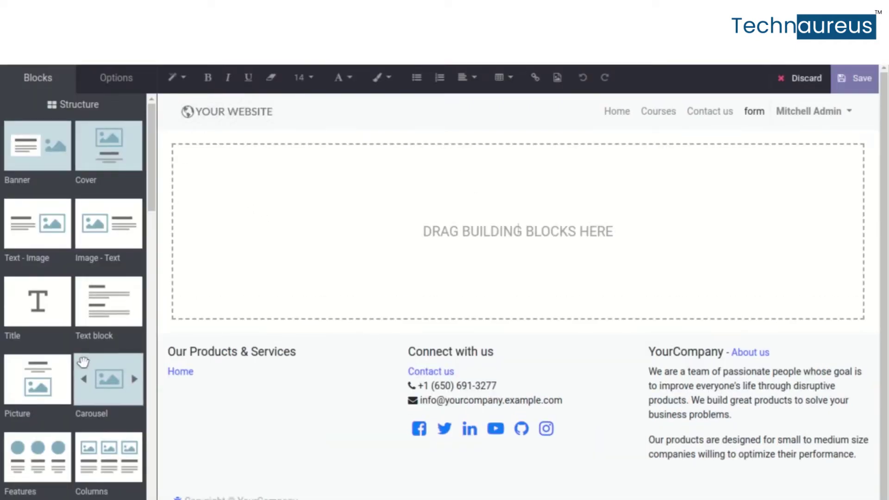
Drop a Form Builder block onto the empty page using the Create an Opportunity action
{"action": "scroll", "coordinate": [84, 363], "scroll_direction": "down", "scroll_amount": 2}
{"action": "scroll", "coordinate": [84, 363], "scroll_direction": "down", "scroll_amount": 5}
{"action": "scroll", "coordinate": [84, 363], "scroll_direction": "down", "scroll_amount": 3}
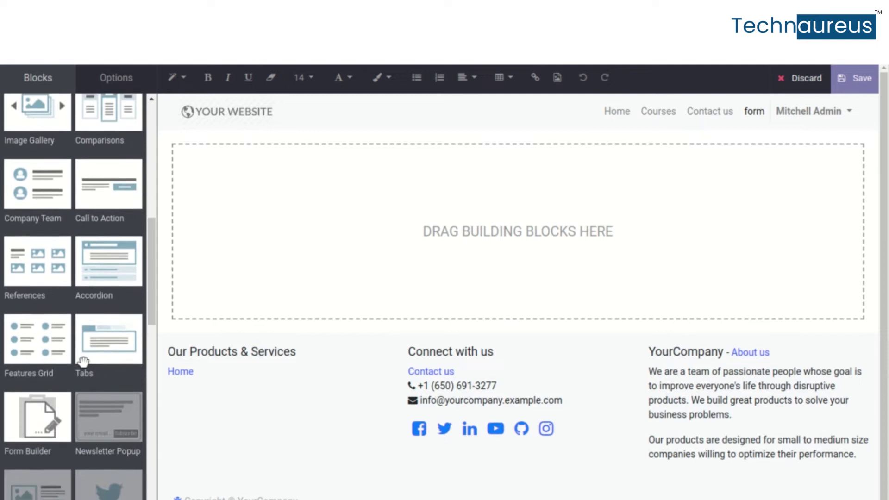
{"action": "scroll", "coordinate": [83, 362], "scroll_direction": "down", "scroll_amount": 4}
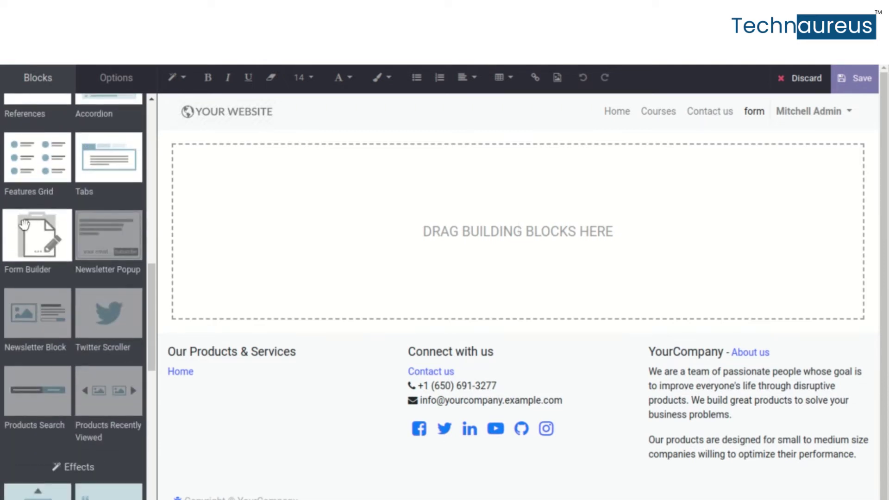
{"action": "left_click_drag", "start_coordinate": [24, 225], "coordinate": [353, 194]}
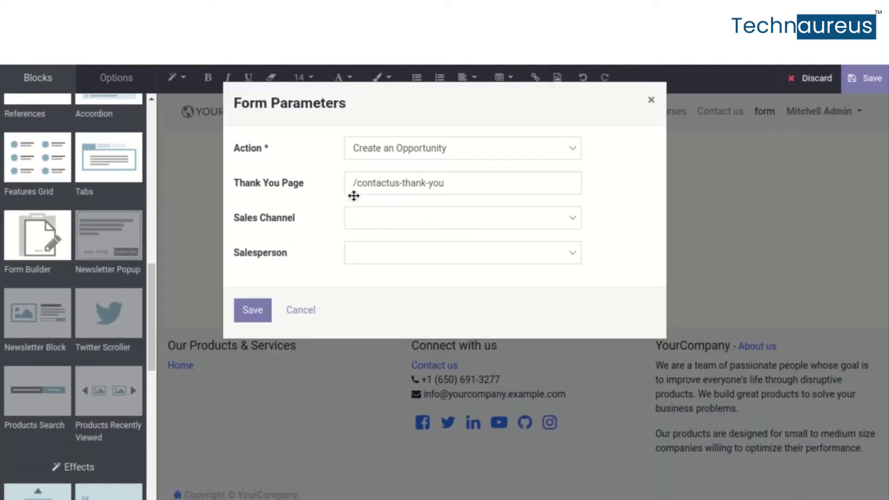
{"action": "left_click", "coordinate": [388, 153]}
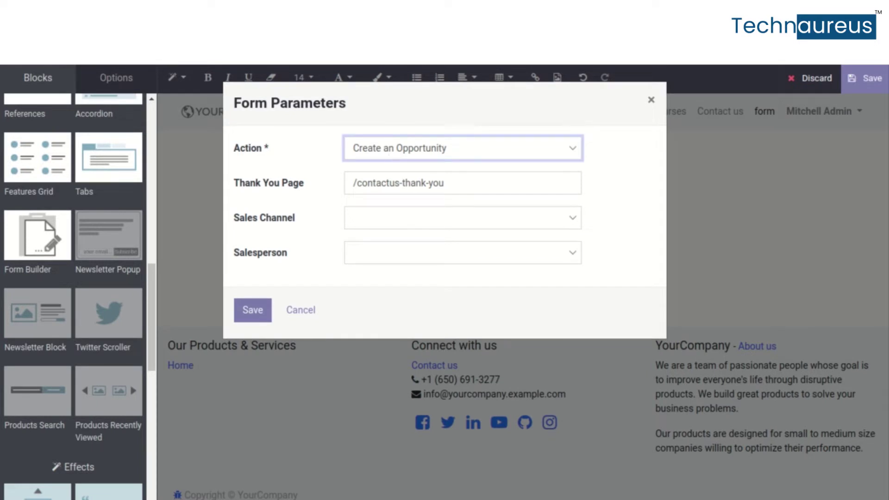
Route the form to the America sales channel and a salesperson, then save the page
{"action": "left_click", "coordinate": [388, 216]}
{"action": "left_click", "coordinate": [396, 244]}
{"action": "left_click", "coordinate": [396, 244]}
{"action": "left_click", "coordinate": [402, 281]}
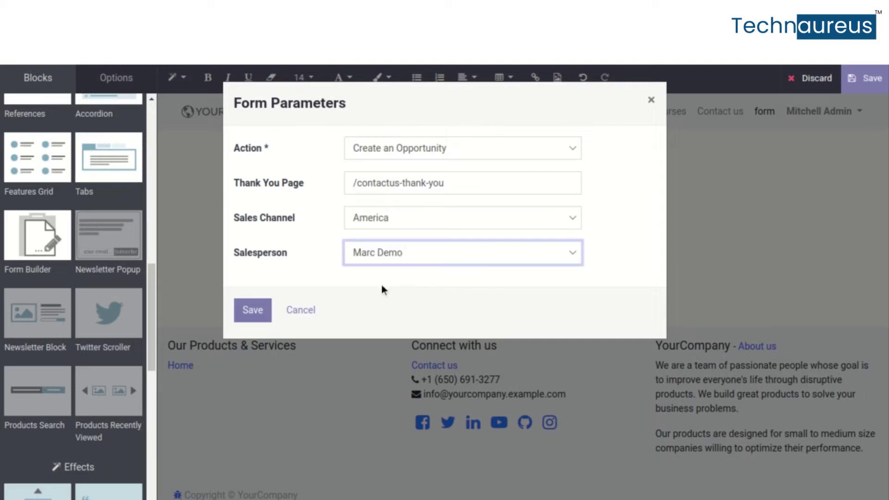
{"action": "left_click", "coordinate": [247, 315]}
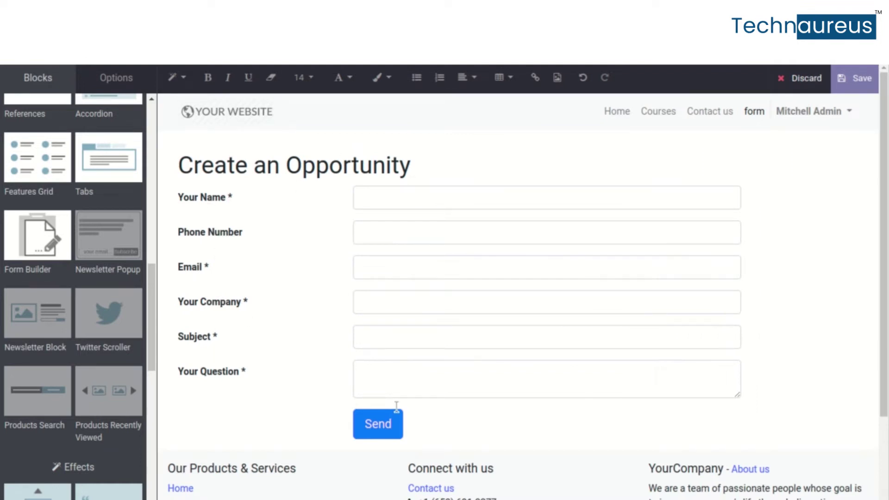
{"action": "left_click", "coordinate": [853, 87]}
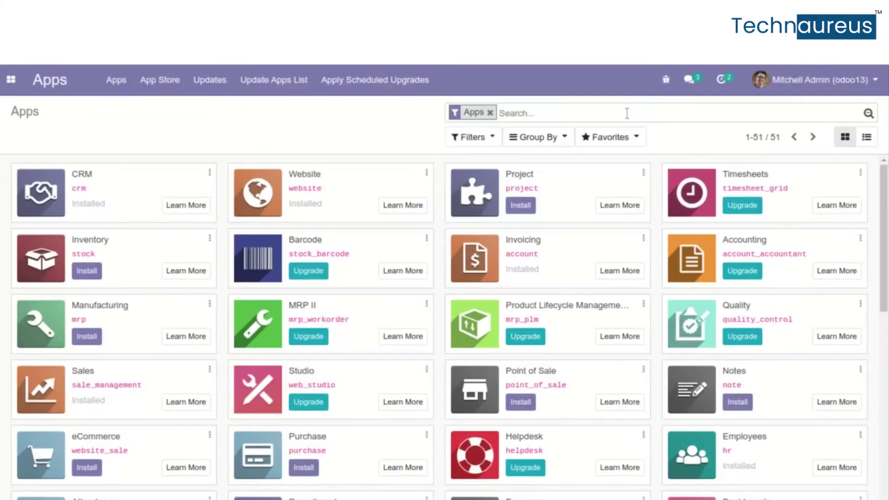
Search Apps for 'skill' and confirm Skills Management is installed
{"action": "type", "text": "skill"}
{"action": "key", "text": "Return"}
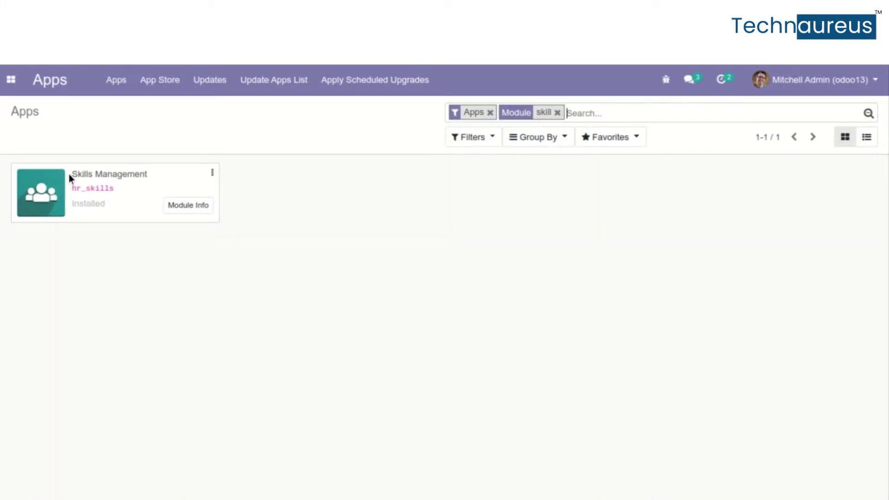
{"action": "left_click_drag", "start_coordinate": [73, 174], "coordinate": [174, 162]}
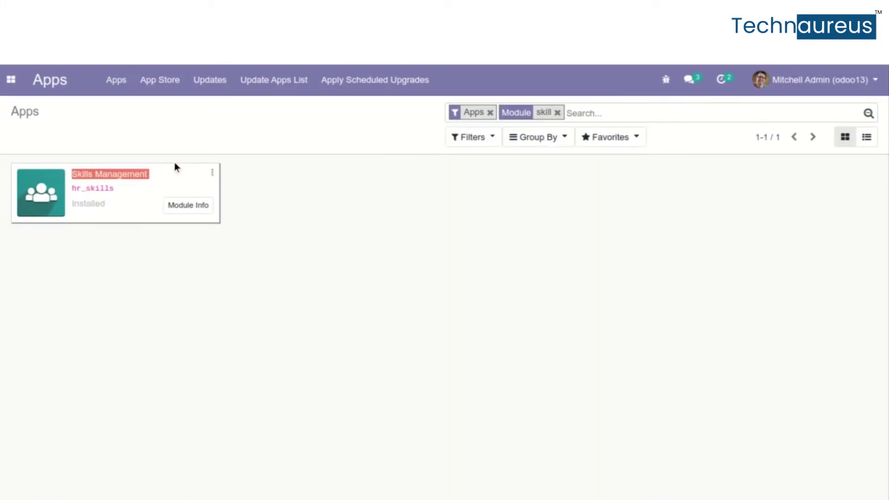
{"action": "left_click", "coordinate": [292, 210]}
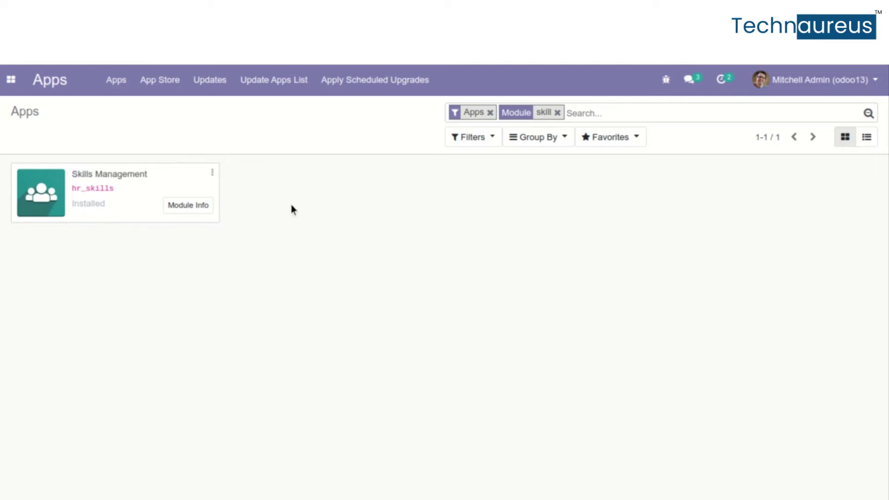
Search for hr_slides, then remove the module and Apps filters to list all 362 modules
{"action": "left_click", "coordinate": [592, 114]}
{"action": "type", "text": "hr"}
{"action": "type", "text": "slides"}
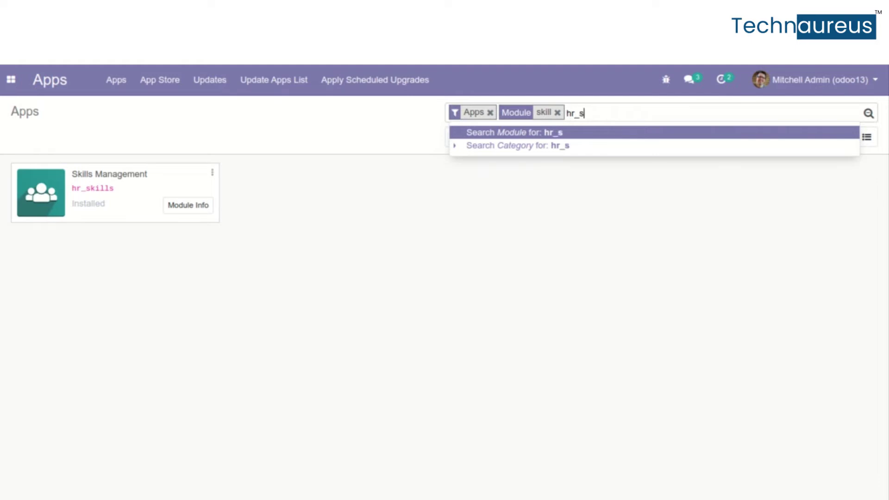
{"action": "key", "text": "Return"}
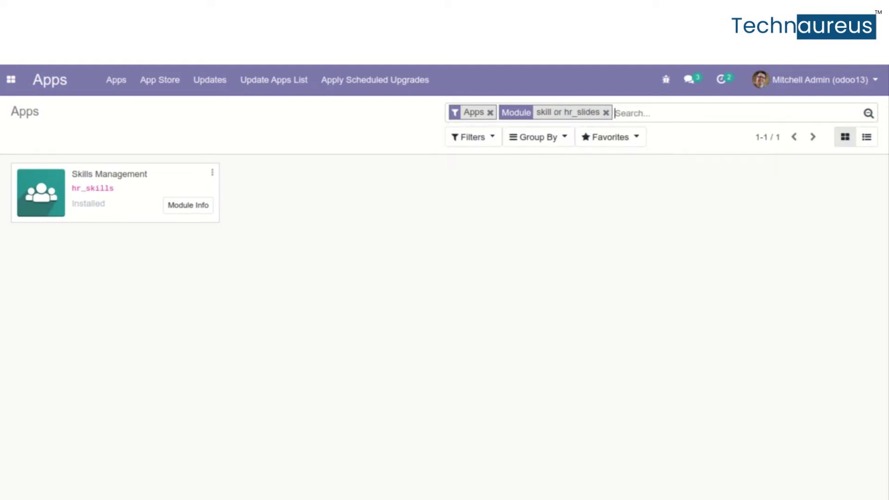
{"action": "left_click", "coordinate": [605, 113]}
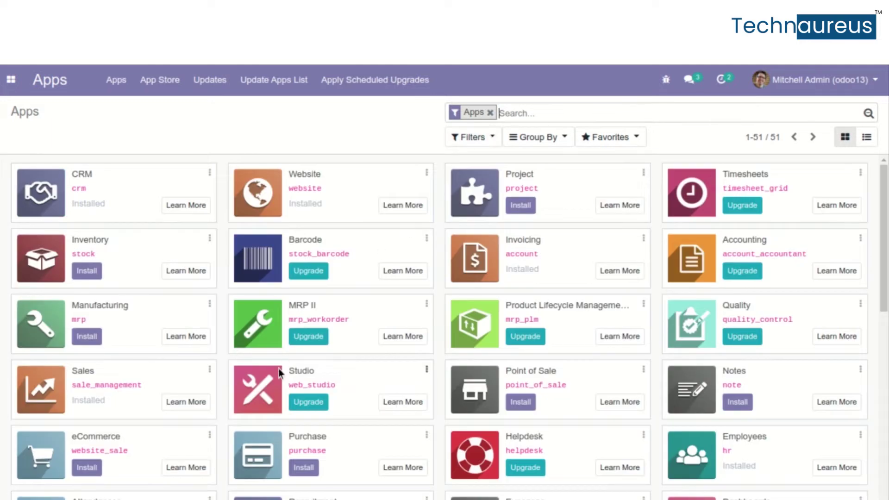
{"action": "key", "text": "BackSpace"}
{"action": "left_click", "coordinate": [11, 79]}
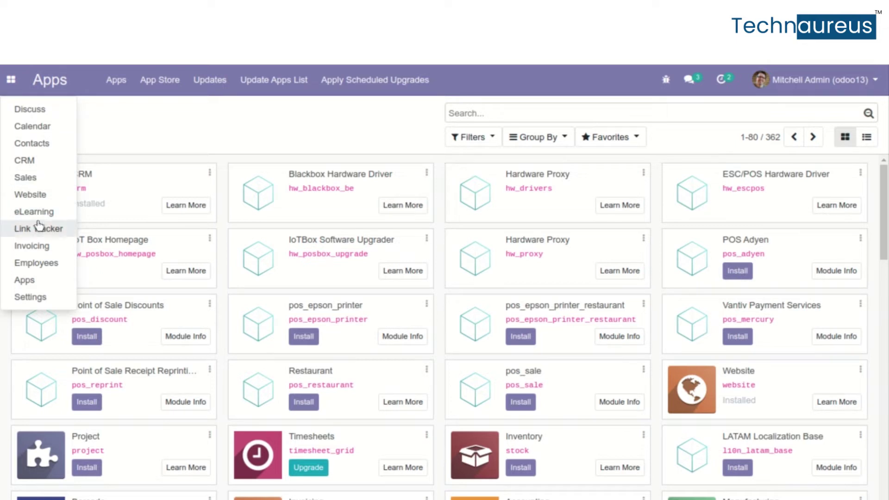
Open the first consultant's employee record and review its resumé and Skills section
{"action": "left_click", "coordinate": [41, 269]}
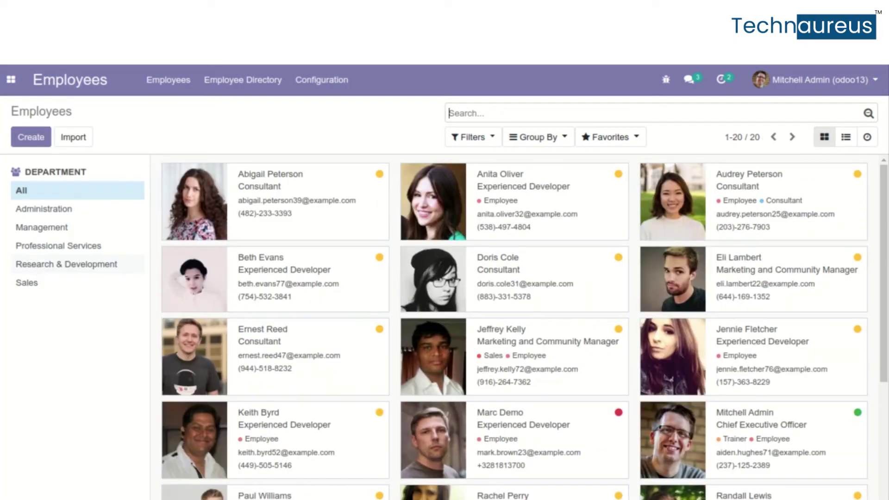
{"action": "left_click", "coordinate": [258, 194]}
{"action": "scroll", "coordinate": [429, 396], "scroll_direction": "down", "scroll_amount": 5}
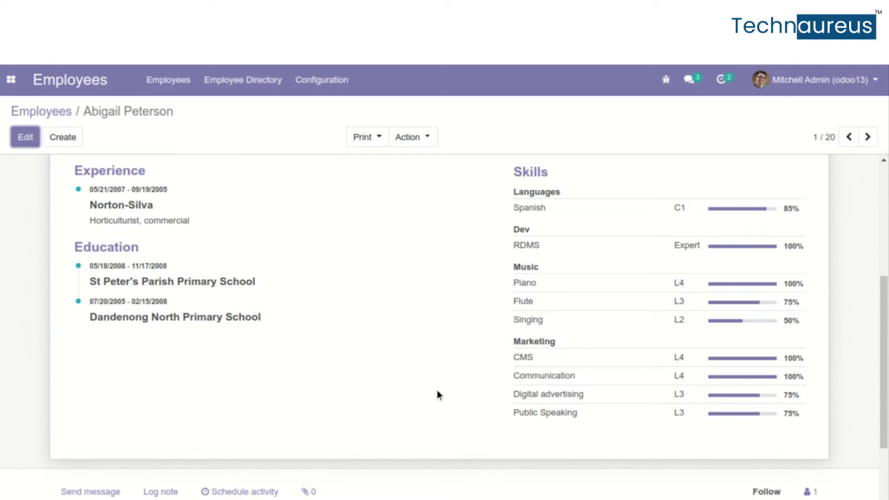
{"action": "left_click_drag", "start_coordinate": [507, 171], "coordinate": [593, 165]}
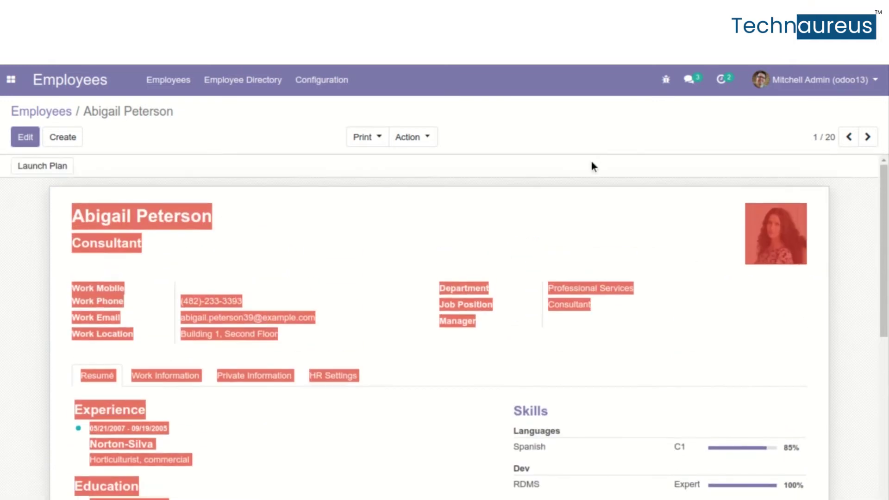
{"action": "left_click_drag", "start_coordinate": [554, 390], "coordinate": [563, 412]}
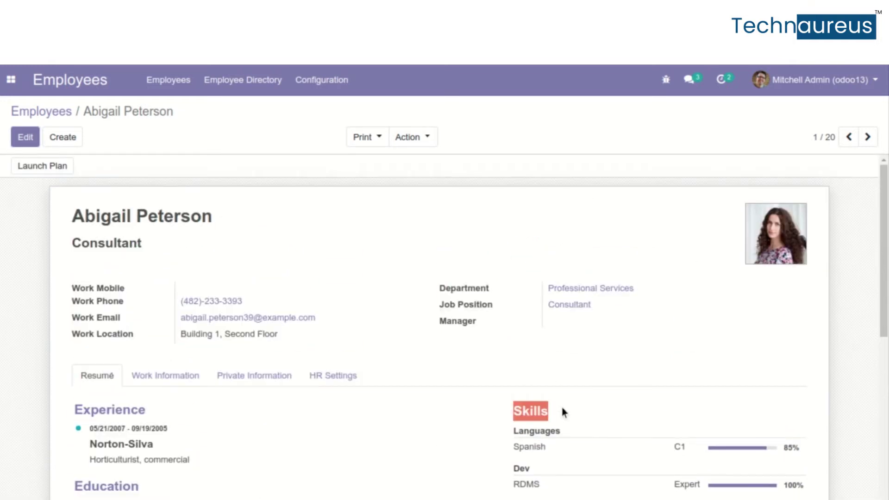
{"action": "scroll", "coordinate": [563, 412], "scroll_direction": "down", "scroll_amount": 5}
{"action": "scroll", "coordinate": [564, 412], "scroll_direction": "up", "scroll_amount": 3}
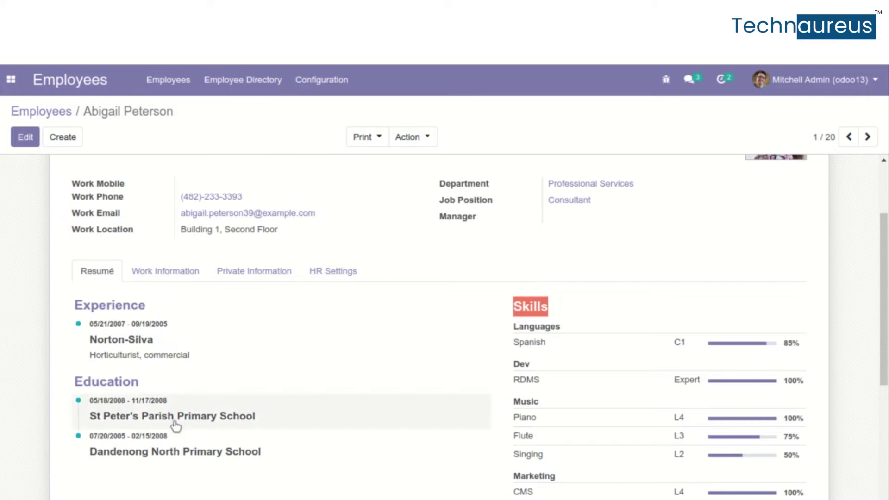
Review the consultant's Work Information, Private Information and HR Settings tabs
{"action": "left_click", "coordinate": [182, 280]}
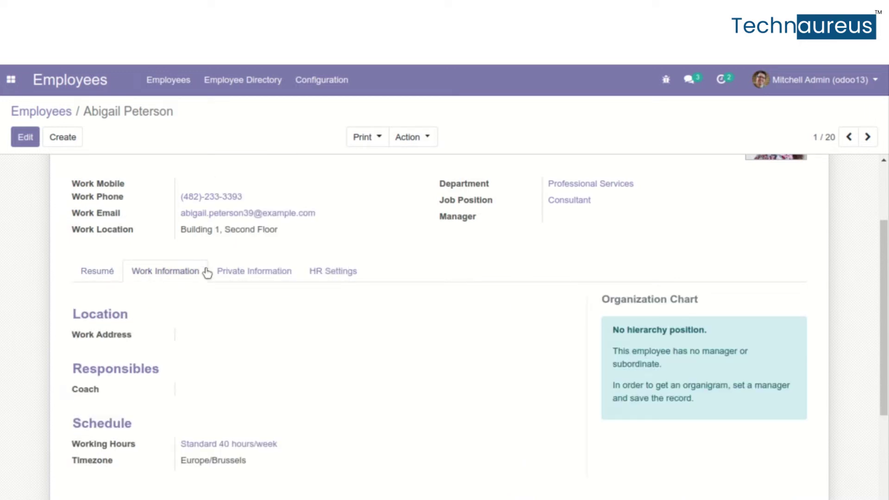
{"action": "left_click", "coordinate": [261, 276]}
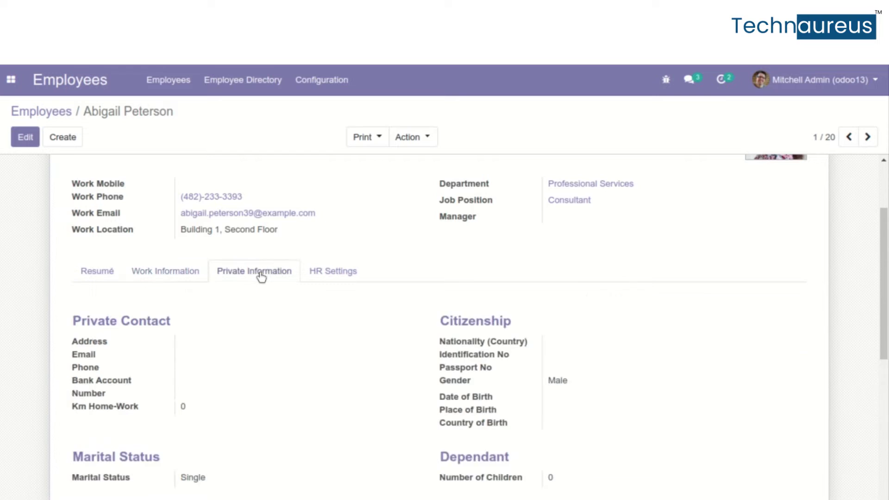
{"action": "left_click", "coordinate": [358, 278]}
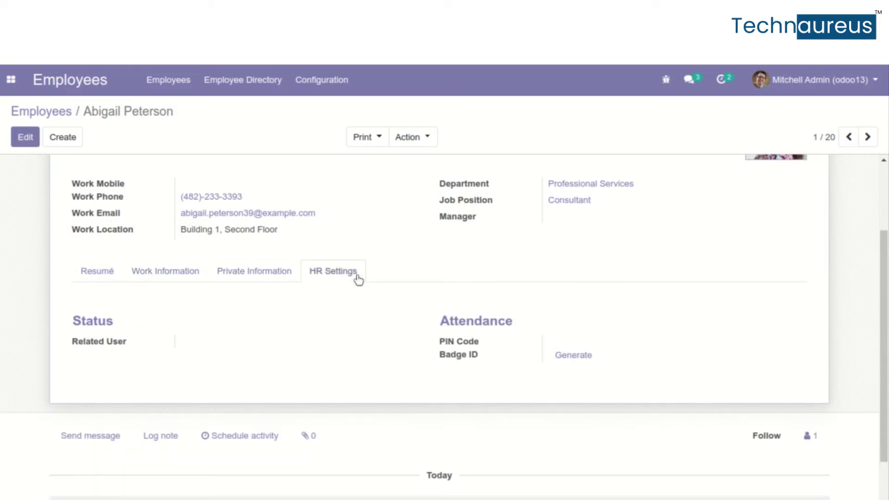
{"action": "scroll", "coordinate": [359, 280], "scroll_direction": "up", "scroll_amount": 2}
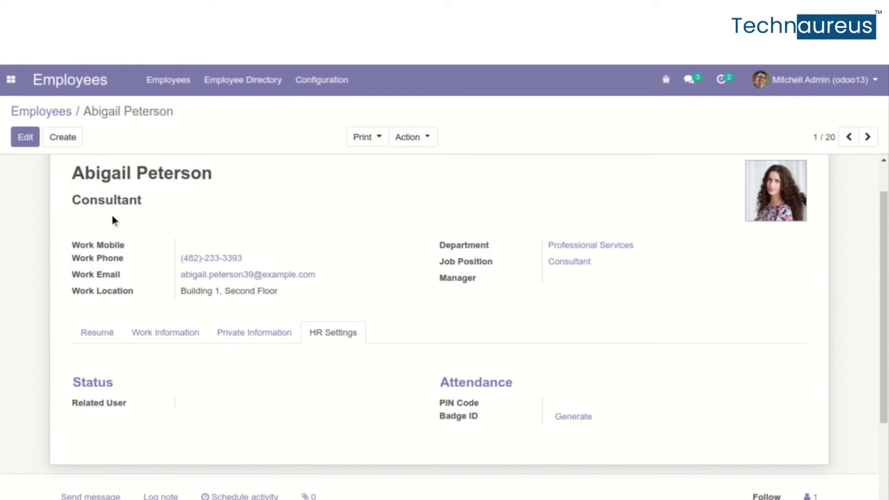
{"action": "left_click", "coordinate": [175, 83]}
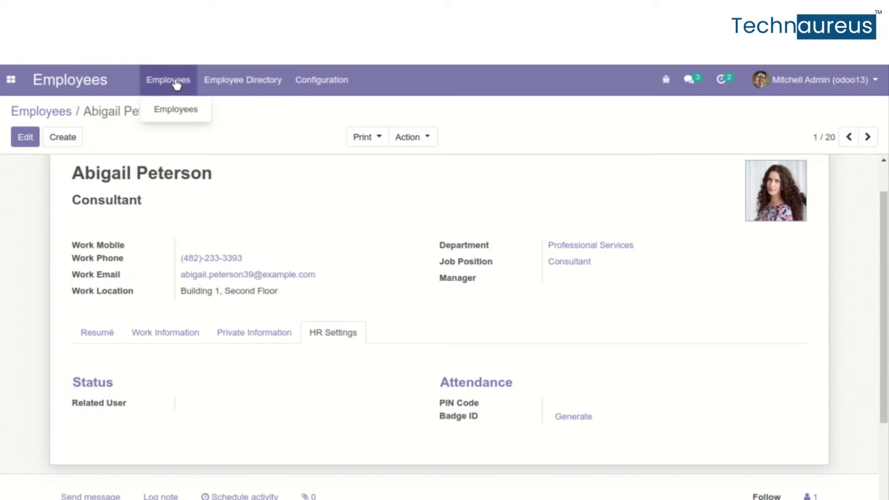
Confirm Skills Management is enabled in Employees settings, then begin an app search with 'eleae'
{"action": "left_click", "coordinate": [297, 77]}
{"action": "left_click", "coordinate": [297, 77]}
{"action": "left_click", "coordinate": [351, 78]}
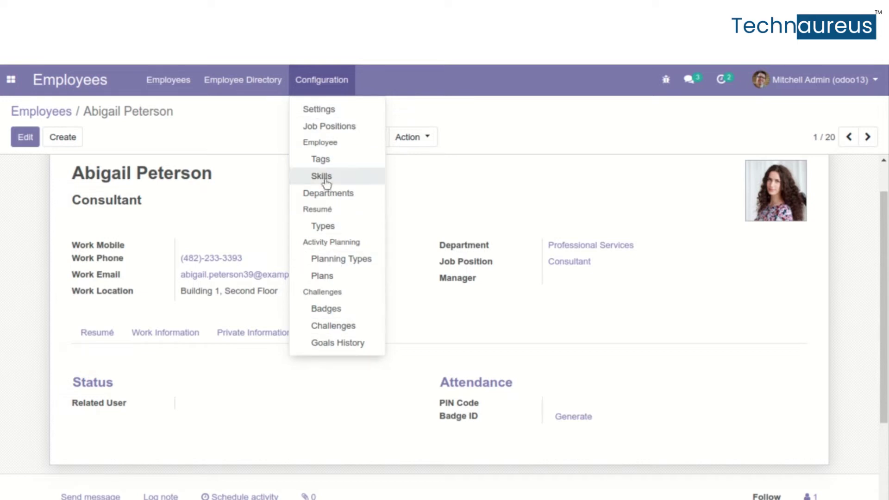
{"action": "left_click", "coordinate": [326, 113]}
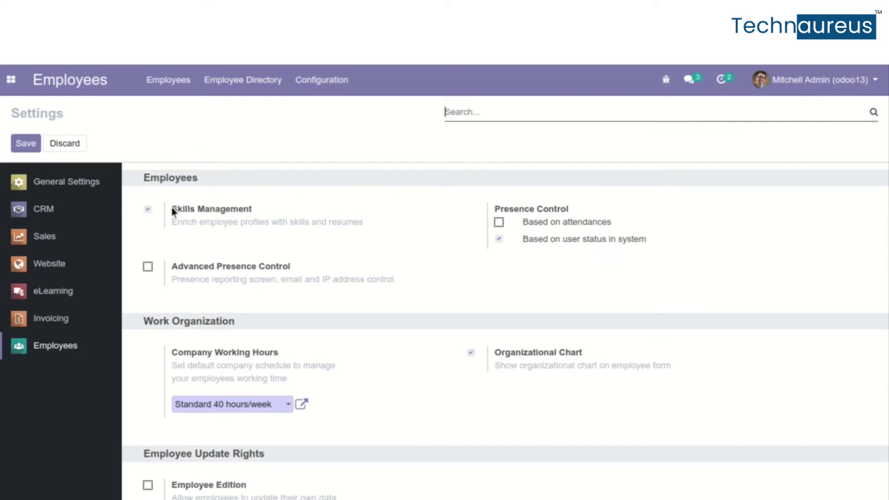
{"action": "left_click_drag", "start_coordinate": [173, 206], "coordinate": [369, 226]}
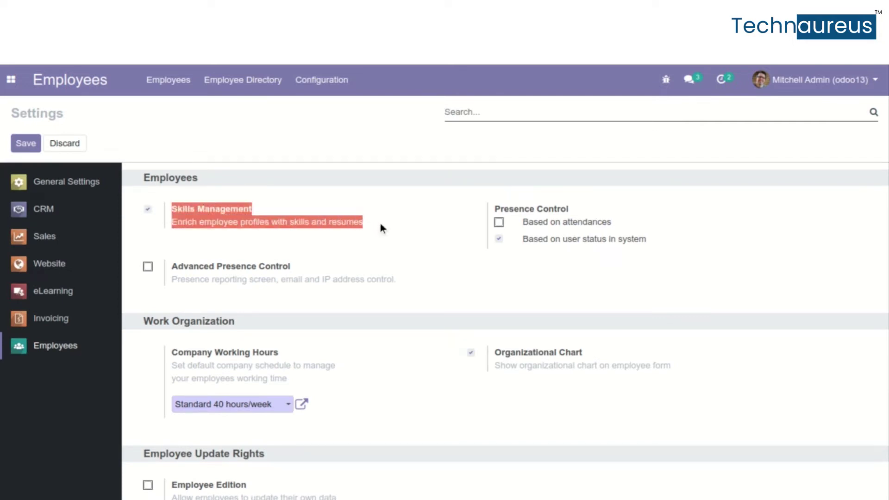
{"action": "left_click", "coordinate": [297, 241]}
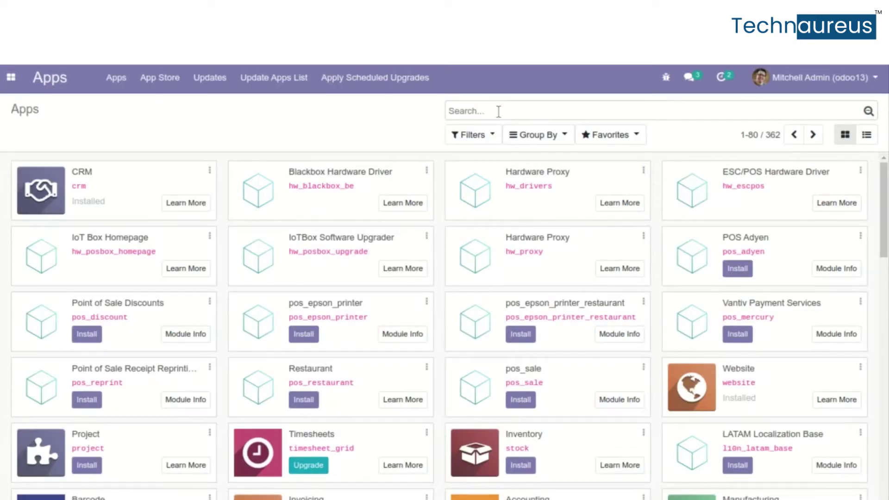
{"action": "type", "text": "eleae"}
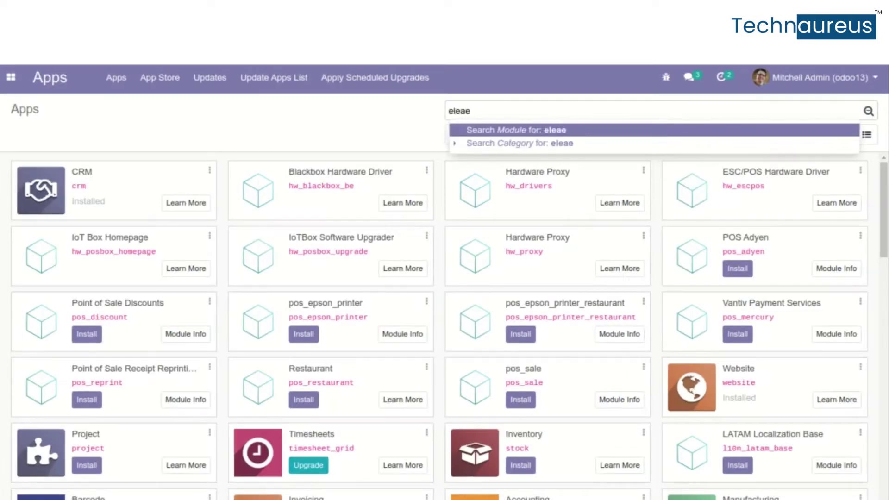
Filter Apps to Skills e-learning and Skills Certification, then install Skills Certification (hr_skills_survey)
{"action": "key", "text": "BackSpace"}
{"action": "type", "text": "rning"}
{"action": "key", "text": "Return"}
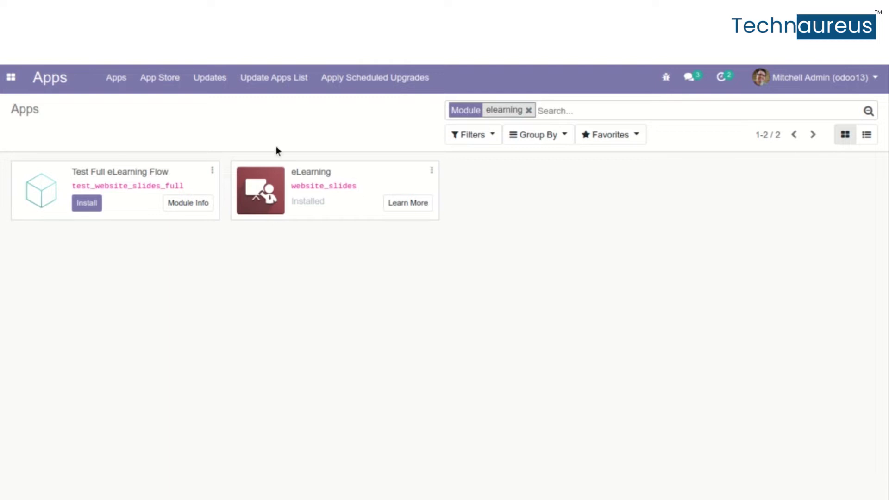
{"action": "key", "text": "BackSpace"}
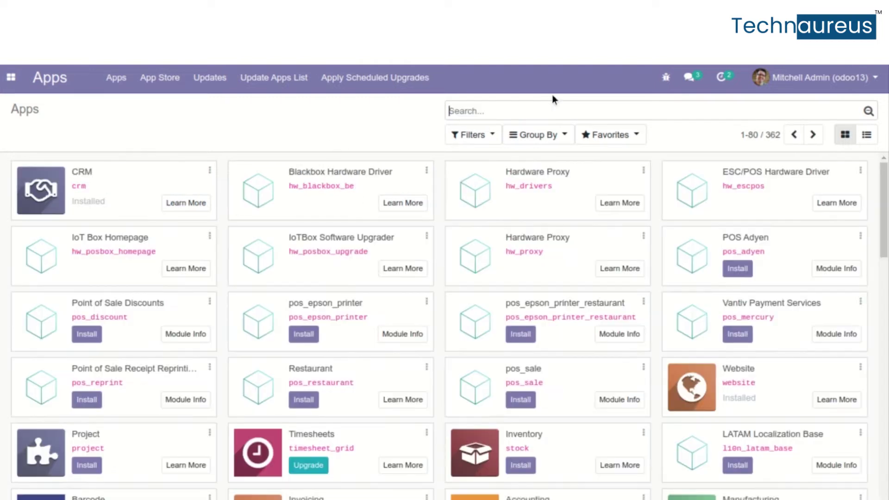
{"action": "type", "text": "Skills e-learning"}
{"action": "key", "text": "Return"}
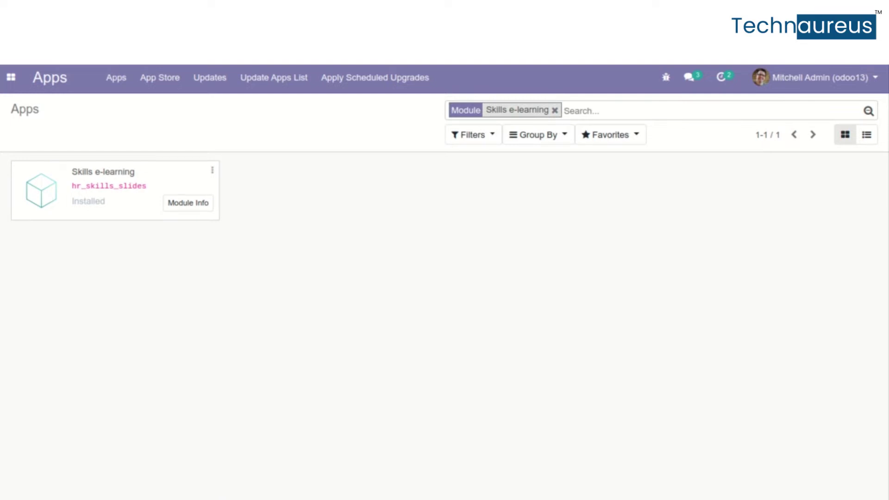
{"action": "type", "text": "Skills Certification"}
{"action": "key", "text": "Return"}
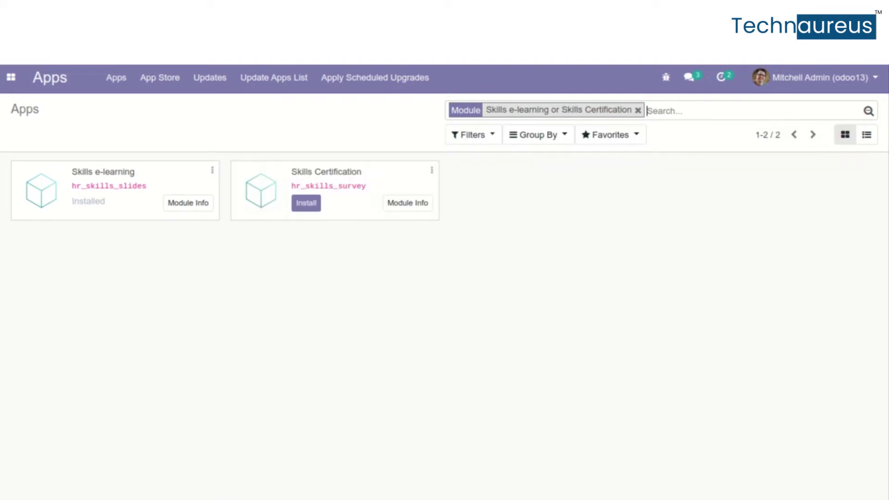
{"action": "left_click", "coordinate": [305, 204]}
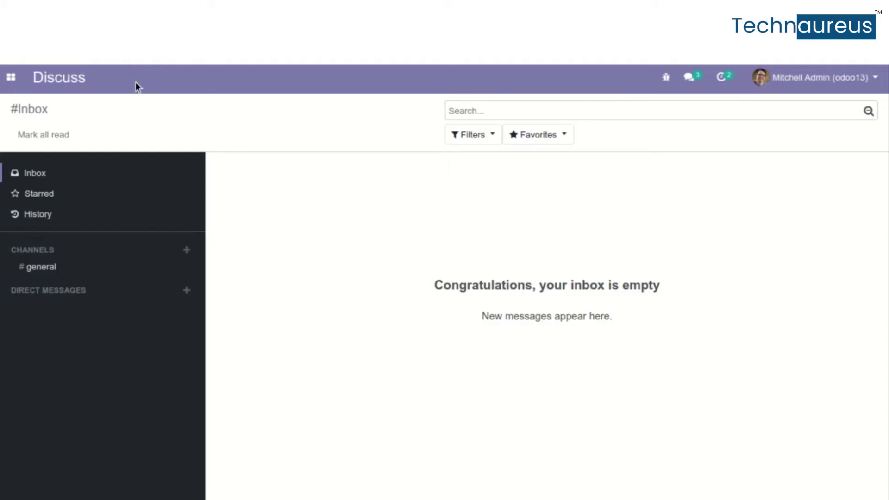
In eLearning, preview the Basics of Gardening course on the website, then open its course record
{"action": "left_click", "coordinate": [10, 77]}
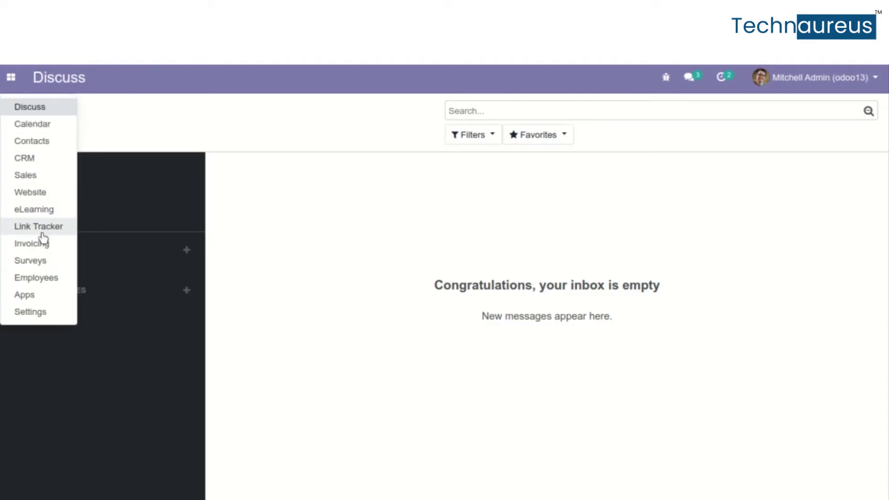
{"action": "left_click", "coordinate": [34, 210]}
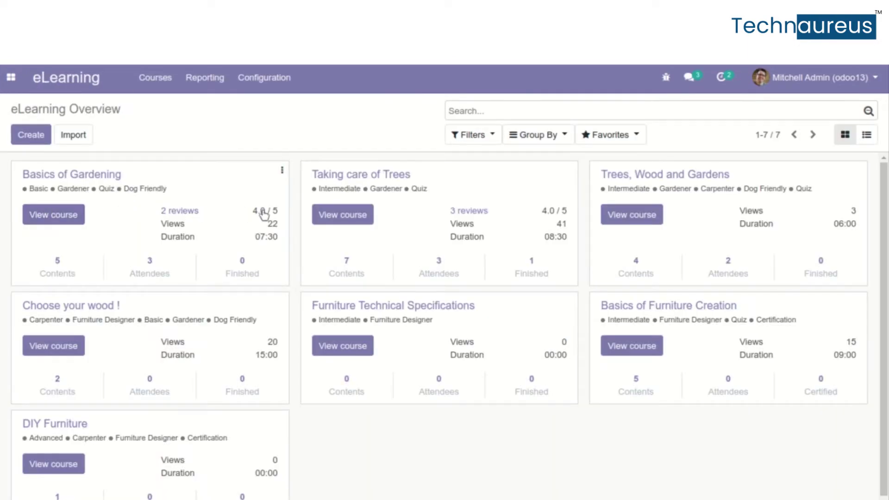
{"action": "left_click", "coordinate": [164, 80]}
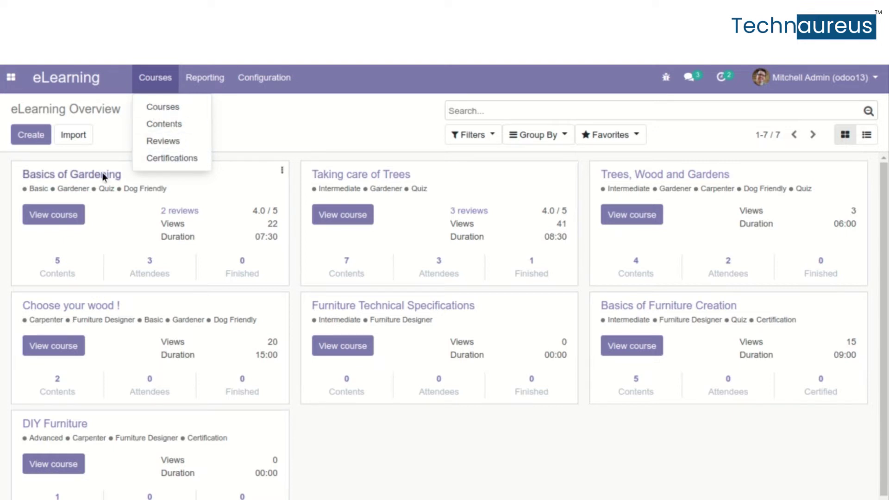
{"action": "left_click", "coordinate": [72, 219]}
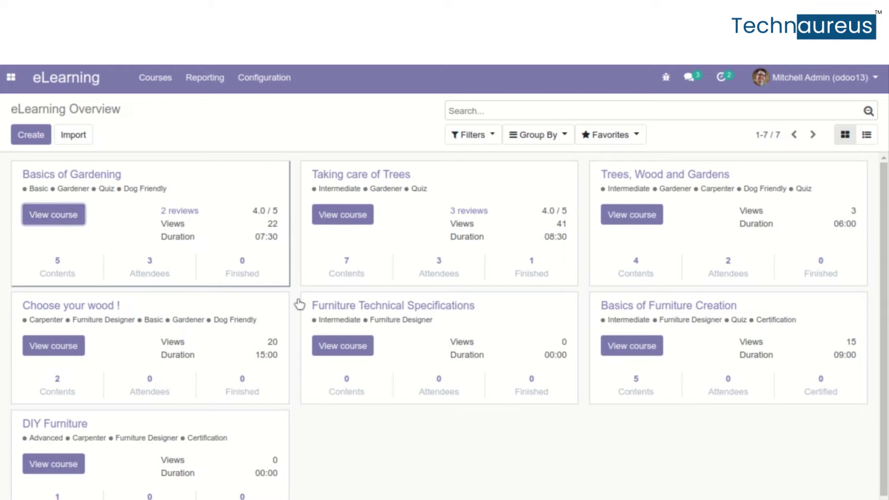
{"action": "scroll", "coordinate": [299, 304], "scroll_direction": "down", "scroll_amount": 5}
{"action": "scroll", "coordinate": [298, 305], "scroll_direction": "up", "scroll_amount": 5}
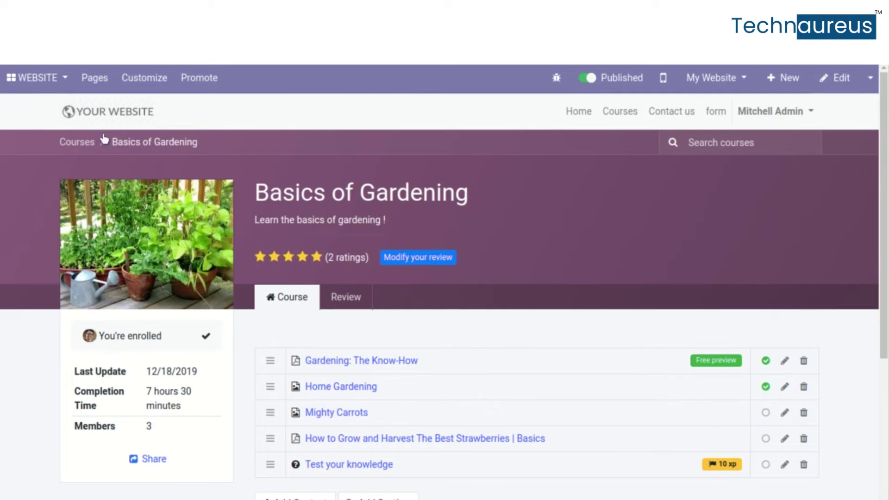
{"action": "left_click", "coordinate": [26, 69]}
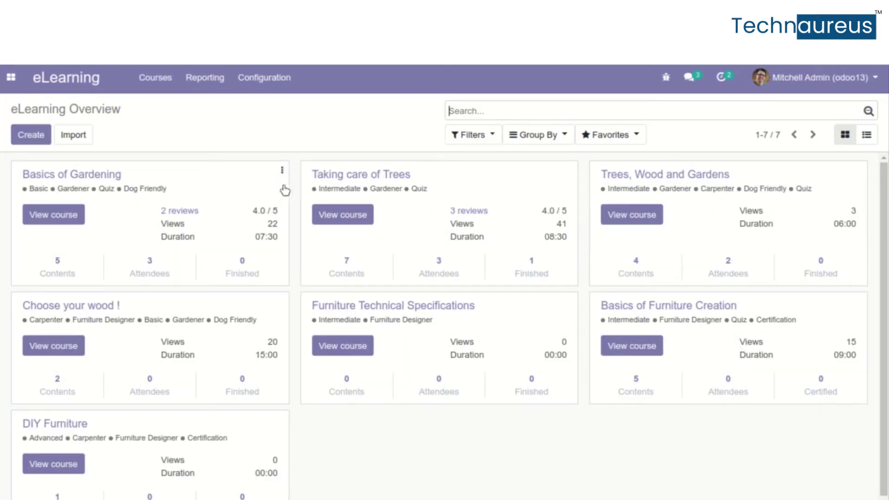
{"action": "left_click", "coordinate": [282, 172]}
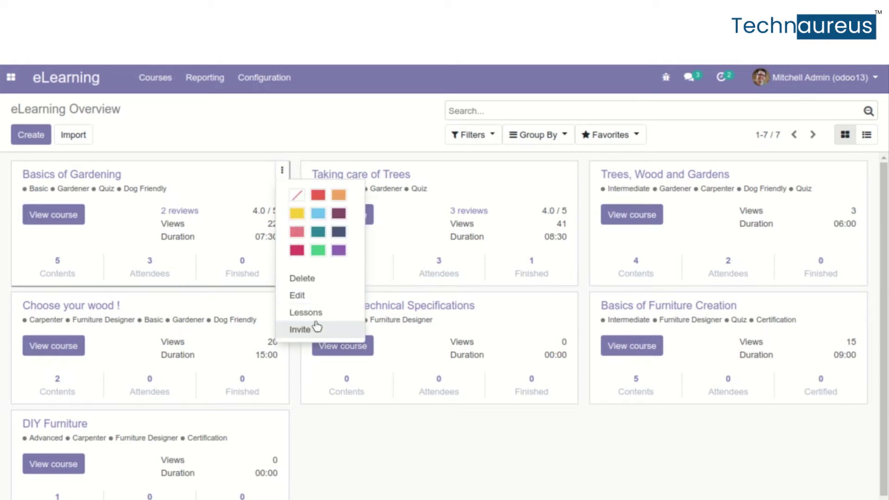
{"action": "left_click", "coordinate": [200, 195]}
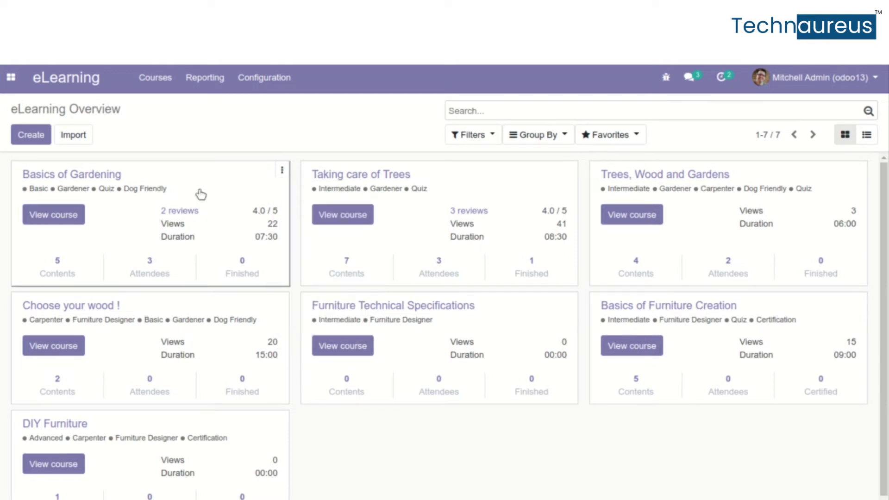
Check Certifications is enabled in eLearning settings, then open the two-entry Certifications list
{"action": "left_click", "coordinate": [265, 81]}
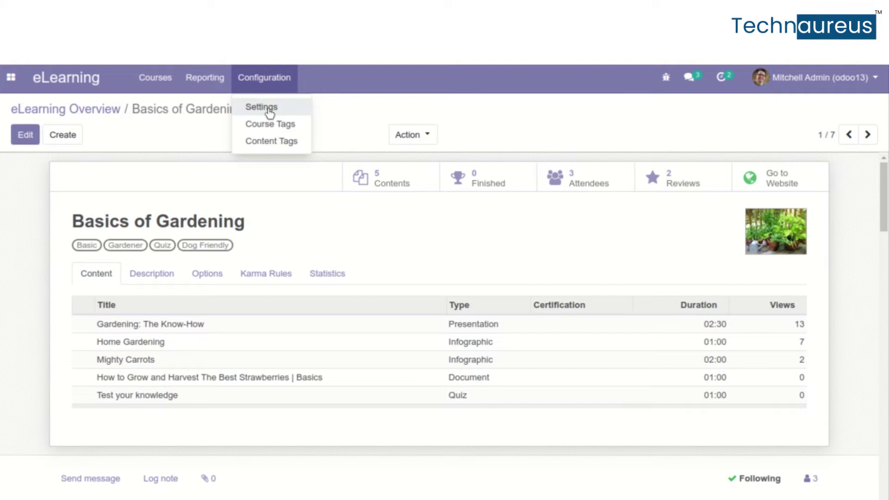
{"action": "left_click", "coordinate": [270, 109]}
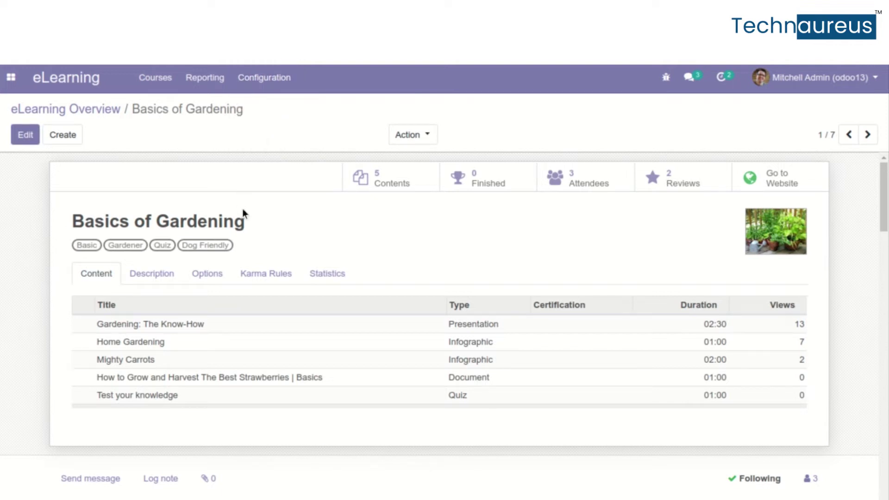
{"action": "left_click_drag", "start_coordinate": [172, 280], "coordinate": [330, 295]}
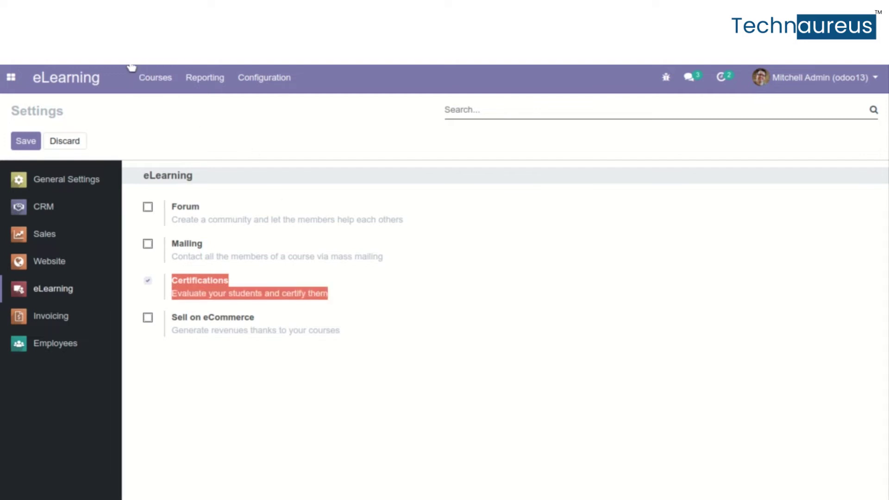
{"action": "left_click", "coordinate": [174, 79]}
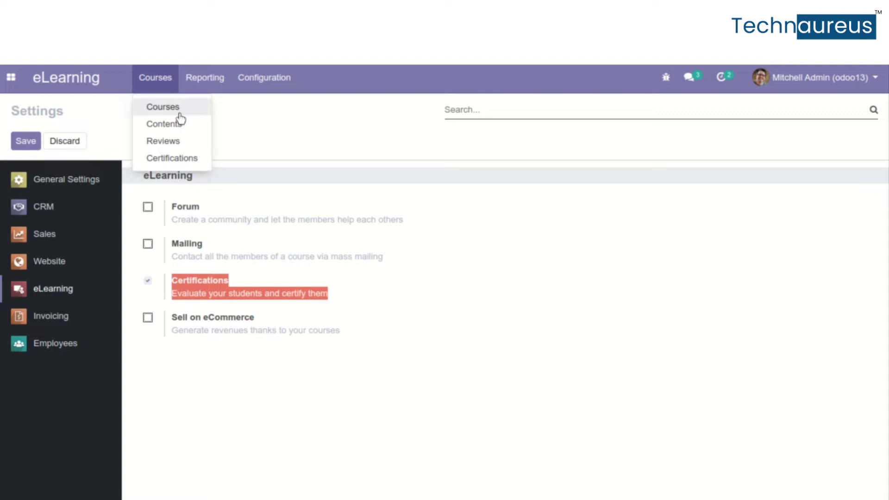
{"action": "left_click", "coordinate": [195, 158]}
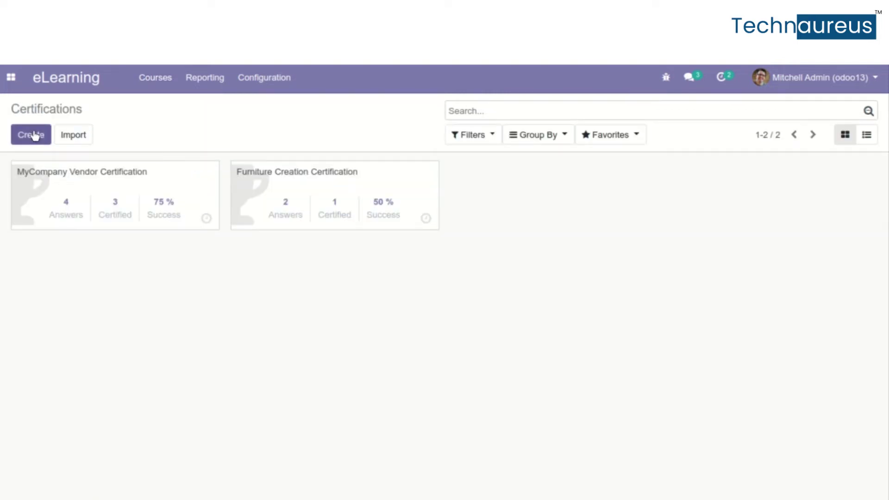
{"action": "left_click", "coordinate": [143, 199]}
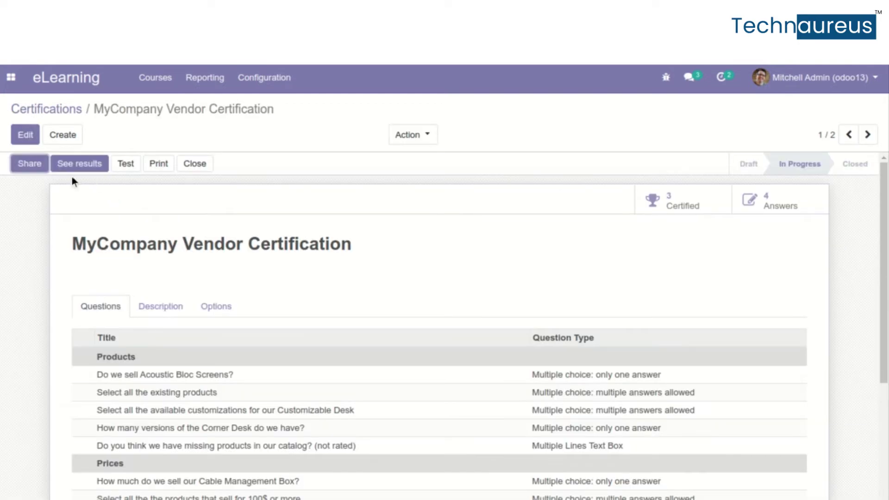
{"action": "scroll", "coordinate": [105, 314], "scroll_direction": "down", "scroll_amount": 4}
{"action": "scroll", "coordinate": [107, 315], "scroll_direction": "up", "scroll_amount": 4}
{"action": "left_click", "coordinate": [79, 166]}
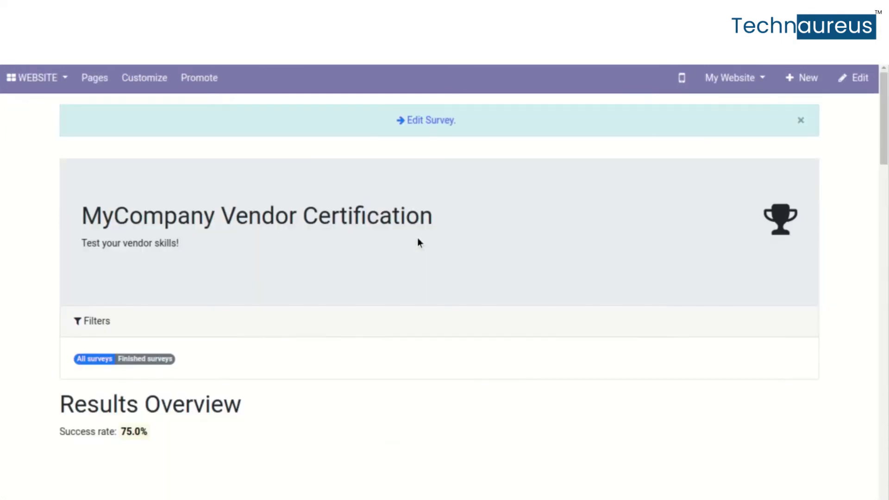
{"action": "scroll", "coordinate": [418, 241], "scroll_direction": "down", "scroll_amount": 2}
{"action": "scroll", "coordinate": [418, 239], "scroll_direction": "down", "scroll_amount": 4}
{"action": "scroll", "coordinate": [418, 238], "scroll_direction": "up", "scroll_amount": 6}
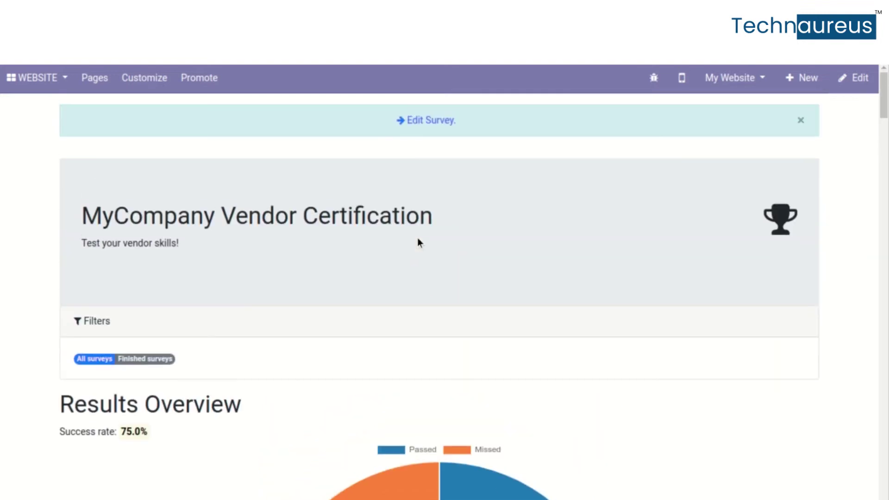
{"action": "left_click", "coordinate": [46, 69]}
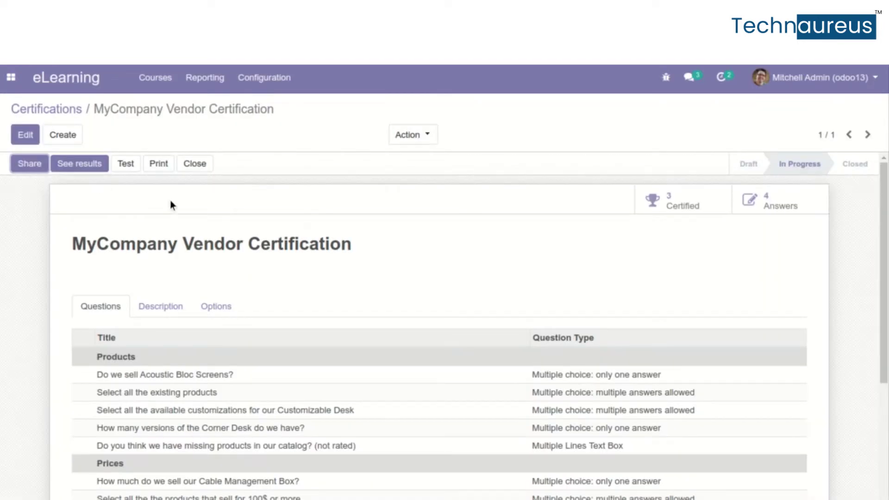
{"action": "left_click", "coordinate": [46, 109]}
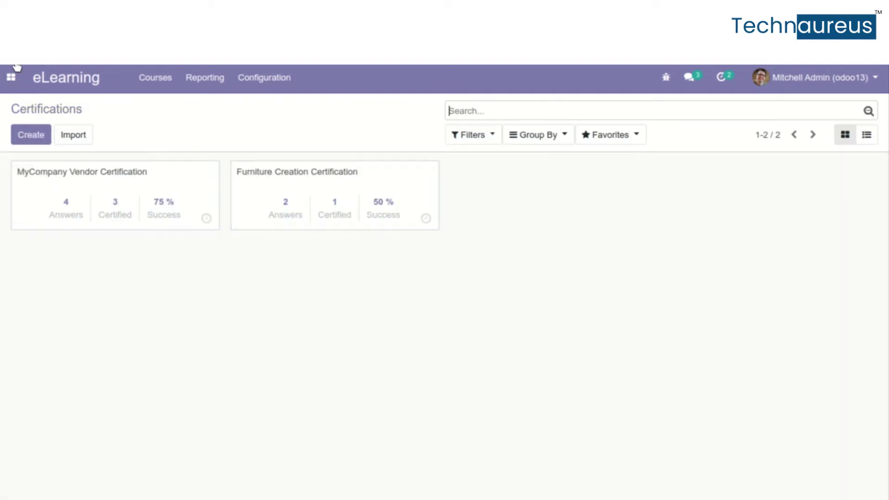
{"action": "left_click", "coordinate": [179, 205]}
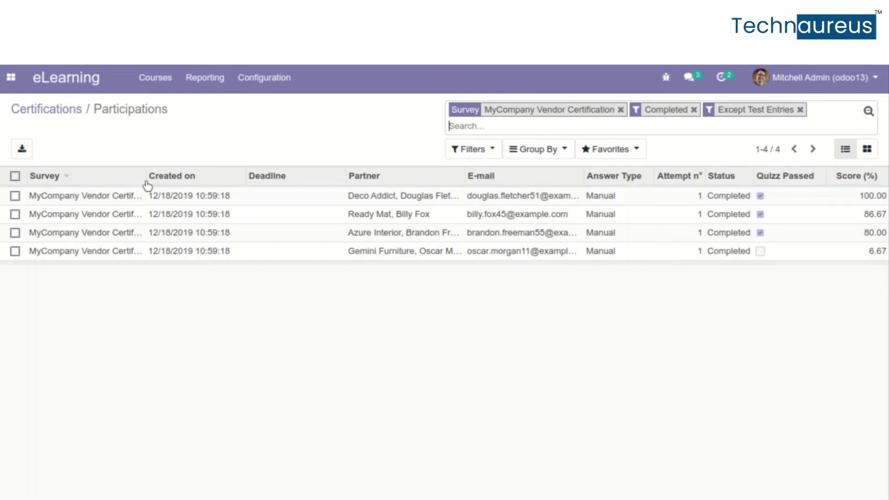
{"action": "left_click", "coordinate": [35, 100]}
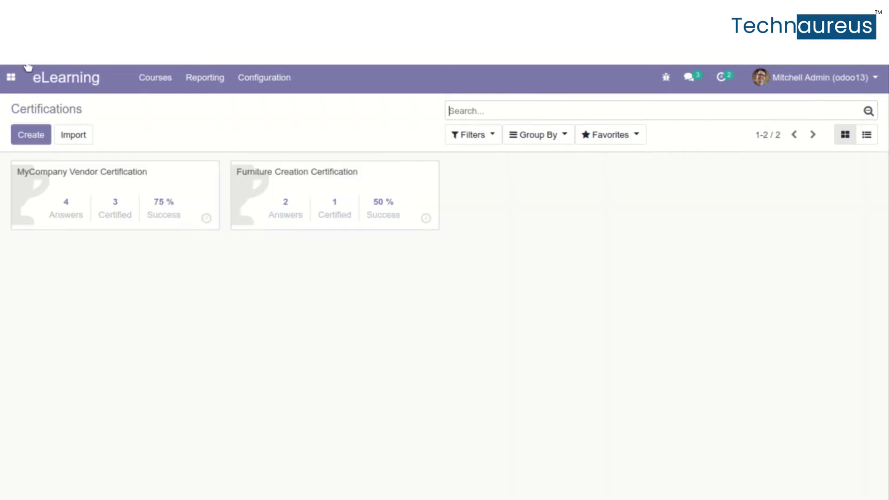
Create the certification 'new certification' with the question 'what is elearning' and save it
{"action": "left_click", "coordinate": [24, 147]}
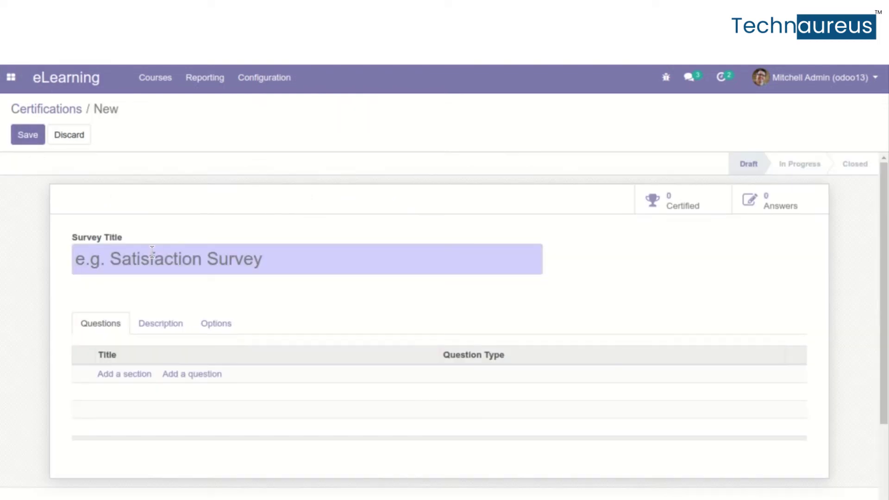
{"action": "type", "text": "new "}
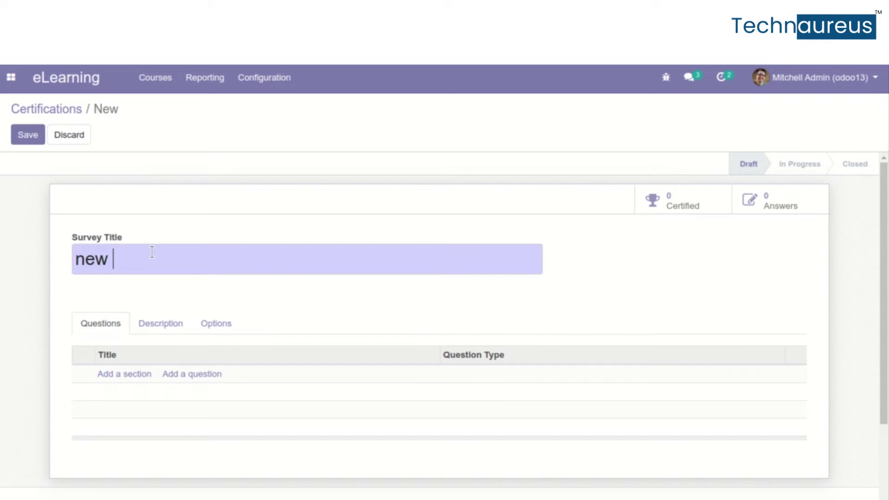
{"action": "type", "text": "certifi"}
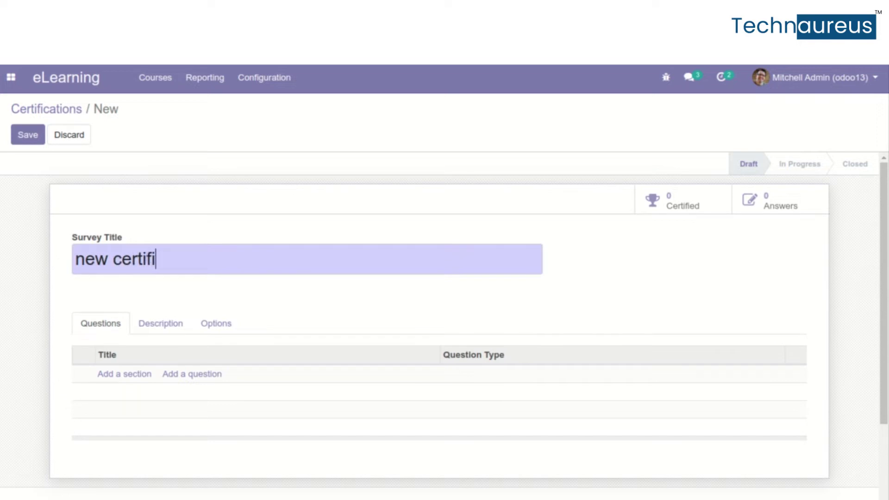
{"action": "type", "text": "cation"}
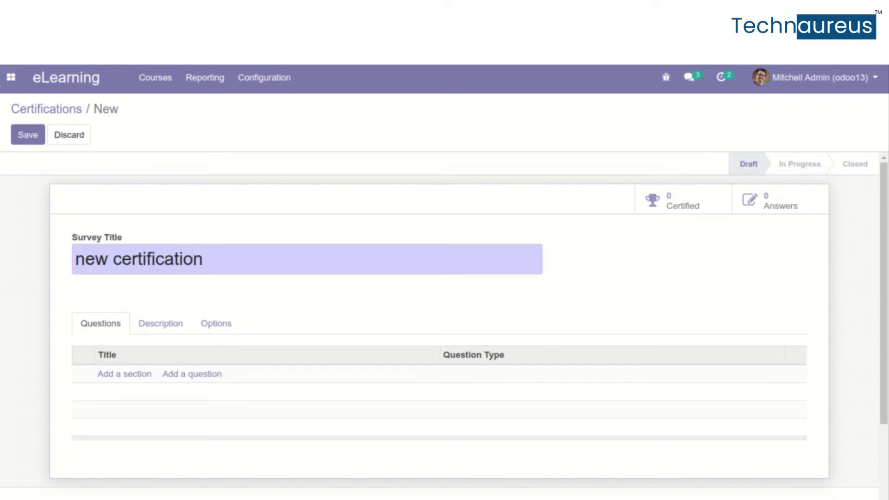
{"action": "left_click", "coordinate": [121, 376]}
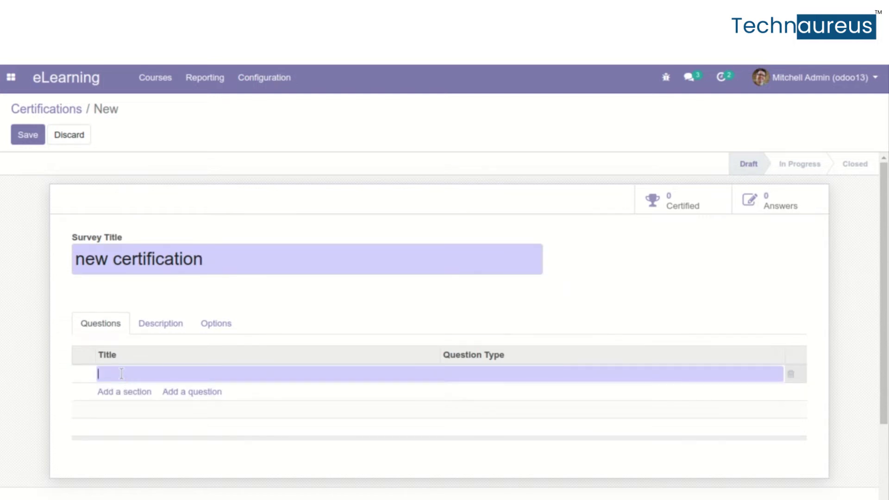
{"action": "type", "text": "new"}
{"action": "key", "text": "BackSpace"}
{"action": "key", "text": "BackSpace"}
{"action": "key", "text": "BackSpace"}
{"action": "key", "text": "BackSpace"}
{"action": "type", "text": "what is elearning"}
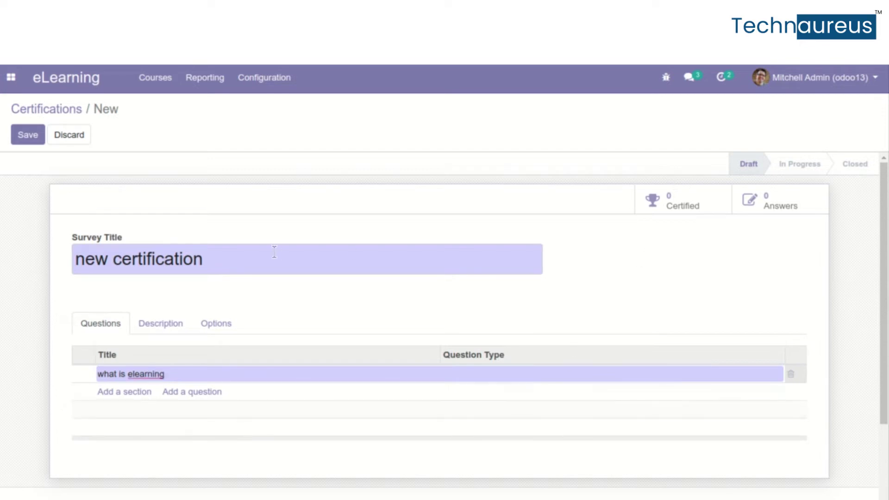
{"action": "left_click", "coordinate": [33, 138]}
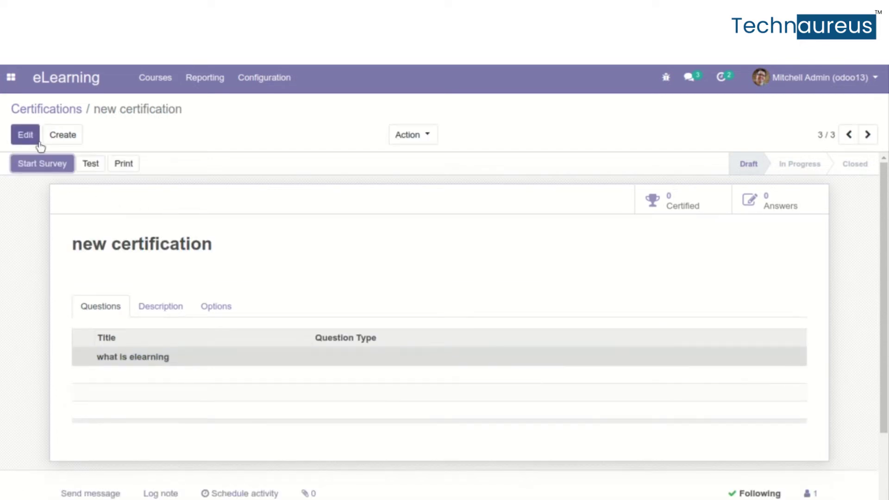
Review the saved certification's Description and Options tabs
{"action": "left_click", "coordinate": [174, 305]}
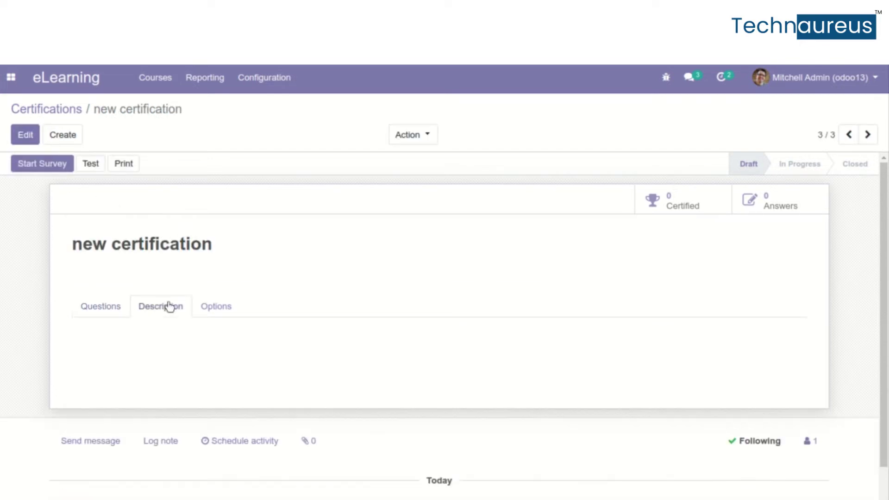
{"action": "left_click", "coordinate": [215, 316]}
{"action": "scroll", "coordinate": [155, 364], "scroll_direction": "down", "scroll_amount": 5}
{"action": "scroll", "coordinate": [154, 364], "scroll_direction": "up", "scroll_amount": 2}
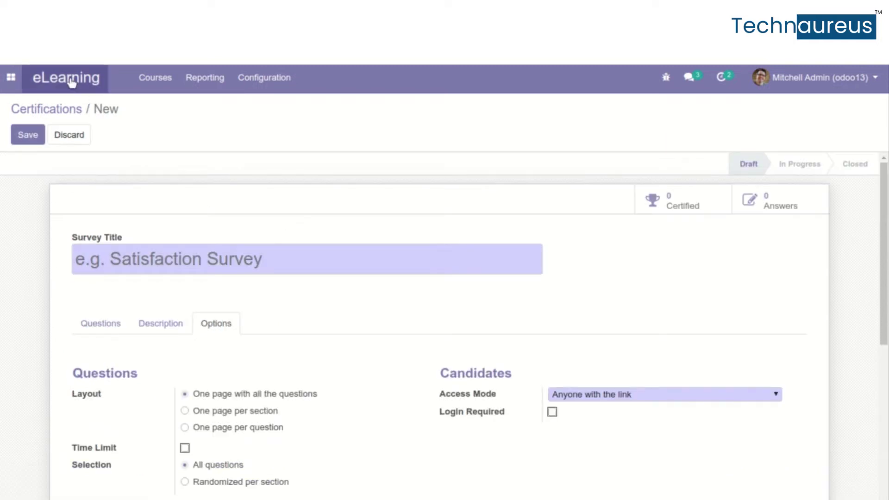
Return to the eLearning overview and view the Basics of Gardening course's website page and its five contents
{"action": "key", "text": "alt+j"}
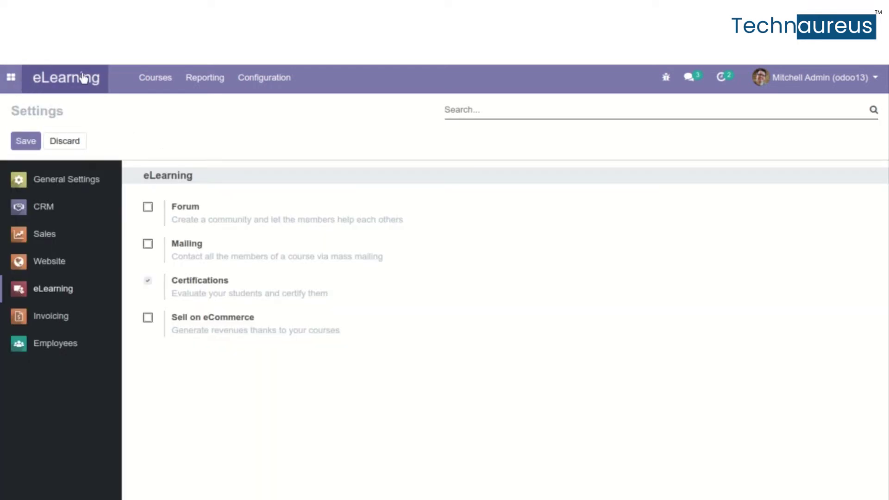
{"action": "left_click", "coordinate": [87, 82]}
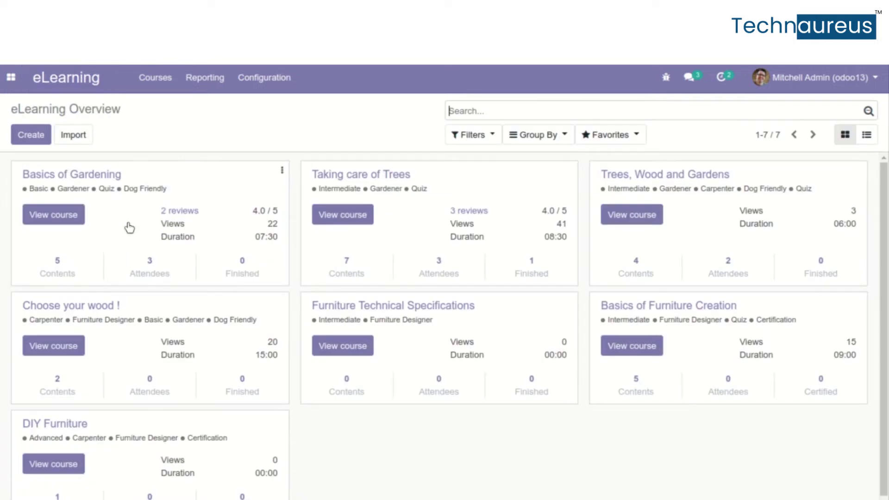
{"action": "left_click", "coordinate": [79, 211]}
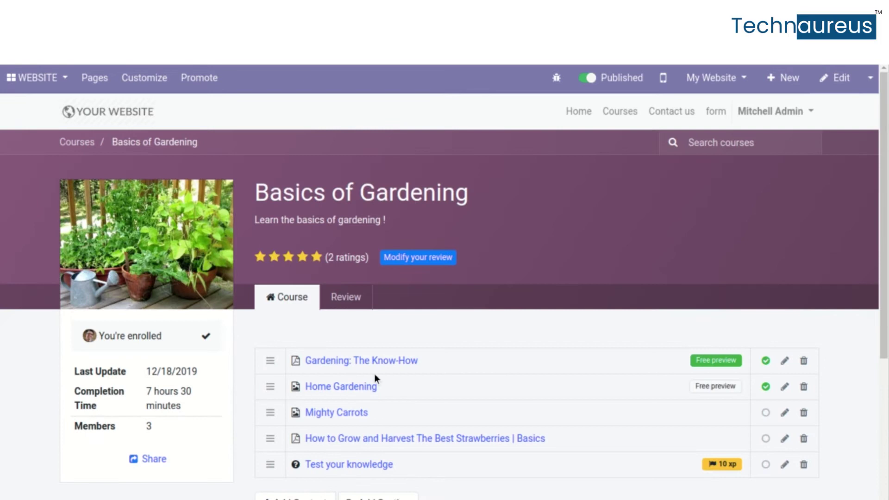
{"action": "scroll", "coordinate": [374, 374], "scroll_direction": "down", "scroll_amount": 1}
{"action": "scroll", "coordinate": [374, 374], "scroll_direction": "up", "scroll_amount": 1}
{"action": "scroll", "coordinate": [374, 374], "scroll_direction": "down", "scroll_amount": 1}
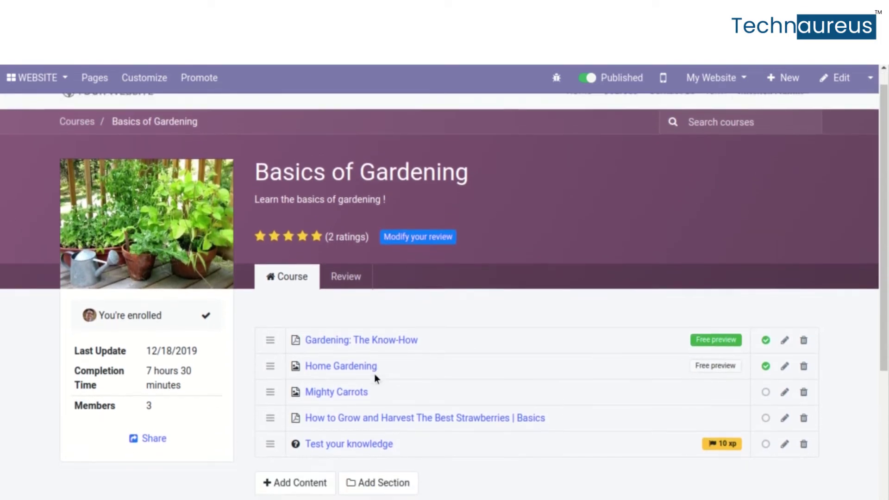
Add certification content linked to MyCompany Vendor Certification, titled 'Come lets get certified'
{"action": "left_click", "coordinate": [319, 479]}
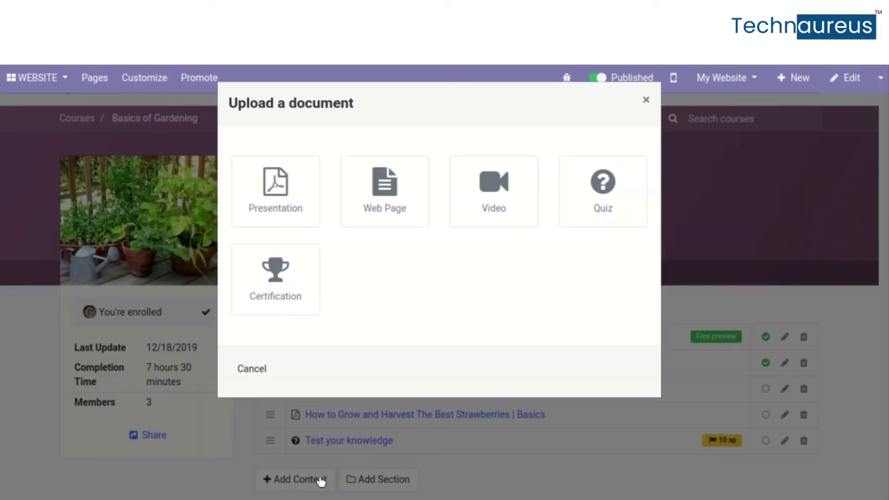
{"action": "left_click", "coordinate": [274, 273]}
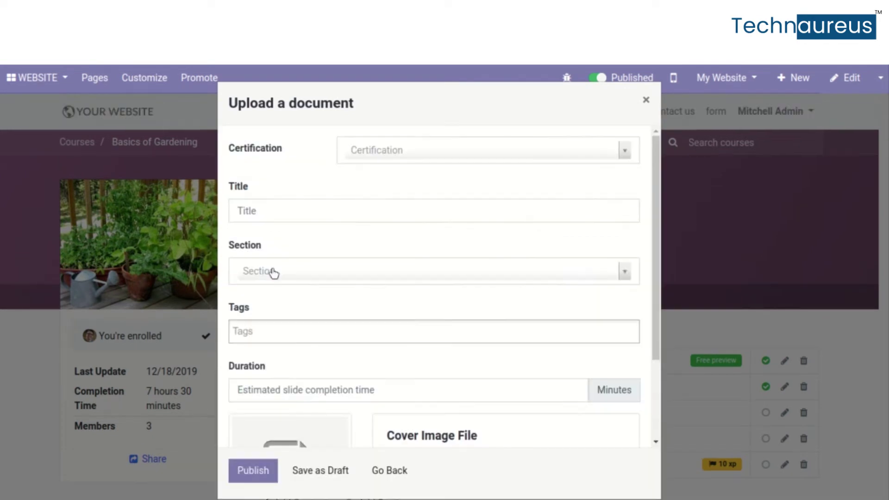
{"action": "left_click", "coordinate": [375, 144]}
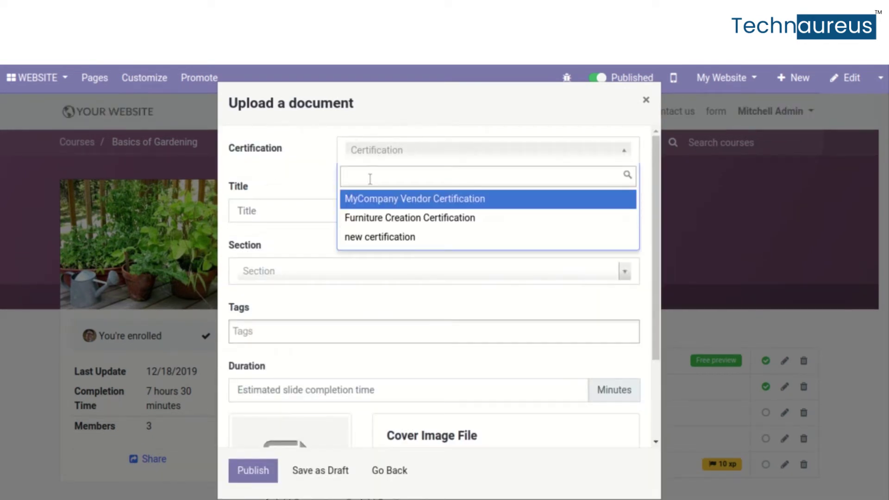
{"action": "left_click", "coordinate": [369, 204]}
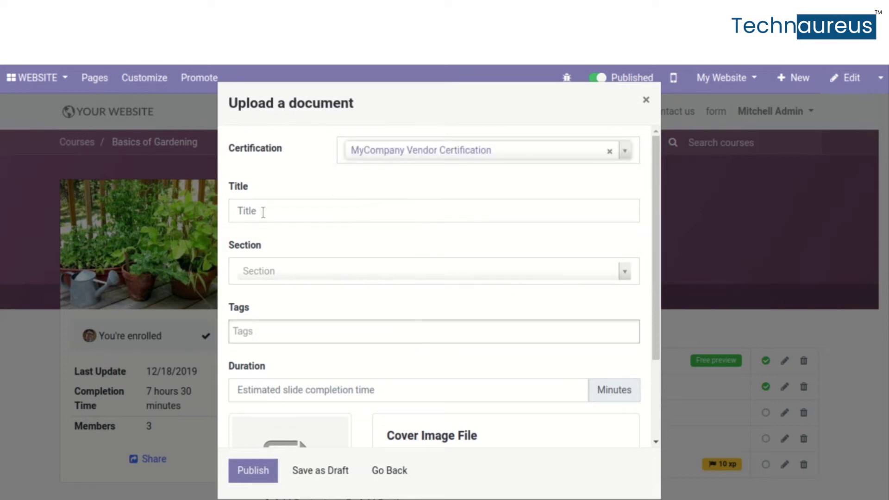
{"action": "scroll", "coordinate": [262, 352], "scroll_direction": "down", "scroll_amount": 2}
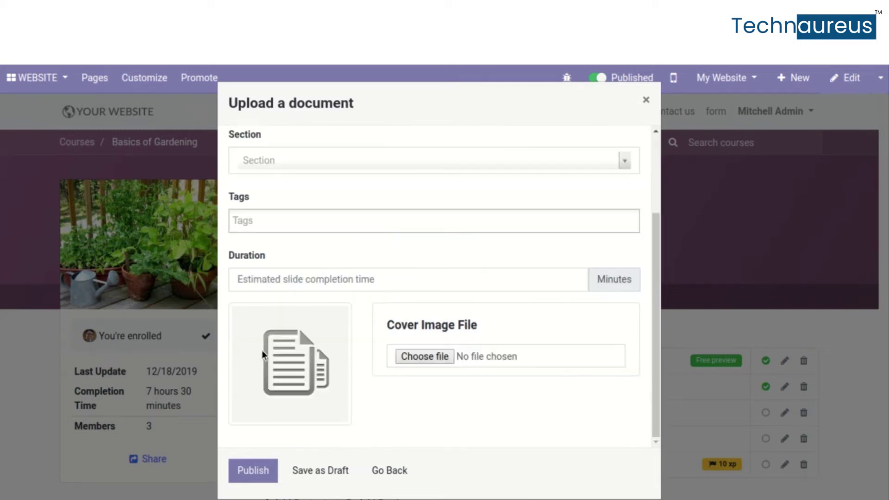
{"action": "scroll", "coordinate": [262, 350], "scroll_direction": "up", "scroll_amount": 2}
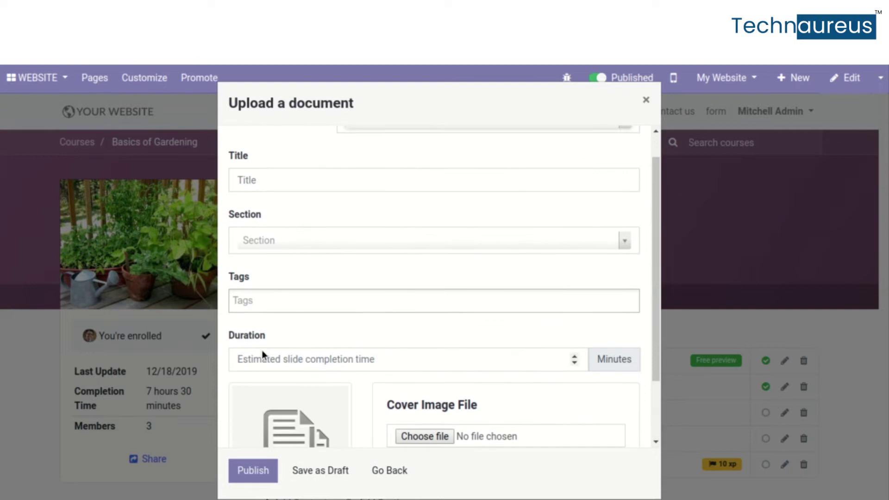
{"action": "left_click", "coordinate": [332, 209]}
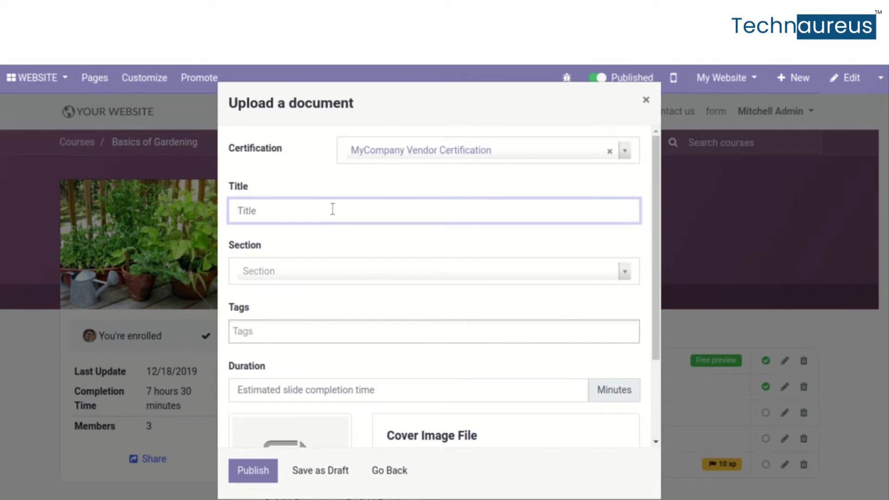
{"action": "type", "text": "Come lets get certified"}
{"action": "key", "text": "Tab"}
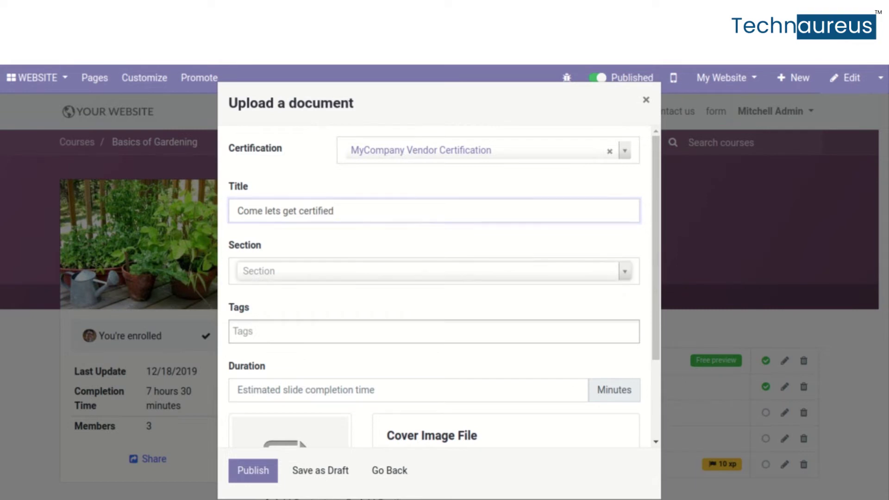
{"action": "key", "text": "Down"}
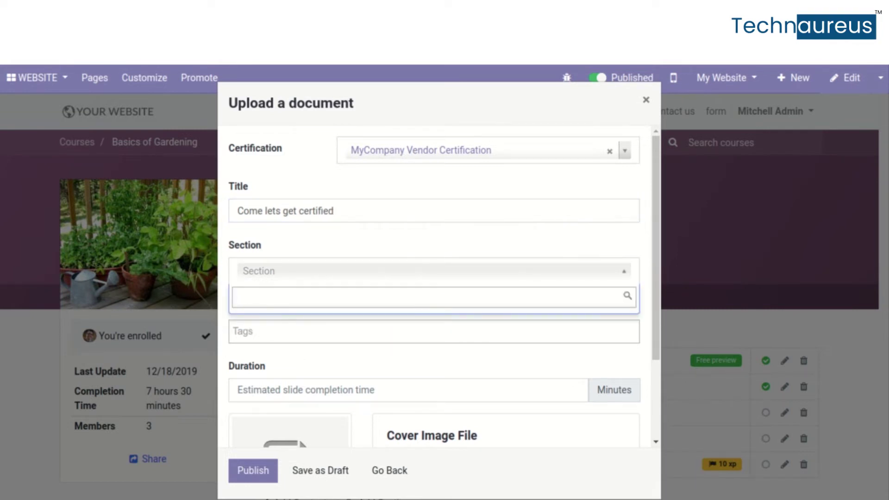
{"action": "left_click", "coordinate": [336, 351]}
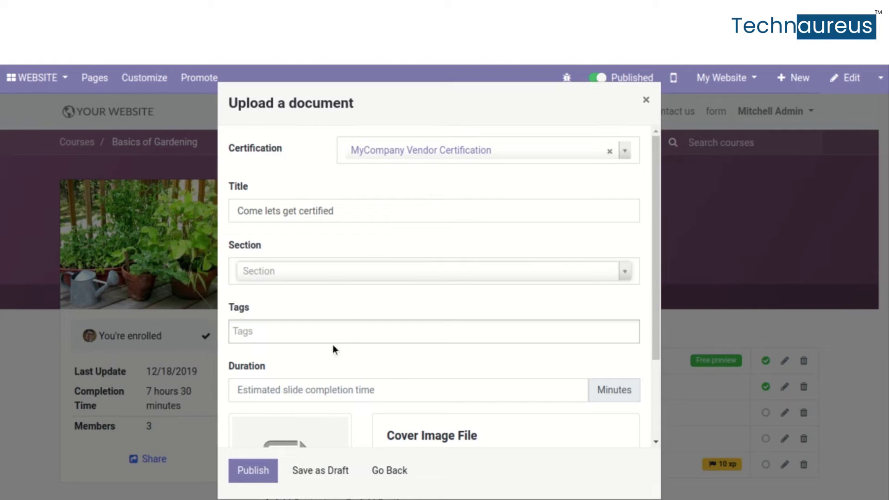
Set the lesson duration to 10 minutes and publish it to the course
{"action": "scroll", "coordinate": [324, 333], "scroll_direction": "down", "scroll_amount": 2}
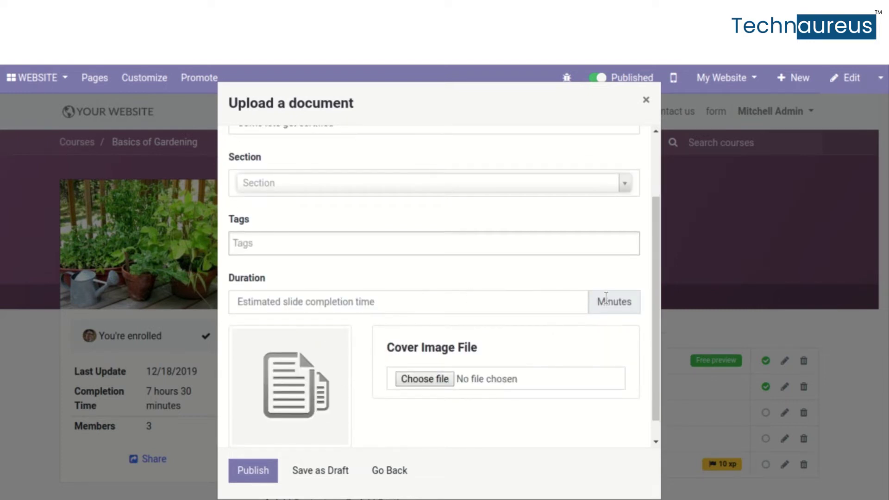
{"action": "double_click", "coordinate": [573, 306]}
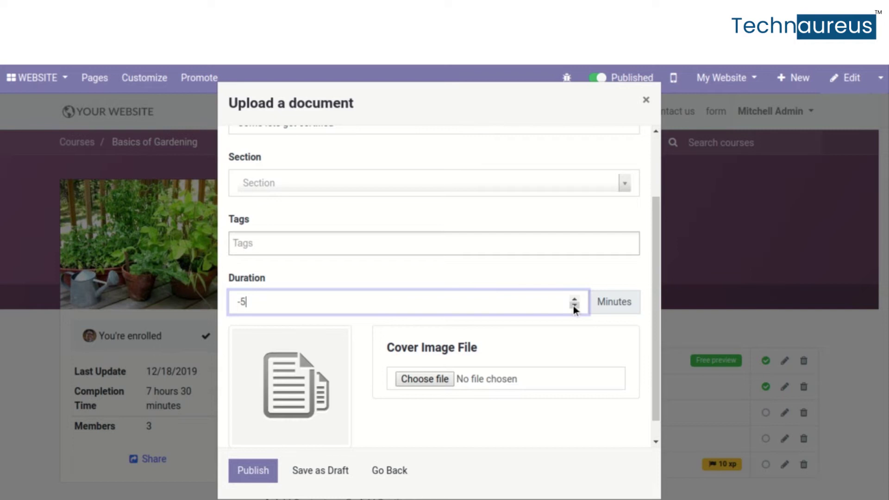
{"action": "left_click", "coordinate": [574, 299]}
{"action": "left_click", "coordinate": [573, 299]}
{"action": "left_click", "coordinate": [574, 299]}
{"action": "left_click", "coordinate": [574, 299]}
{"action": "left_click", "coordinate": [574, 299]}
{"action": "left_click", "coordinate": [574, 305]}
{"action": "left_click", "coordinate": [253, 472]}
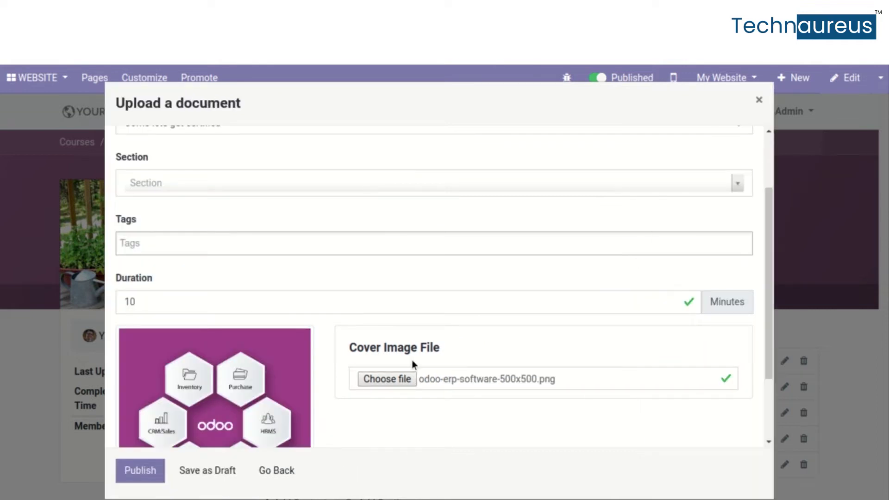
{"action": "scroll", "coordinate": [412, 364], "scroll_direction": "down", "scroll_amount": 2}
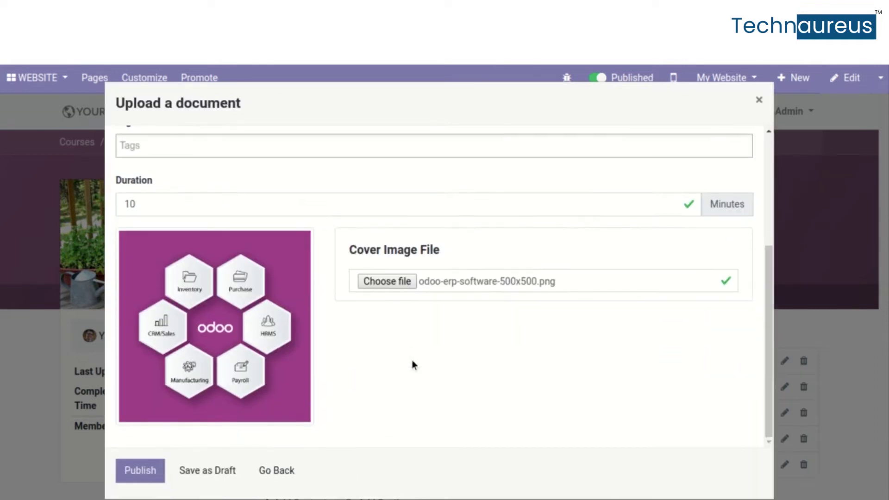
{"action": "left_click", "coordinate": [140, 472]}
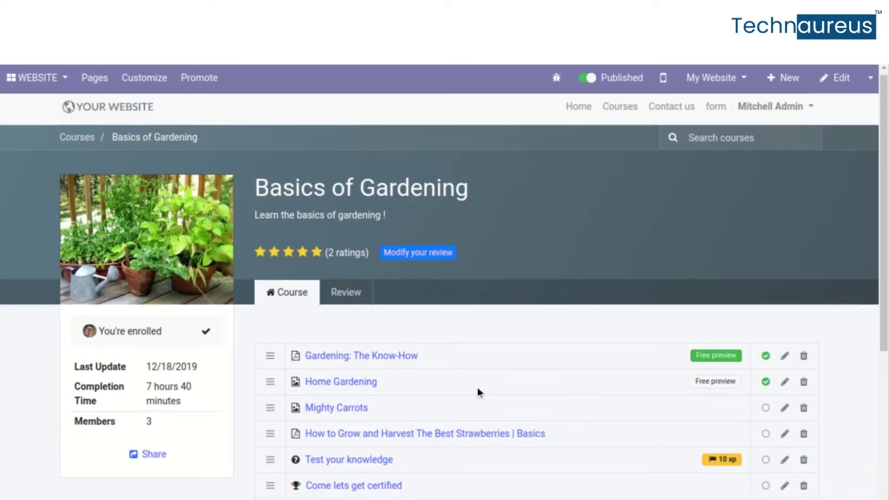
Open the 'Come lets get certified' lesson and choose Pass Certification
{"action": "scroll", "coordinate": [477, 388], "scroll_direction": "down", "scroll_amount": 2}
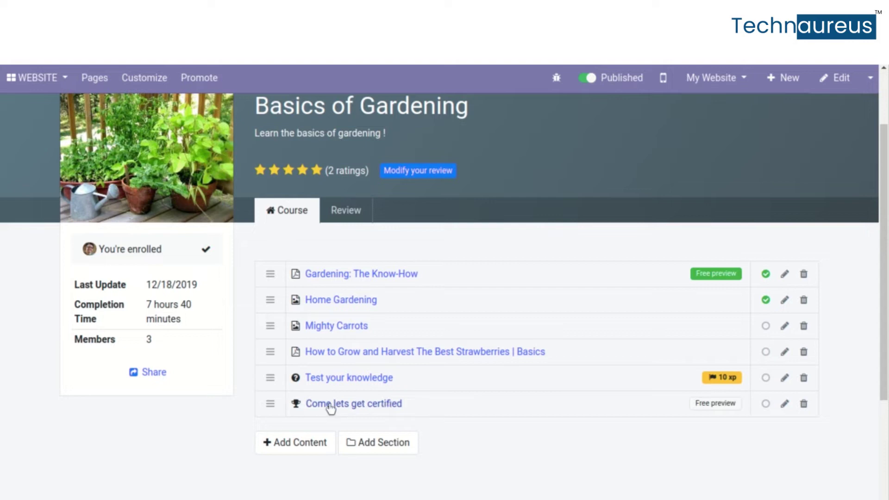
{"action": "left_click", "coordinate": [360, 406]}
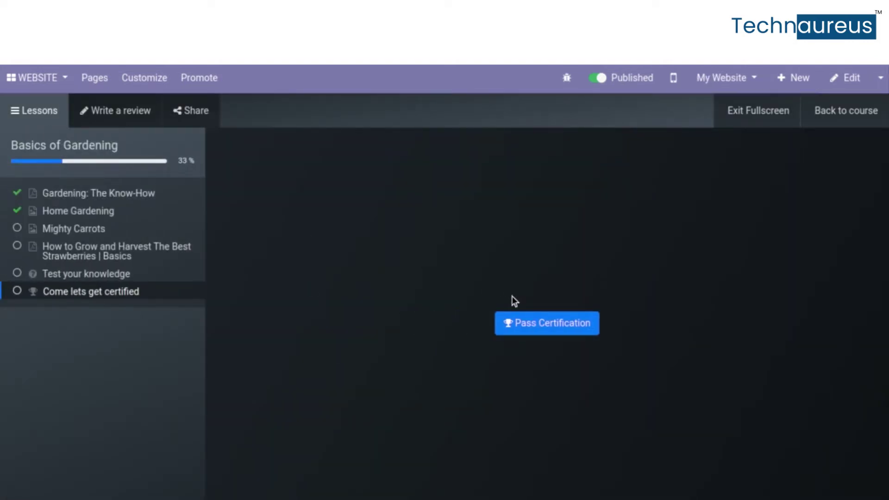
{"action": "left_click", "coordinate": [526, 324]}
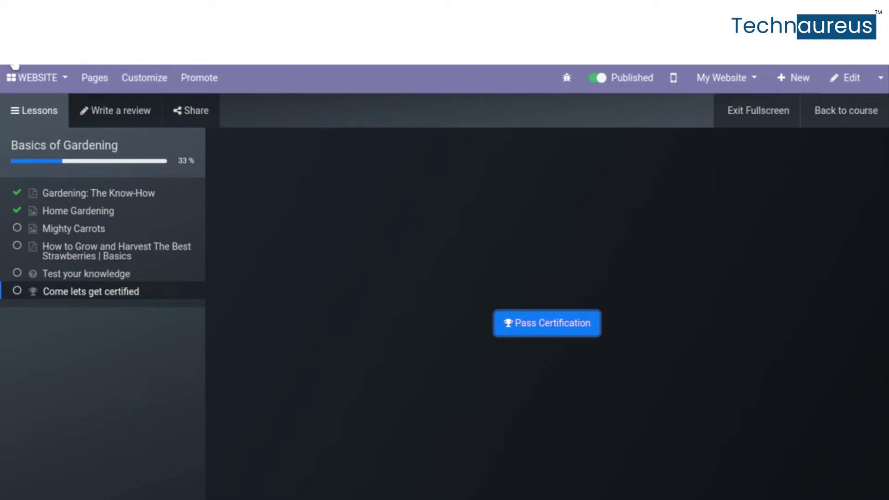
{"action": "left_click", "coordinate": [11, 78]}
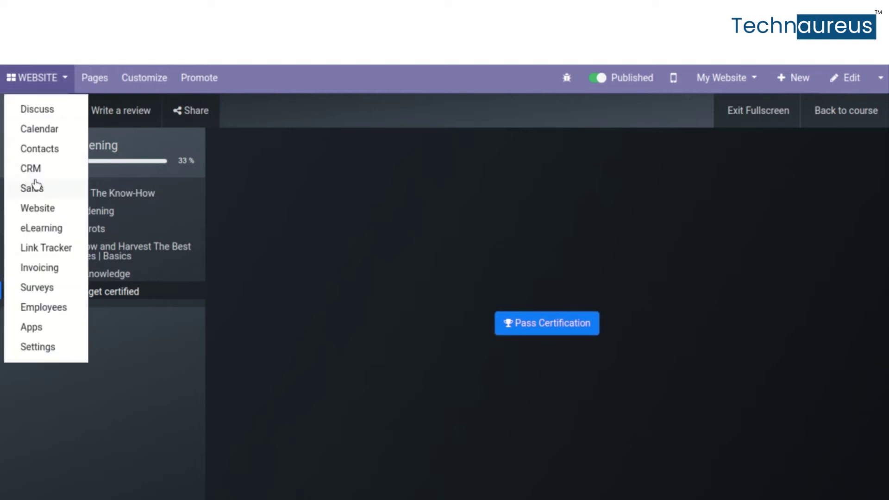
Switch to the Manufacturing app and go to Configuration > Settings
{"action": "left_click", "coordinate": [36, 234]}
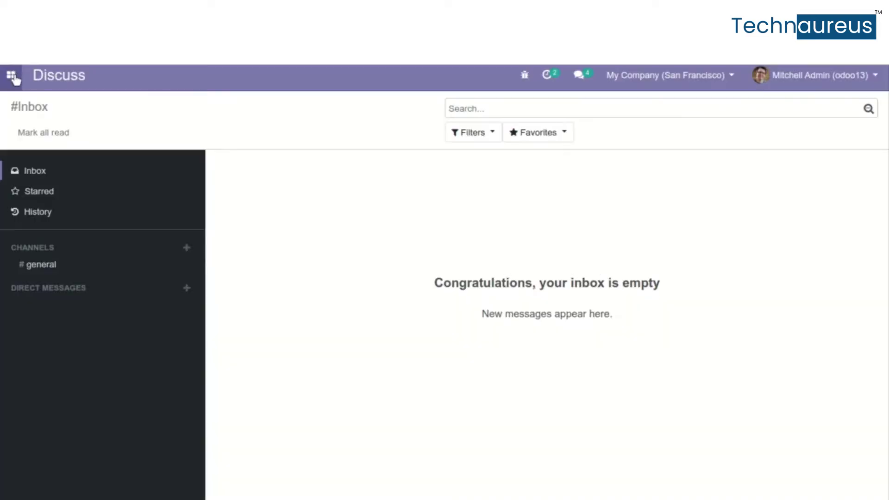
{"action": "left_click", "coordinate": [11, 75]}
{"action": "left_click", "coordinate": [39, 258]}
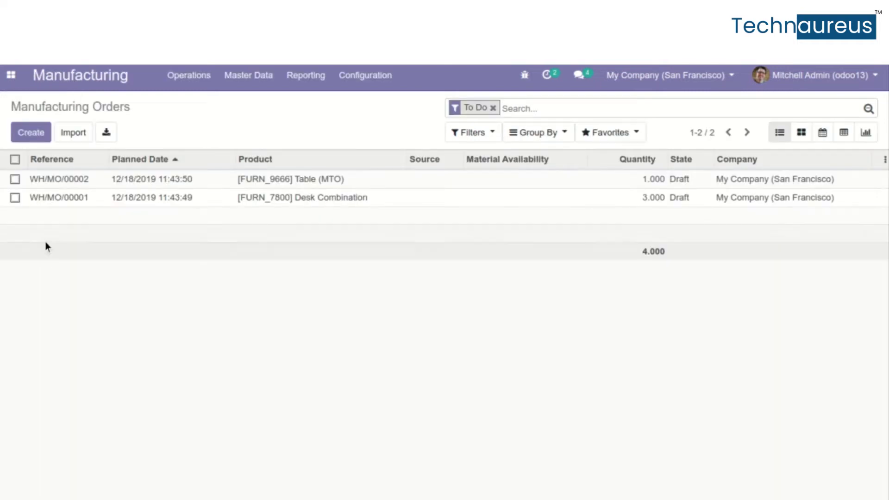
{"action": "left_click", "coordinate": [360, 79]}
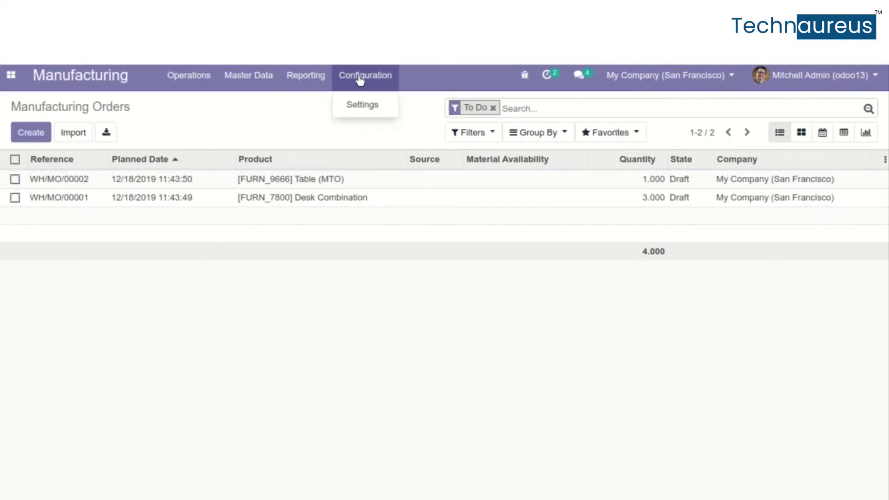
{"action": "left_click", "coordinate": [261, 79]}
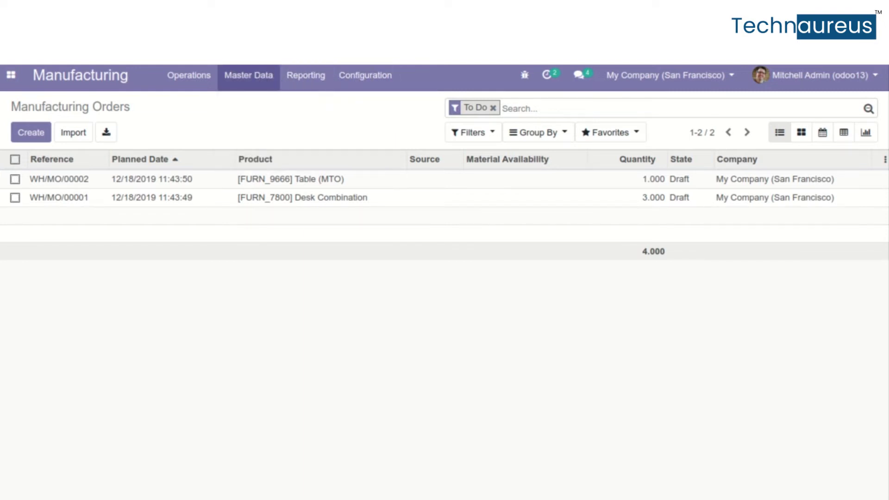
{"action": "left_click", "coordinate": [355, 86]}
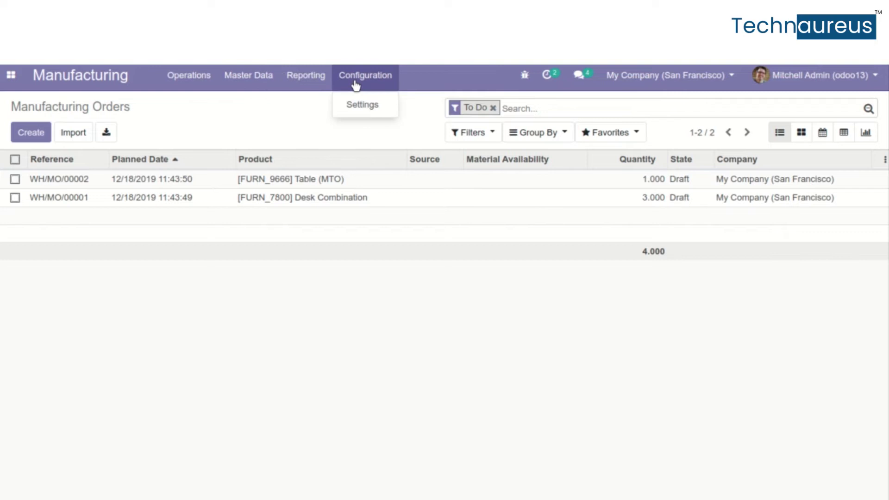
{"action": "left_click", "coordinate": [368, 109]}
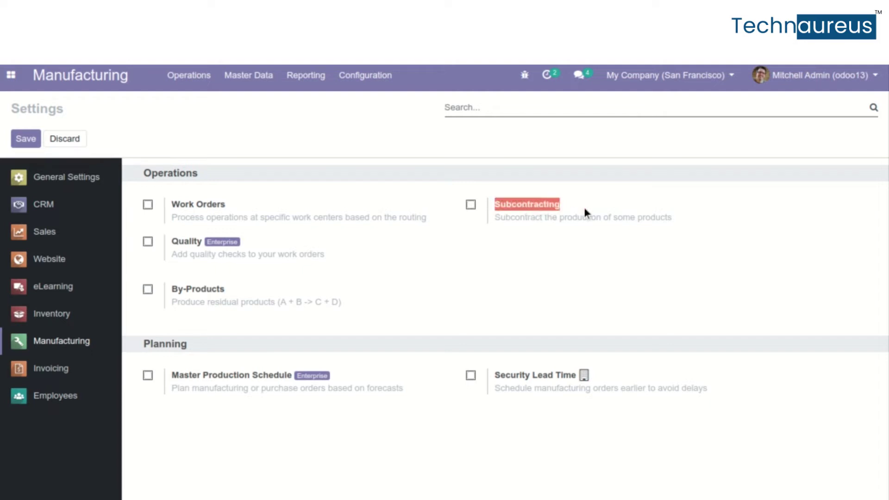
Enable and save Subcontracting, then open Bills of Materials and expand the Manufacture group
{"action": "left_click", "coordinate": [470, 204]}
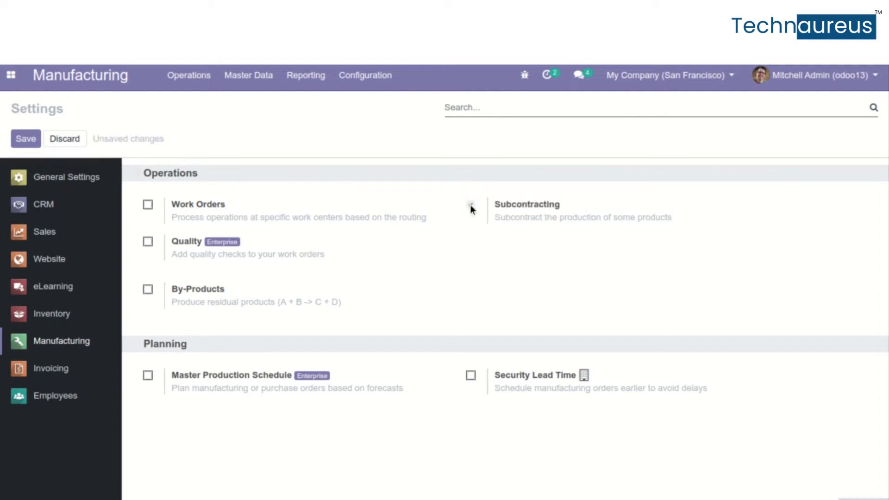
{"action": "left_click", "coordinate": [28, 139]}
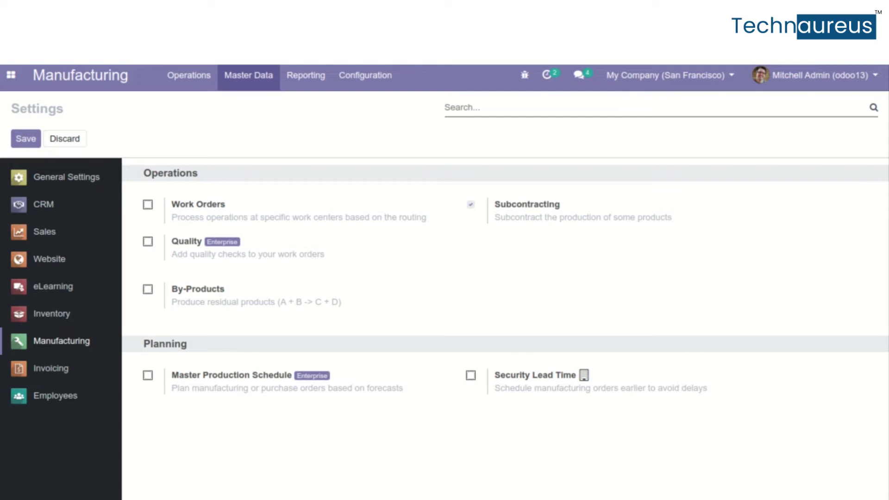
{"action": "left_click", "coordinate": [246, 85]}
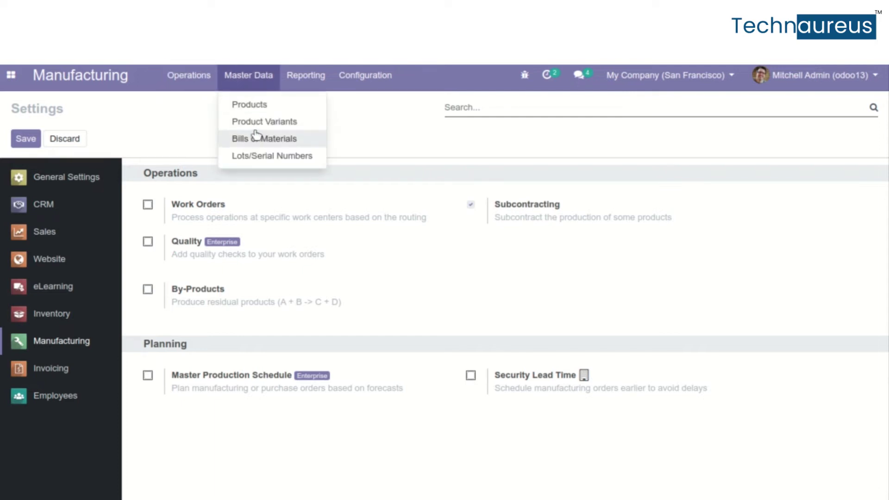
{"action": "left_click", "coordinate": [272, 144]}
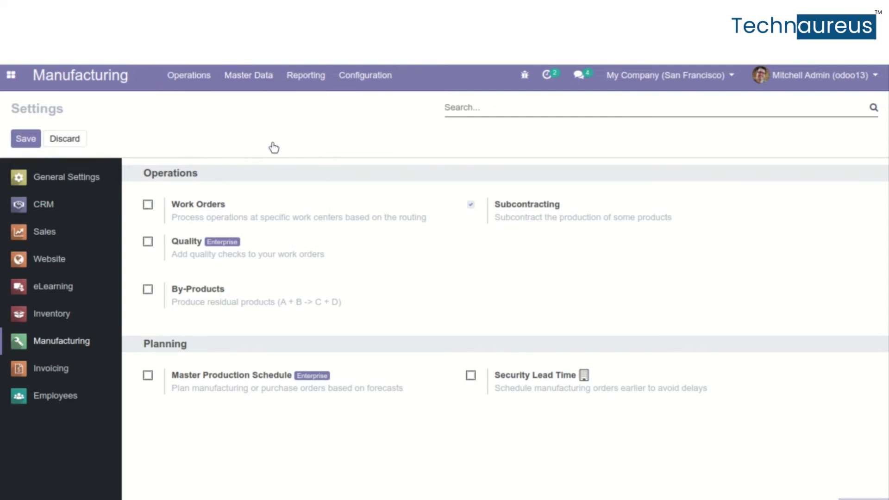
{"action": "left_click", "coordinate": [186, 182]}
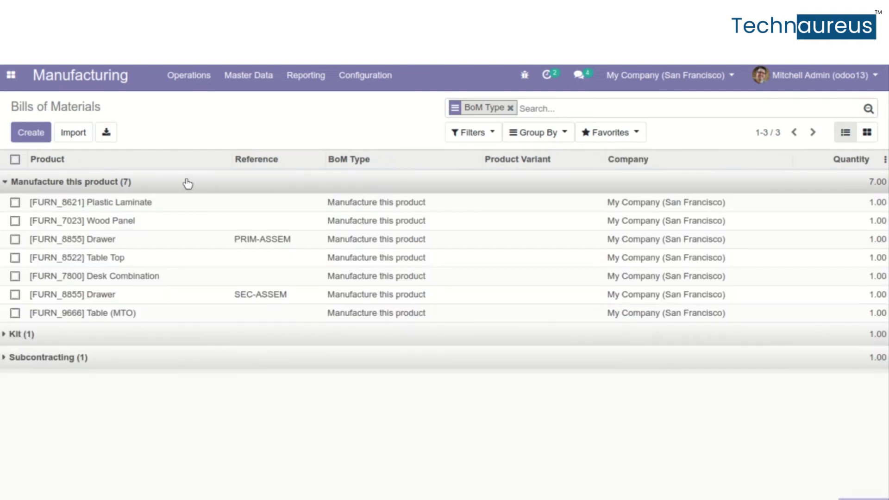
Open the Acoustic Bloc Screens product from Products and view its 0 bills of materials
{"action": "left_click", "coordinate": [235, 77]}
{"action": "left_click", "coordinate": [245, 106]}
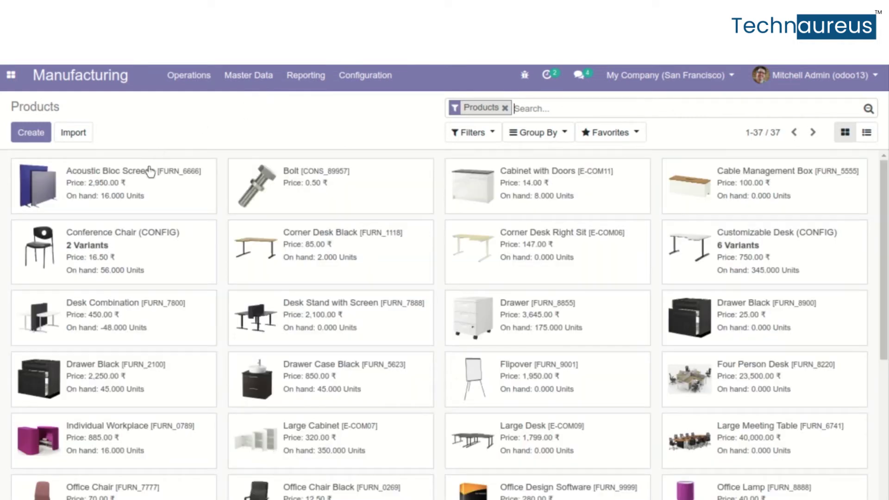
{"action": "left_click", "coordinate": [155, 189]}
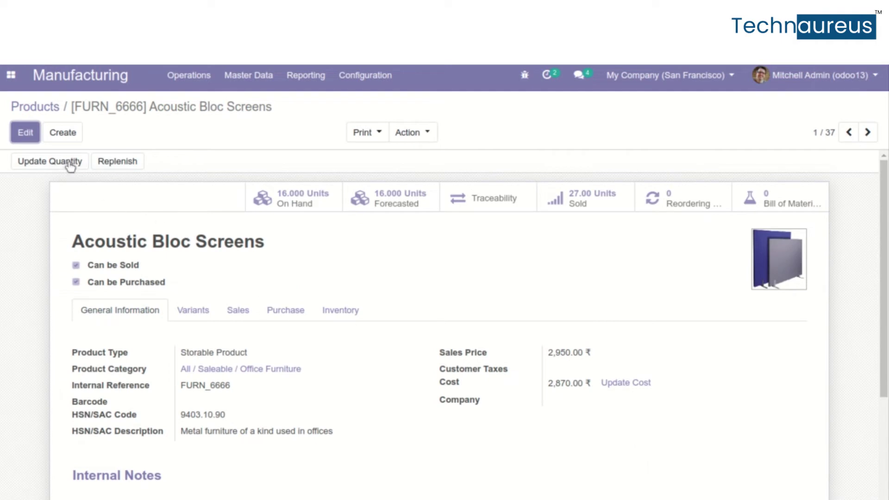
{"action": "left_click", "coordinate": [25, 139]}
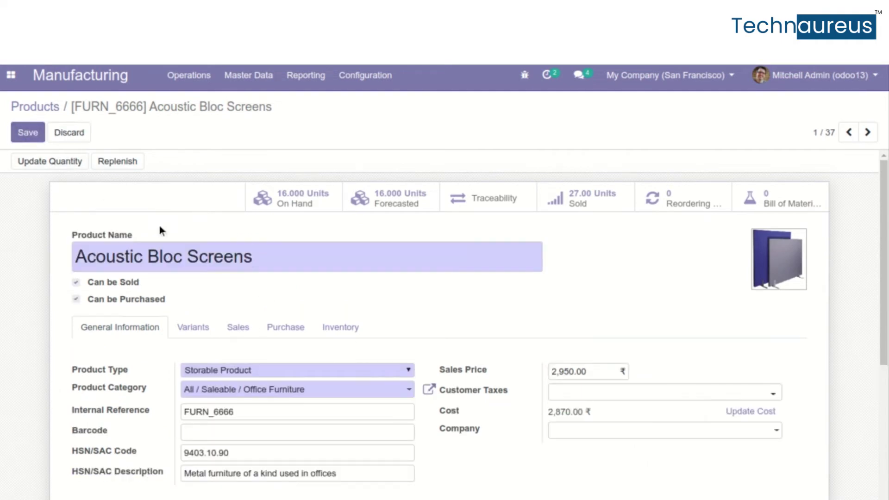
{"action": "scroll", "coordinate": [383, 369], "scroll_direction": "down", "scroll_amount": 1}
{"action": "scroll", "coordinate": [383, 367], "scroll_direction": "up", "scroll_amount": 1}
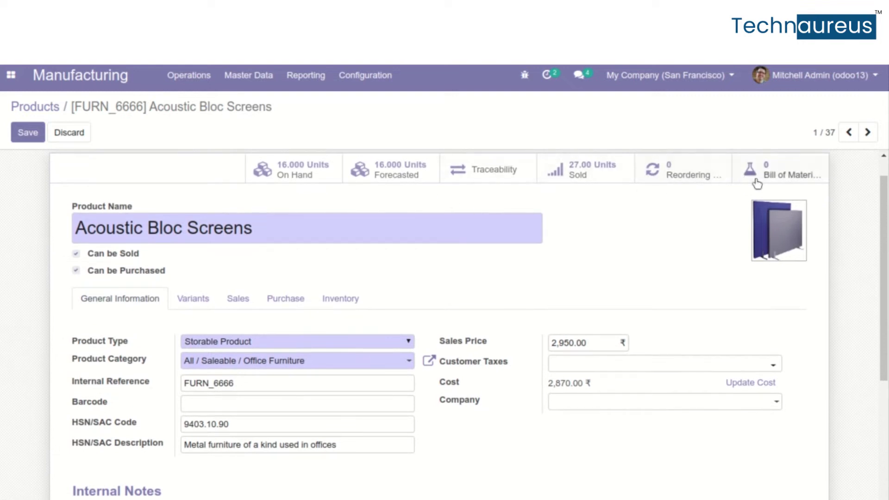
{"action": "left_click", "coordinate": [807, 175]}
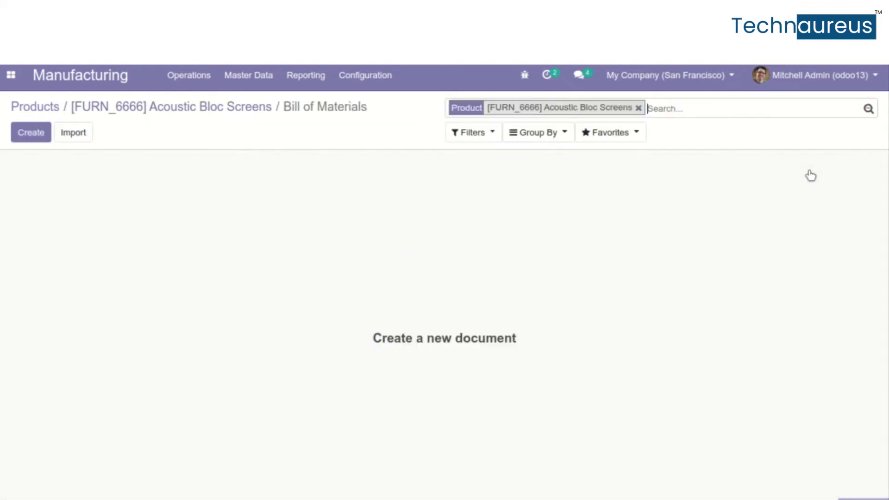
Create a new BoM with type Subcontracting and pick an Azure Interior contact as subcontractor
{"action": "left_click", "coordinate": [40, 133]}
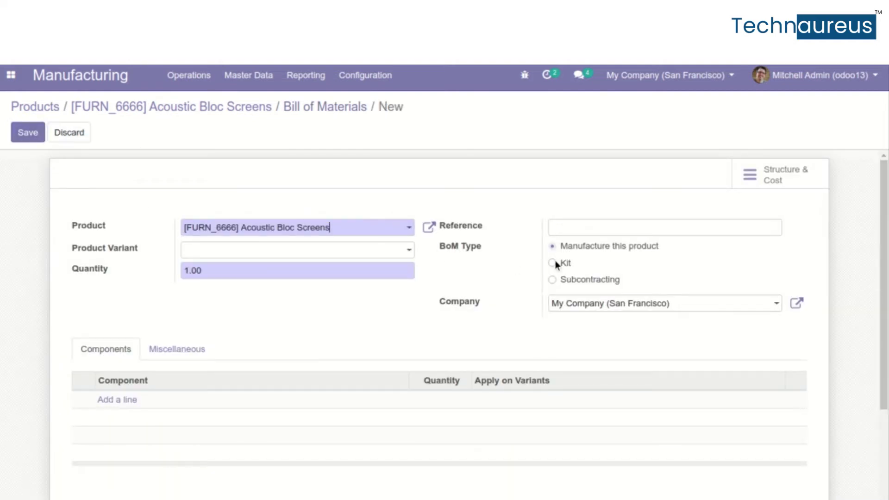
{"action": "left_click", "coordinate": [552, 280]}
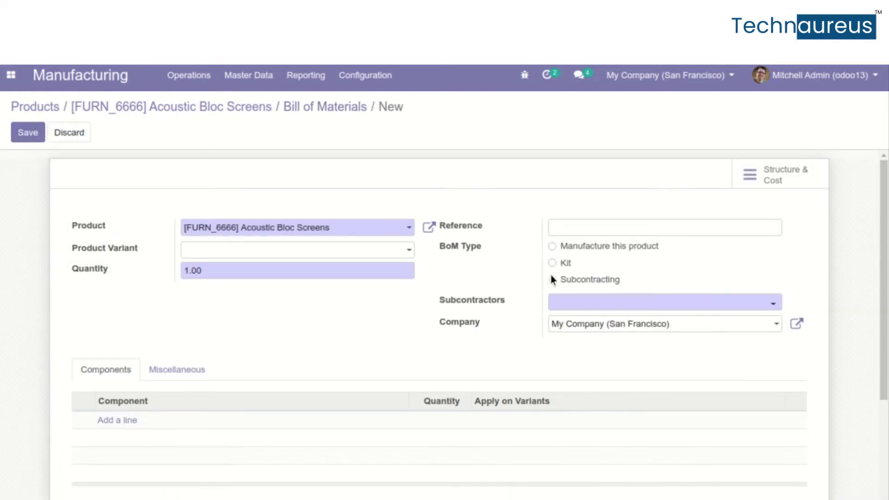
{"action": "left_click", "coordinate": [552, 263]}
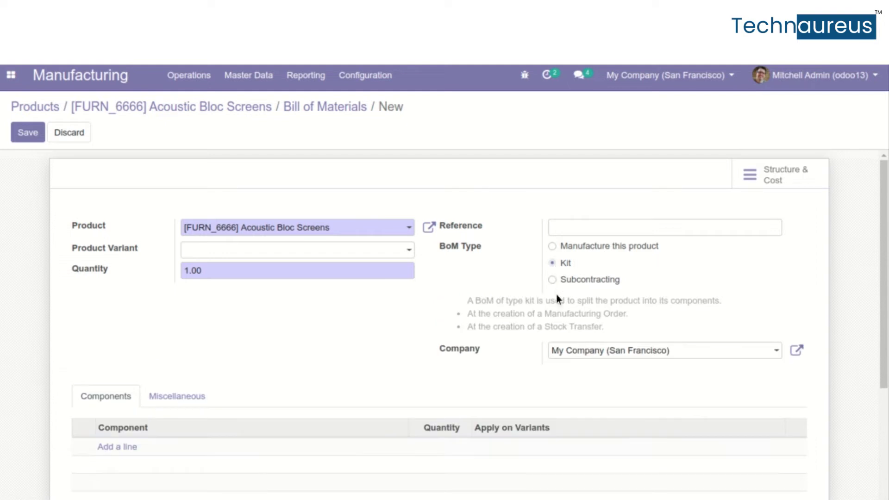
{"action": "left_click", "coordinate": [552, 279]}
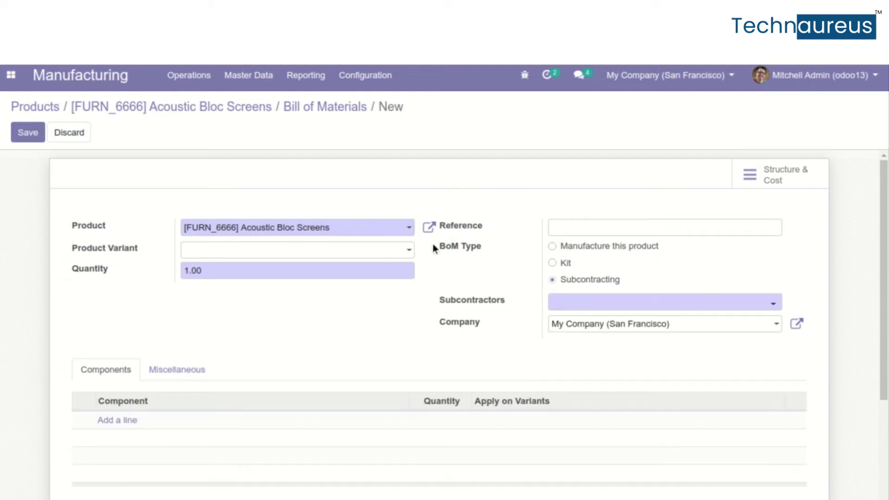
{"action": "left_click_drag", "start_coordinate": [432, 243], "coordinate": [443, 243]}
{"action": "left_click", "coordinate": [485, 255]}
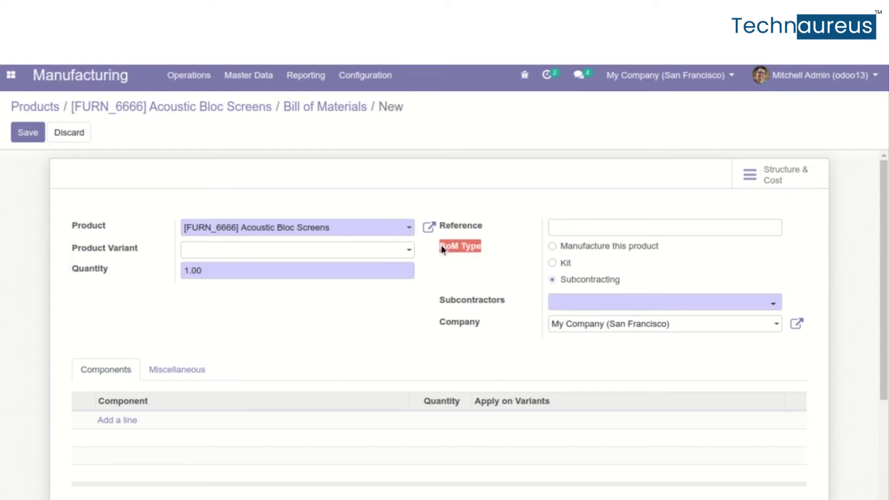
{"action": "left_click_drag", "start_coordinate": [561, 279], "coordinate": [569, 280]}
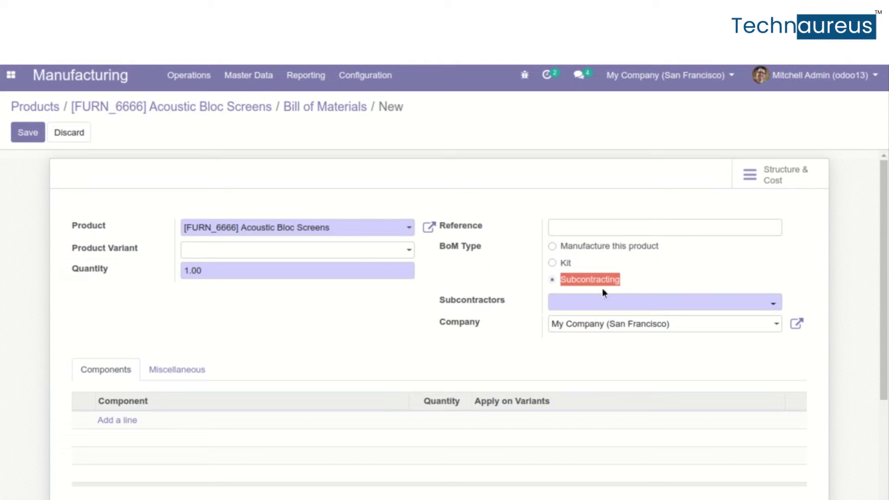
{"action": "left_click", "coordinate": [604, 303]}
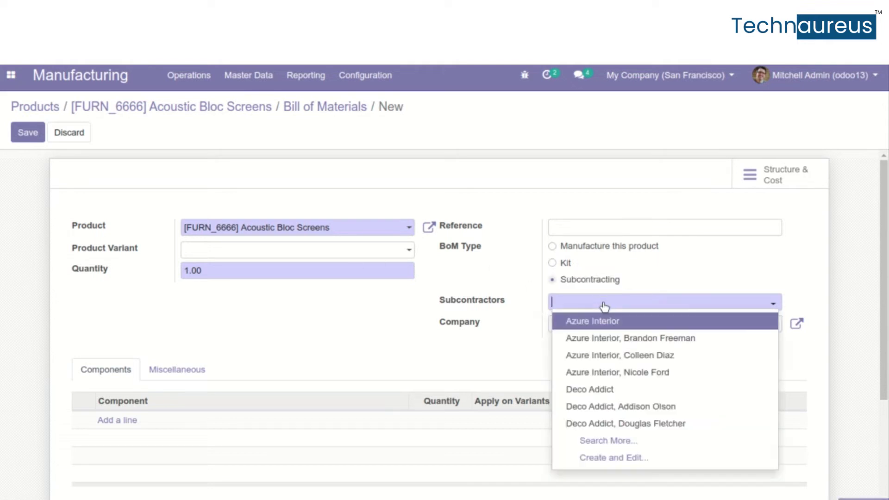
{"action": "left_click", "coordinate": [605, 345]}
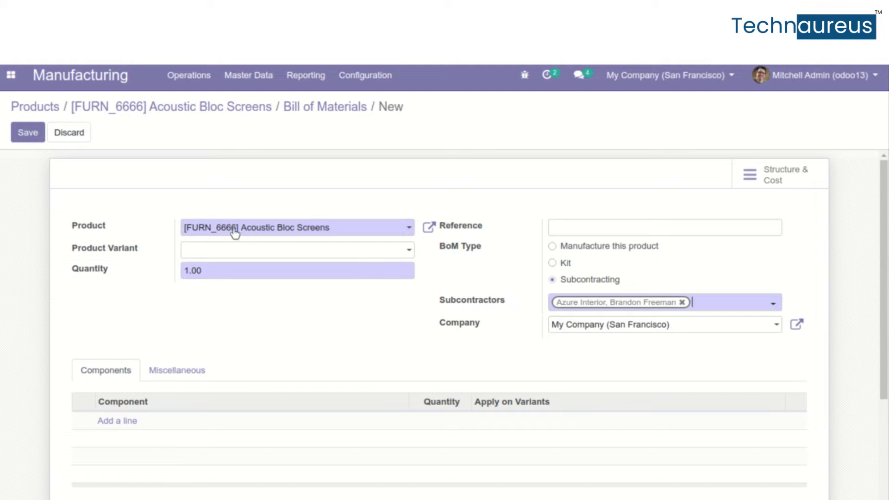
Add Bolt as the first component line of the BoM
{"action": "left_click", "coordinate": [111, 424]}
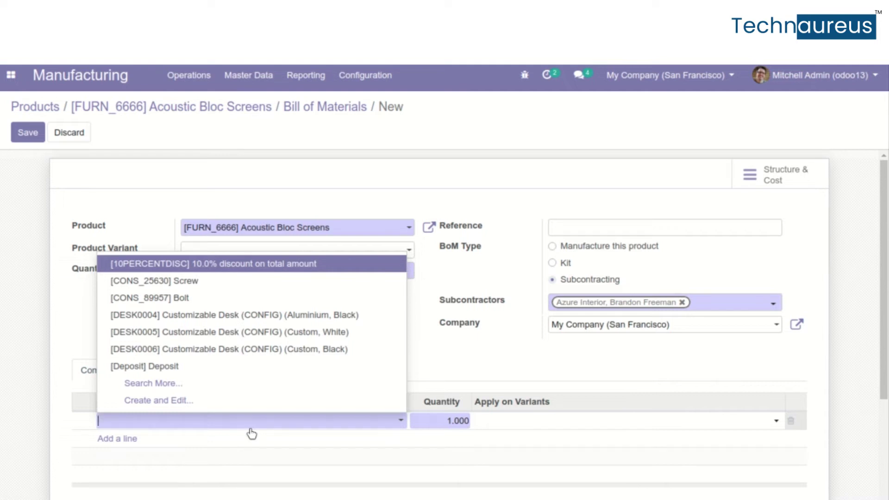
{"action": "key", "text": "Down"}
{"action": "key", "text": "Down"}
{"action": "key", "text": "Down"}
{"action": "key", "text": "Down"}
{"action": "key", "text": "Down"}
{"action": "key", "text": "Down"}
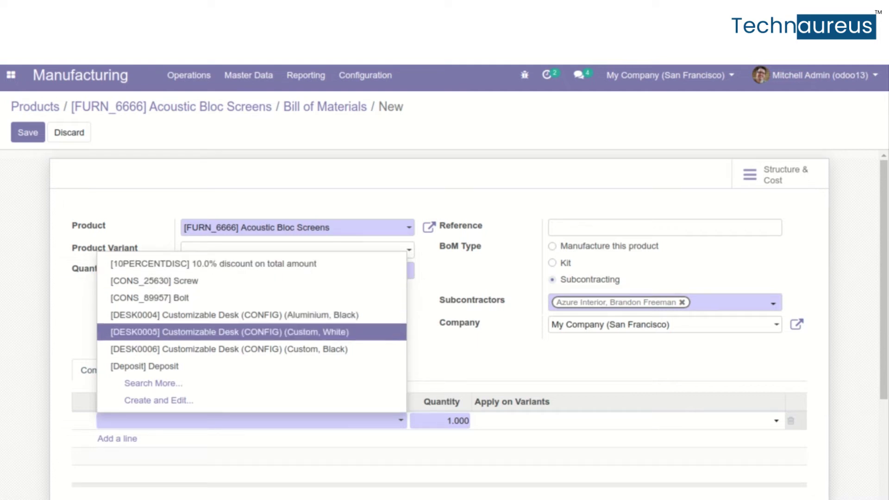
{"action": "key", "text": "Up"}
{"action": "key", "text": "Up"}
{"action": "key", "text": "Up"}
{"action": "key", "text": "Up"}
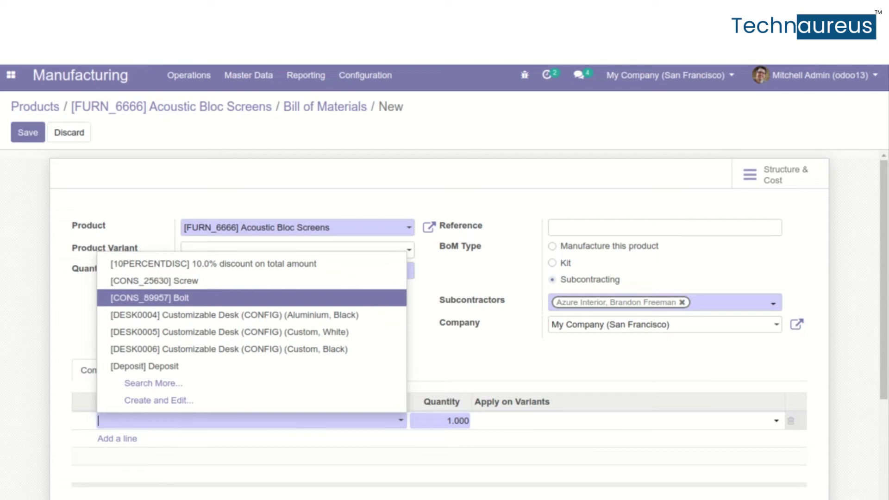
{"action": "key", "text": "Return"}
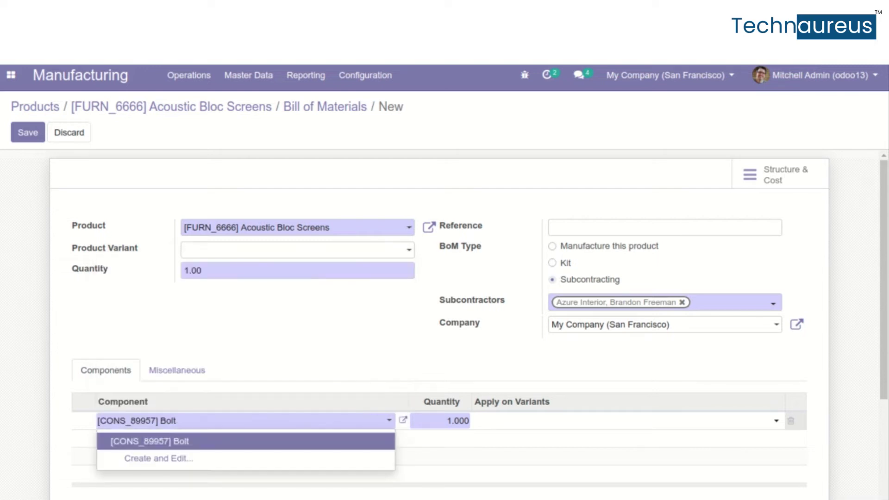
{"action": "left_click", "coordinate": [396, 311]}
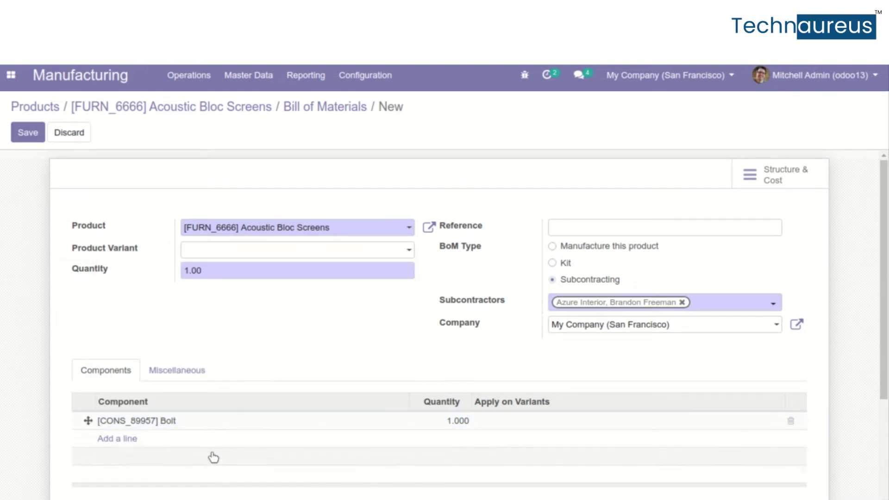
Add Large Cabinet and Pedal Bin components via Search More and save the BoM
{"action": "left_click", "coordinate": [124, 440]}
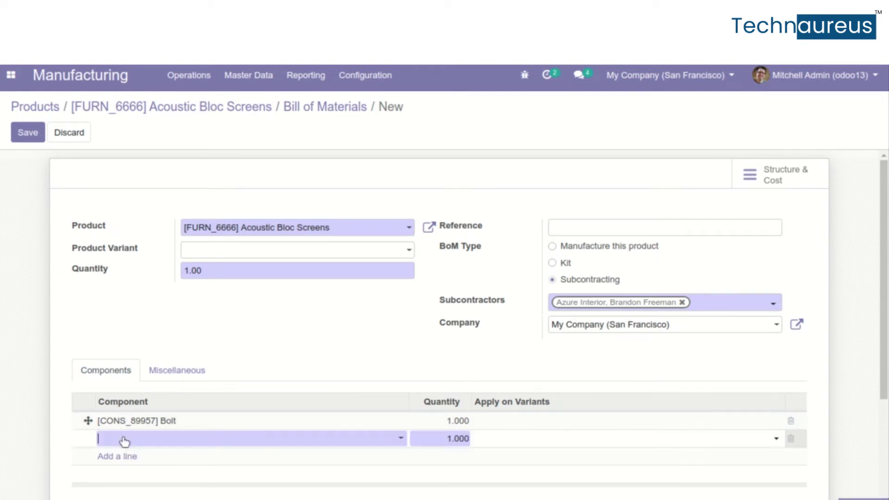
{"action": "left_click", "coordinate": [124, 440]}
{"action": "left_click", "coordinate": [213, 374]}
{"action": "left_click", "coordinate": [262, 355]}
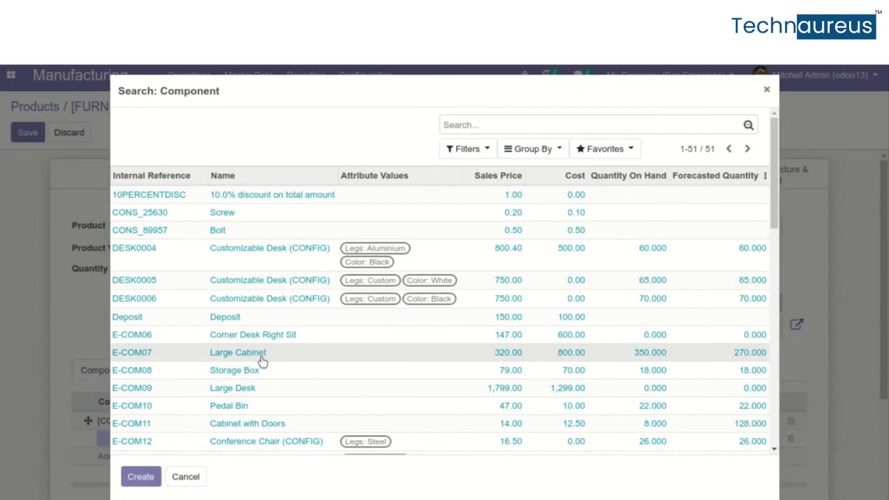
{"action": "left_click", "coordinate": [115, 459]}
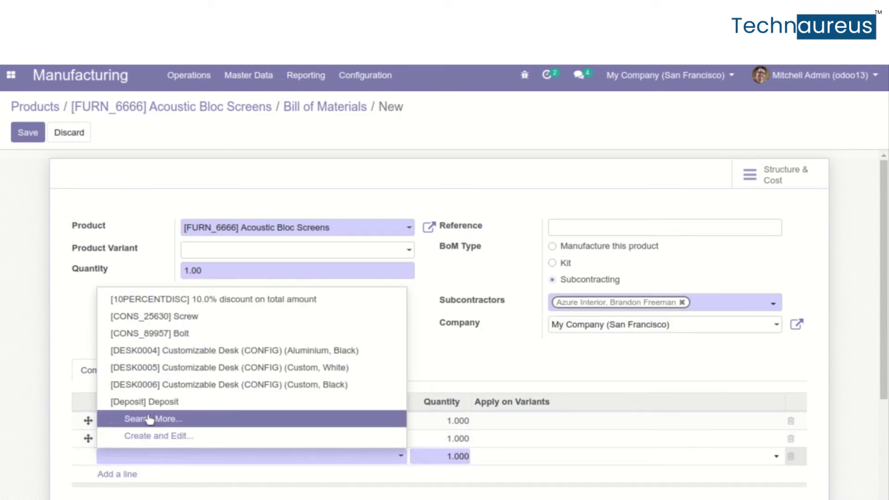
{"action": "left_click", "coordinate": [148, 419]}
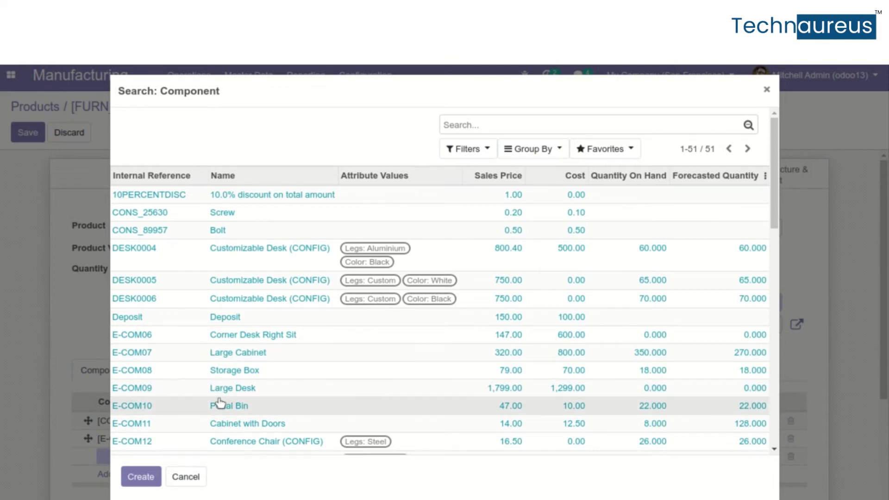
{"action": "left_click", "coordinate": [220, 405]}
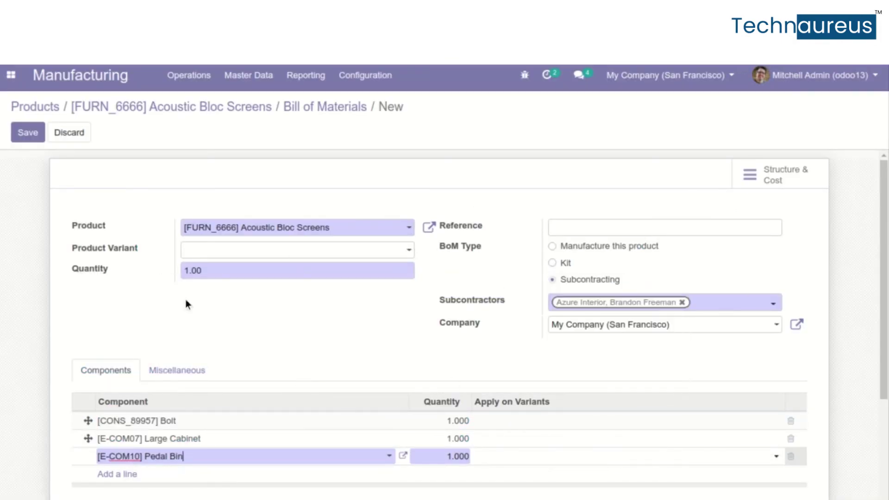
{"action": "left_click", "coordinate": [34, 138]}
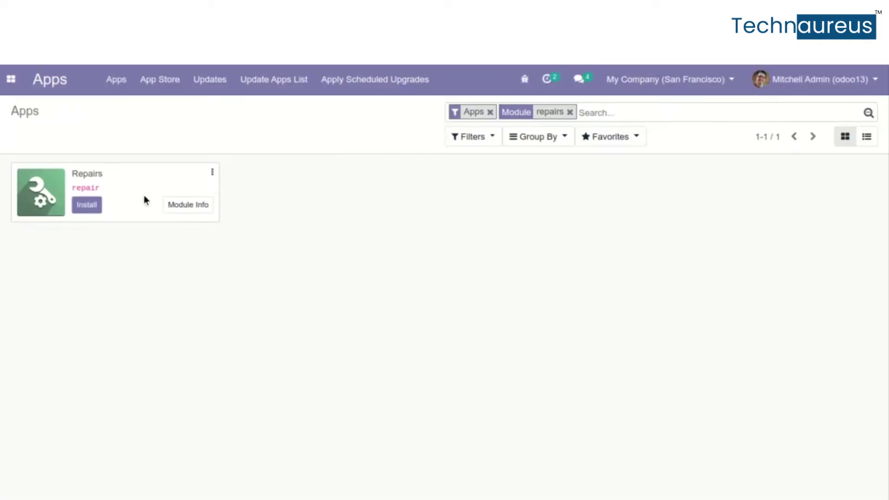
Install Repairs and view the Repair Orders analysis as line and pie charts
{"action": "left_click", "coordinate": [87, 208]}
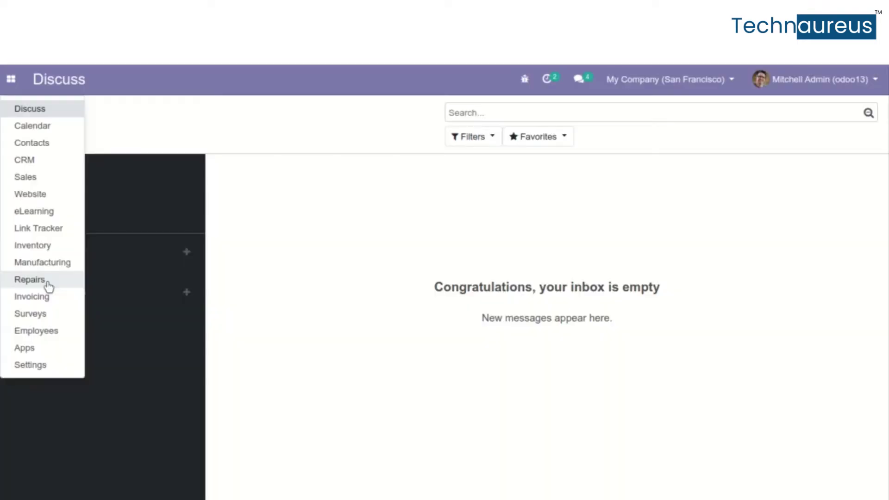
{"action": "left_click", "coordinate": [30, 280]}
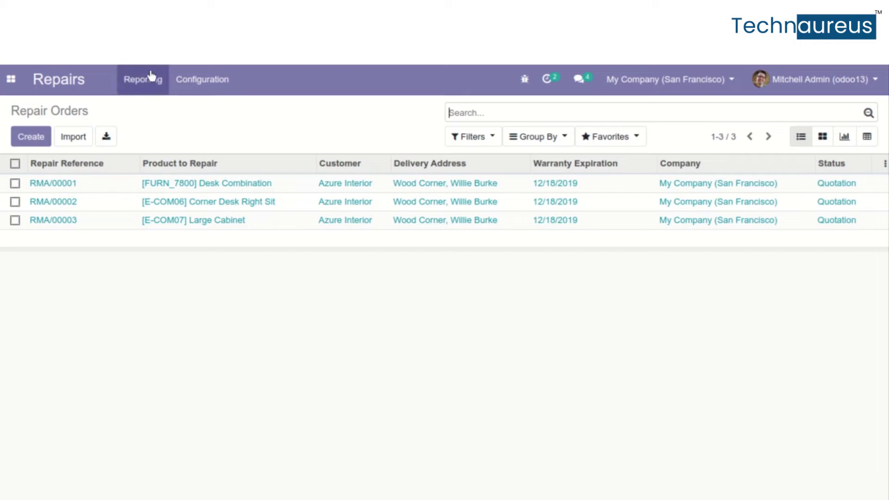
{"action": "left_click", "coordinate": [138, 94]}
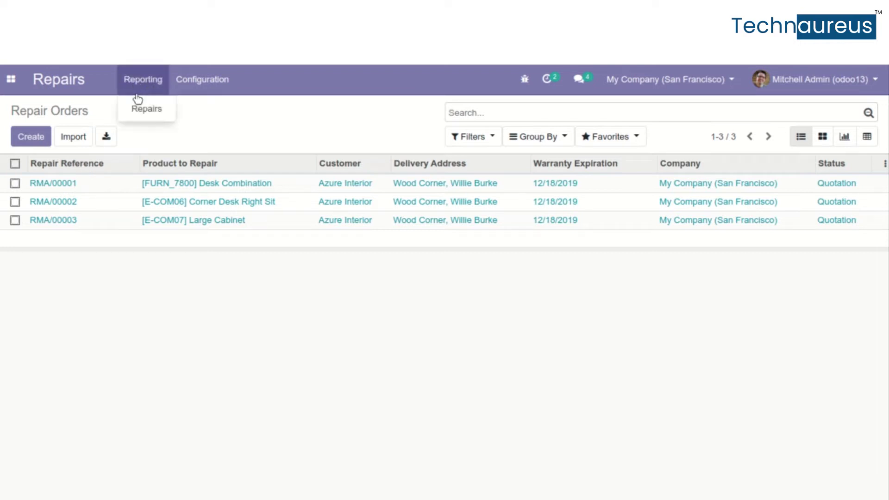
{"action": "left_click", "coordinate": [143, 114]}
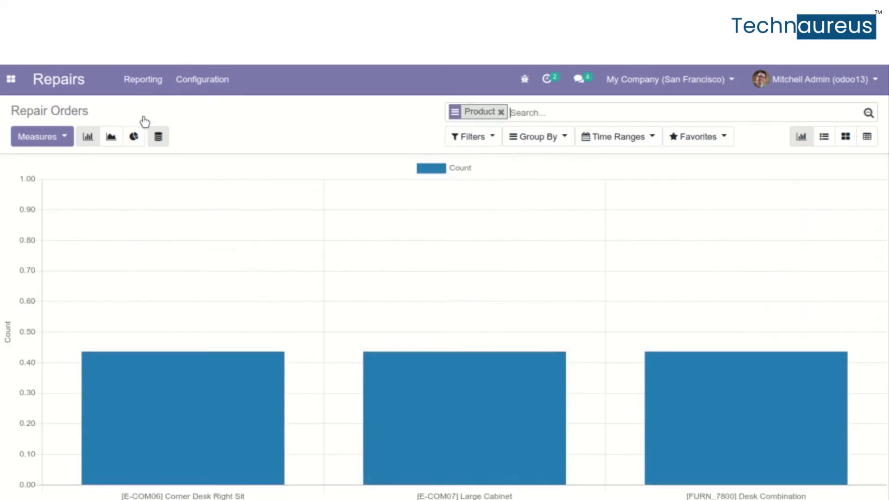
{"action": "mouse_move", "coordinate": [255, 242]}
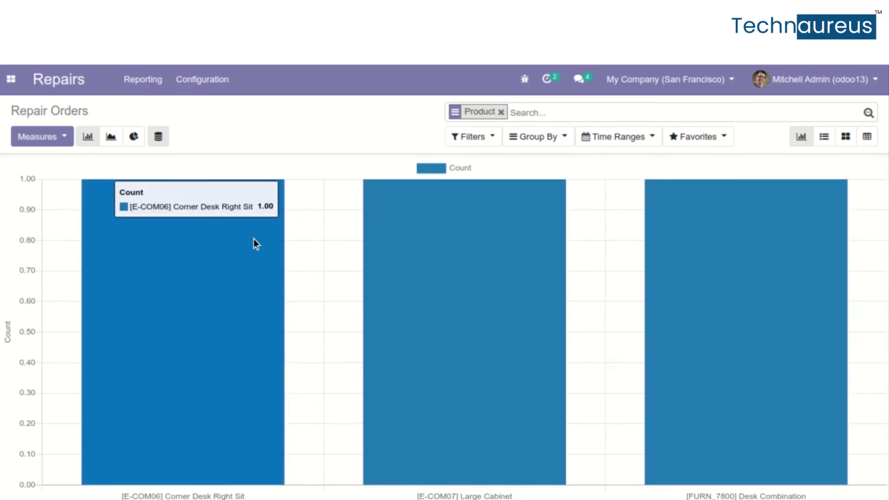
{"action": "left_click", "coordinate": [120, 146]}
{"action": "left_click", "coordinate": [135, 143]}
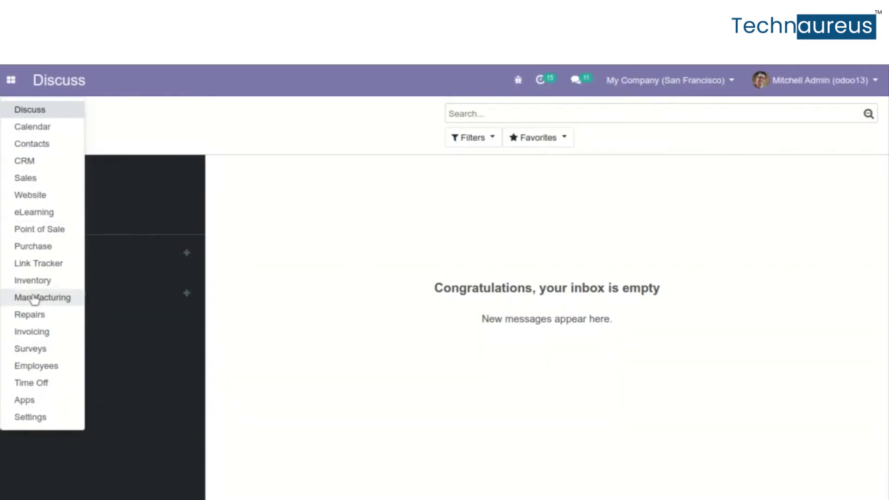
Open the catchw8 product page by searching 'catc' in the website shop
{"action": "left_click", "coordinate": [32, 198]}
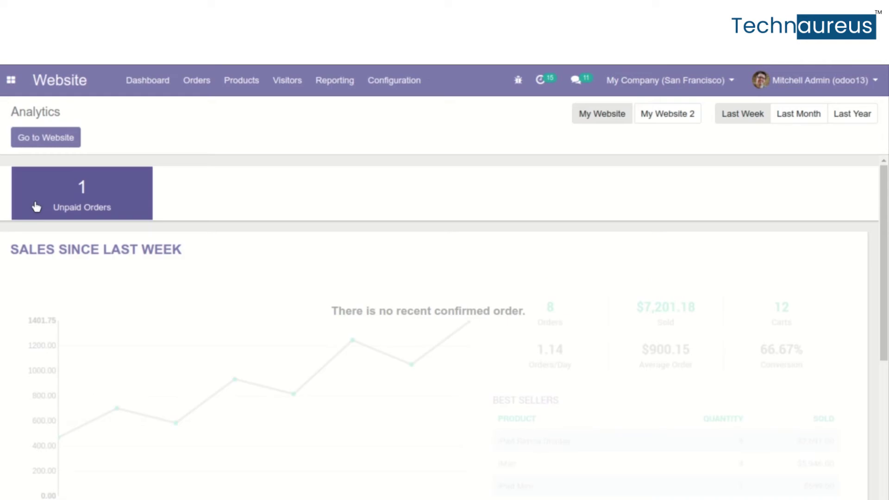
{"action": "left_click", "coordinate": [50, 140]}
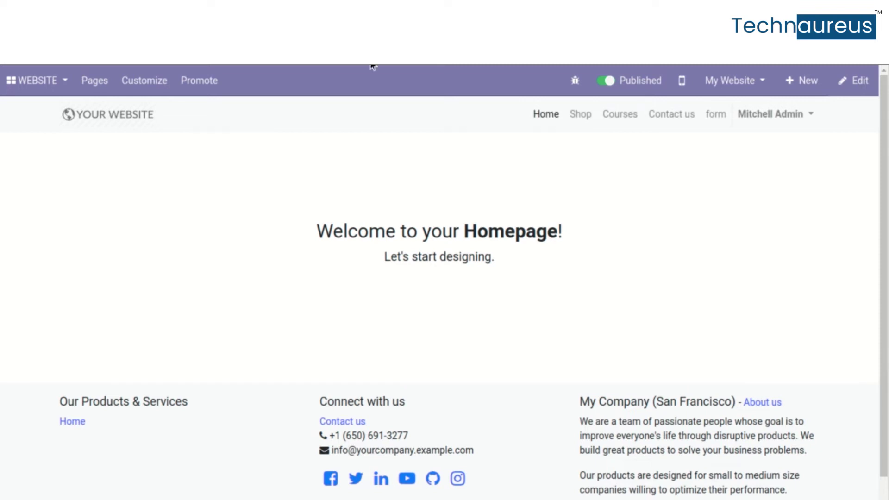
{"action": "left_click", "coordinate": [580, 114]}
{"action": "scroll", "coordinate": [652, 310], "scroll_direction": "down", "scroll_amount": 7}
{"action": "scroll", "coordinate": [653, 309], "scroll_direction": "up", "scroll_amount": 7}
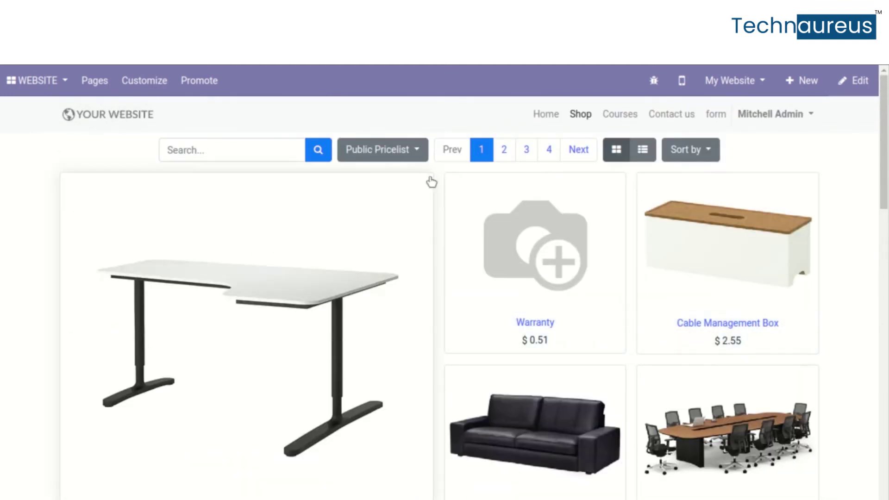
{"action": "left_click", "coordinate": [275, 150]}
{"action": "type", "text": "catch"}
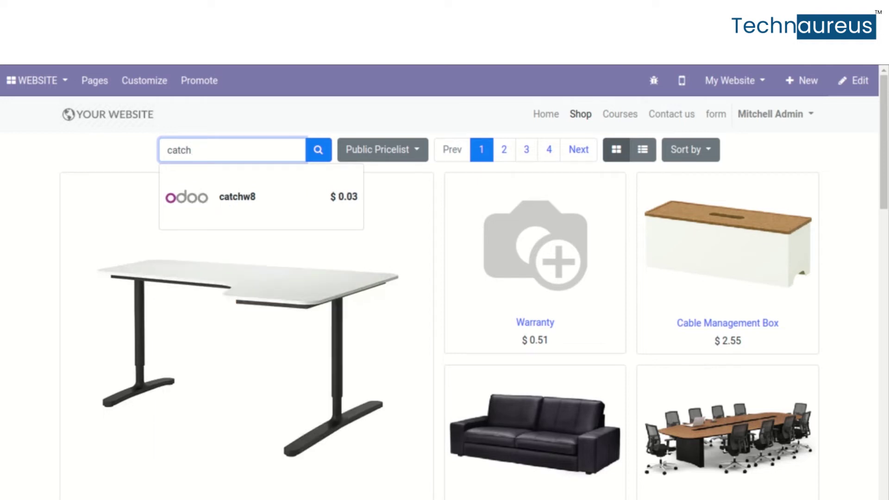
{"action": "key", "text": "Down"}
{"action": "key", "text": "Return"}
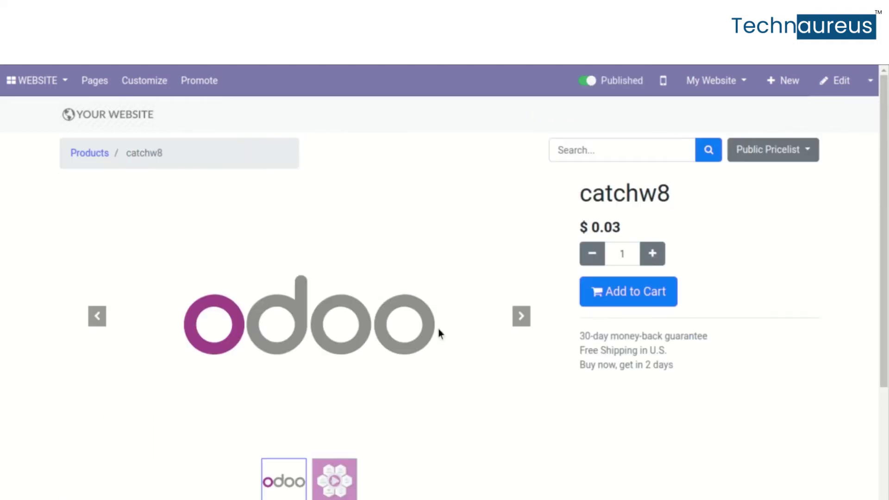
Advance the product carousel to the catch weight video and open the Customize menu
{"action": "scroll", "coordinate": [500, 303], "scroll_direction": "down", "scroll_amount": 4}
{"action": "scroll", "coordinate": [500, 303], "scroll_direction": "up", "scroll_amount": 4}
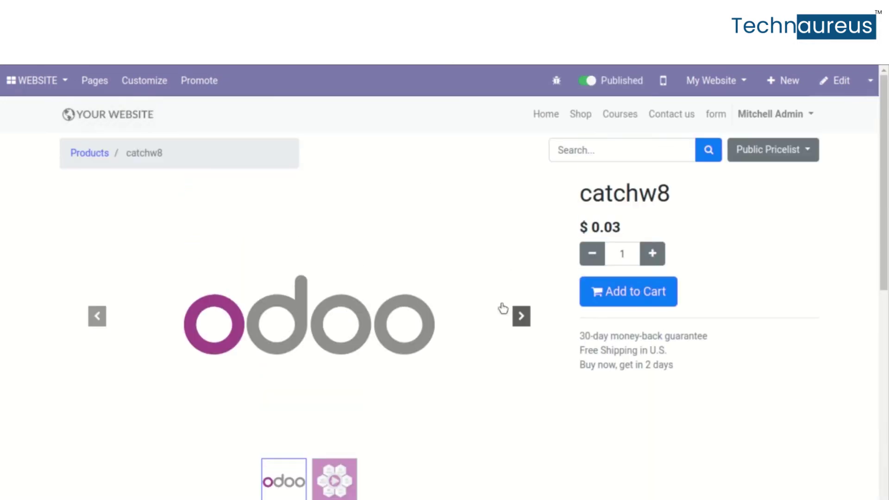
{"action": "left_click", "coordinate": [522, 318]}
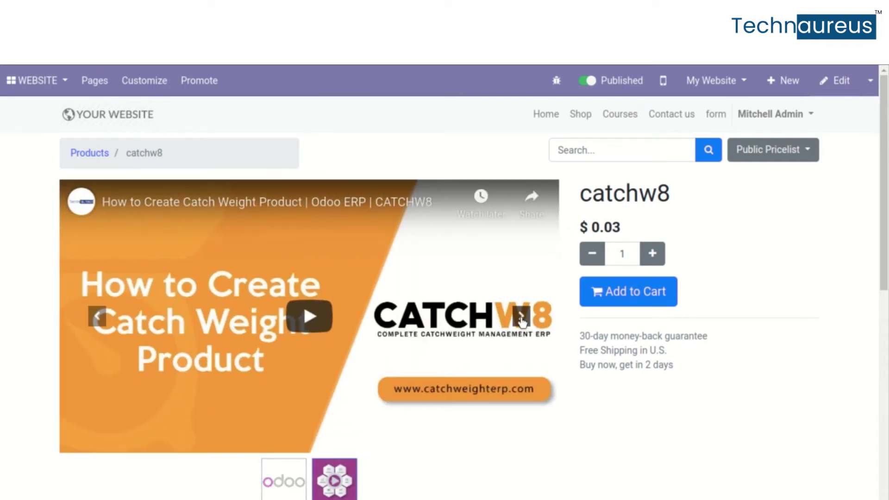
{"action": "left_click", "coordinate": [522, 319]}
{"action": "left_click", "coordinate": [522, 318]}
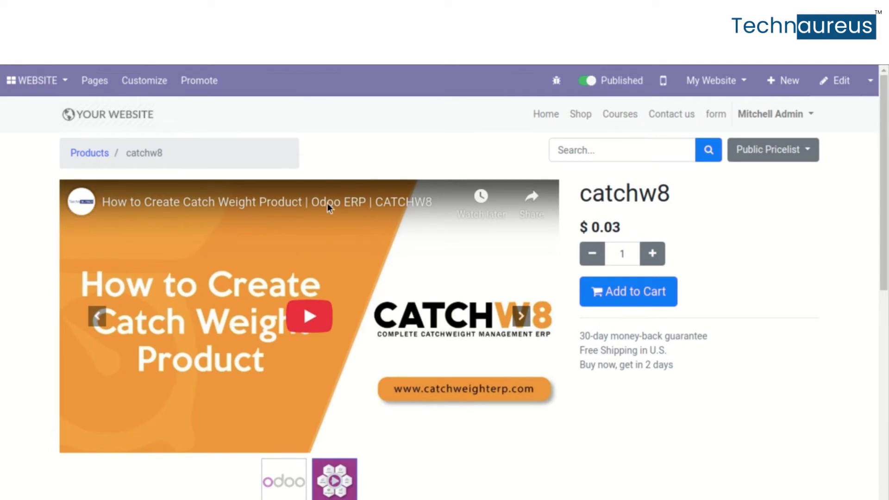
{"action": "left_click", "coordinate": [126, 83]}
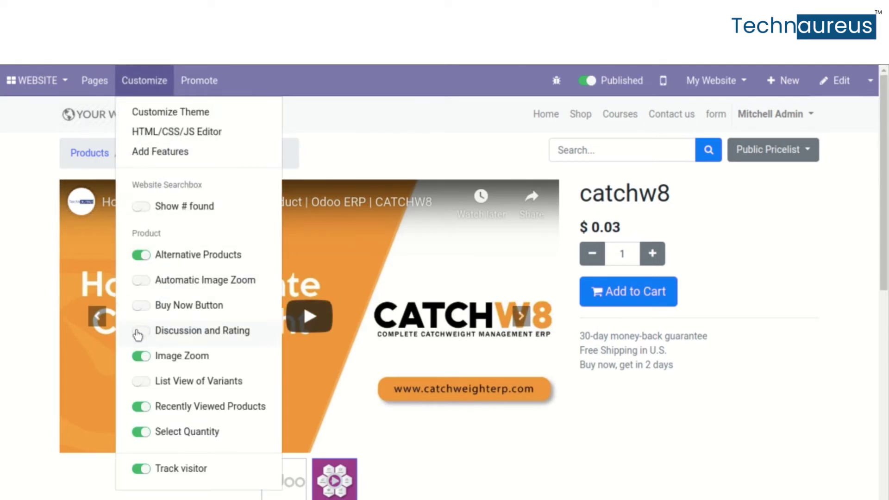
Turn on Buy Now Button, buy catchw8 directly and choose free delivery
{"action": "left_click", "coordinate": [138, 305]}
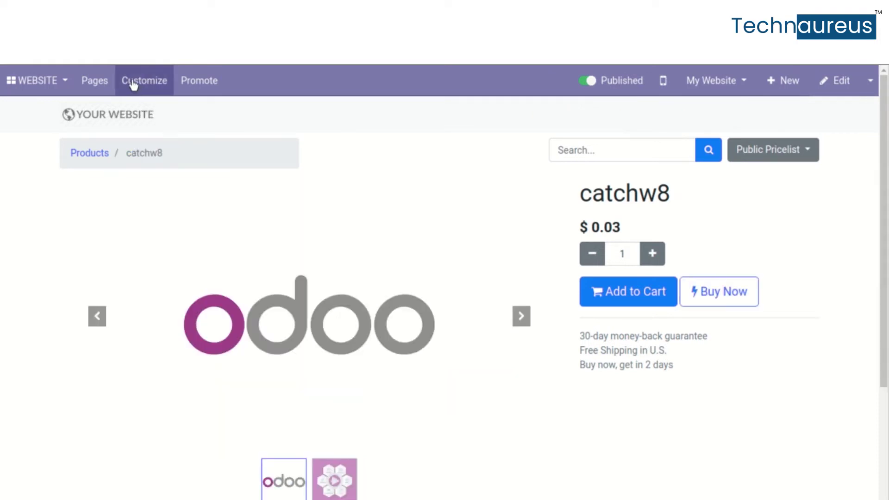
{"action": "left_click", "coordinate": [736, 298]}
{"action": "left_click", "coordinate": [738, 305]}
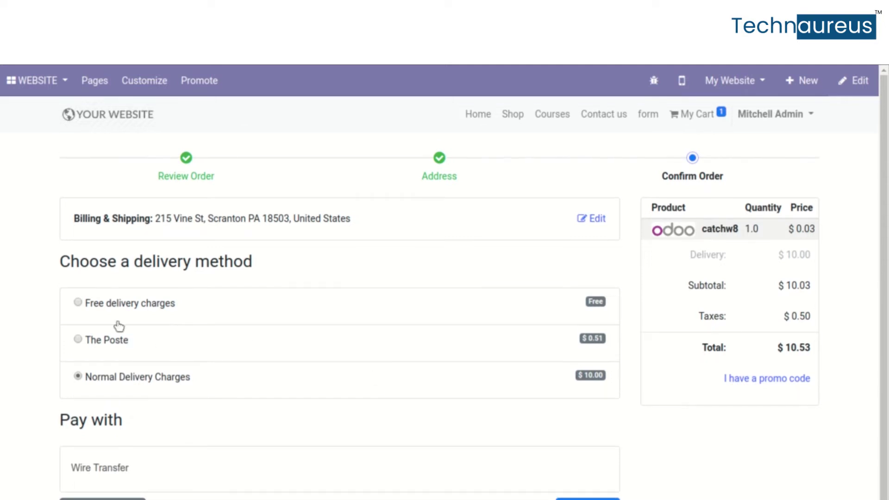
{"action": "left_click", "coordinate": [79, 304]}
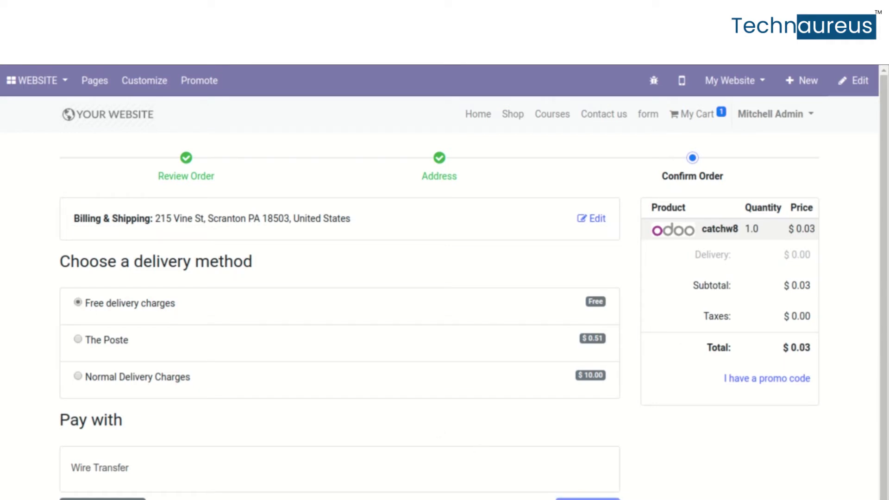
{"action": "scroll", "coordinate": [473, 288], "scroll_direction": "down", "scroll_amount": 1}
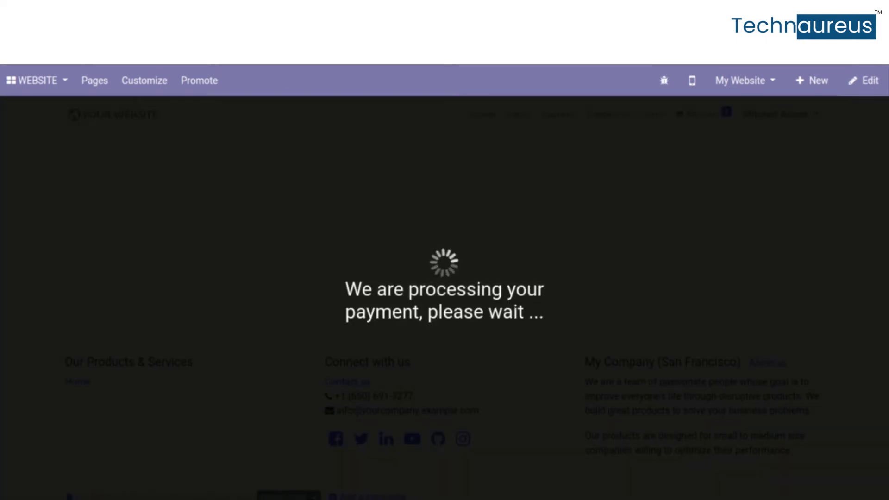
{"action": "scroll", "coordinate": [202, 301], "scroll_direction": "down", "scroll_amount": 2}
{"action": "scroll", "coordinate": [202, 301], "scroll_direction": "up", "scroll_amount": 2}
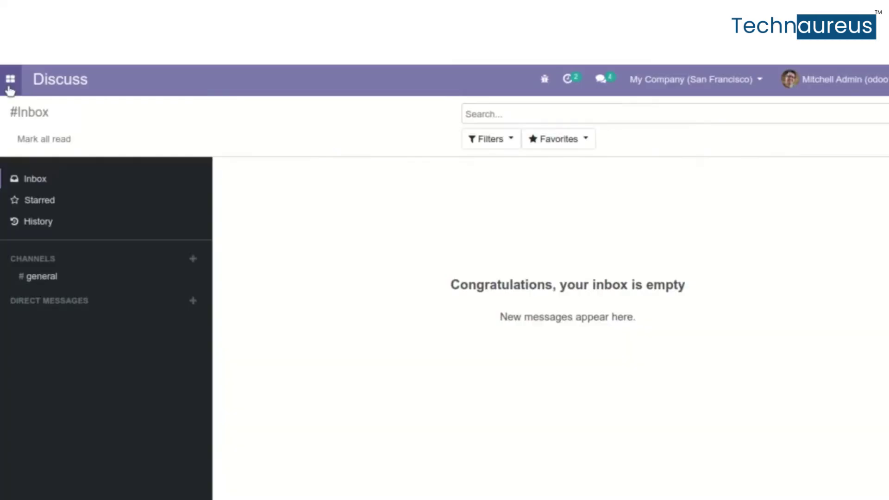
Bring up the Odoo apps menu from the Discuss inbox
{"action": "left_click", "coordinate": [10, 79]}
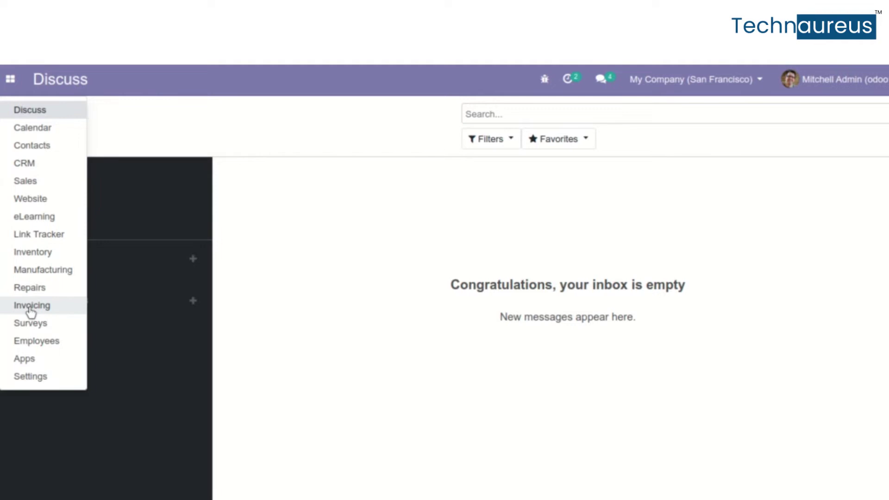
Open the Forecasted Inventory report from the Inventory app's Reporting menu
{"action": "left_click", "coordinate": [32, 252]}
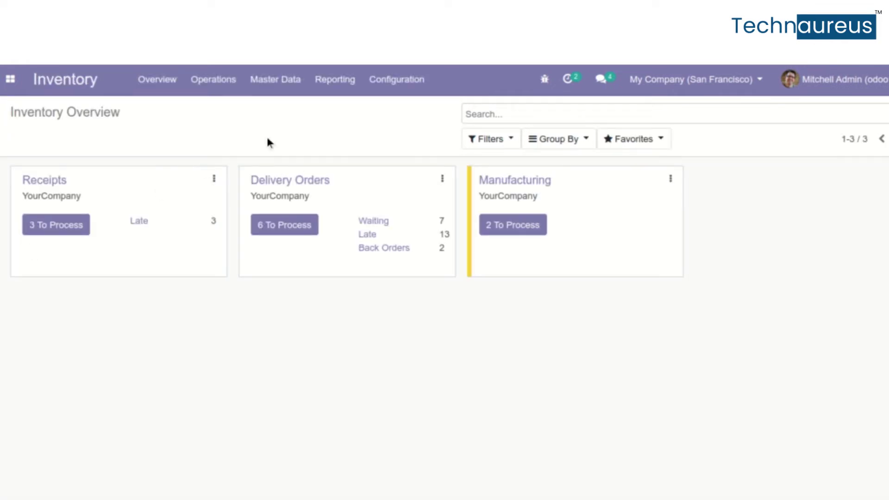
{"action": "left_click", "coordinate": [355, 86]}
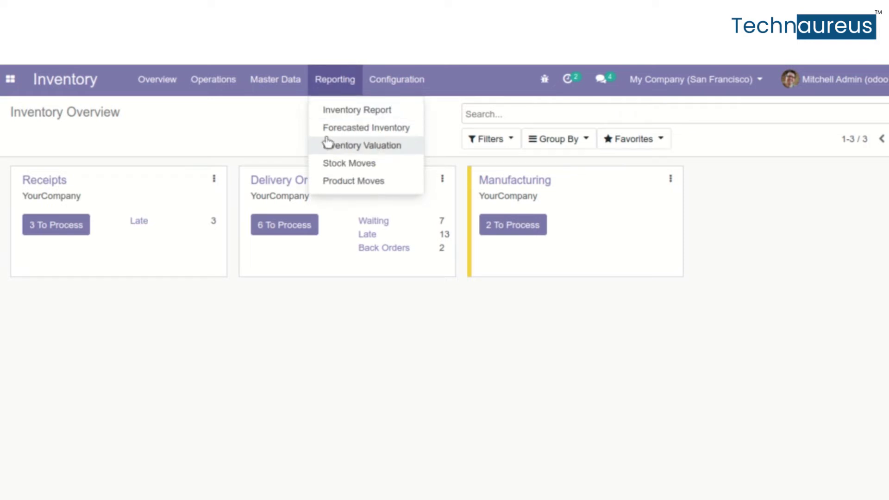
{"action": "left_click", "coordinate": [341, 134]}
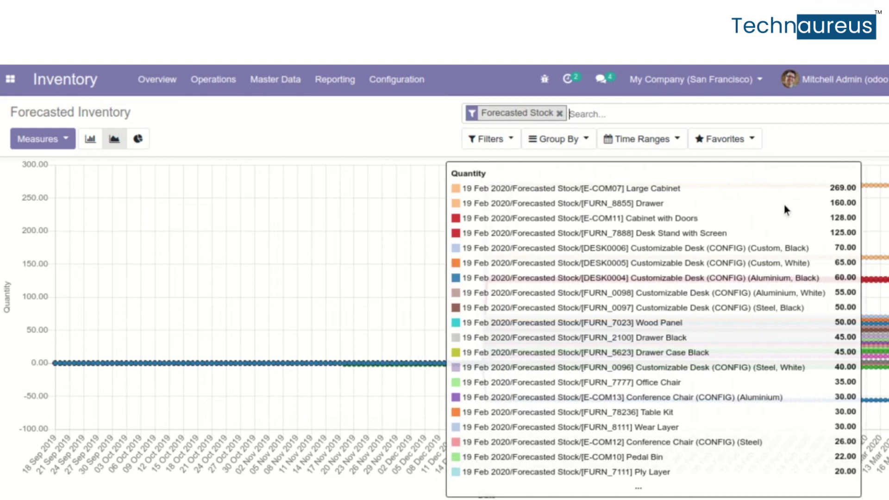
Check Time Ranges, group the forecast by Date: Month, then remove the monthly grouping
{"action": "left_click", "coordinate": [628, 142]}
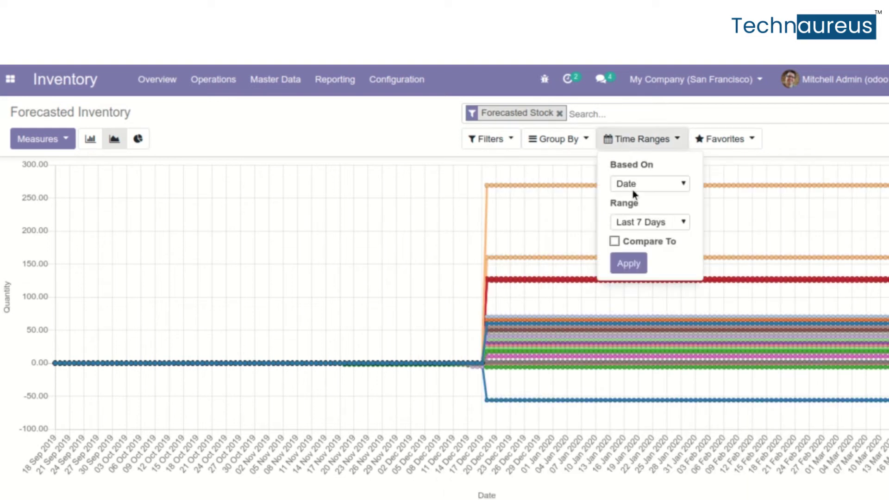
{"action": "left_click", "coordinate": [571, 141]}
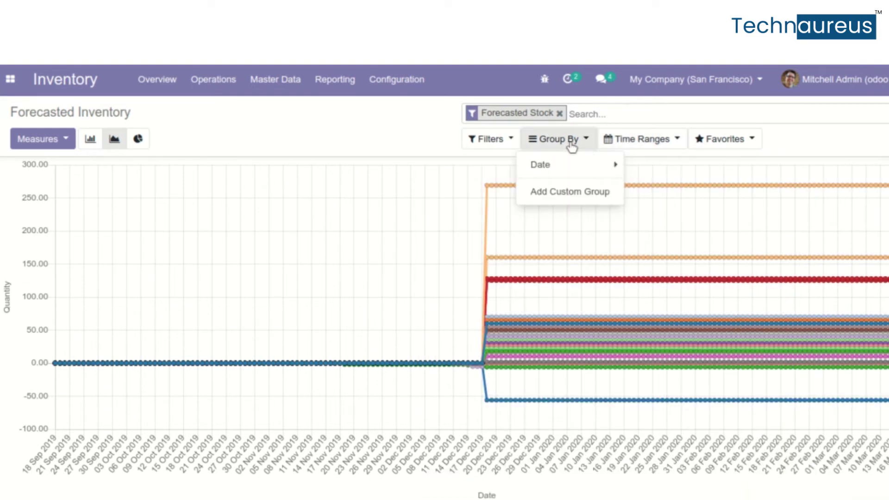
{"action": "left_click", "coordinate": [565, 171]}
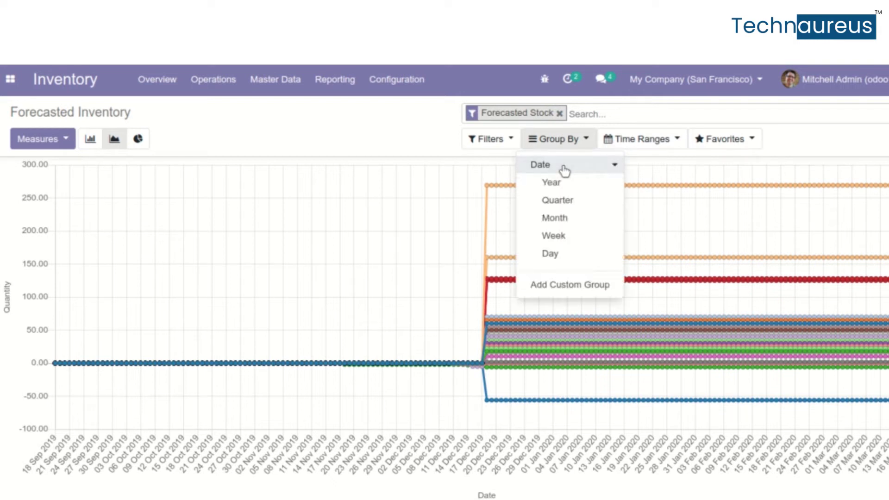
{"action": "left_click", "coordinate": [570, 220]}
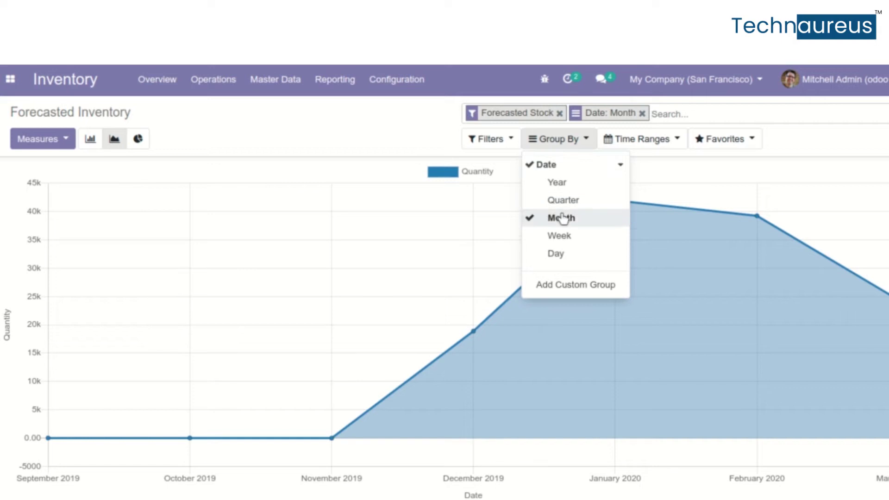
{"action": "left_click", "coordinate": [563, 219]}
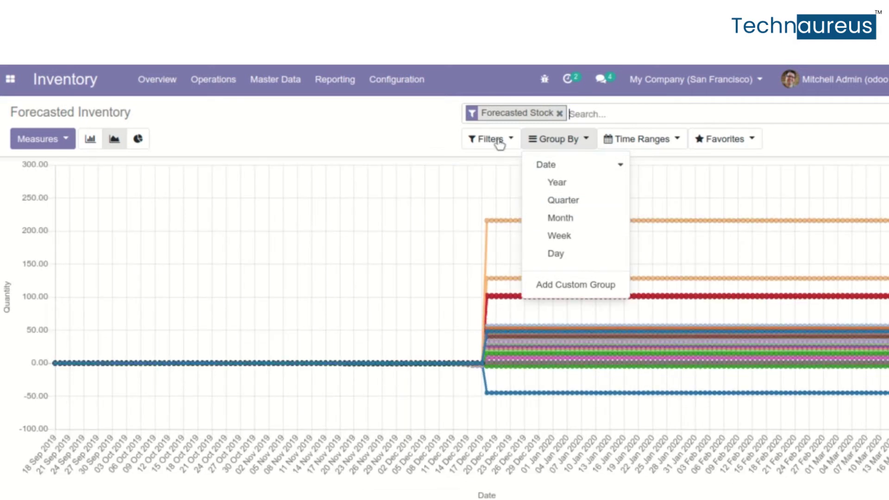
Try the Forecasted Receipts and Forecasted Deliveries filters, then clear them, leaving the report unfiltered
{"action": "left_click", "coordinate": [493, 140]}
{"action": "left_click", "coordinate": [502, 189]}
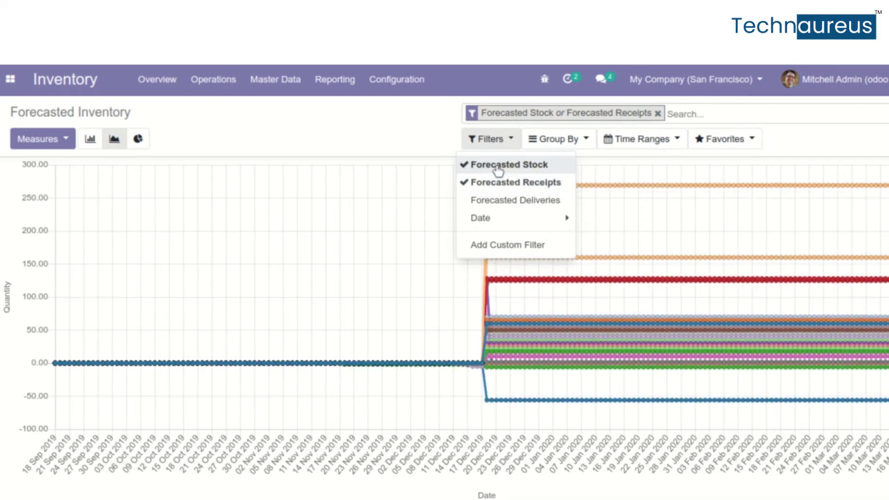
{"action": "left_click", "coordinate": [498, 166]}
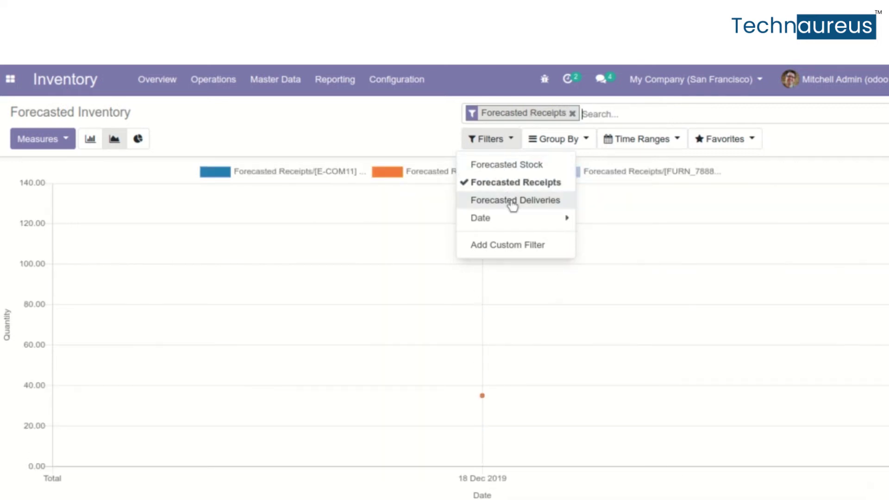
{"action": "left_click", "coordinate": [509, 186]}
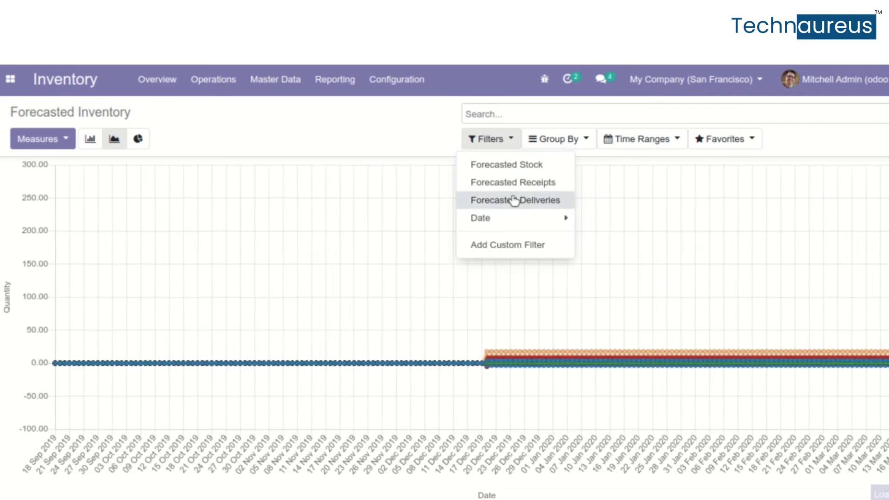
{"action": "left_click", "coordinate": [514, 200]}
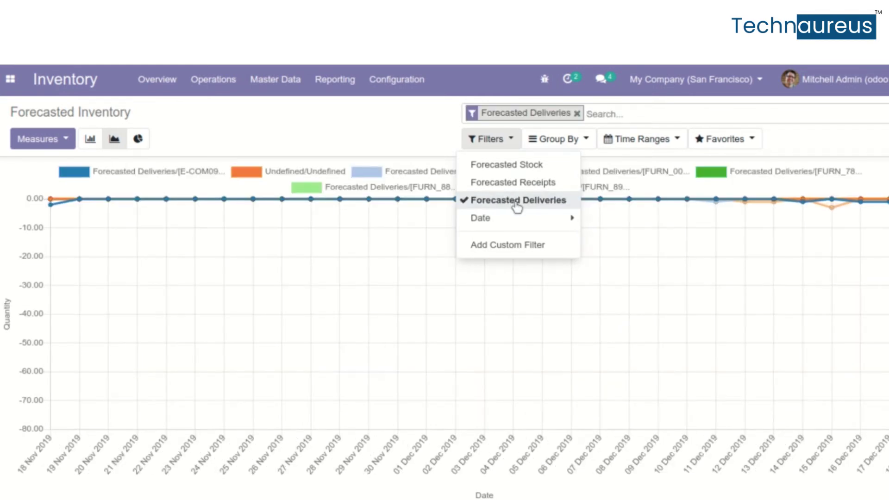
{"action": "left_click", "coordinate": [513, 201]}
{"action": "left_click", "coordinate": [527, 223]}
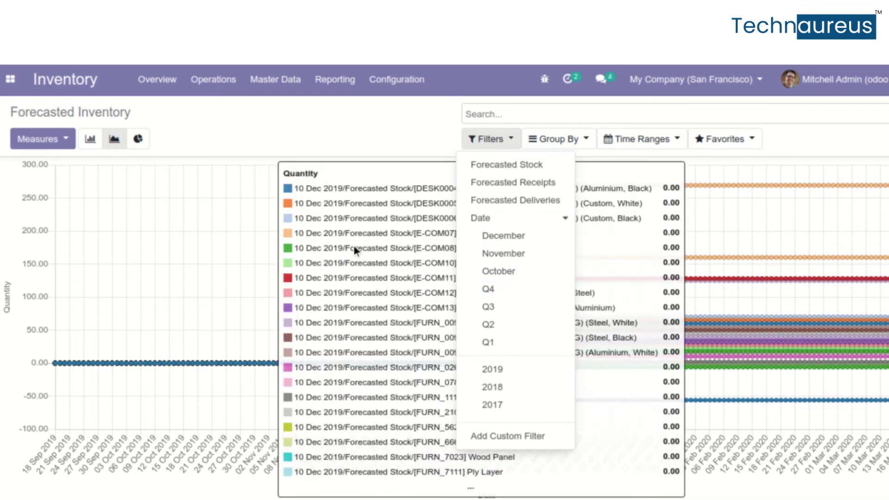
{"action": "left_click", "coordinate": [353, 246]}
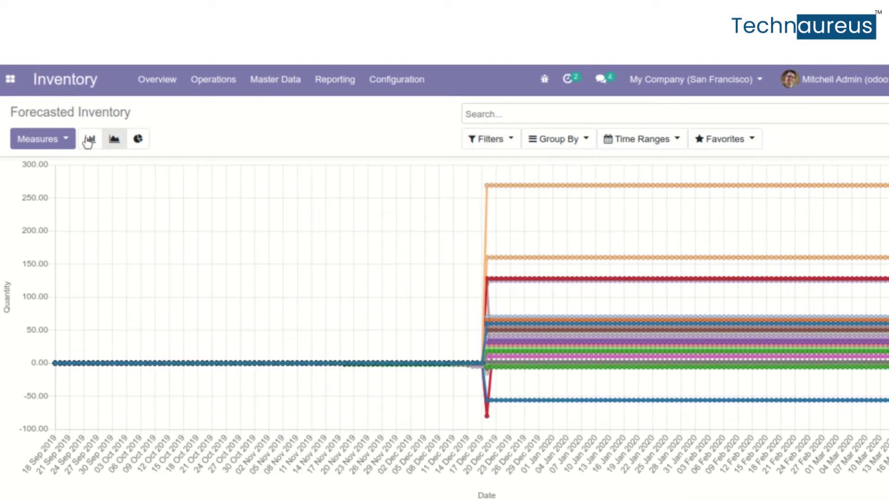
Show the forecast as a bar chart, try the pie chart, then return to the stacked bar chart
{"action": "left_click", "coordinate": [95, 145]}
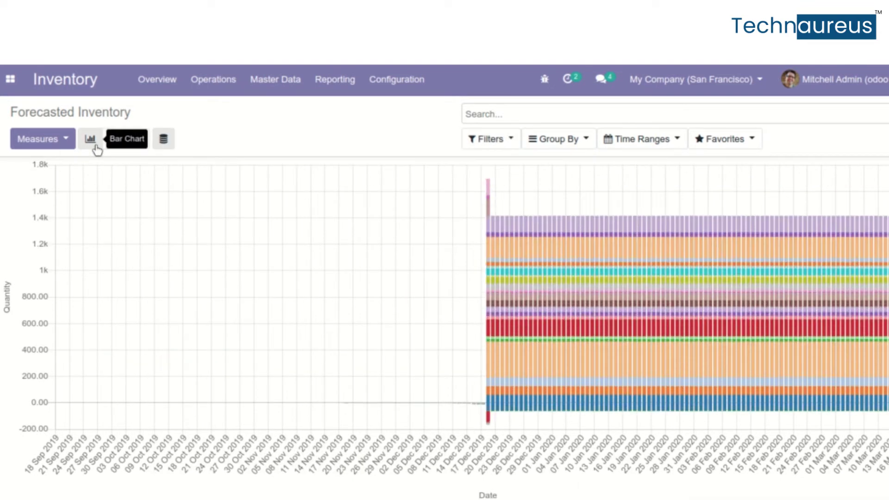
{"action": "left_click", "coordinate": [138, 140]}
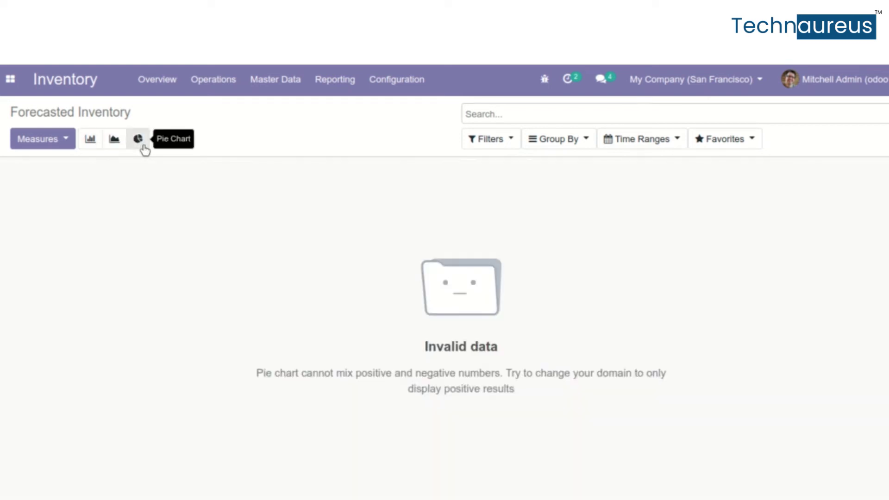
{"action": "left_click", "coordinate": [87, 141]}
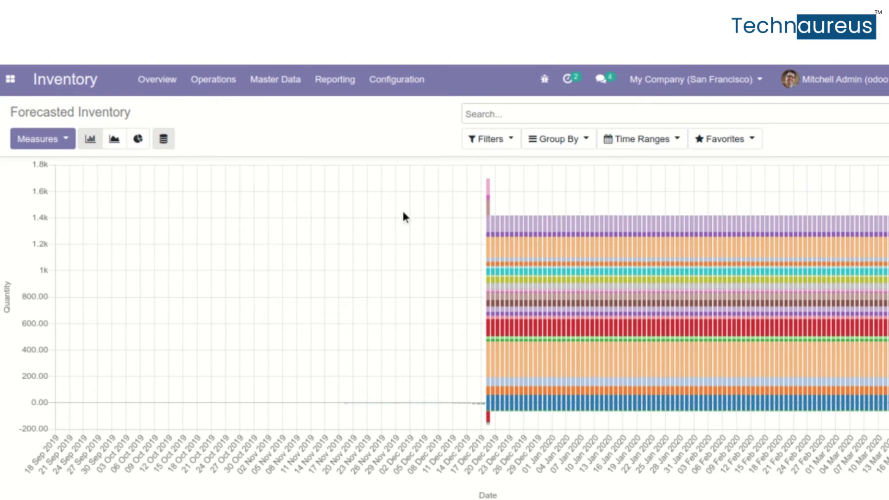
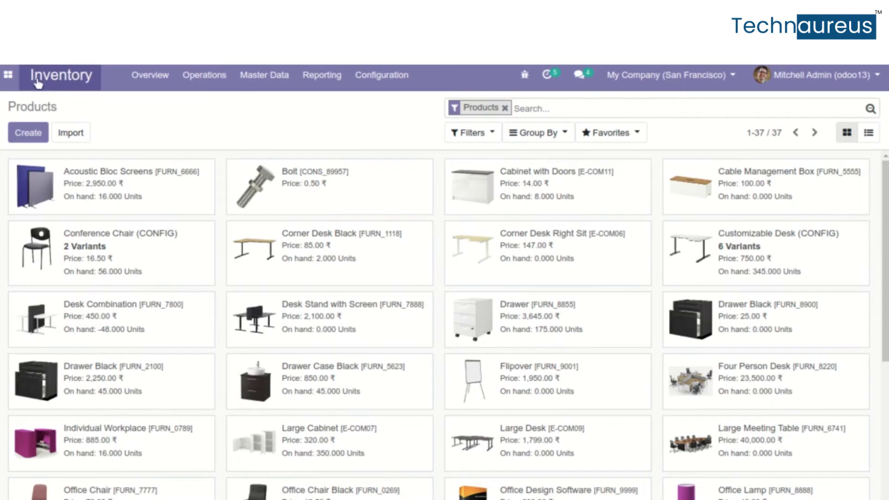
Start a new product and enter the name 'catchw8', fixing typos along the way
{"action": "left_click", "coordinate": [37, 134]}
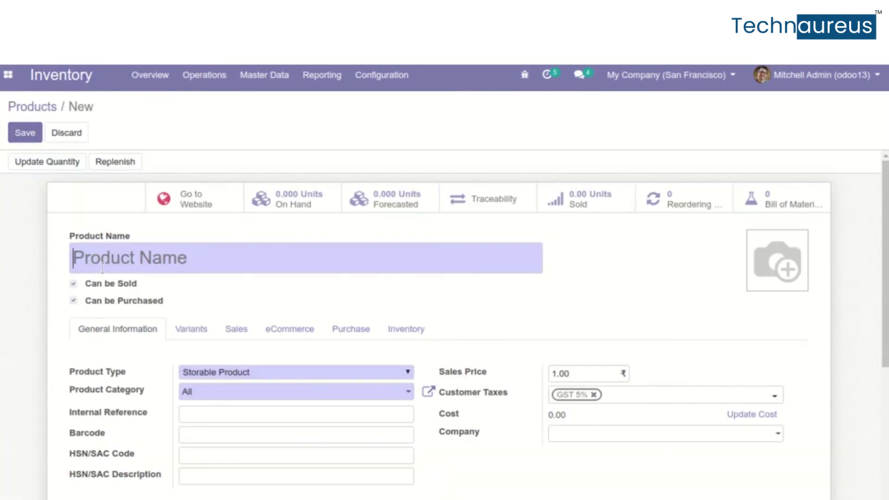
{"action": "type", "text": "Catch"}
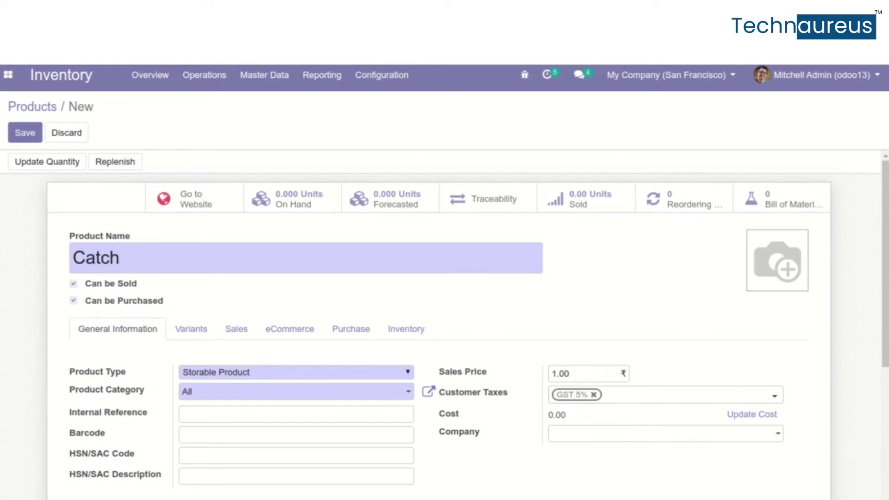
{"action": "key", "text": "BackSpace"}
{"action": "key", "text": "BackSpace"}
{"action": "key", "text": "BackSpace"}
{"action": "key", "text": "BackSpace"}
{"action": "key", "text": "BackSpace"}
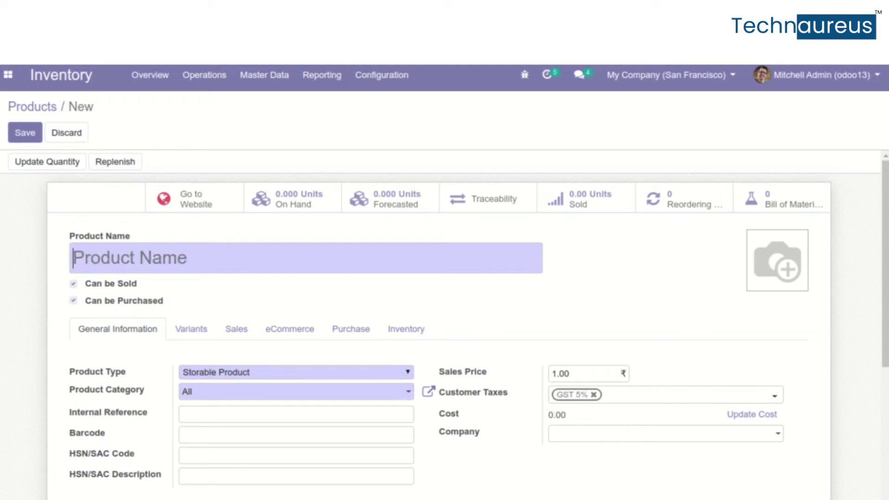
{"action": "type", "text": "ca"}
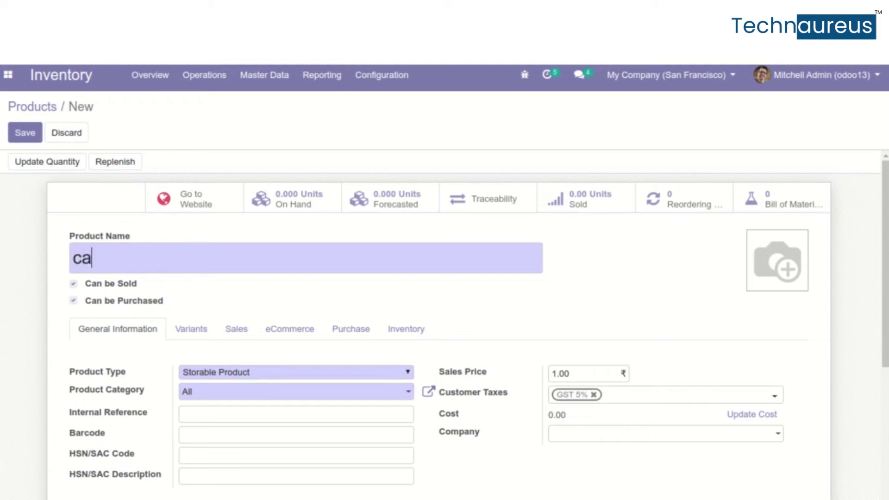
{"action": "type", "text": "tchw8"}
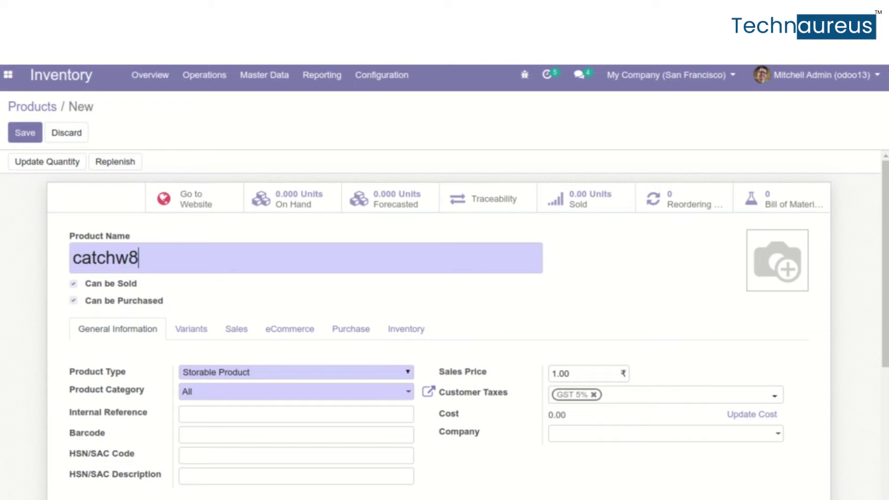
{"action": "scroll", "coordinate": [242, 356], "scroll_direction": "down", "scroll_amount": 2}
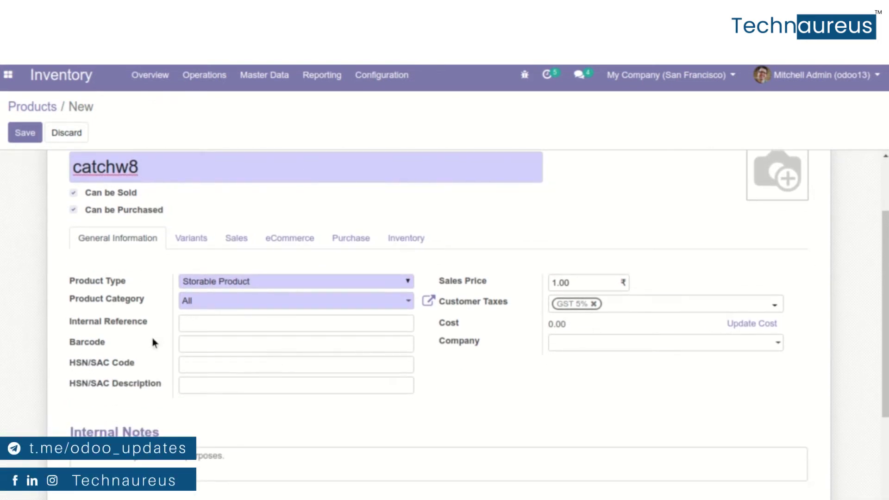
Save the new catchw8 product and reopen it for editing
{"action": "left_click", "coordinate": [299, 240]}
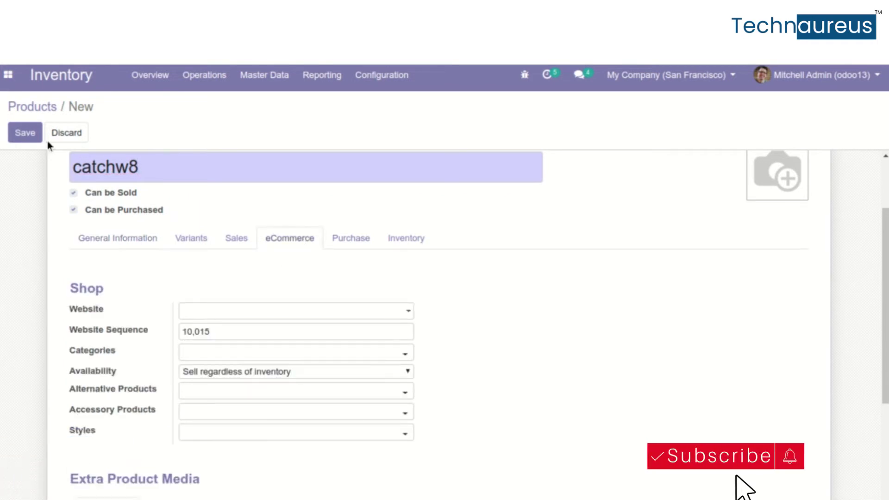
{"action": "left_click", "coordinate": [31, 135]}
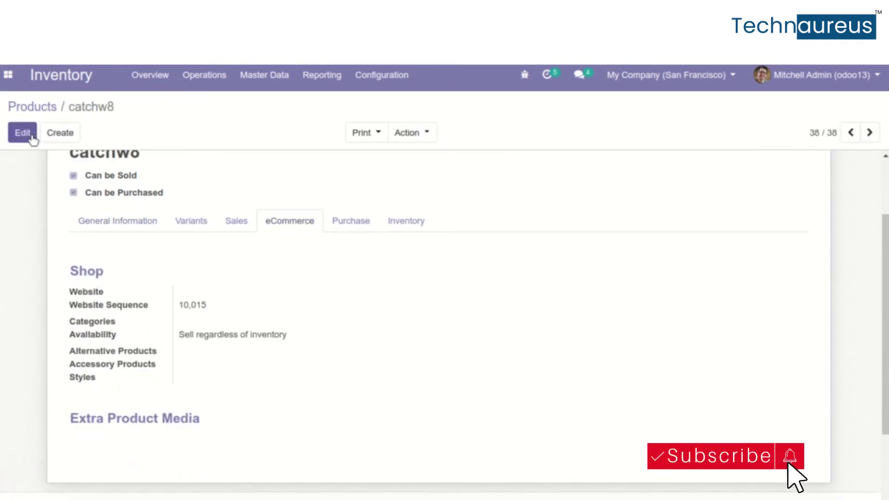
{"action": "left_click", "coordinate": [23, 133]}
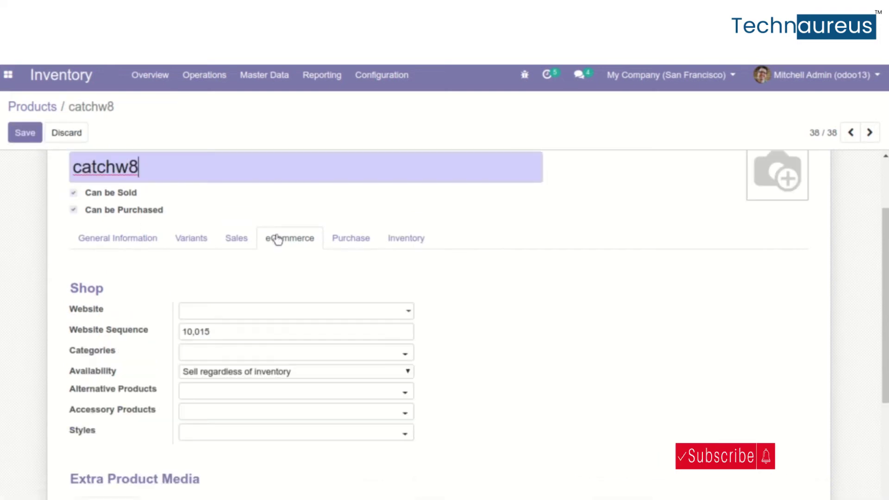
Assign the product to My Website and add it to the Services shop category
{"action": "scroll", "coordinate": [294, 240], "scroll_direction": "down", "scroll_amount": 4}
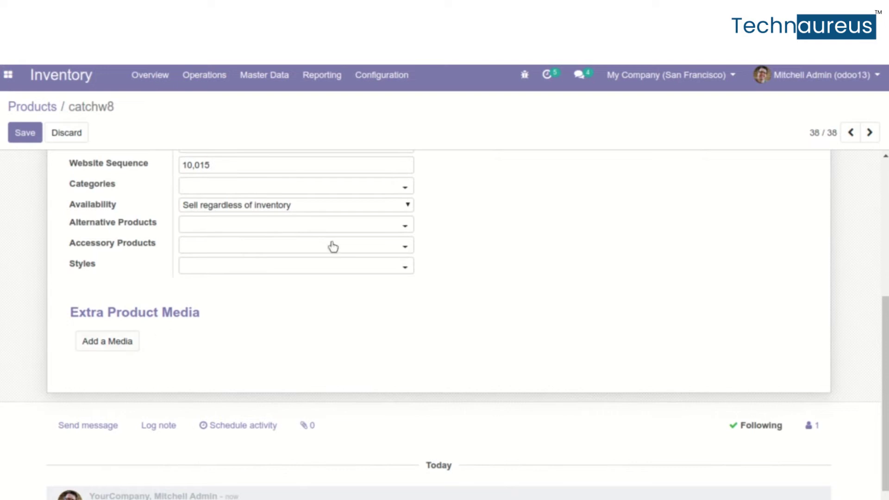
{"action": "scroll", "coordinate": [333, 248], "scroll_direction": "up", "scroll_amount": 5}
{"action": "scroll", "coordinate": [334, 248], "scroll_direction": "down", "scroll_amount": 2}
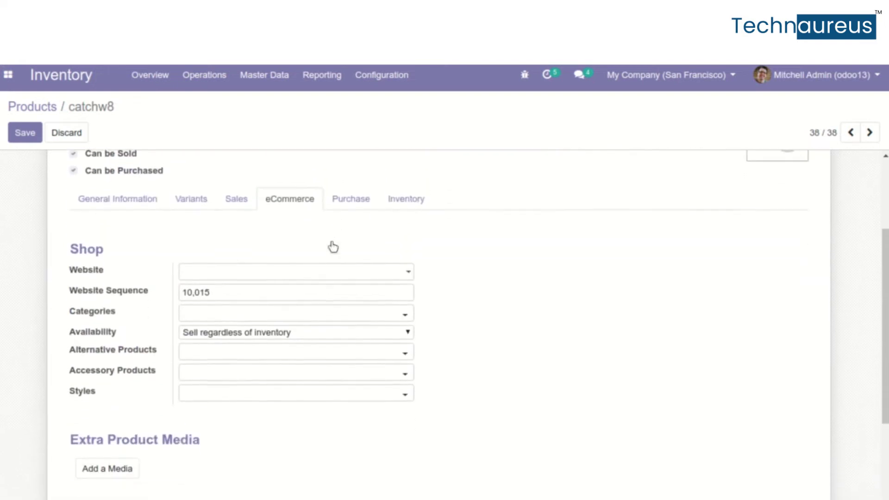
{"action": "left_click", "coordinate": [336, 271]}
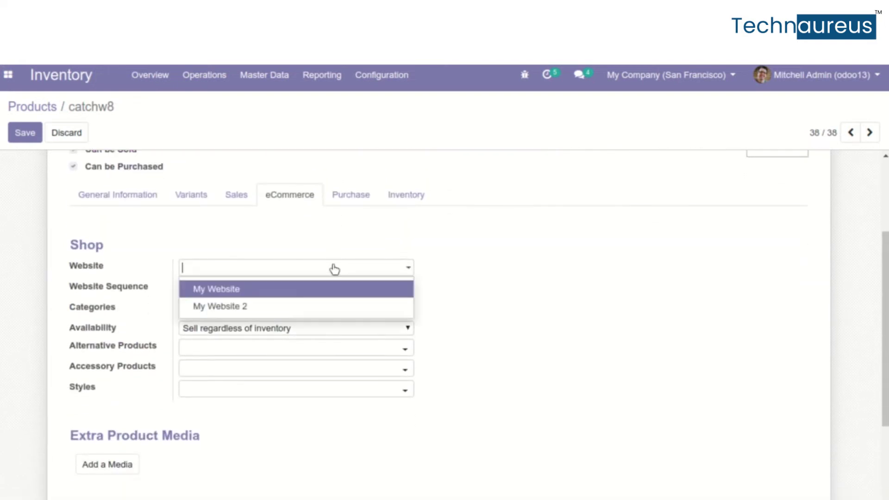
{"action": "left_click", "coordinate": [303, 297]}
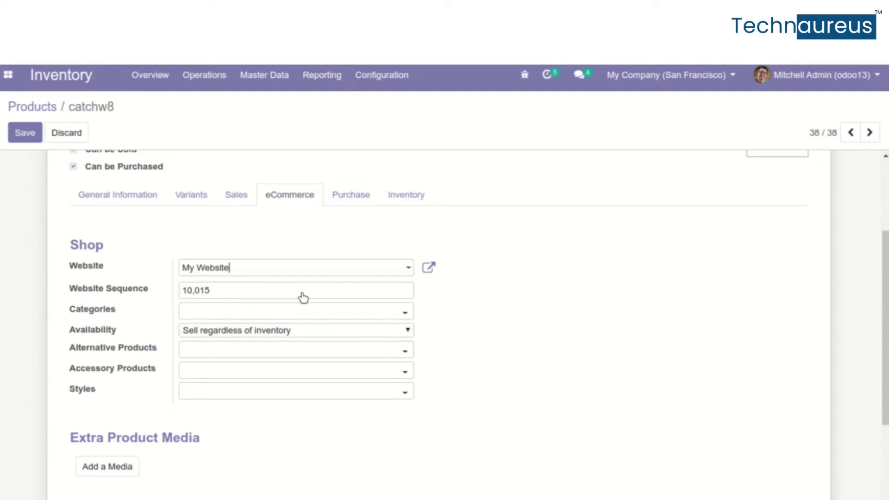
{"action": "left_click", "coordinate": [233, 315]}
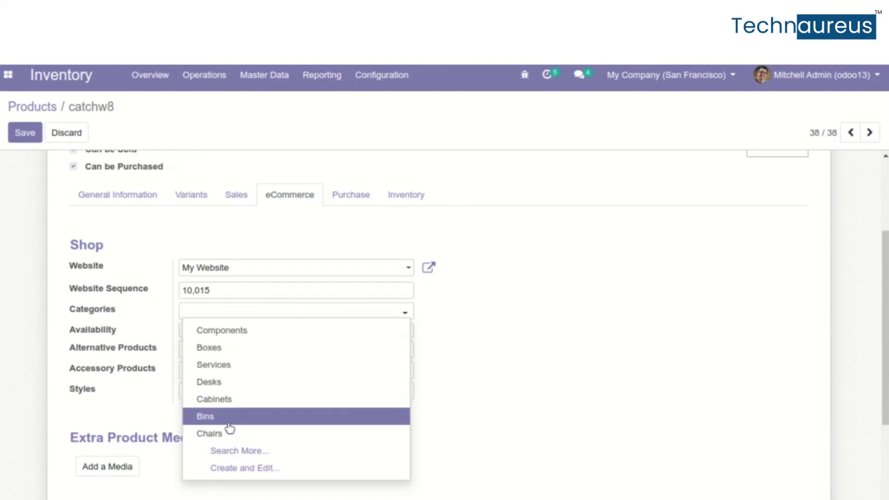
{"action": "left_click", "coordinate": [285, 365]}
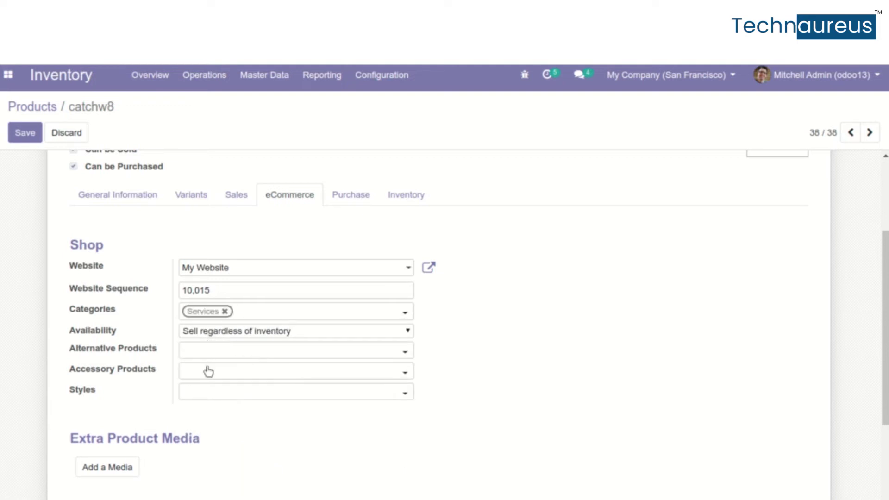
{"action": "left_click", "coordinate": [213, 394]}
{"action": "scroll", "coordinate": [213, 395], "scroll_direction": "down", "scroll_amount": 3}
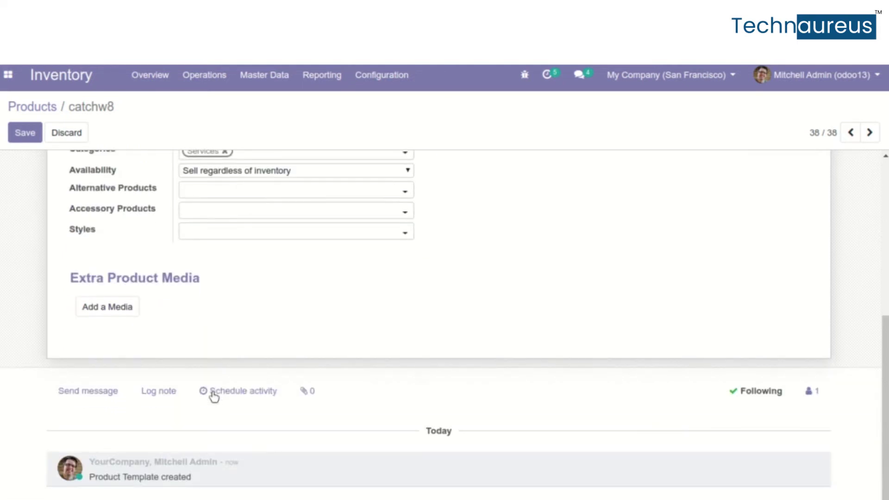
Add an extra media item with the pasted YouTube video link and save it
{"action": "left_click", "coordinate": [117, 313]}
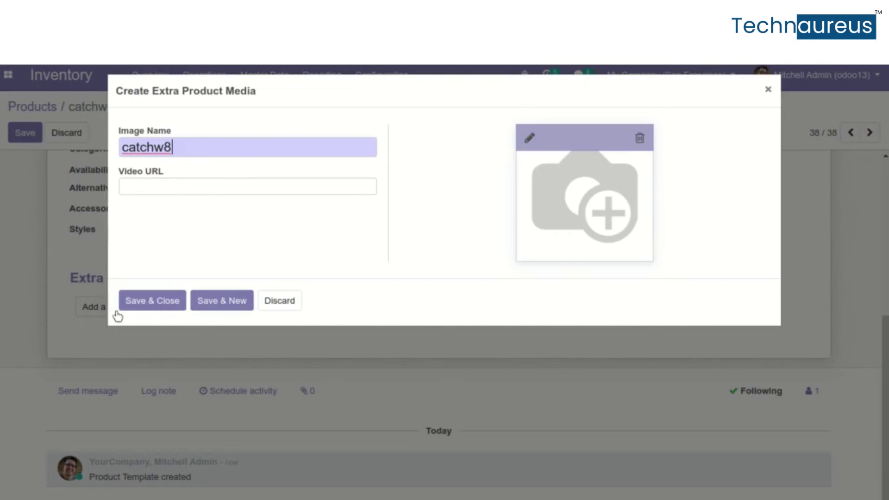
{"action": "left_click", "coordinate": [155, 187]}
{"action": "type", "text": "https://www.youtube.com/watch?v=28VbZnET8zI&t=1s"}
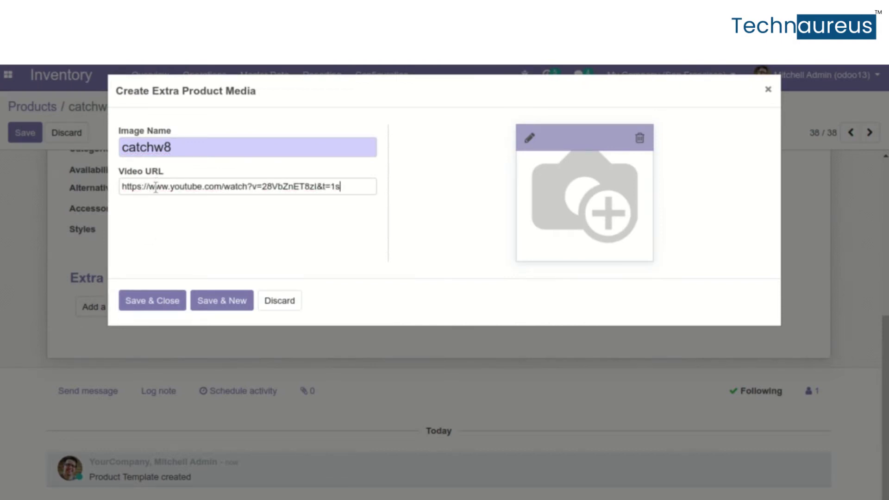
{"action": "left_click", "coordinate": [482, 185]}
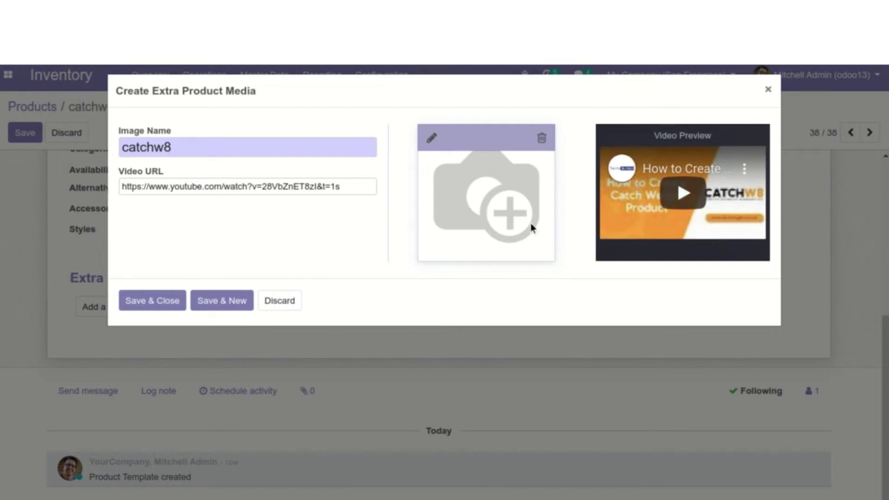
{"action": "left_click", "coordinate": [432, 137]}
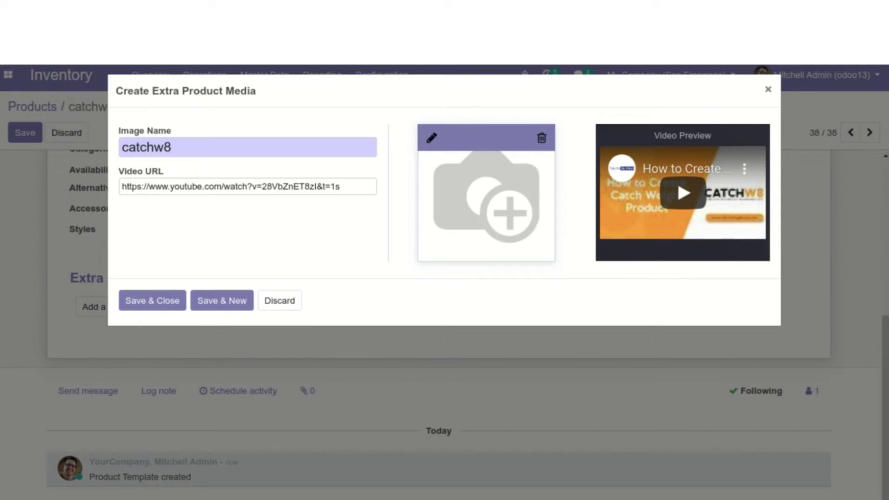
{"action": "left_click", "coordinate": [147, 303]}
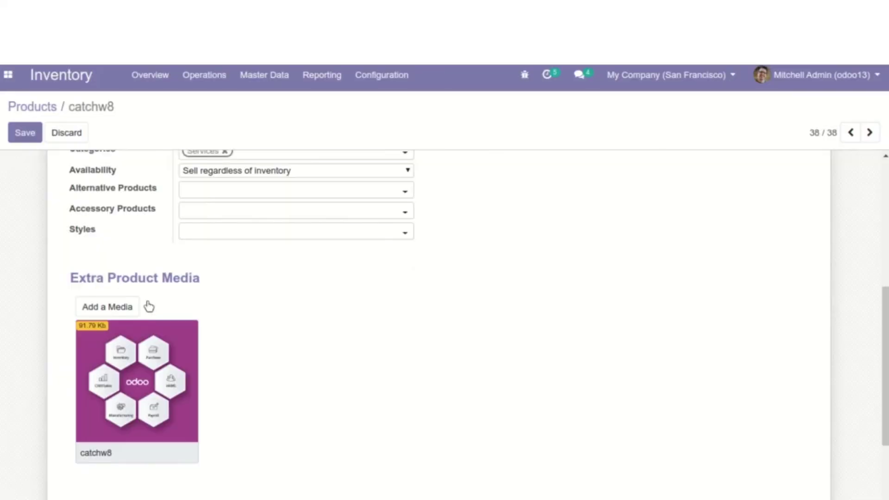
Reopen the catchw8 media to play the video preview, then save the product
{"action": "left_click", "coordinate": [111, 382]}
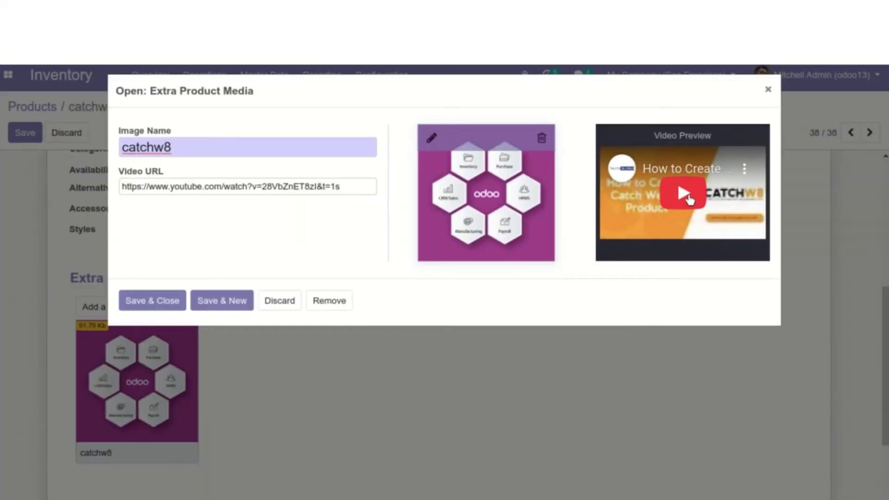
{"action": "left_click", "coordinate": [688, 197]}
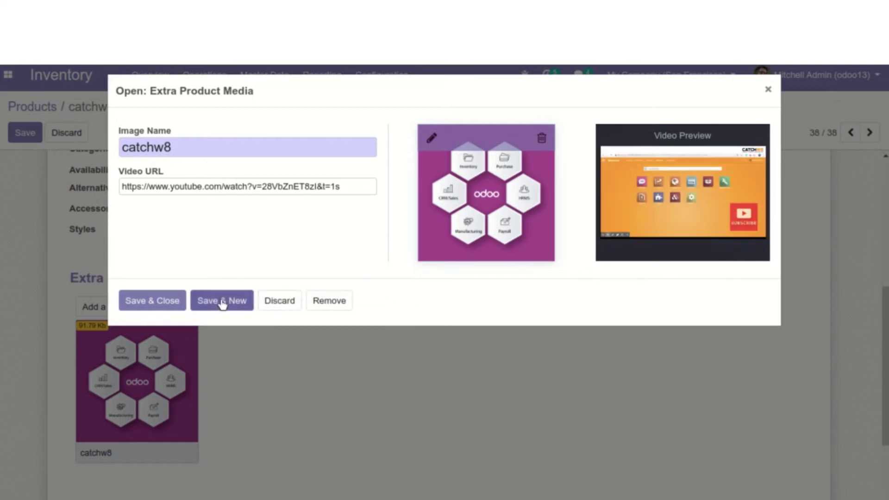
{"action": "left_click", "coordinate": [157, 302]}
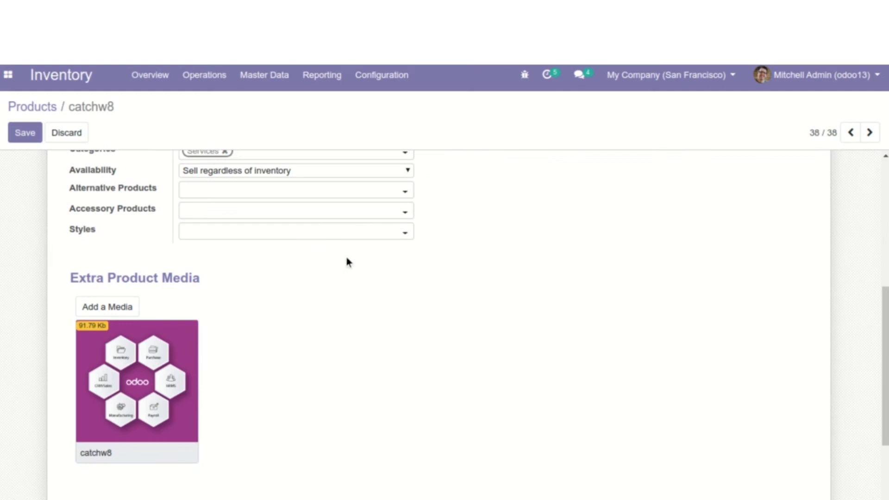
{"action": "scroll", "coordinate": [347, 259], "scroll_direction": "up", "scroll_amount": 6}
{"action": "left_click", "coordinate": [22, 134]}
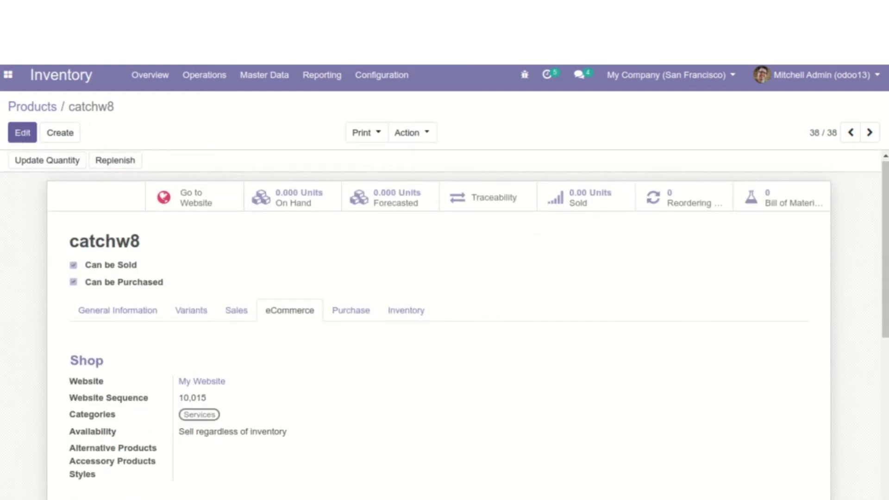
Reload the product, open its shop page, and switch the gallery to the video slide
{"action": "key", "text": "F5"}
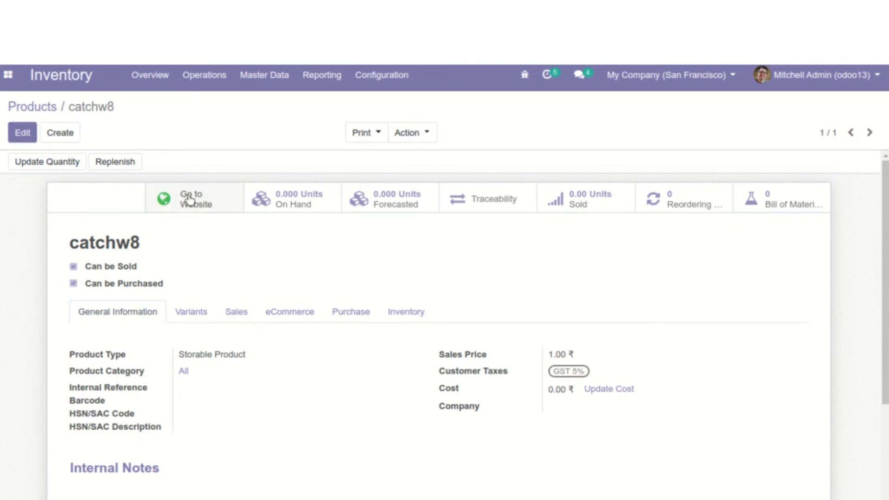
{"action": "left_click", "coordinate": [190, 200]}
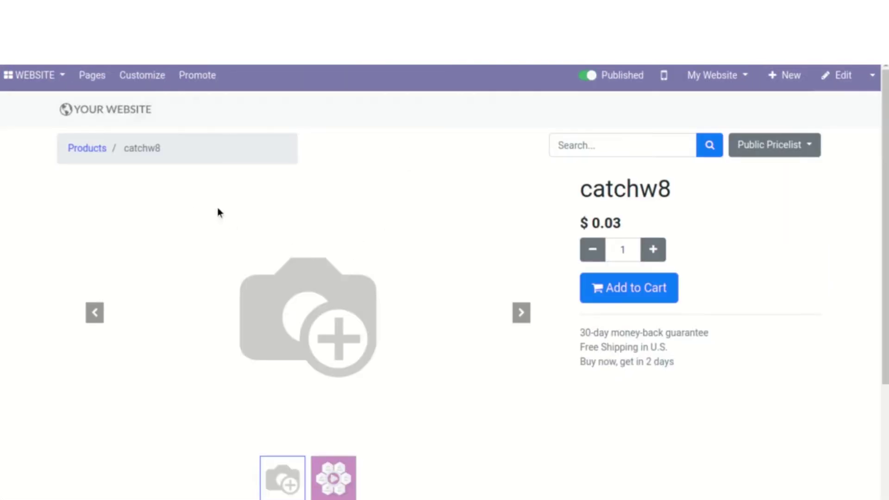
{"action": "left_click_drag", "start_coordinate": [137, 148], "coordinate": [180, 150]}
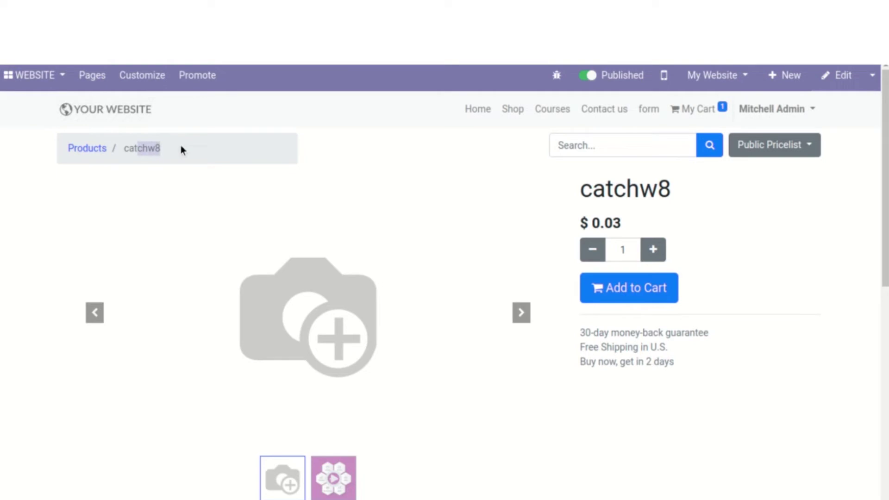
{"action": "left_click", "coordinate": [532, 317]}
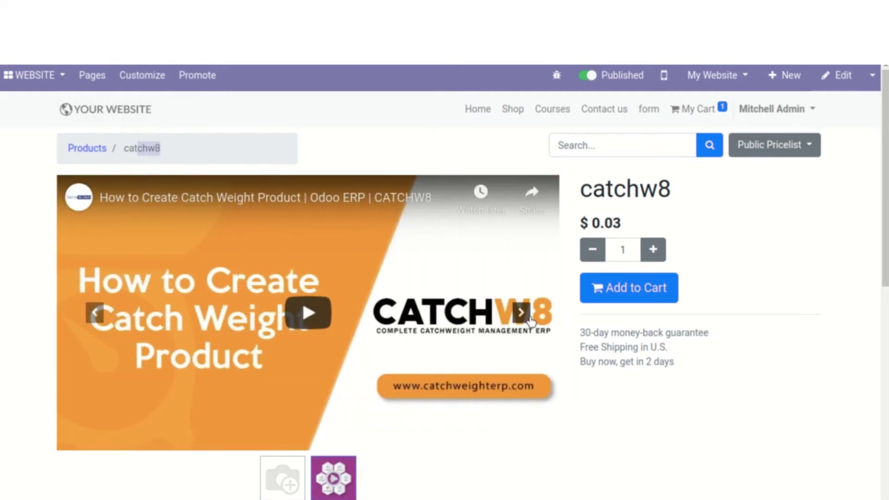
{"action": "left_click", "coordinate": [532, 321]}
{"action": "left_click", "coordinate": [531, 320]}
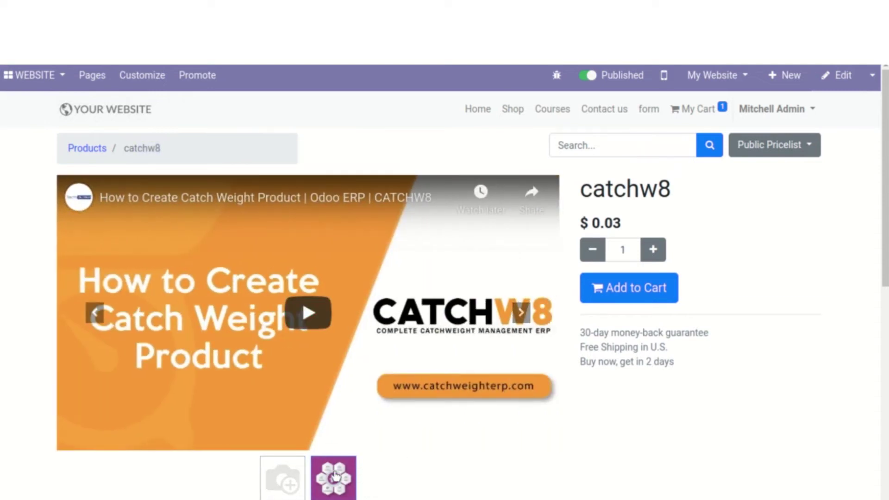
{"action": "scroll", "coordinate": [335, 477], "scroll_direction": "down", "scroll_amount": 5}
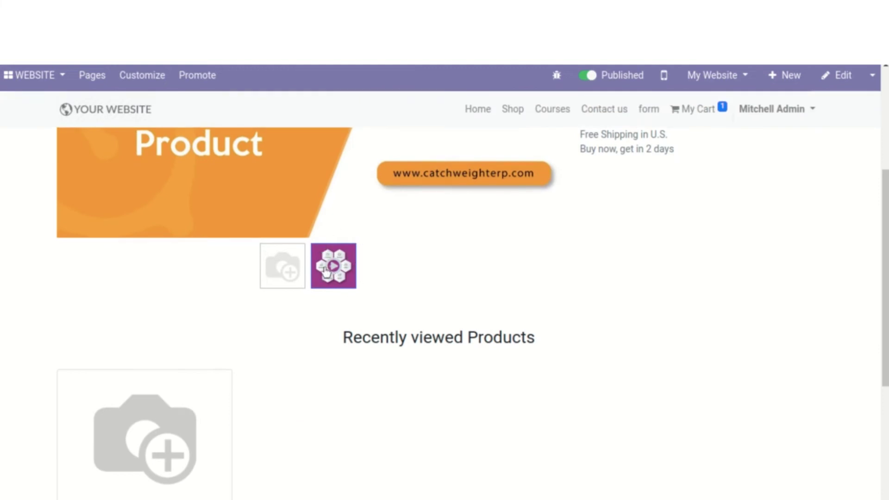
{"action": "scroll", "coordinate": [324, 272], "scroll_direction": "down", "scroll_amount": 1}
{"action": "scroll", "coordinate": [320, 254], "scroll_direction": "up", "scroll_amount": 6}
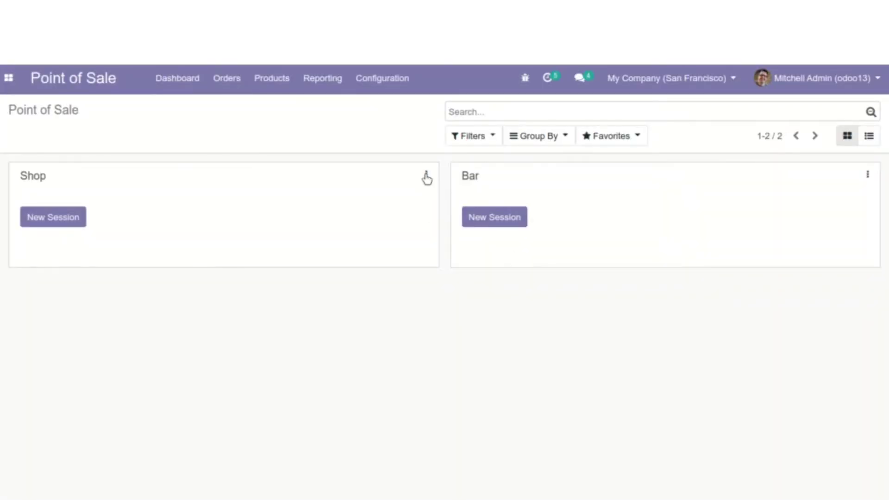
Open the Shop register settings and enable Login with Employees
{"action": "left_click", "coordinate": [426, 176]}
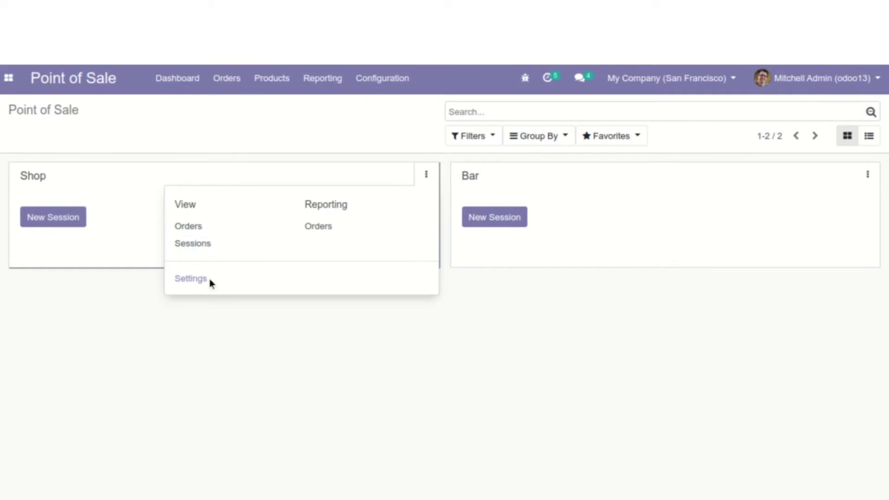
{"action": "left_click", "coordinate": [191, 279]}
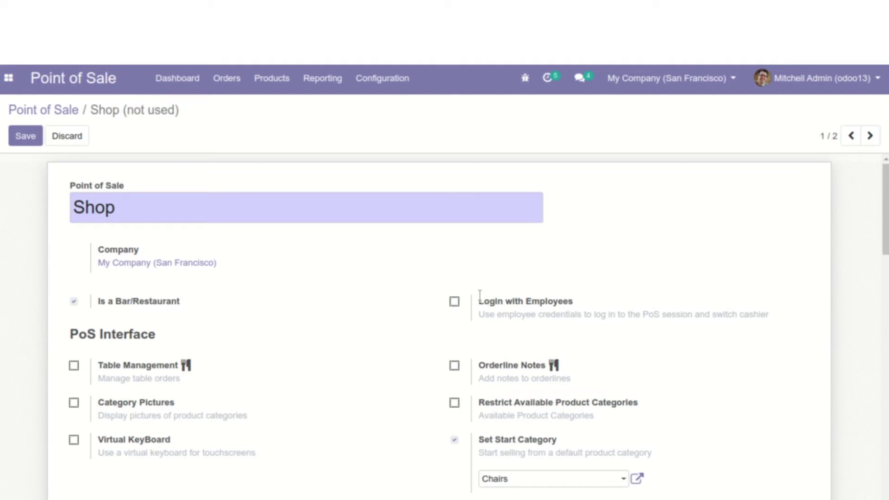
{"action": "left_click_drag", "start_coordinate": [480, 297], "coordinate": [707, 324]}
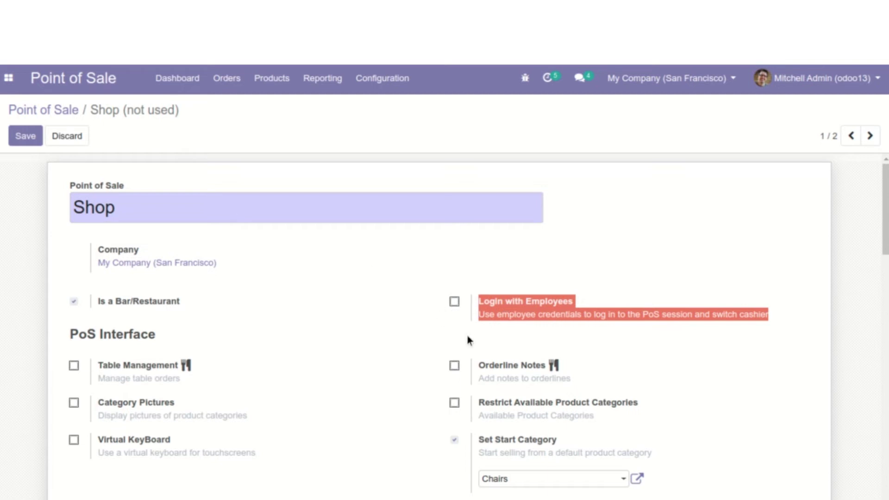
{"action": "left_click", "coordinate": [454, 301]}
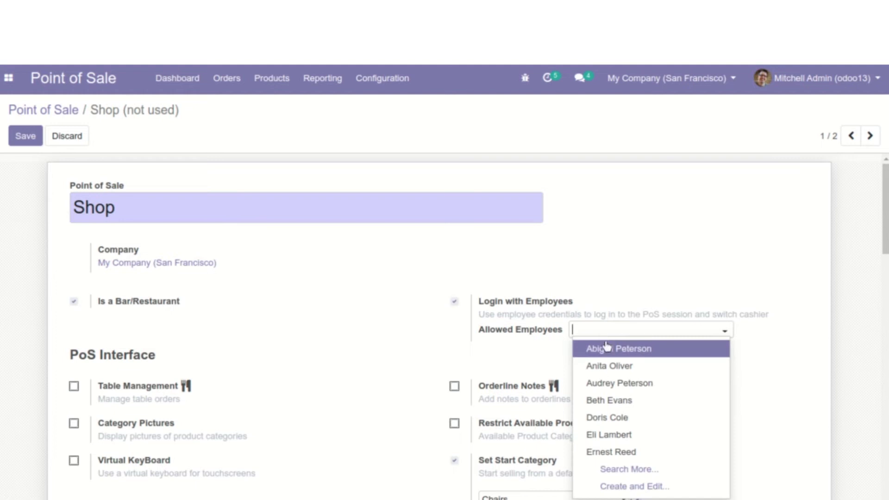
Add four allowed employees, save the settings, and return to the Point of Sale dashboard
{"action": "key", "text": "Escape"}
{"action": "left_click", "coordinate": [607, 353]}
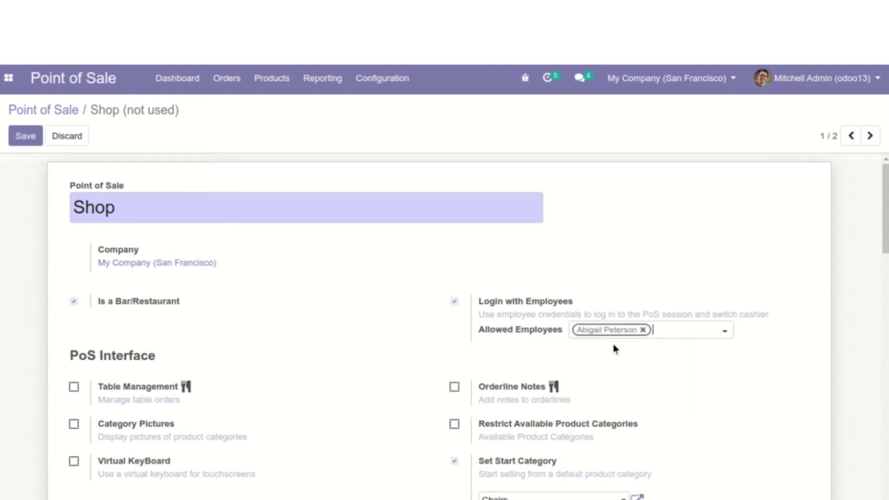
{"action": "left_click", "coordinate": [670, 329]}
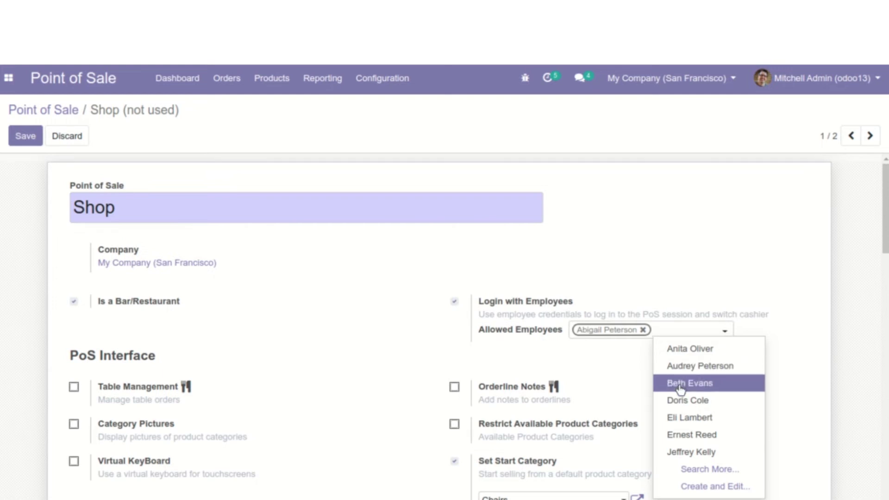
{"action": "left_click", "coordinate": [681, 384]}
{"action": "left_click", "coordinate": [689, 349]}
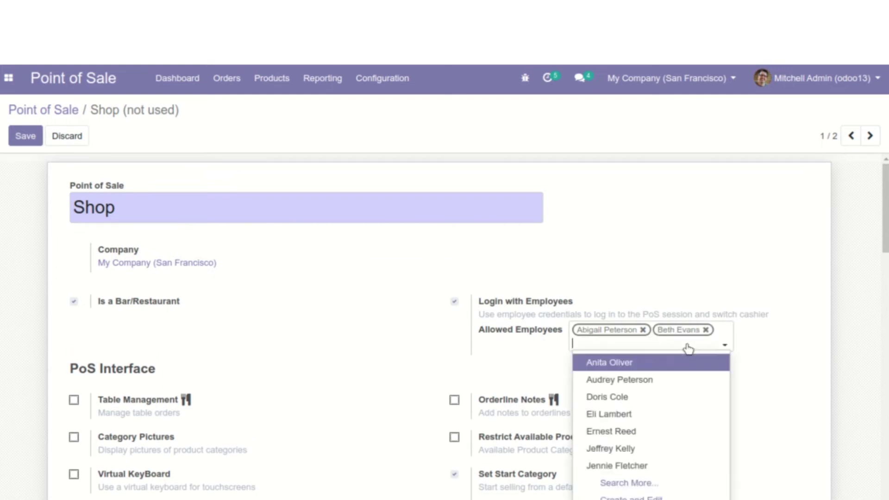
{"action": "left_click", "coordinate": [659, 456]}
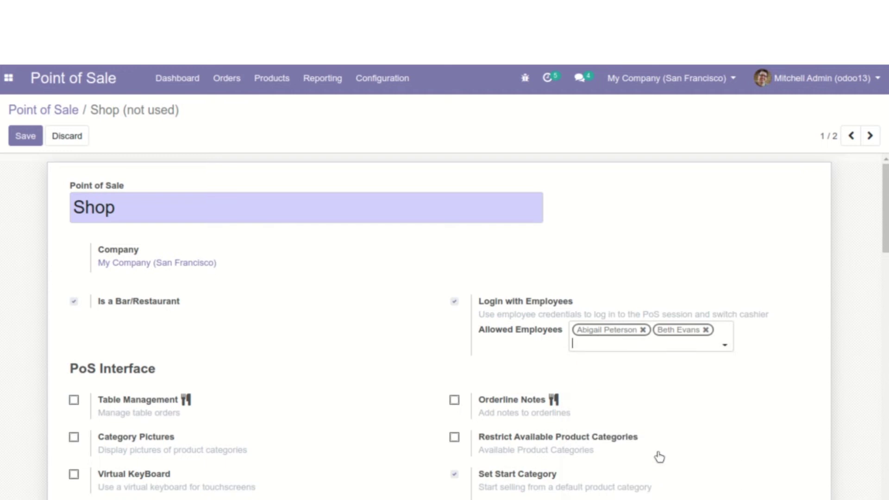
{"action": "left_click", "coordinate": [641, 347]}
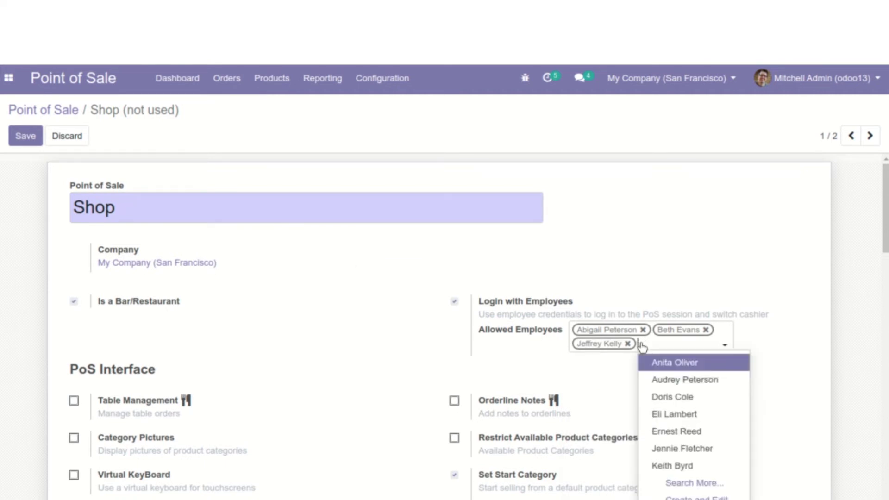
{"action": "left_click", "coordinate": [667, 467]}
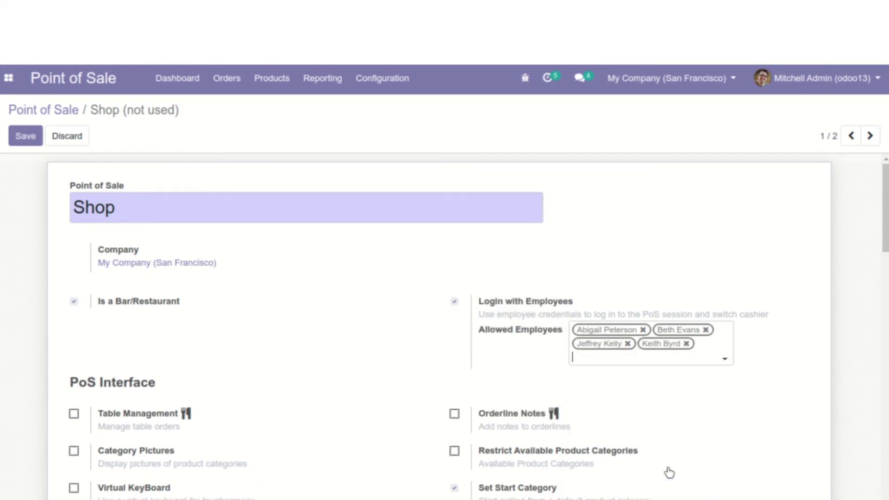
{"action": "left_click", "coordinate": [21, 137]}
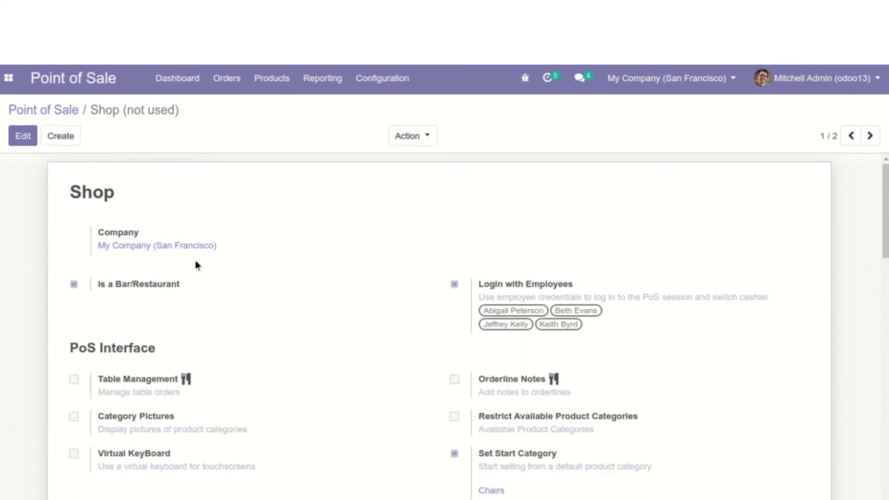
{"action": "left_click", "coordinate": [27, 78]}
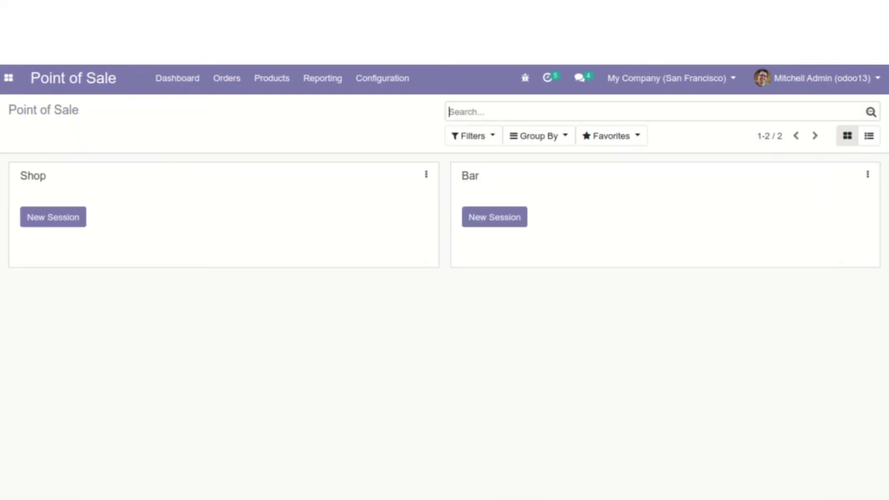
Open a Shop session, view the allowed cashier list, then close the session
{"action": "left_click", "coordinate": [25, 222]}
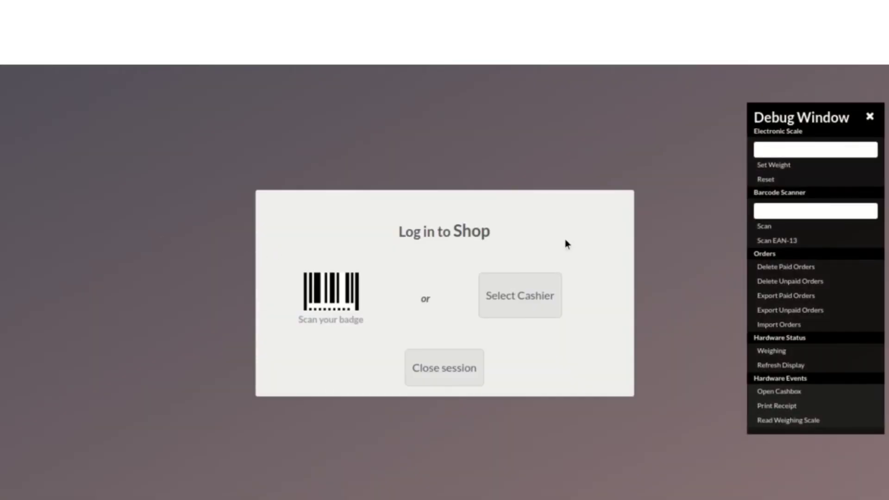
{"action": "left_click", "coordinate": [869, 119]}
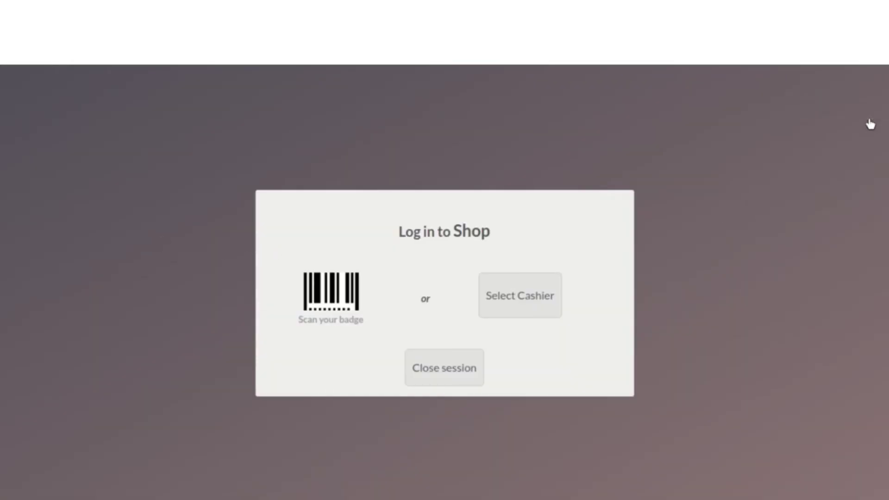
{"action": "left_click", "coordinate": [530, 301]}
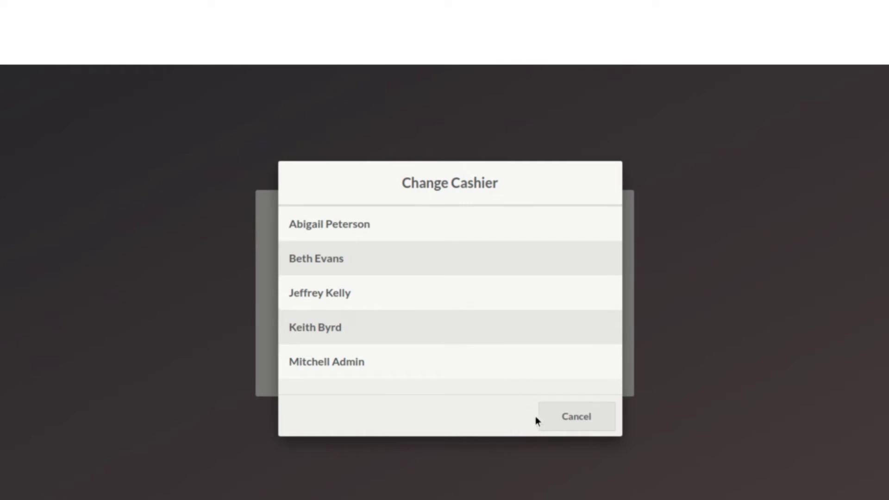
{"action": "left_click", "coordinate": [579, 418]}
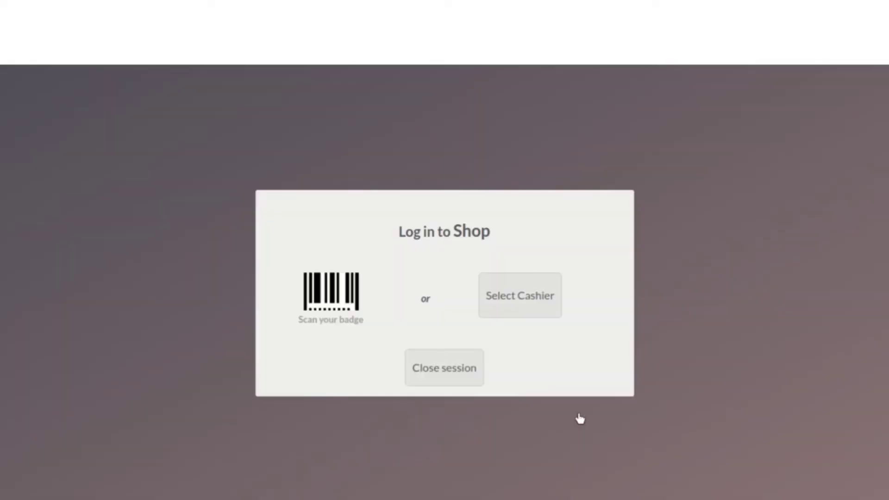
{"action": "left_click", "coordinate": [459, 363]}
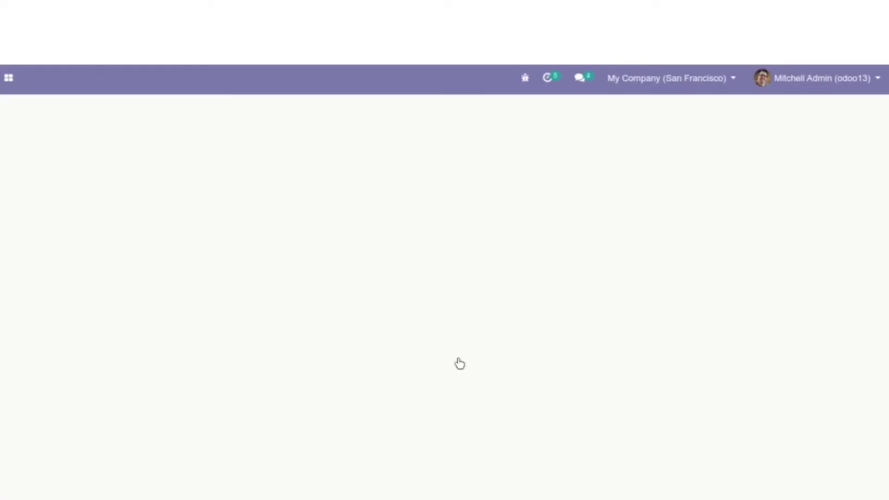
Reopen the Shop session, log in as the first cashier, and lock the register
{"action": "left_click", "coordinate": [53, 217]}
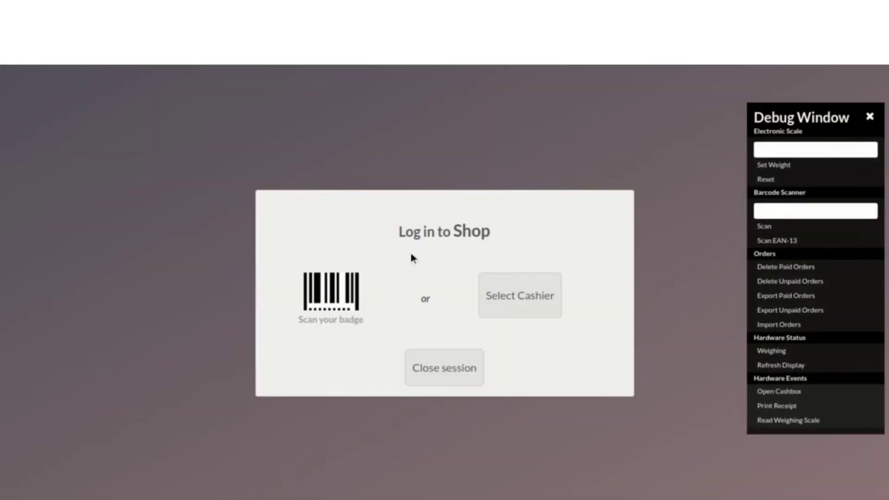
{"action": "left_click", "coordinate": [517, 296]}
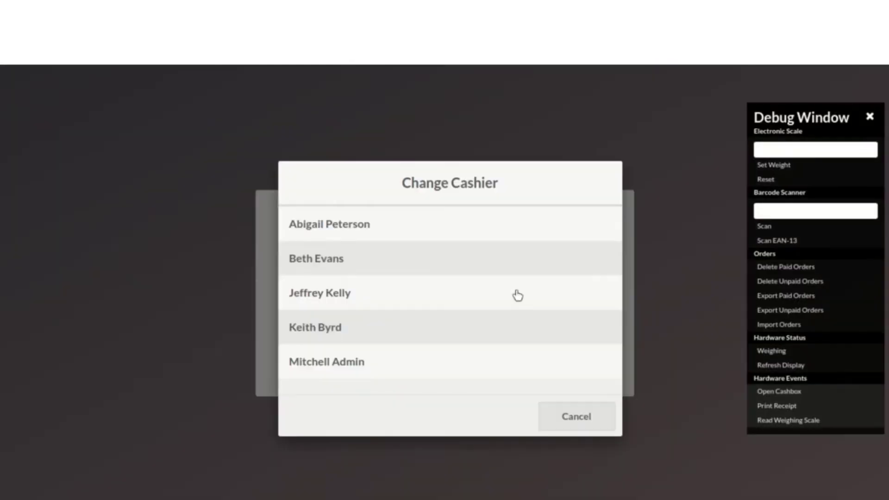
{"action": "left_click", "coordinate": [389, 231]}
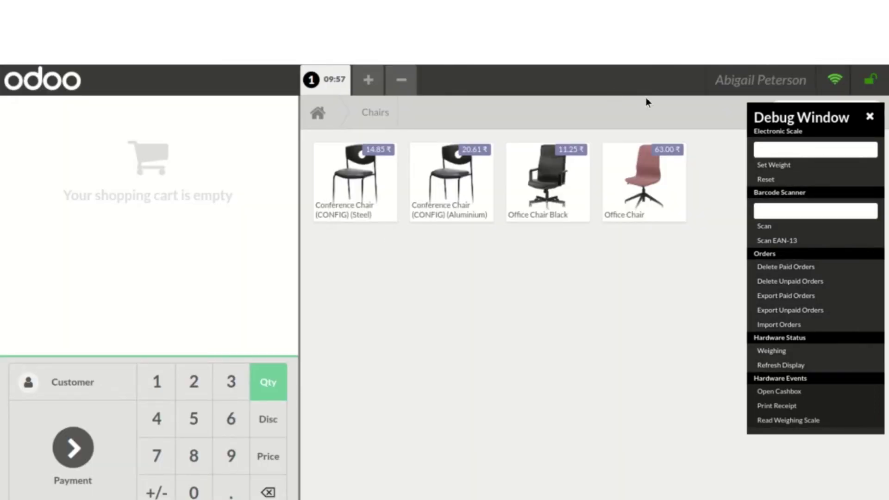
{"action": "left_click", "coordinate": [732, 81]}
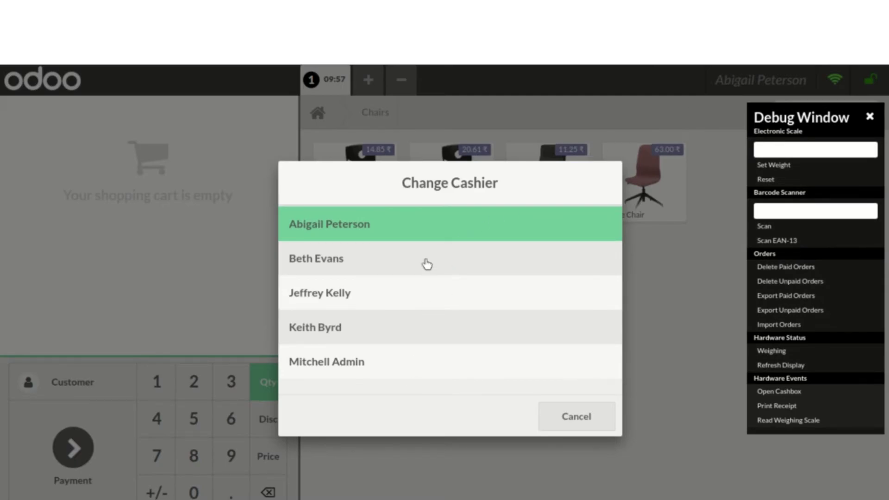
{"action": "left_click", "coordinate": [566, 416]}
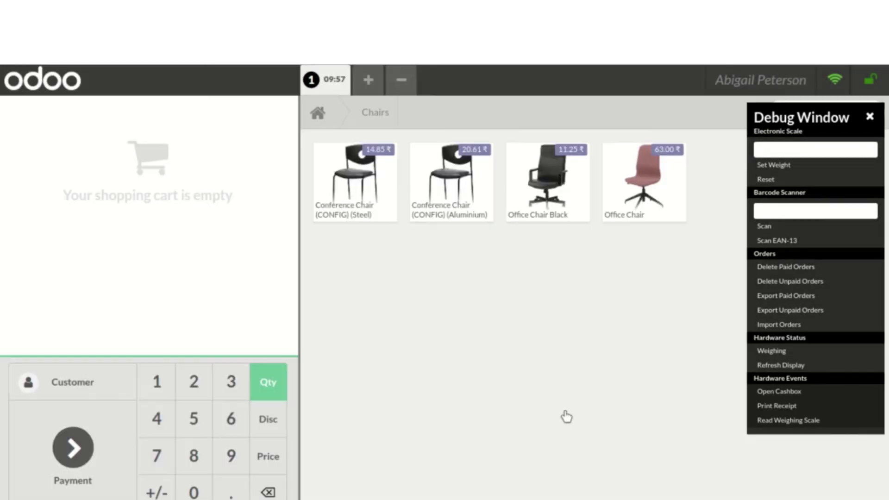
{"action": "left_click", "coordinate": [871, 117]}
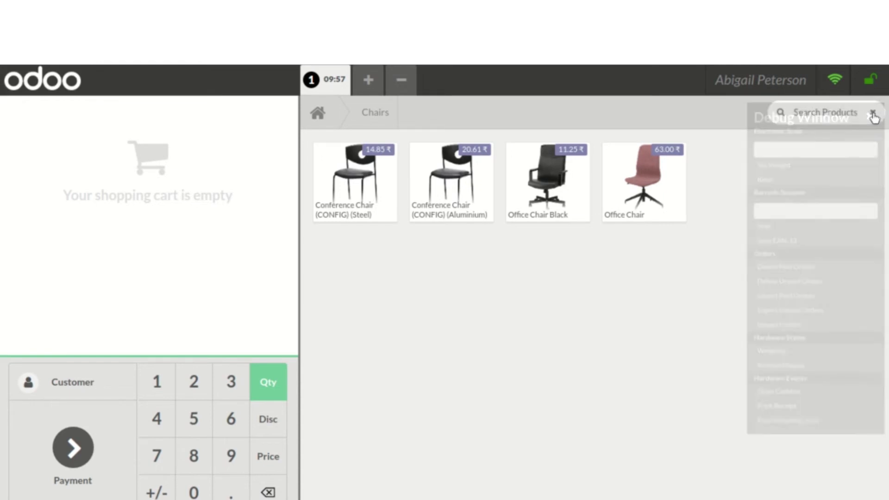
{"action": "left_click", "coordinate": [871, 86]}
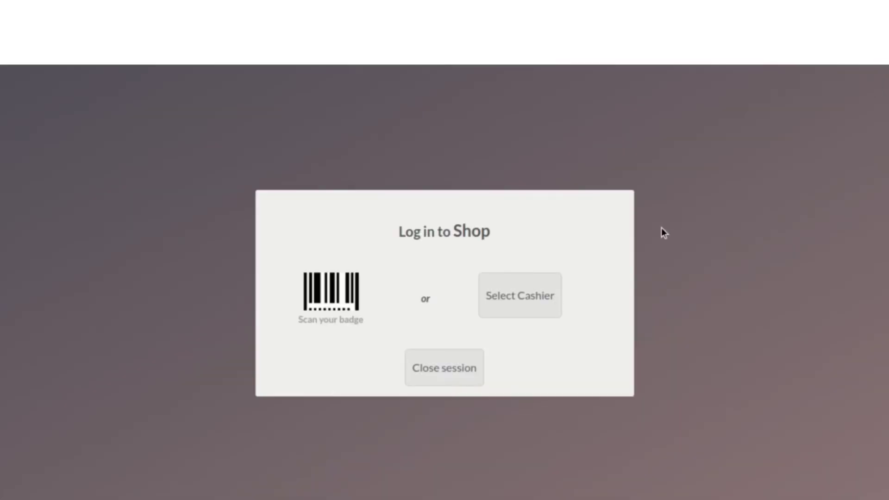
Close the session and open the Shop register settings
{"action": "left_click", "coordinate": [452, 373]}
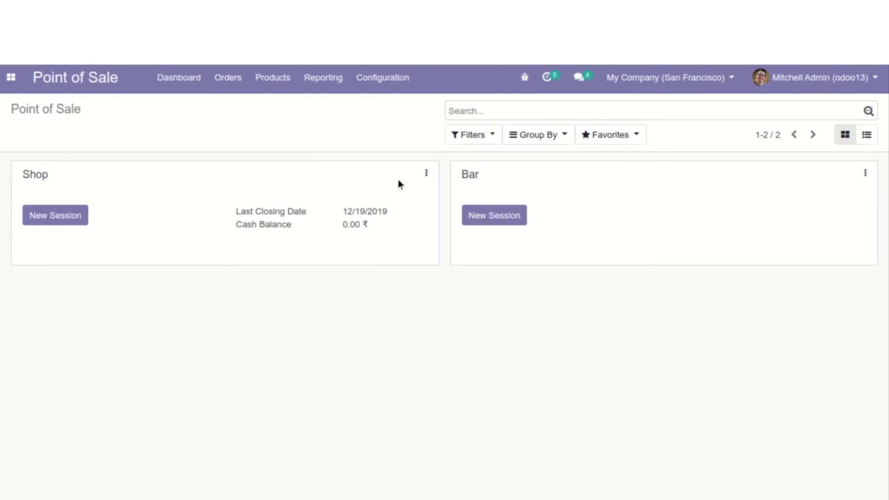
{"action": "left_click", "coordinate": [426, 173]}
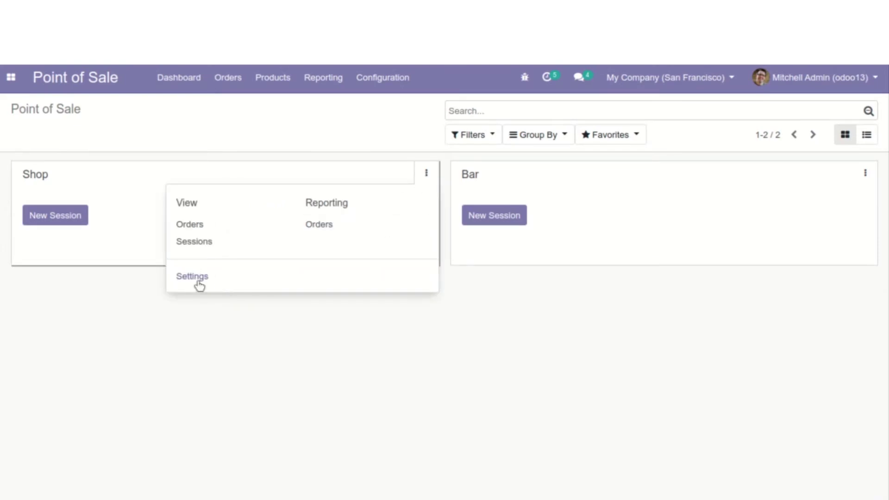
{"action": "left_click", "coordinate": [197, 279]}
Restrict the Shop register's product categories to Drinks, save, and return to the dashboard
{"action": "scroll", "coordinate": [479, 354], "scroll_direction": "down", "scroll_amount": 3}
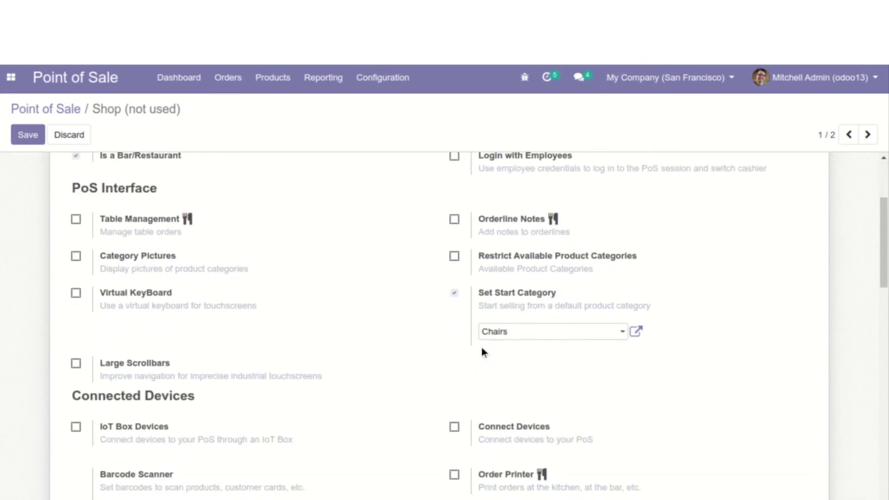
{"action": "left_click_drag", "start_coordinate": [479, 252], "coordinate": [620, 283]}
{"action": "left_click", "coordinate": [621, 283]}
{"action": "left_click_drag", "start_coordinate": [479, 253], "coordinate": [609, 277]}
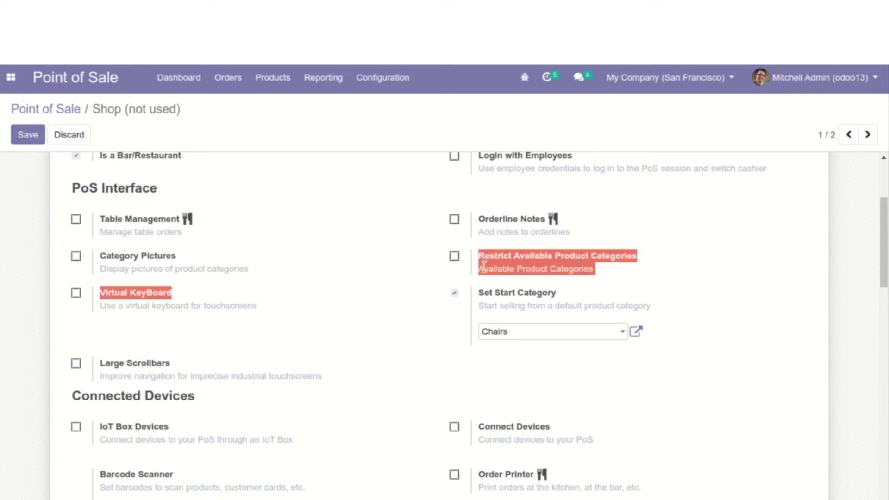
{"action": "left_click", "coordinate": [455, 257]}
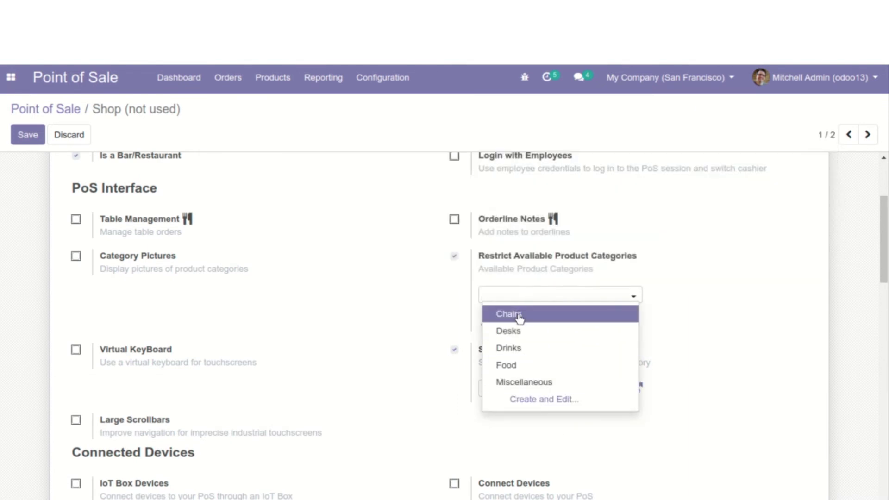
{"action": "left_click", "coordinate": [520, 348]}
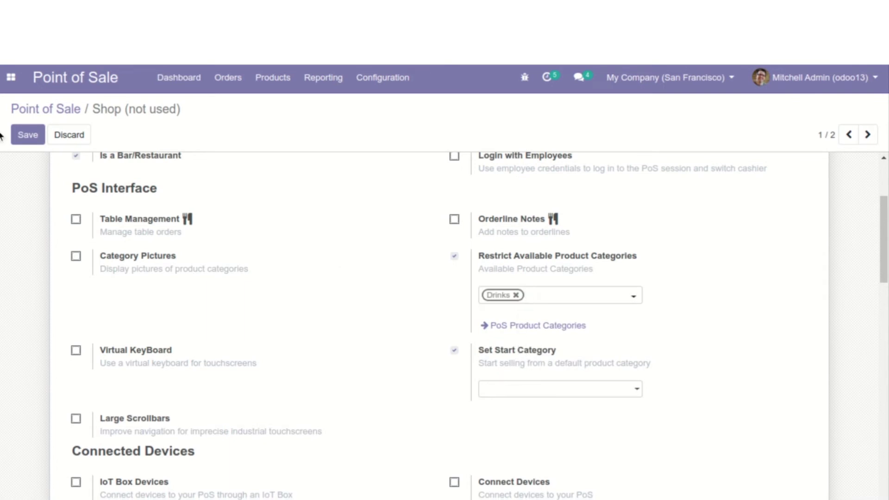
{"action": "left_click", "coordinate": [40, 141]}
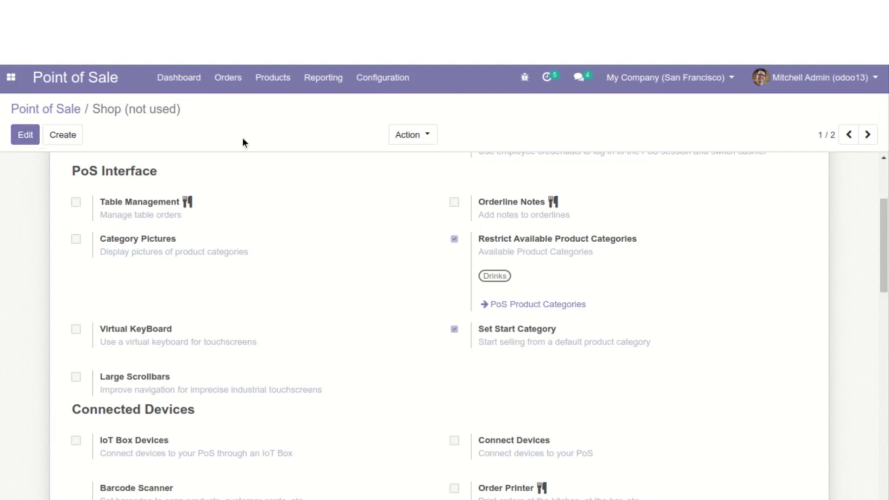
{"action": "left_click", "coordinate": [176, 78]}
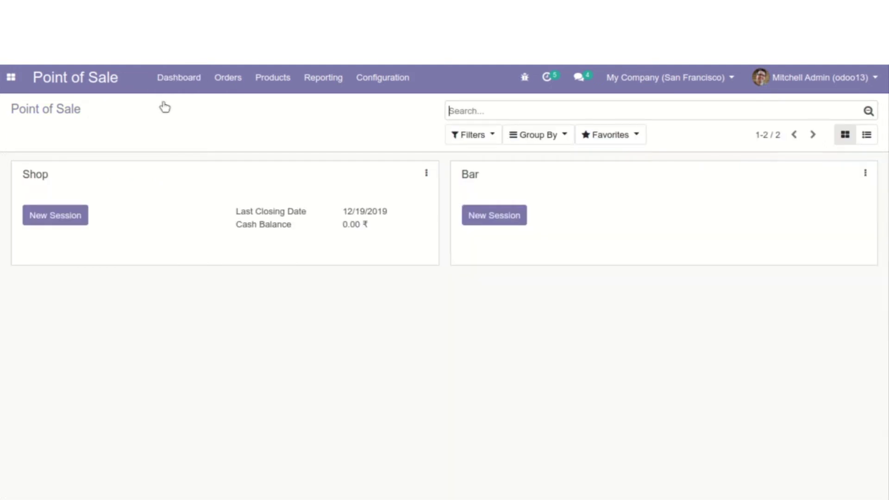
Start a new Shop session and browse the Drinks category
{"action": "left_click", "coordinate": [72, 216]}
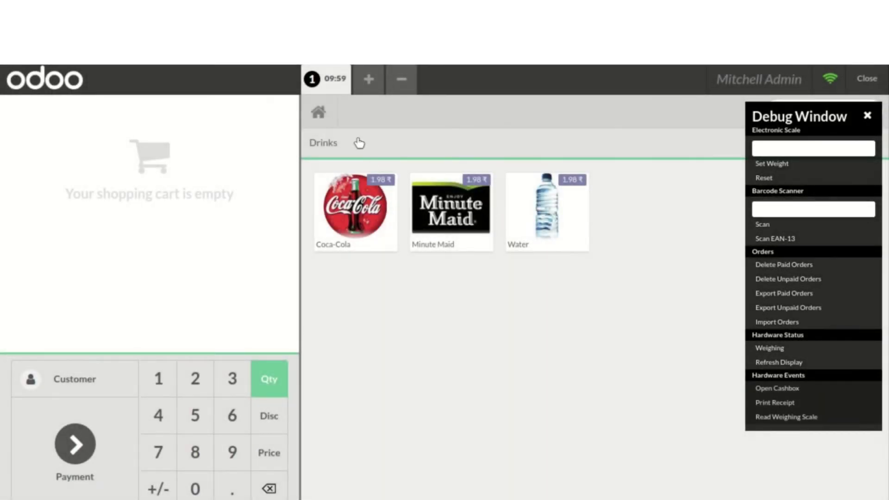
{"action": "left_click", "coordinate": [326, 147]}
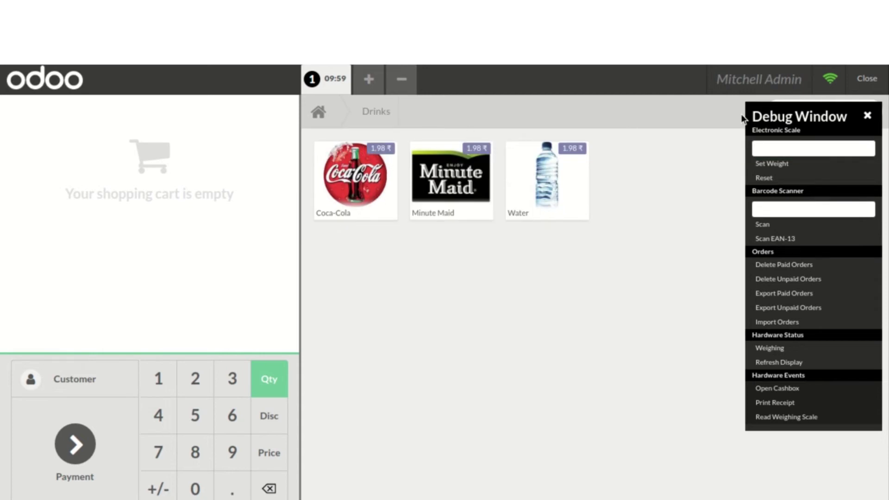
{"action": "left_click", "coordinate": [867, 117]}
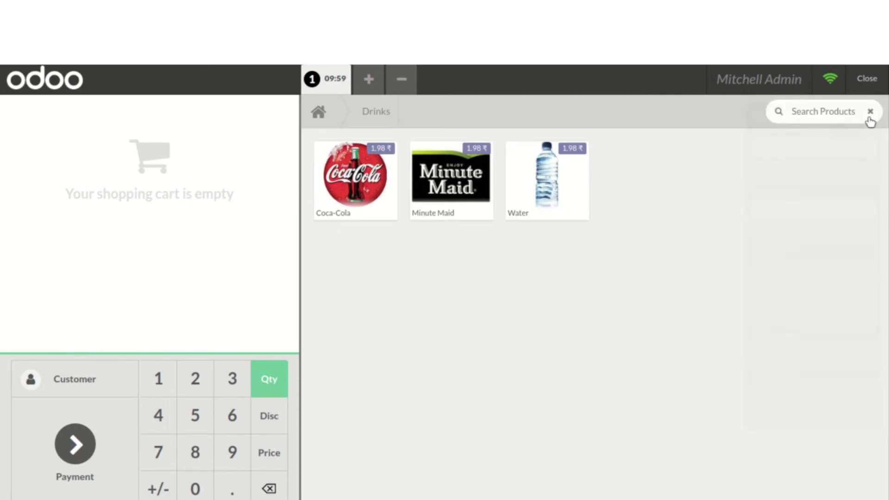
Search products for 'burger', clear the search, and close the session
{"action": "left_click", "coordinate": [826, 110]}
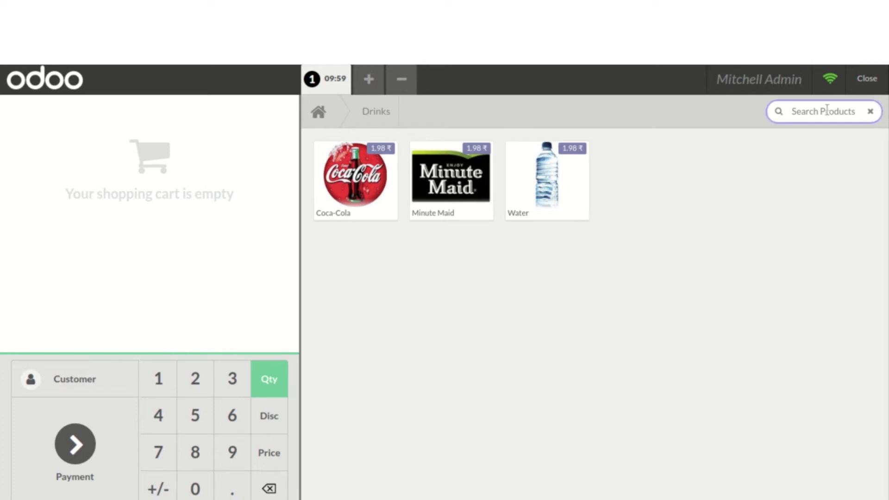
{"action": "type", "text": "burger"}
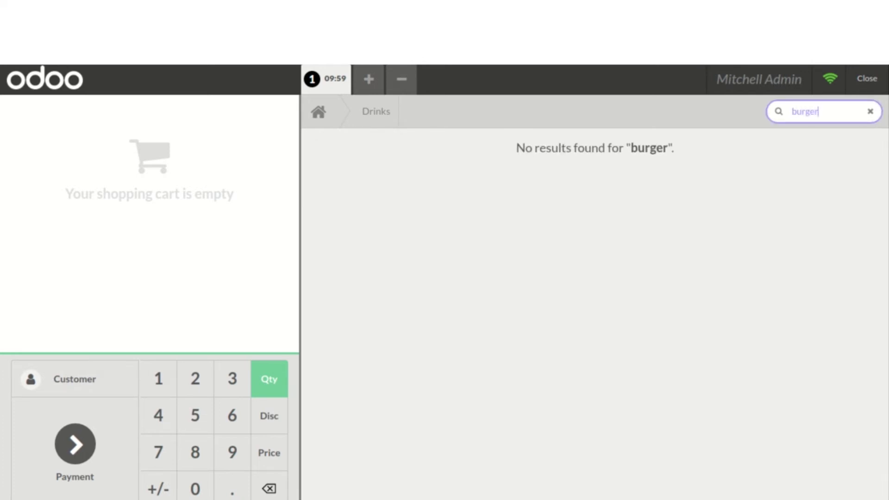
{"action": "left_click", "coordinate": [667, 149]}
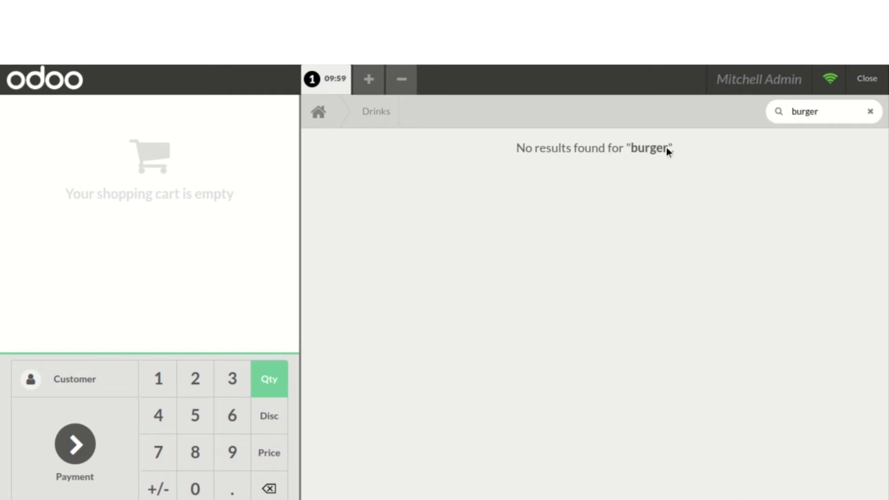
{"action": "left_click", "coordinate": [820, 111]}
{"action": "key", "text": "BackSpace"}
{"action": "key", "text": "BackSpace"}
{"action": "key", "text": "BackSpace"}
{"action": "key", "text": "BackSpace"}
{"action": "key", "text": "BackSpace"}
{"action": "key", "text": "BackSpace"}
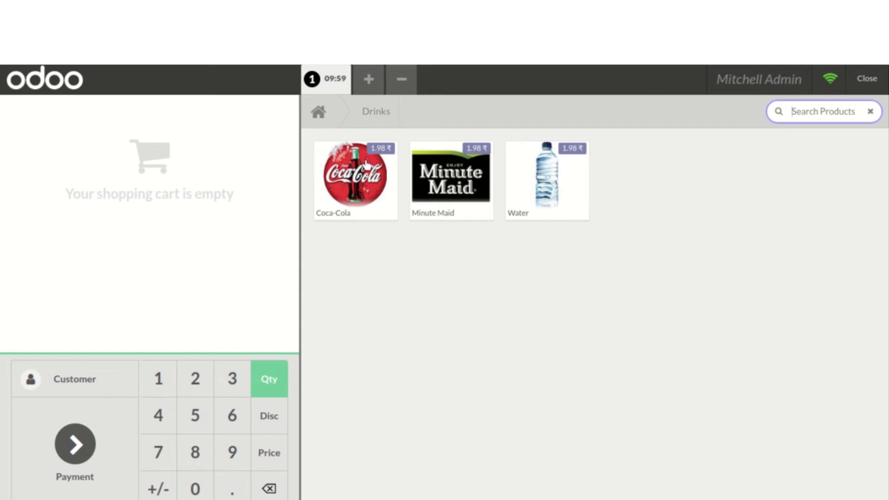
{"action": "left_click", "coordinate": [874, 83]}
{"action": "left_click", "coordinate": [876, 84]}
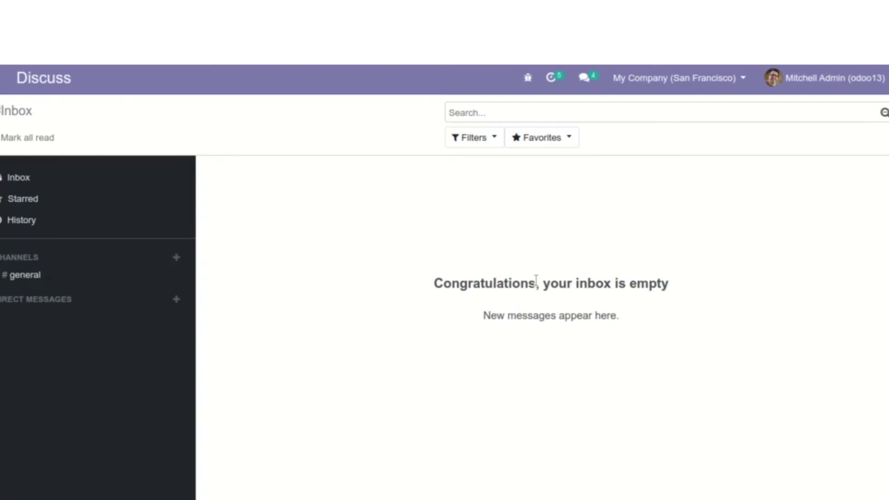
Go to Settings, find the Business Documents Layout field, and open Configure Document Layout
{"action": "scroll", "coordinate": [440, 355], "scroll_direction": "down", "scroll_amount": 1}
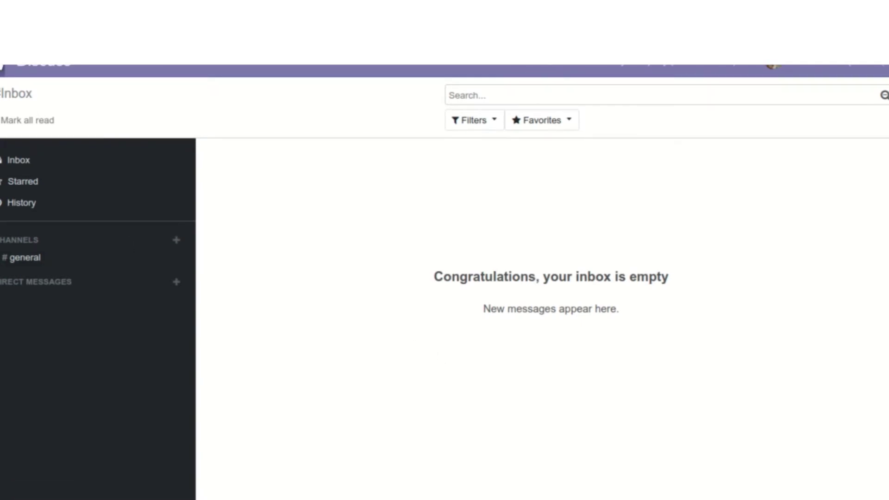
{"action": "left_click", "coordinate": [2, 65]}
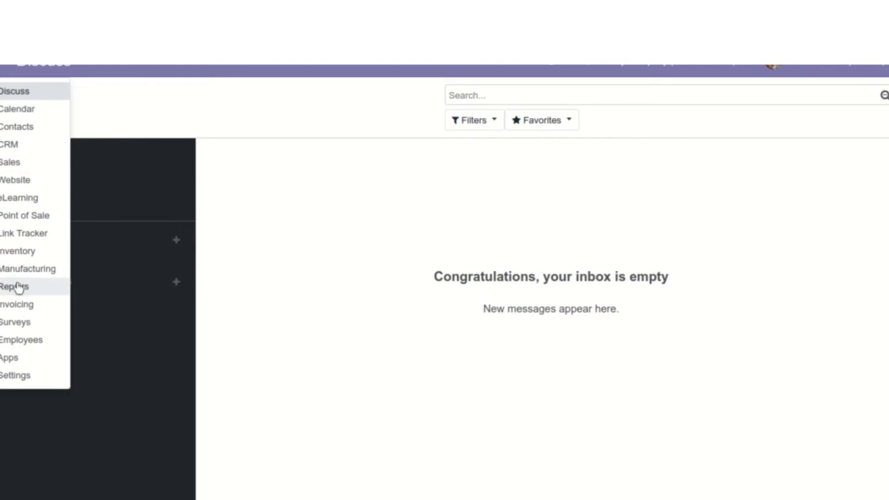
{"action": "left_click", "coordinate": [22, 377]}
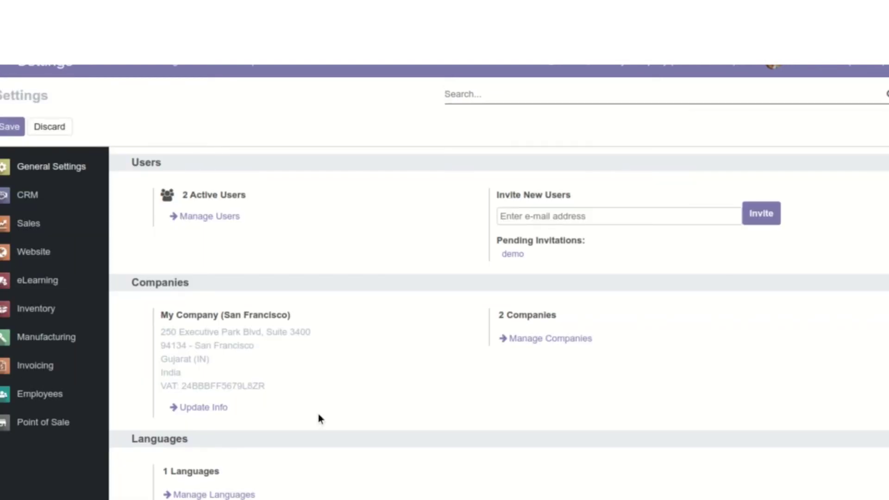
{"action": "scroll", "coordinate": [346, 362], "scroll_direction": "down", "scroll_amount": 5}
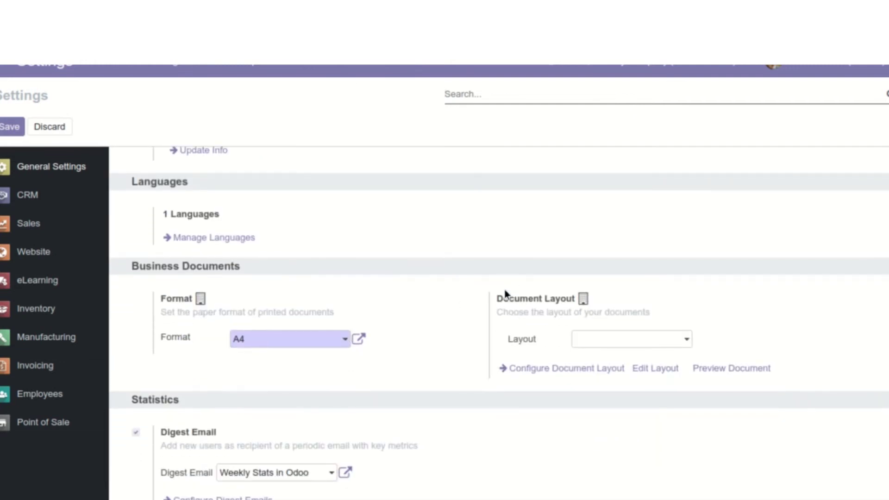
{"action": "left_click_drag", "start_coordinate": [498, 296], "coordinate": [683, 319]}
{"action": "left_click", "coordinate": [682, 320]}
{"action": "left_click", "coordinate": [656, 345]}
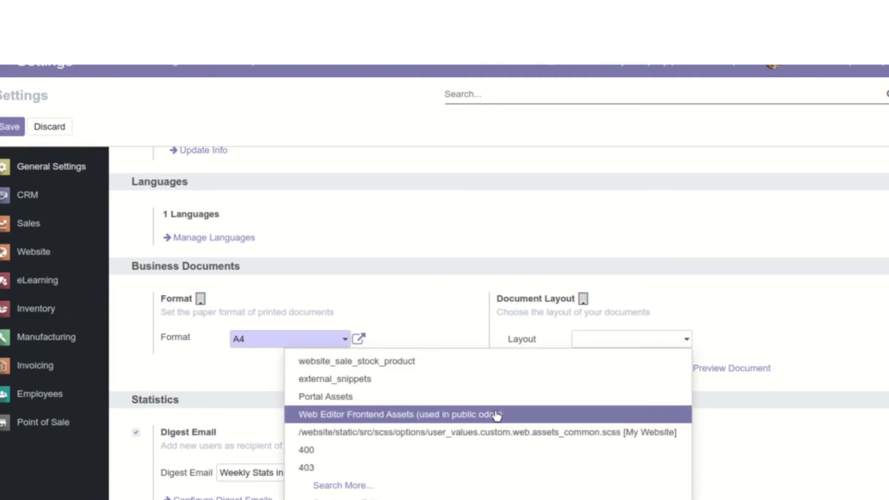
{"action": "left_click", "coordinate": [681, 275]}
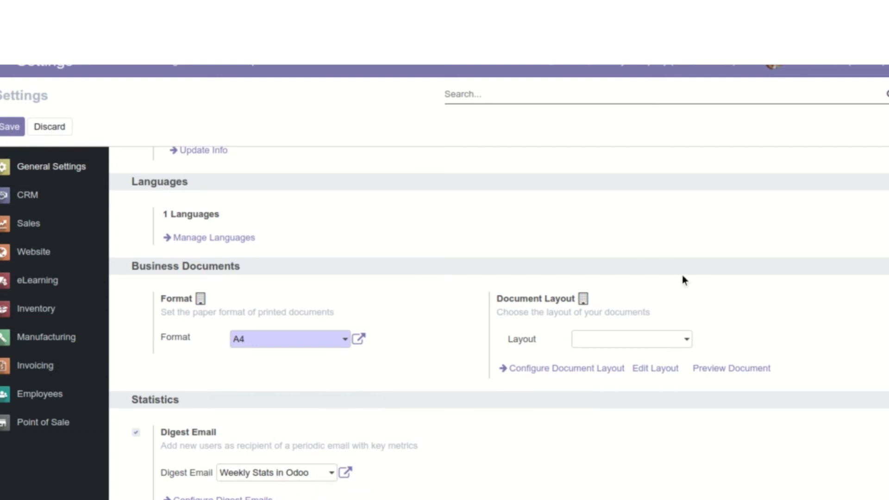
{"action": "left_click", "coordinate": [560, 373]}
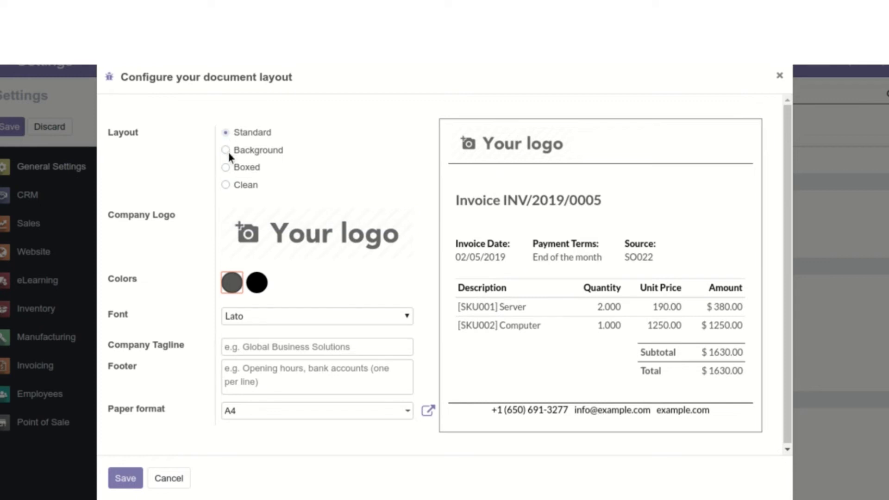
Preview the Background, Boxed, Clean and Standard layouts and inspect the primary and secondary colours
{"action": "left_click", "coordinate": [225, 150]}
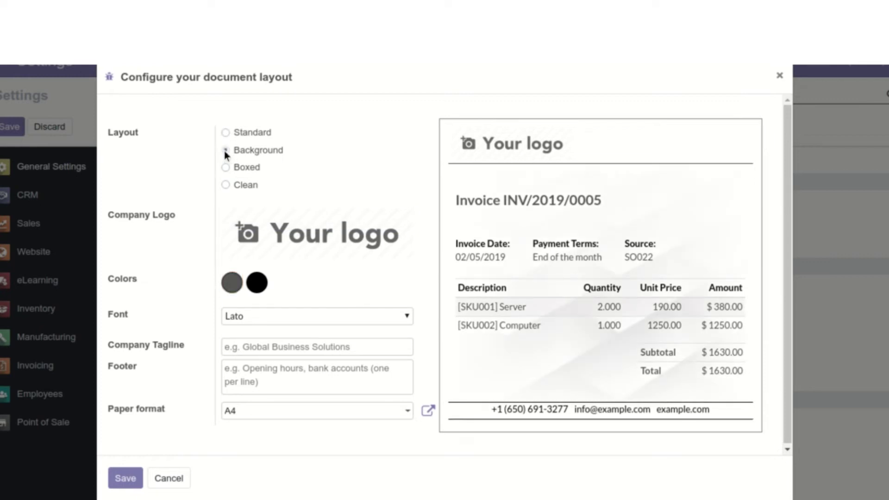
{"action": "left_click", "coordinate": [225, 168]}
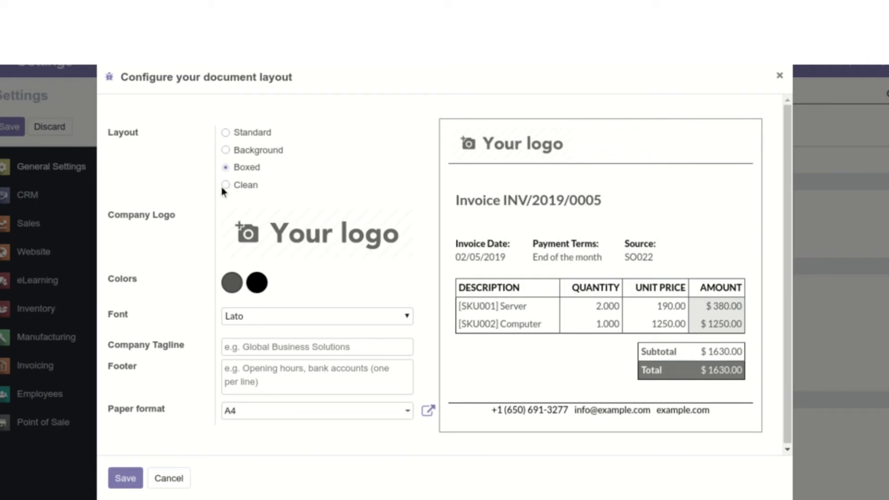
{"action": "left_click", "coordinate": [227, 185]}
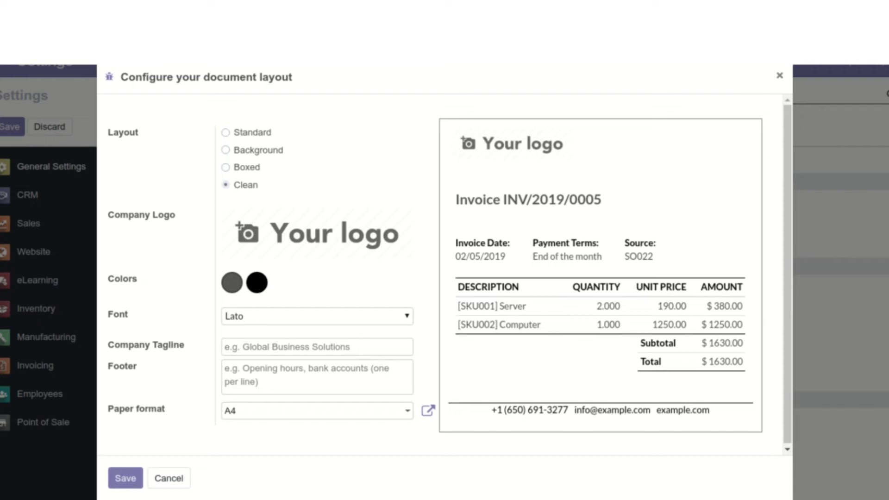
{"action": "left_click", "coordinate": [225, 133]}
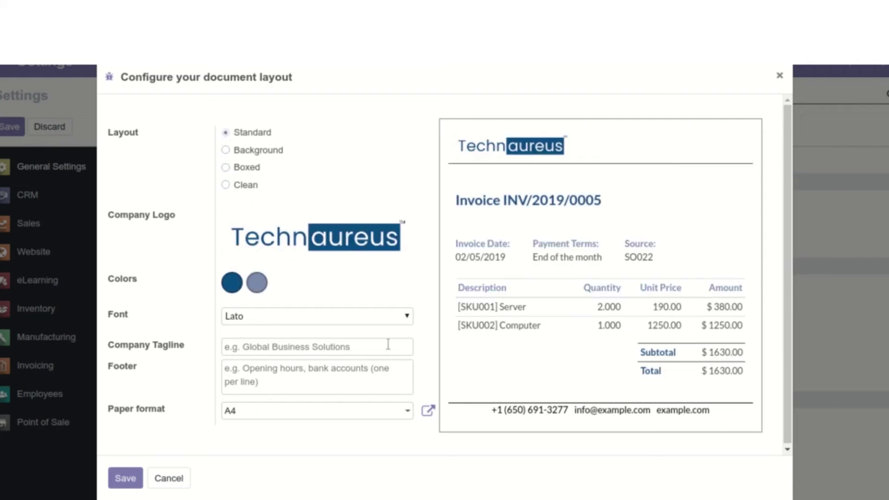
{"action": "left_click", "coordinate": [236, 283]}
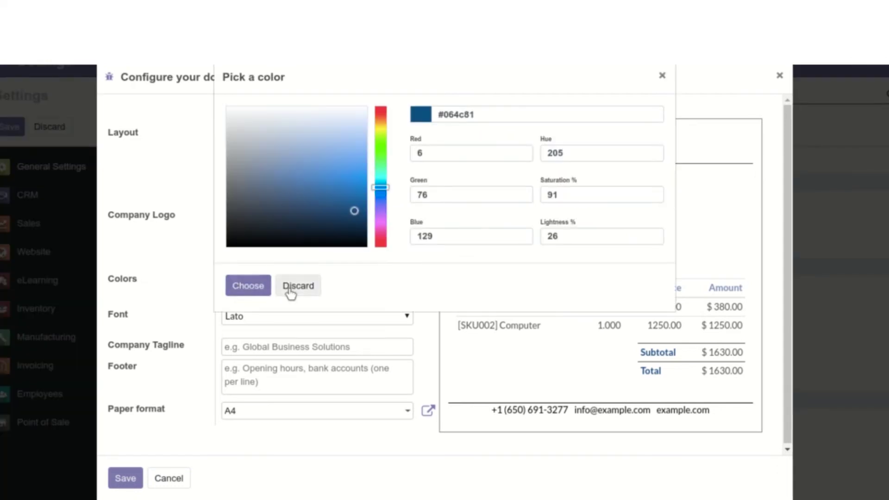
{"action": "left_click", "coordinate": [291, 291]}
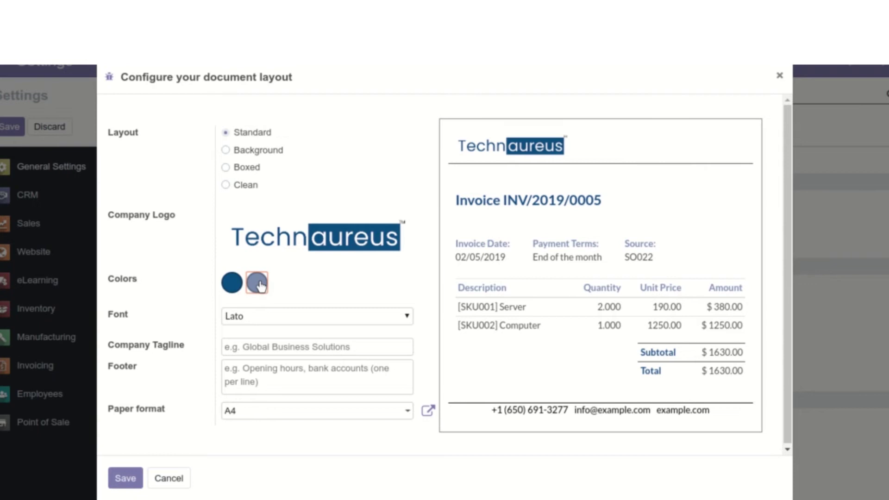
{"action": "left_click", "coordinate": [257, 283]}
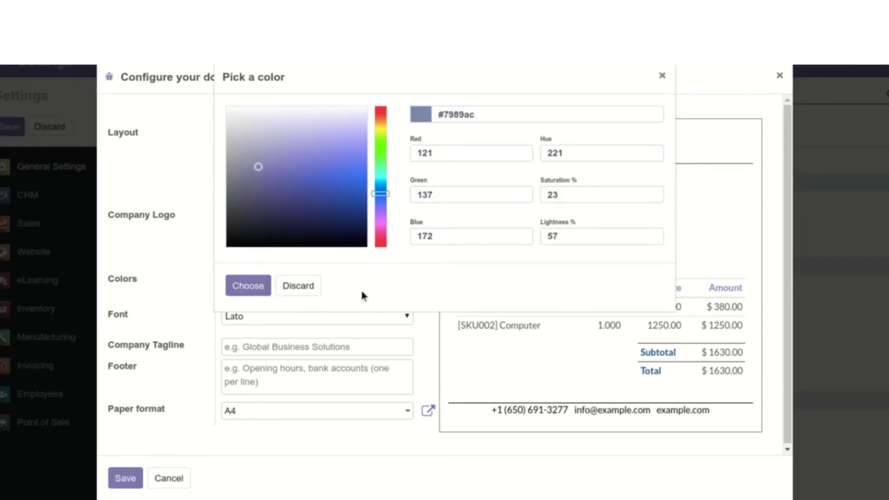
{"action": "left_click", "coordinate": [309, 292]}
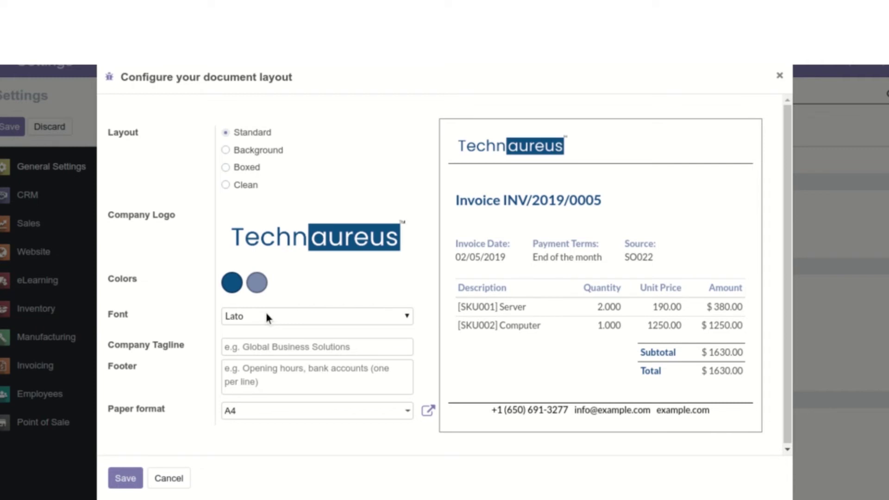
Choose the Raleway font and Background layout, then save the document layout
{"action": "left_click", "coordinate": [259, 363]}
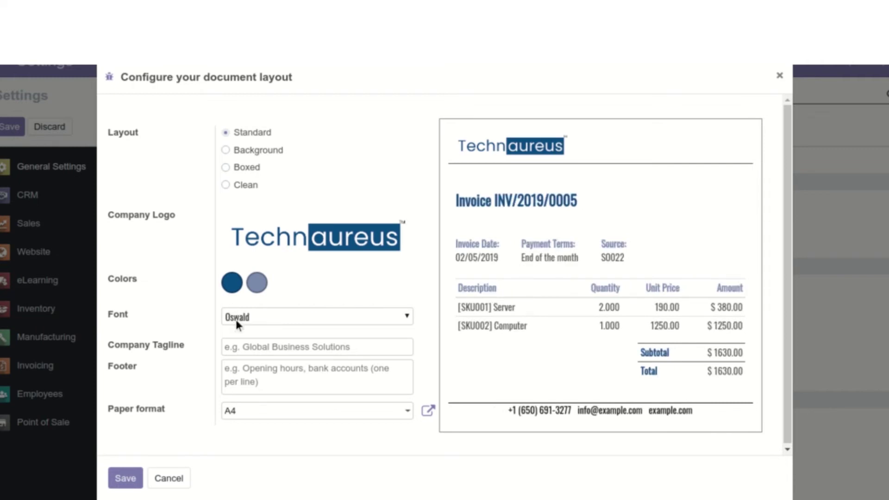
{"action": "left_click", "coordinate": [248, 393]}
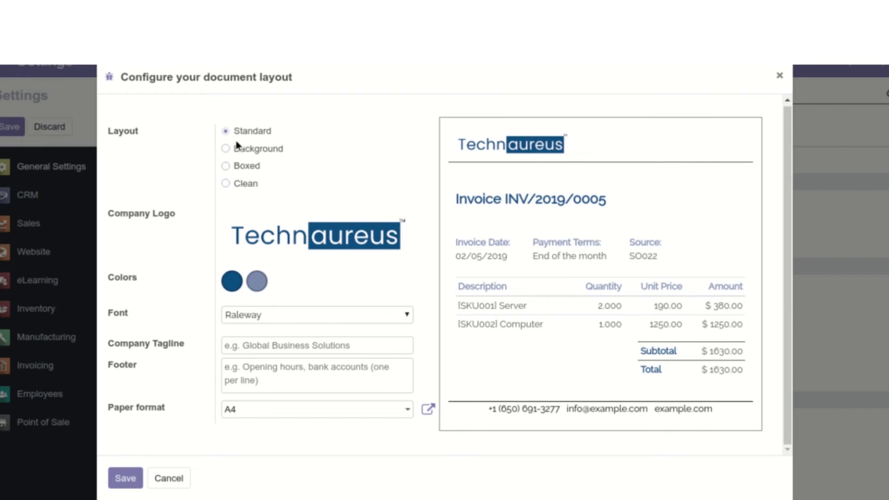
{"action": "left_click", "coordinate": [226, 148]}
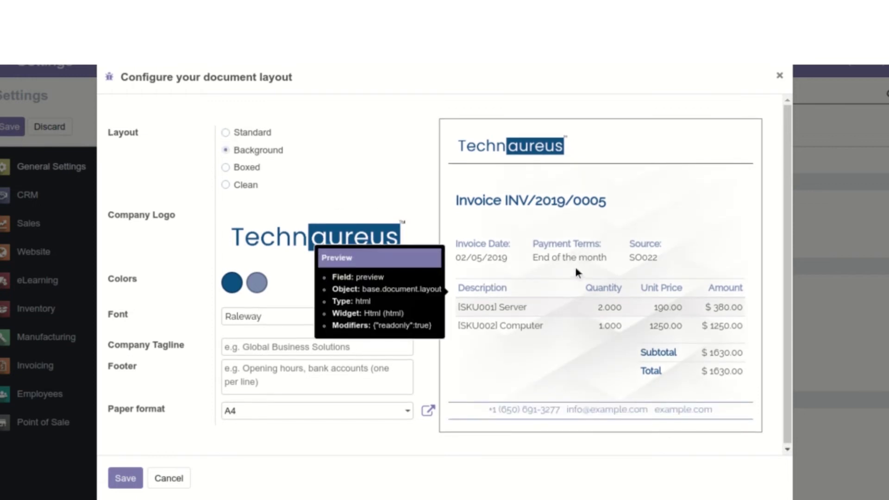
{"action": "left_click", "coordinate": [127, 480]}
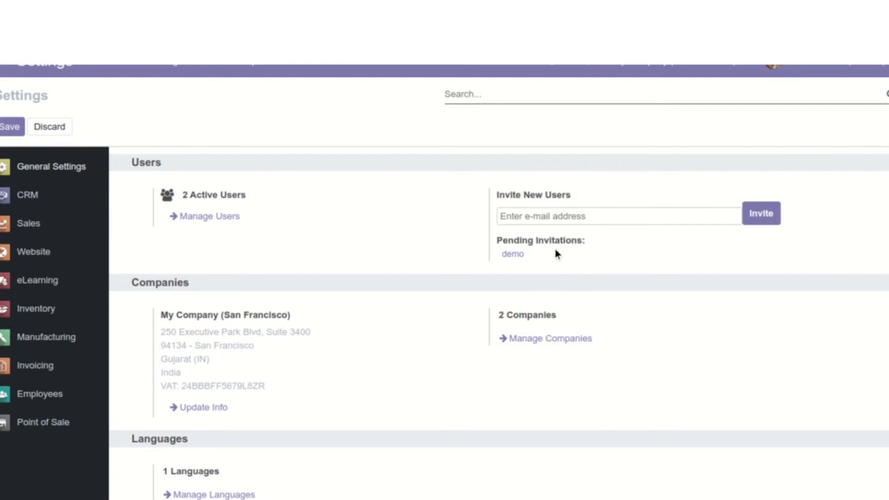
Scroll to Business Documents and preview a sample document in the Background layout
{"action": "scroll", "coordinate": [555, 250], "scroll_direction": "down", "scroll_amount": 7}
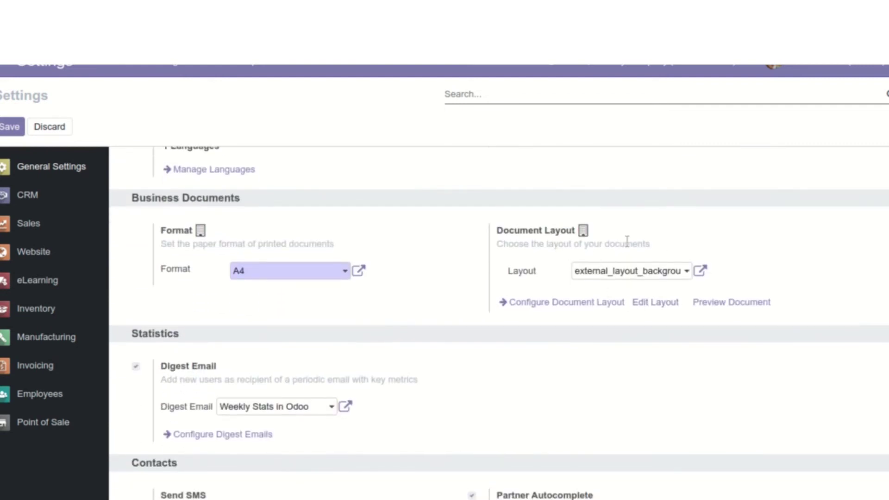
{"action": "left_click", "coordinate": [711, 308]}
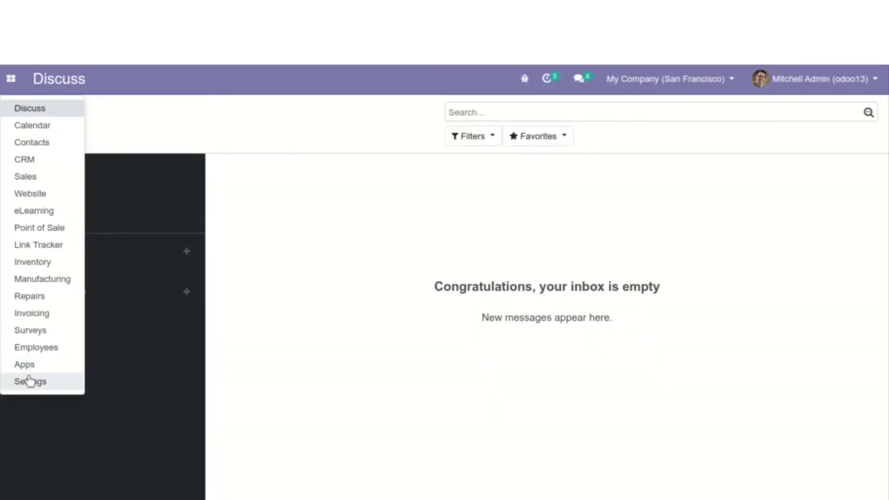
Go to Settings > Users & Companies > Users to list the internal users
{"action": "left_click", "coordinate": [39, 390]}
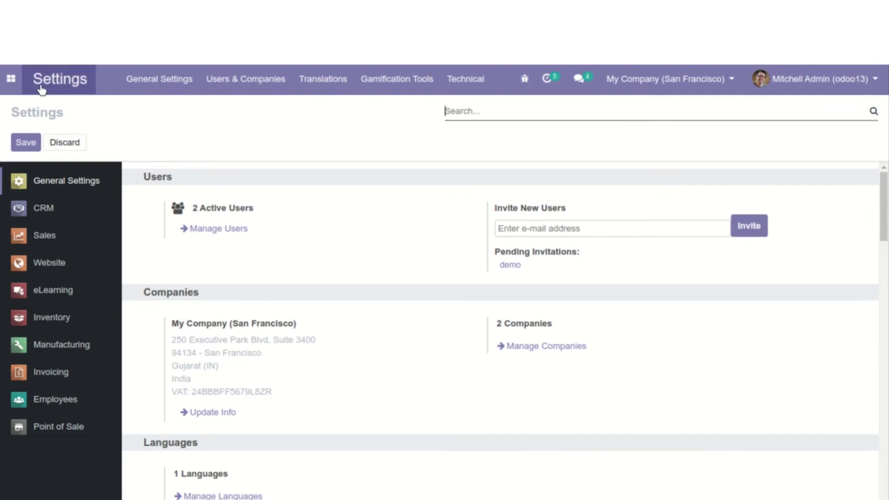
{"action": "left_click", "coordinate": [241, 91]}
{"action": "left_click", "coordinate": [185, 79]}
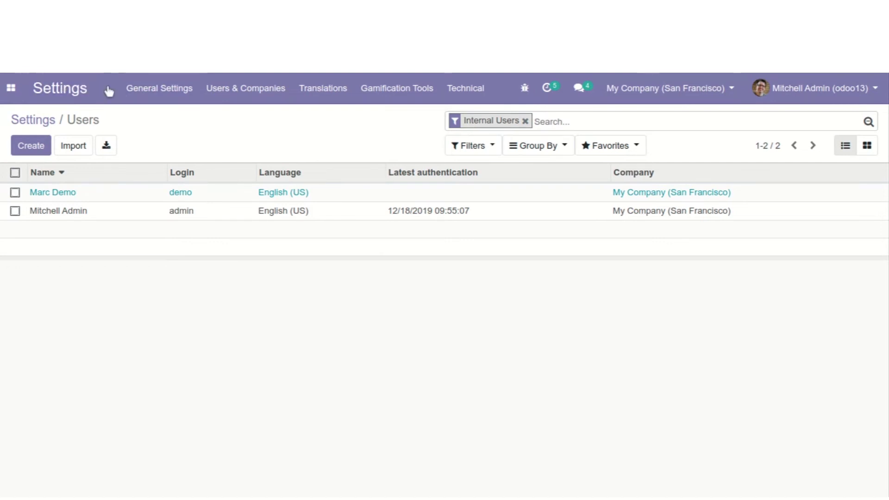
Open the administrator's own profile from the user account menu
{"action": "left_click", "coordinate": [795, 90]}
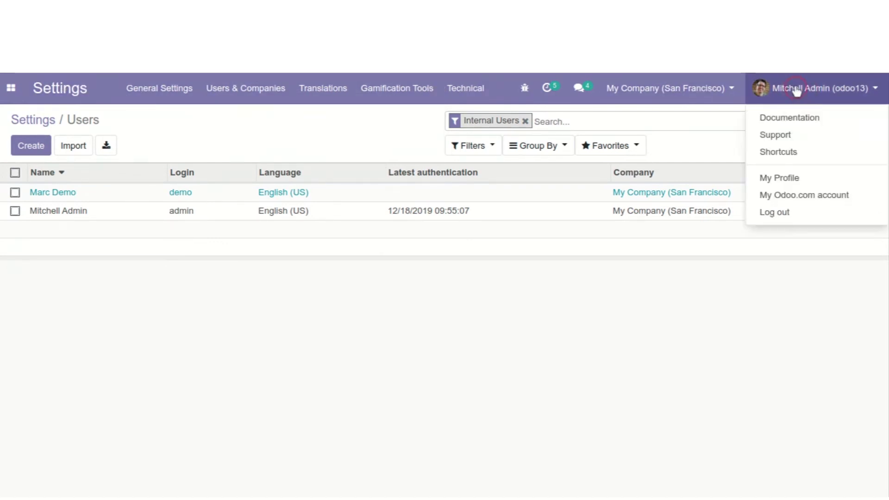
{"action": "left_click", "coordinate": [782, 185]}
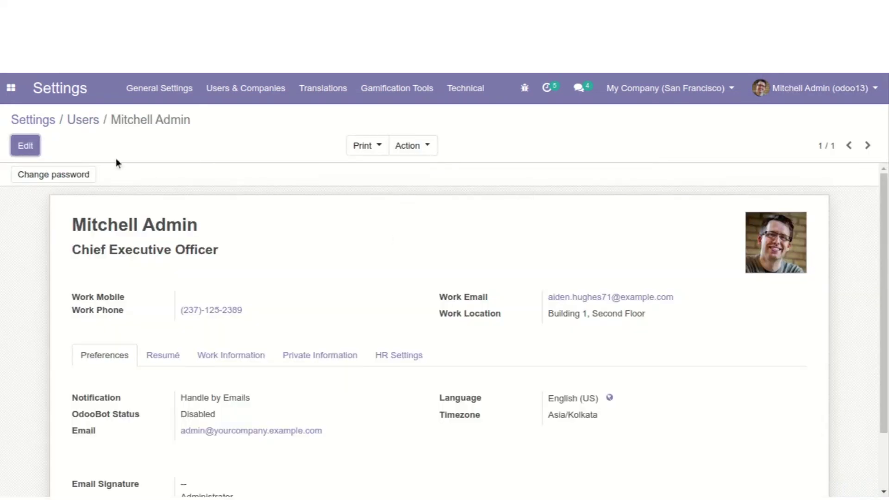
{"action": "left_click", "coordinate": [824, 94]}
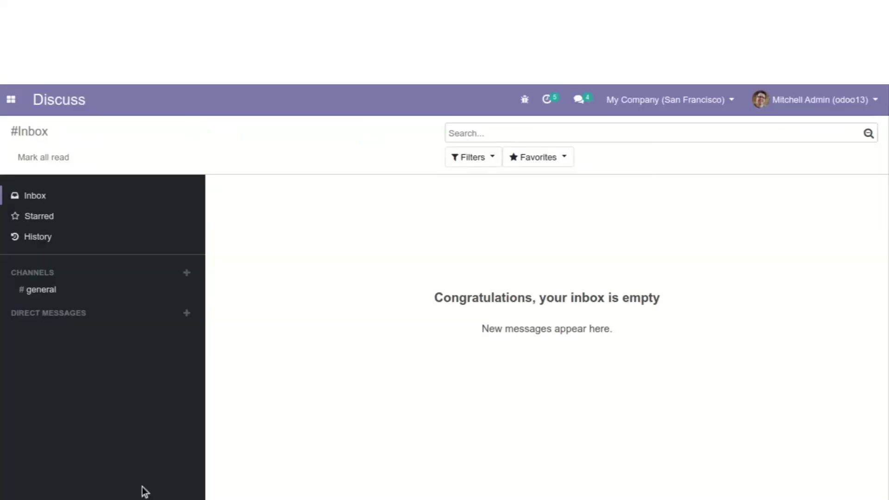
Return to Settings > Users & Companies > Users and open the demo user's record
{"action": "left_click", "coordinate": [12, 103]}
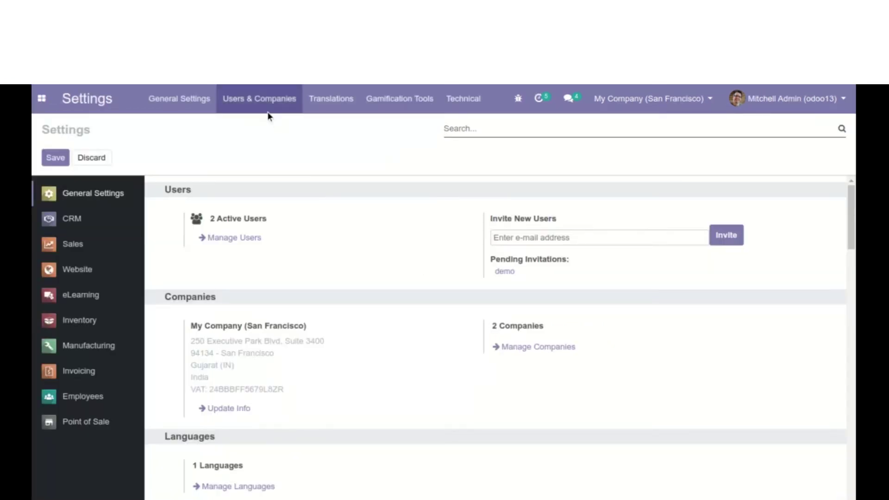
{"action": "left_click", "coordinate": [261, 106]}
{"action": "left_click", "coordinate": [266, 126]}
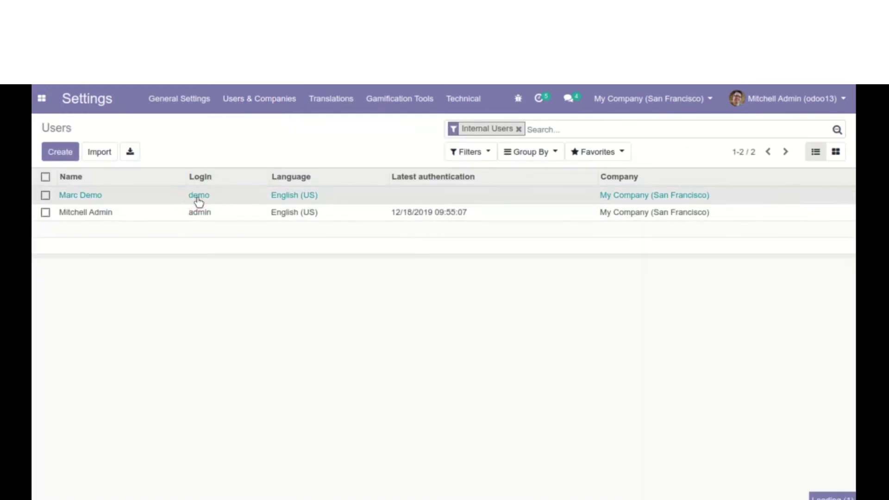
{"action": "left_click", "coordinate": [198, 199]}
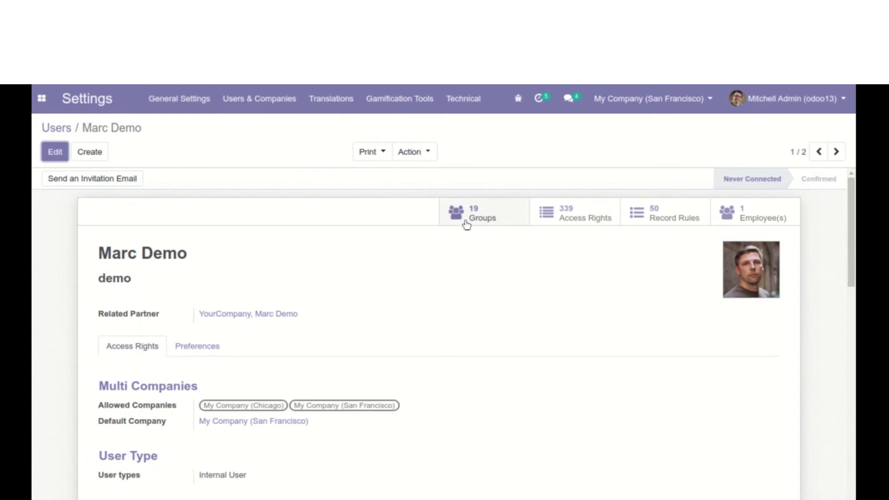
Inspect the demo user's 19 groups and 339 access rights, returning to the user form
{"action": "left_click", "coordinate": [444, 221]}
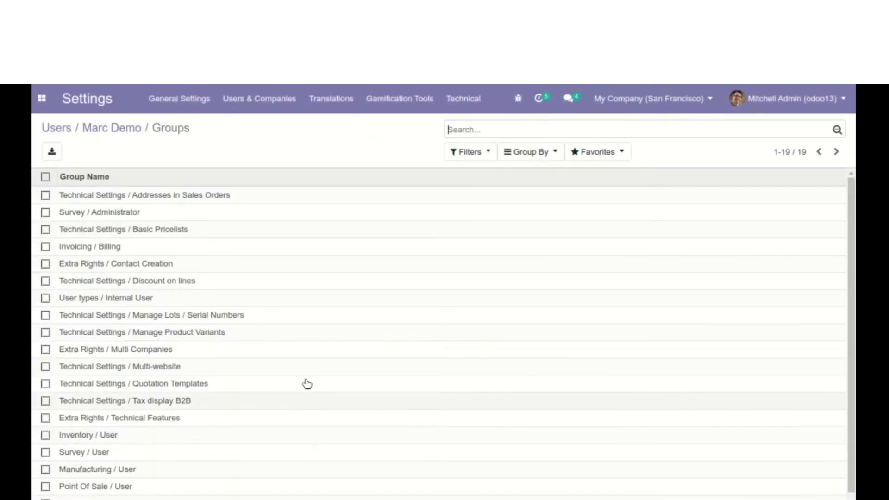
{"action": "left_click", "coordinate": [119, 128]}
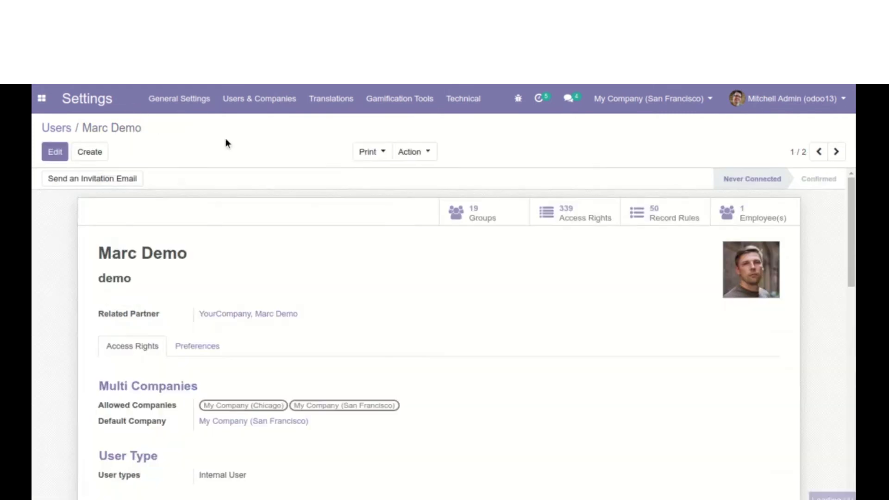
{"action": "left_click", "coordinate": [574, 215]}
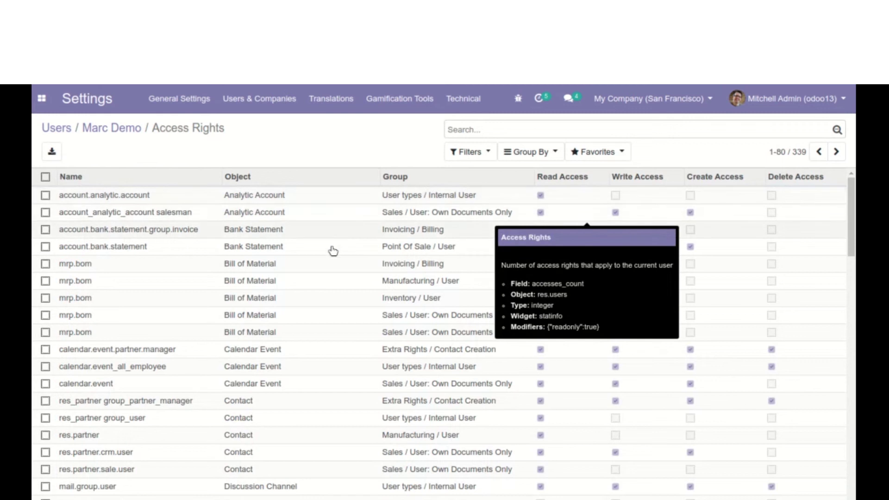
{"action": "scroll", "coordinate": [314, 369], "scroll_direction": "down", "scroll_amount": 5}
{"action": "scroll", "coordinate": [288, 449], "scroll_direction": "up", "scroll_amount": 5}
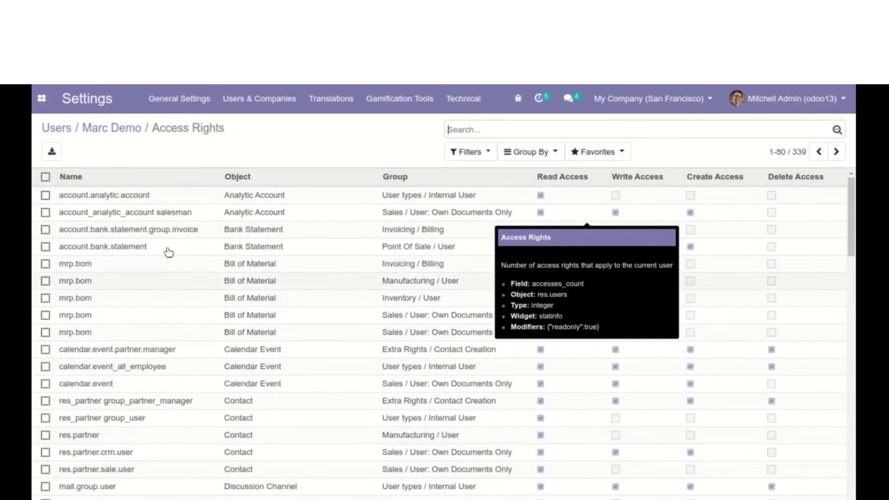
{"action": "left_click", "coordinate": [116, 132]}
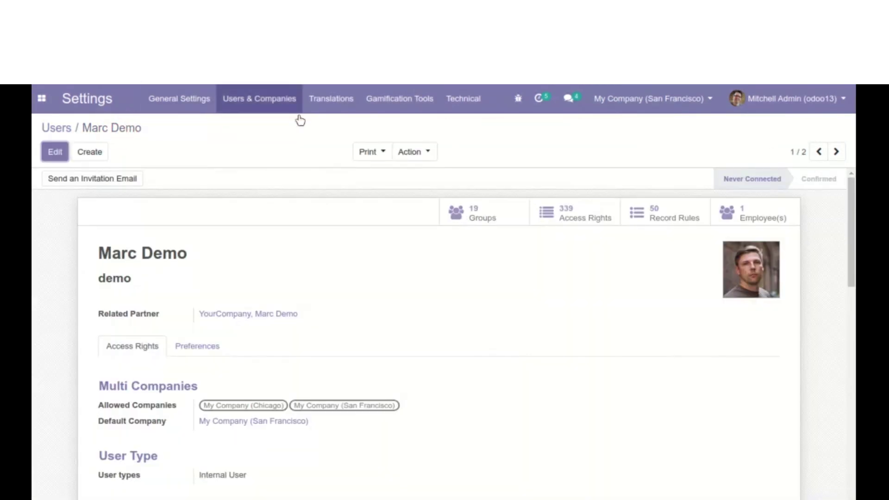
Review the demo user's record rules and linked employee
{"action": "left_click", "coordinate": [655, 215]}
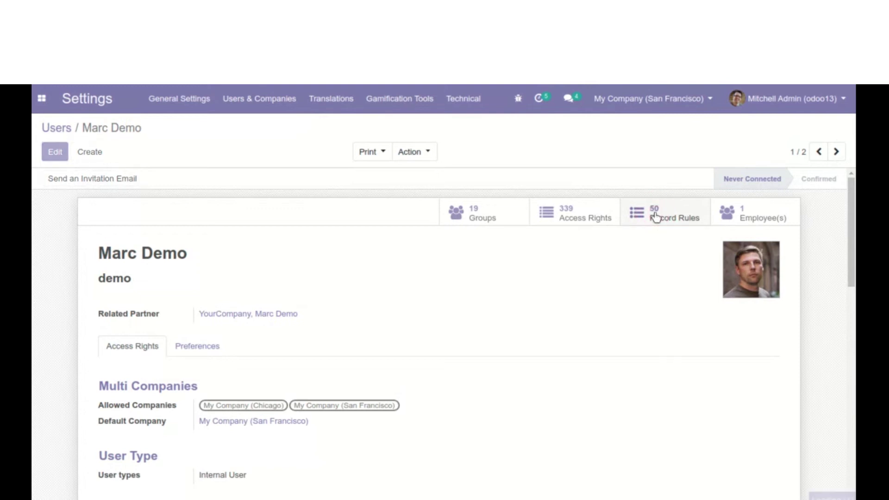
{"action": "scroll", "coordinate": [401, 291], "scroll_direction": "down", "scroll_amount": 10}
{"action": "scroll", "coordinate": [401, 292], "scroll_direction": "up", "scroll_amount": 10}
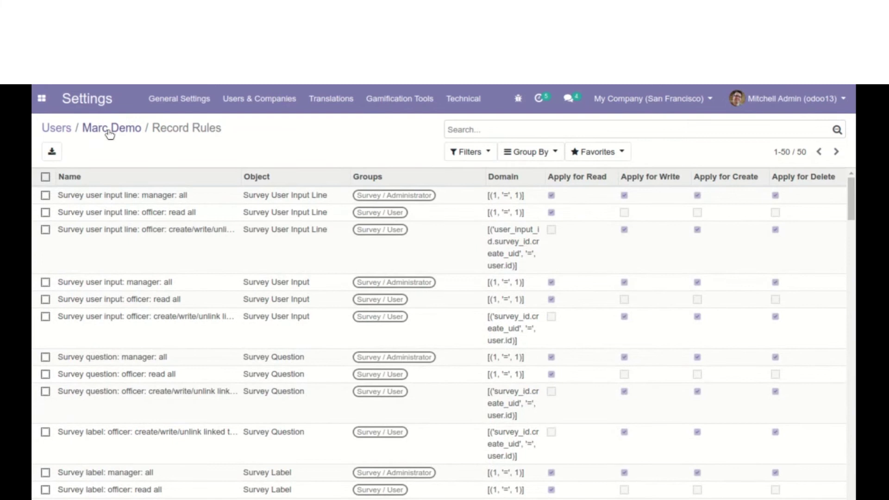
{"action": "left_click", "coordinate": [104, 132]}
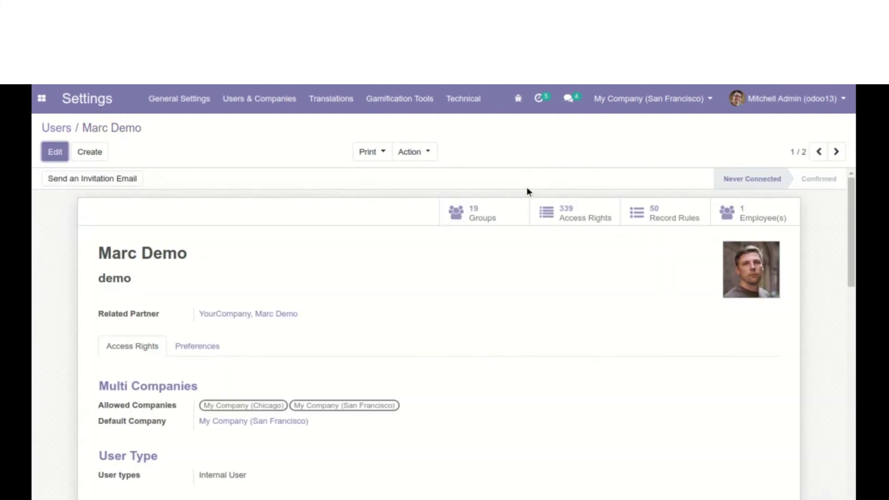
{"action": "left_click", "coordinate": [742, 219]}
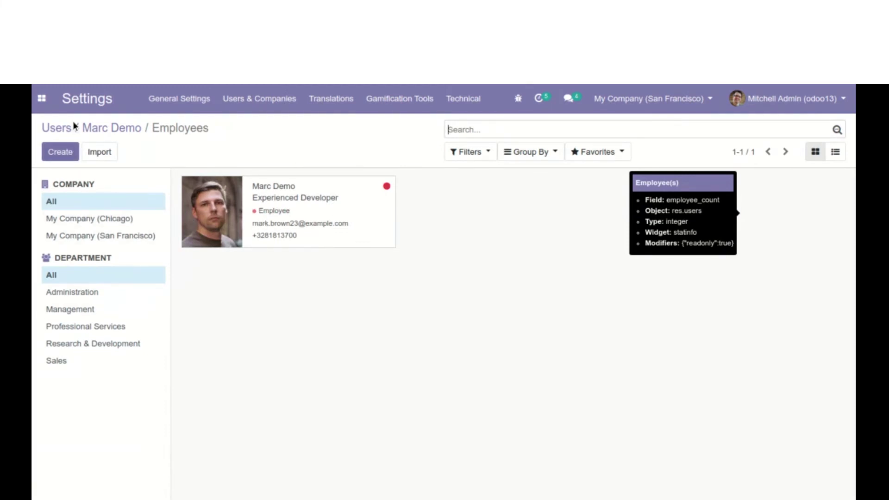
{"action": "left_click", "coordinate": [105, 131]}
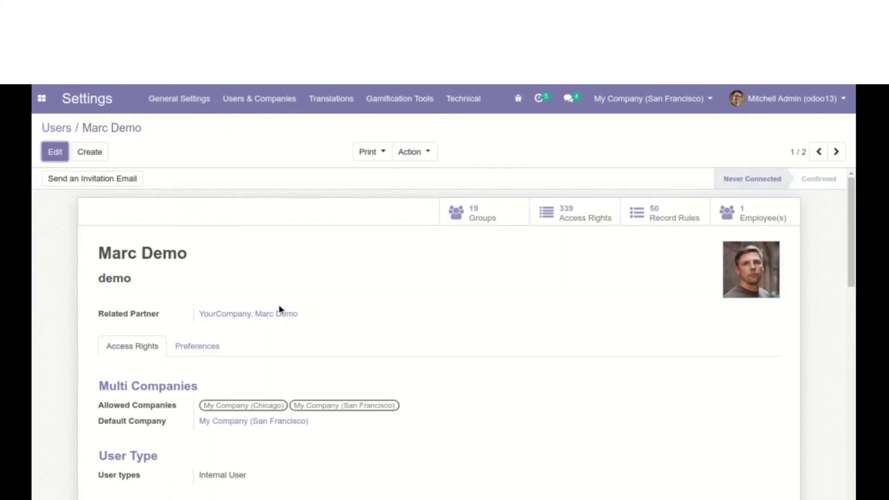
Look over the user's Access Rights tab and the language and timezone Preferences
{"action": "scroll", "coordinate": [325, 298], "scroll_direction": "down", "scroll_amount": 7}
{"action": "scroll", "coordinate": [326, 298], "scroll_direction": "up", "scroll_amount": 3}
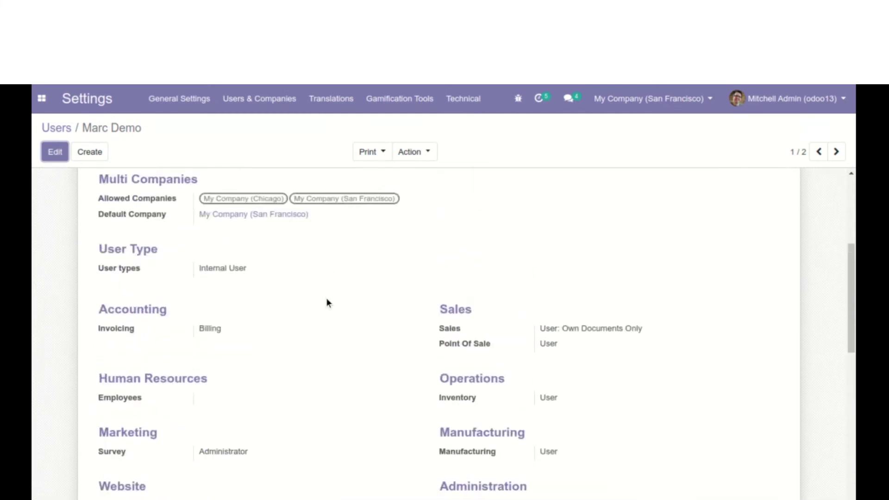
{"action": "scroll", "coordinate": [327, 302], "scroll_direction": "up", "scroll_amount": 3}
{"action": "left_click", "coordinate": [114, 280]}
{"action": "left_click", "coordinate": [200, 279]}
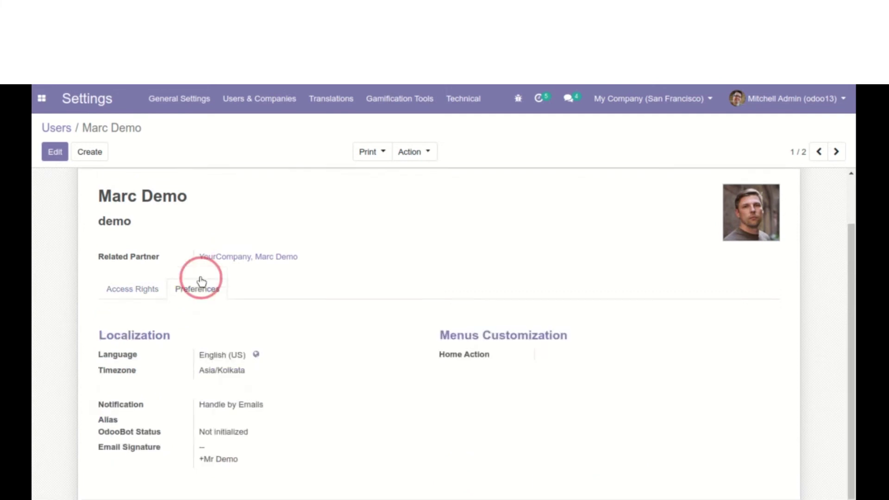
{"action": "left_click", "coordinate": [204, 288]}
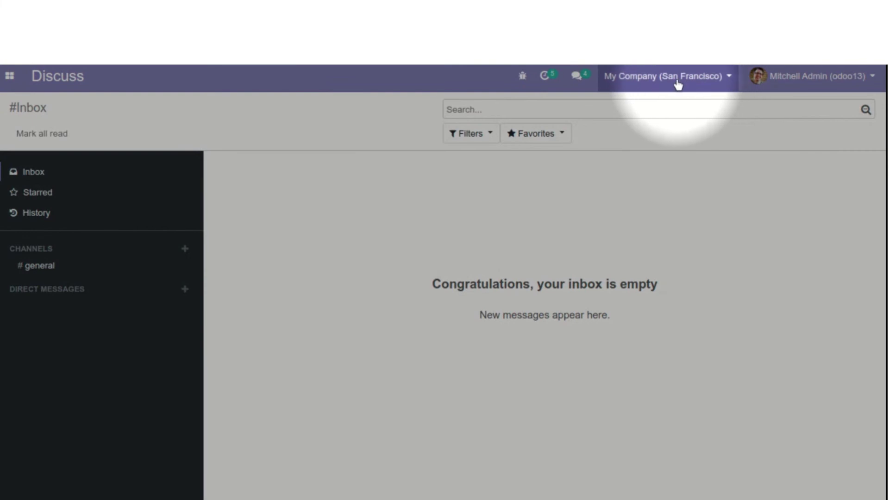
Toggle Chicago in the company switcher, ending with only San Francisco active
{"action": "left_click", "coordinate": [646, 82]}
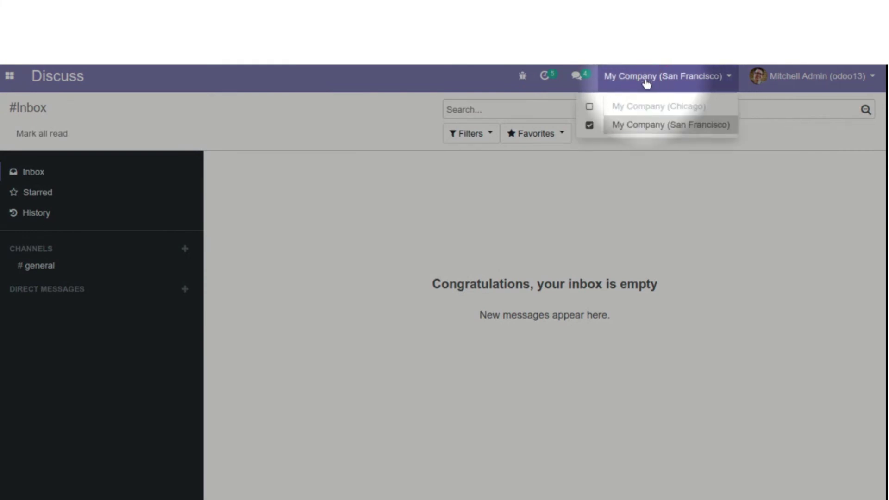
{"action": "left_click", "coordinate": [589, 108]}
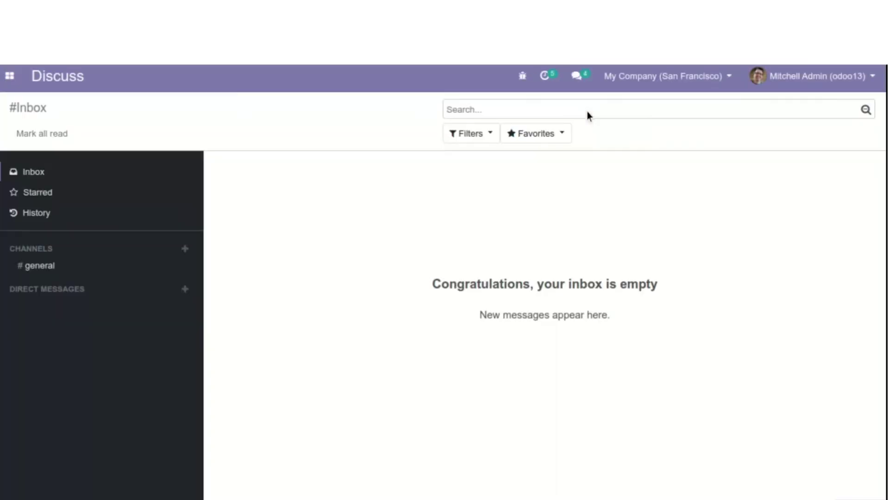
{"action": "left_click", "coordinate": [680, 81]}
{"action": "left_click", "coordinate": [604, 110]}
{"action": "left_click", "coordinate": [663, 82]}
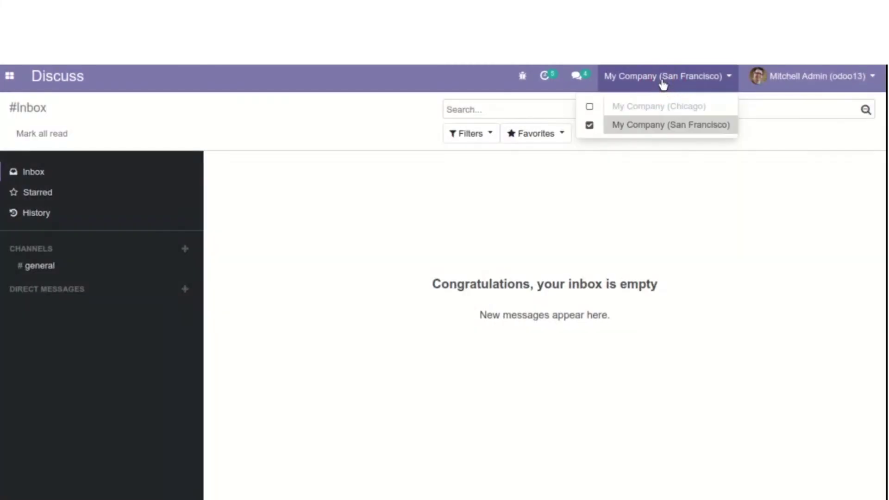
{"action": "left_click", "coordinate": [589, 125]}
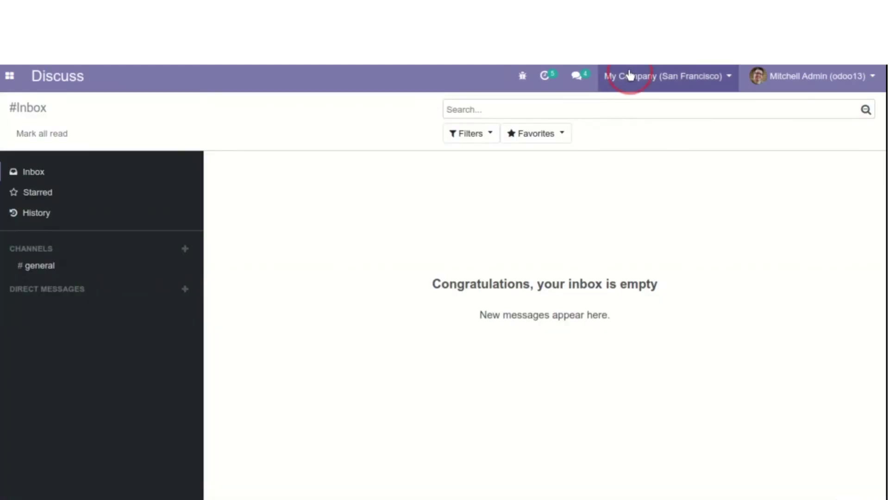
{"action": "left_click", "coordinate": [629, 75]}
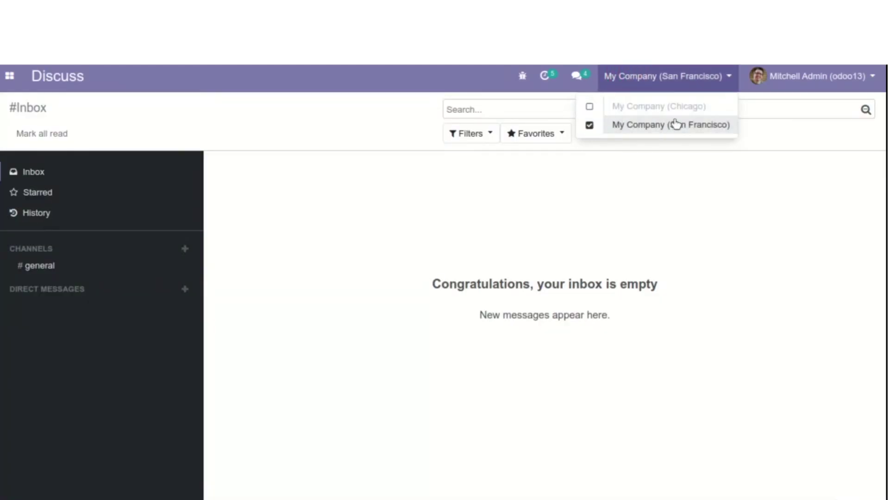
{"action": "left_click", "coordinate": [633, 128]}
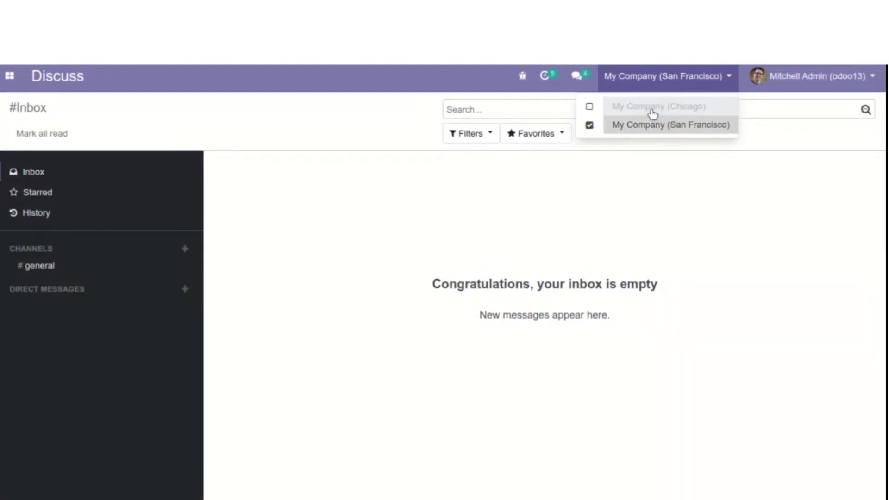
{"action": "left_click", "coordinate": [551, 208]}
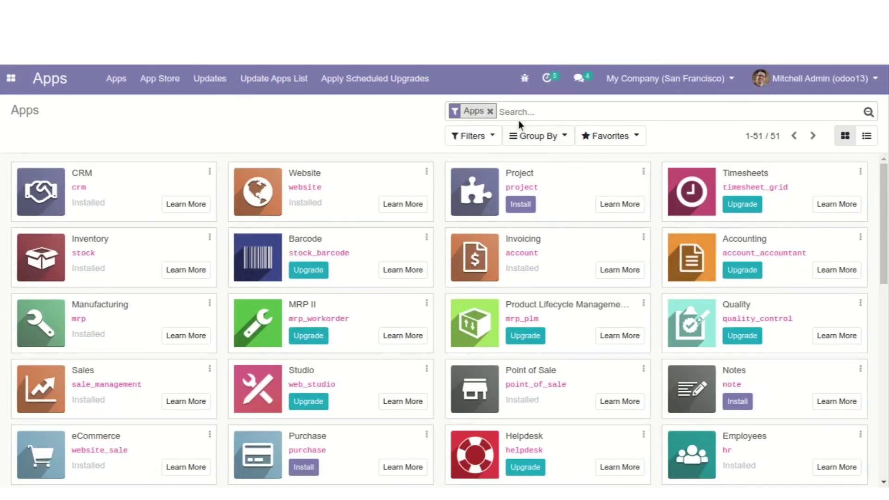
Search the Apps list for 'le', then 'timeoff', finally filtering modules by 'time'
{"action": "left_click", "coordinate": [518, 112]}
{"action": "type", "text": "leaves"}
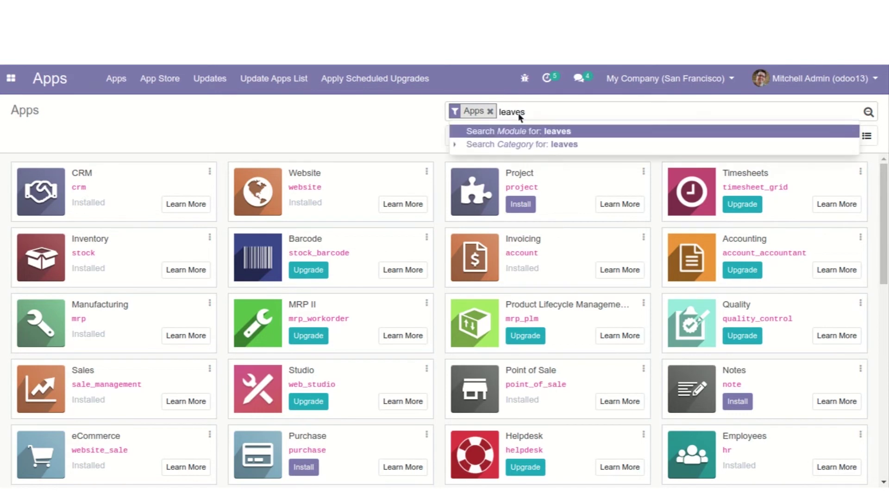
{"action": "key", "text": "Return"}
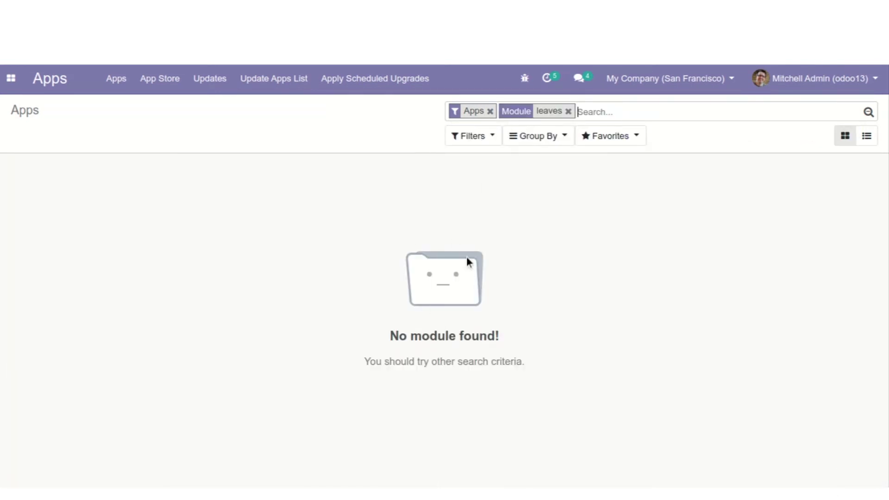
{"action": "key", "text": "BackSpace"}
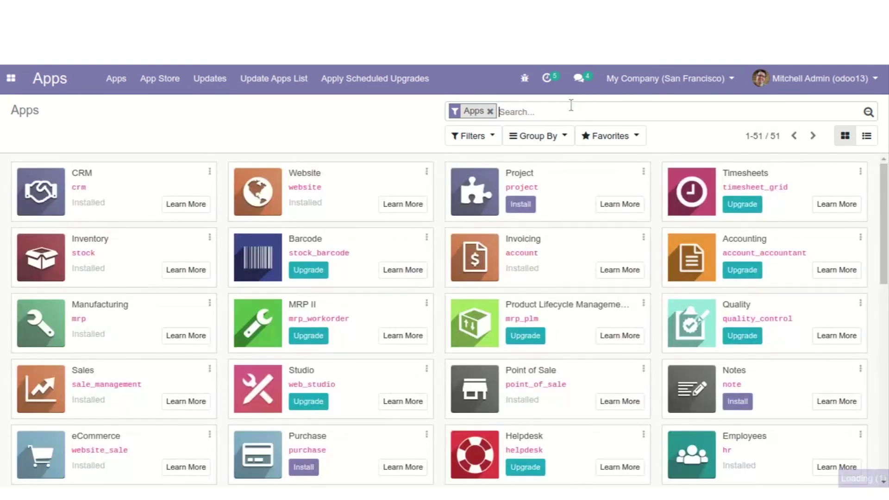
{"action": "type", "text": "timeo"}
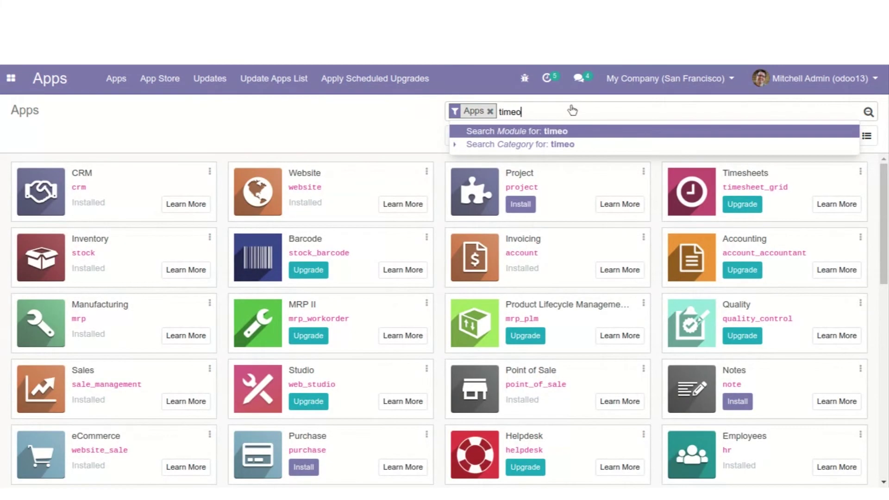
{"action": "type", "text": "ff"}
{"action": "key", "text": "Return"}
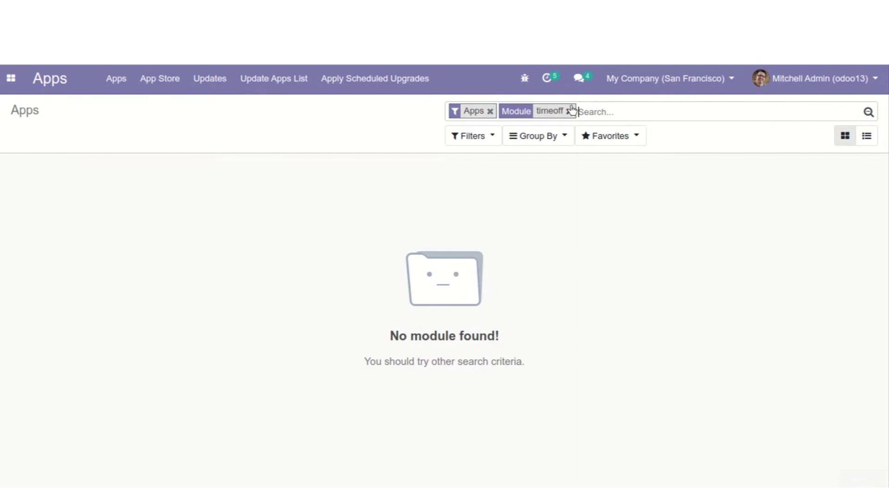
{"action": "left_click", "coordinate": [569, 111]}
{"action": "type", "text": "time"}
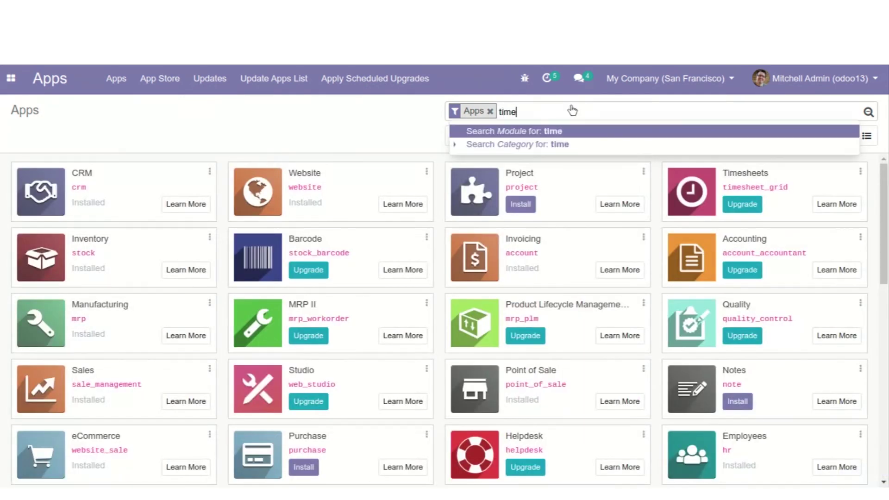
{"action": "key", "text": "Return"}
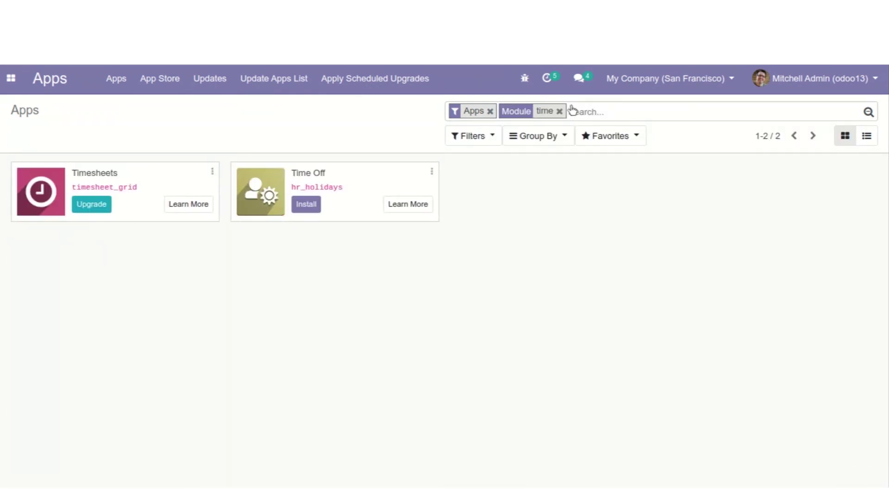
Highlight the Time Off app name among the results, then clear the highlight
{"action": "left_click", "coordinate": [309, 204]}
{"action": "left_click", "coordinate": [295, 174]}
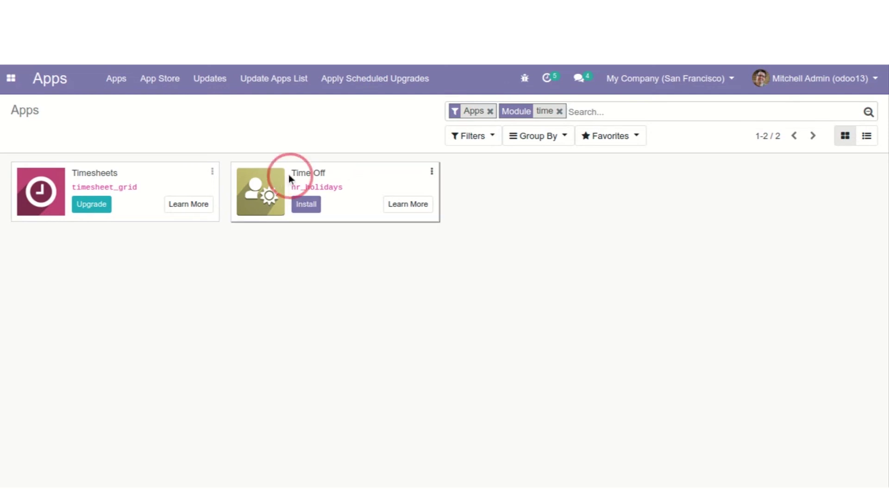
{"action": "left_click_drag", "start_coordinate": [295, 174], "coordinate": [331, 174]}
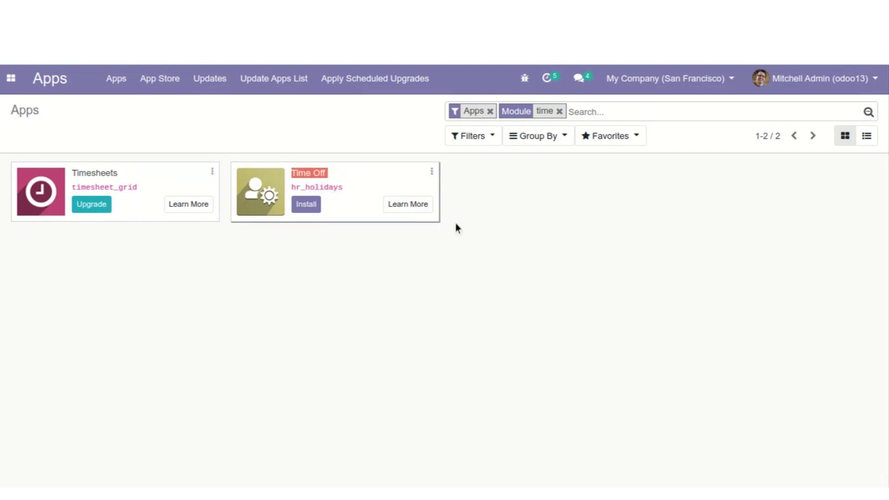
{"action": "left_click", "coordinate": [505, 238]}
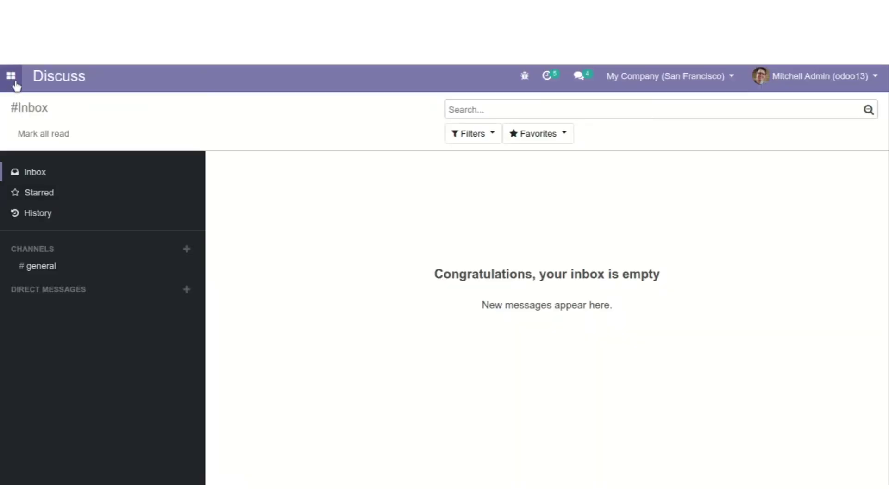
Search the Apps module list for 'delivery cost'
{"action": "left_click", "coordinate": [12, 78]}
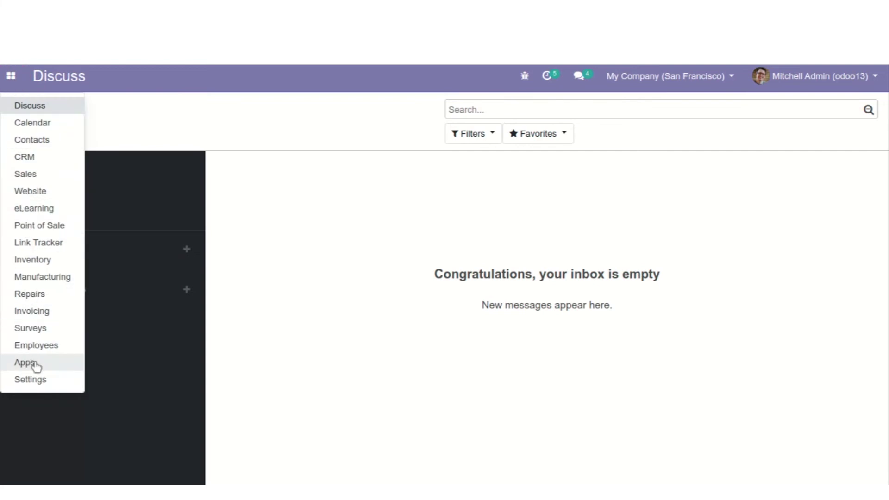
{"action": "left_click", "coordinate": [34, 363]}
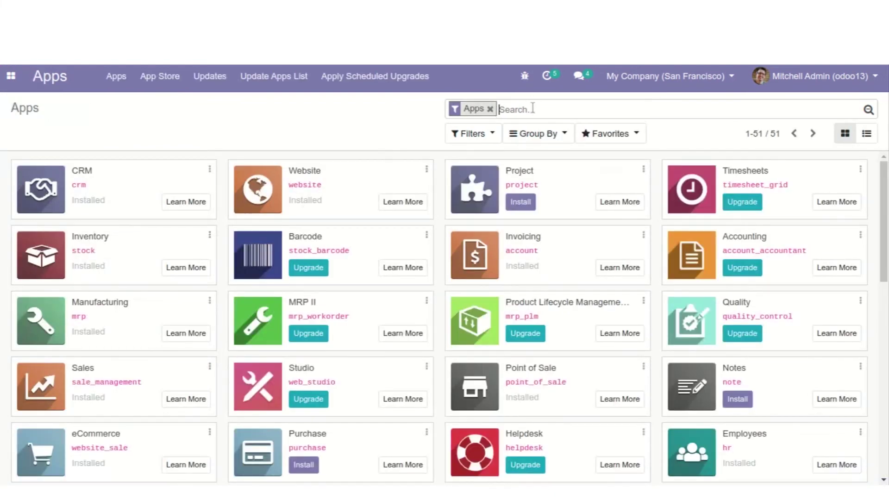
{"action": "type", "text": "deliv"}
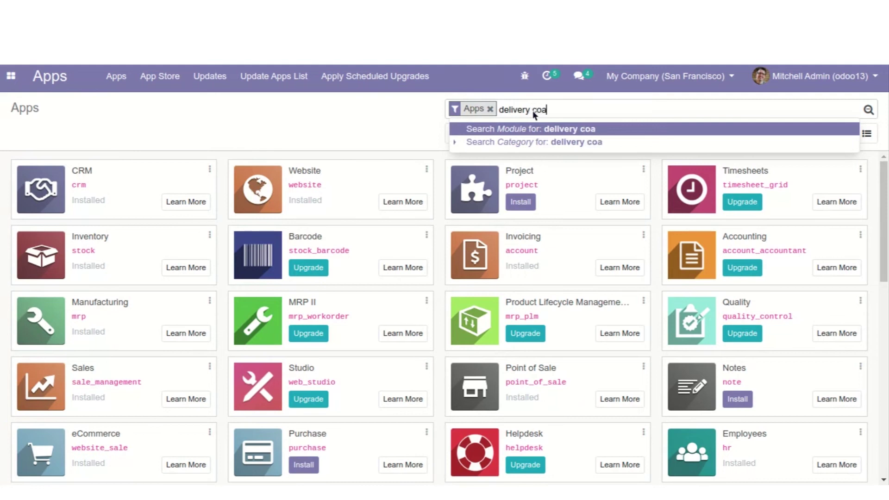
{"action": "type", "text": "ery costs"}
{"action": "key", "text": "Return"}
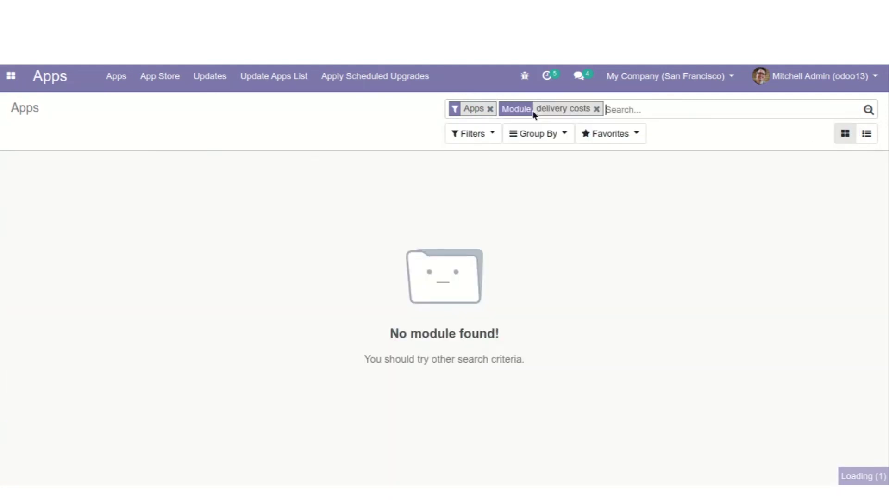
{"action": "key", "text": "BackSpace"}
{"action": "key", "text": "BackSpace"}
{"action": "type", "text": "delivery cost"}
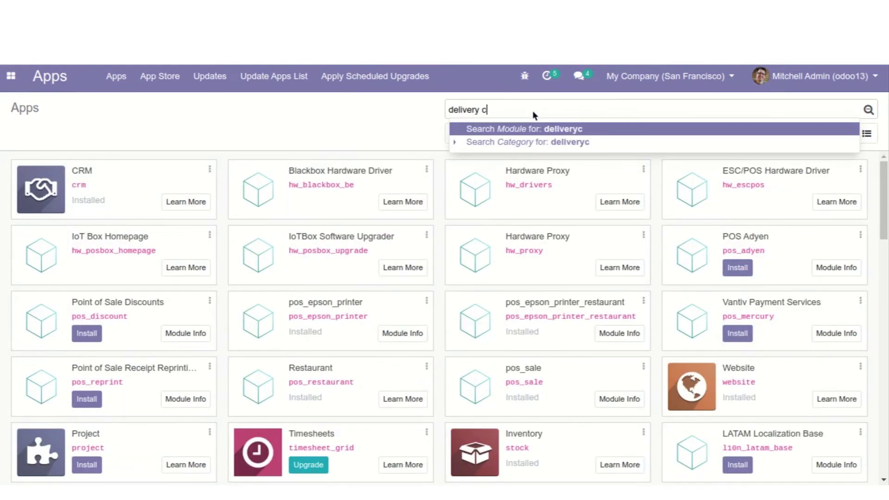
{"action": "key", "text": "Return"}
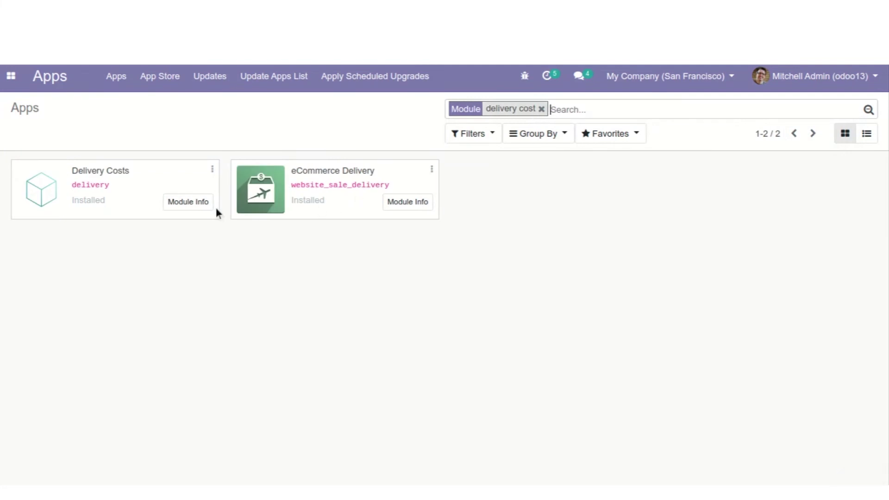
Highlight the installed Delivery Costs module, then open the Inventory app
{"action": "left_click_drag", "start_coordinate": [72, 171], "coordinate": [129, 176]}
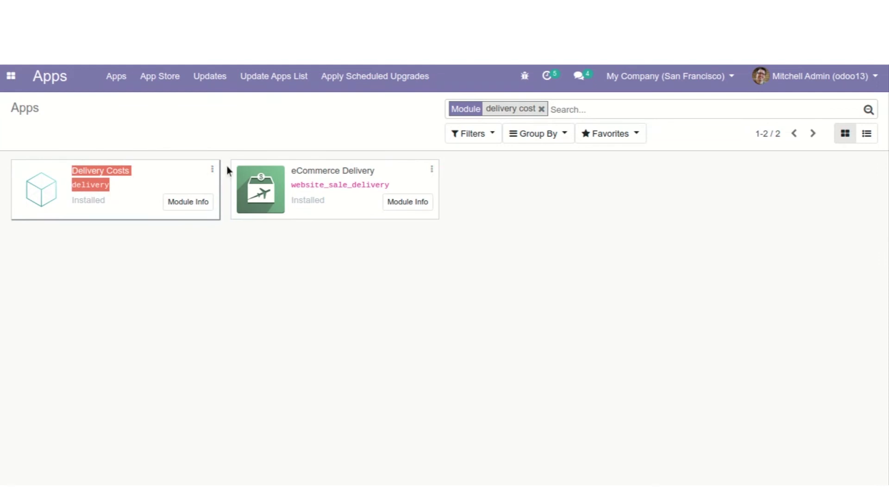
{"action": "left_click", "coordinate": [126, 271]}
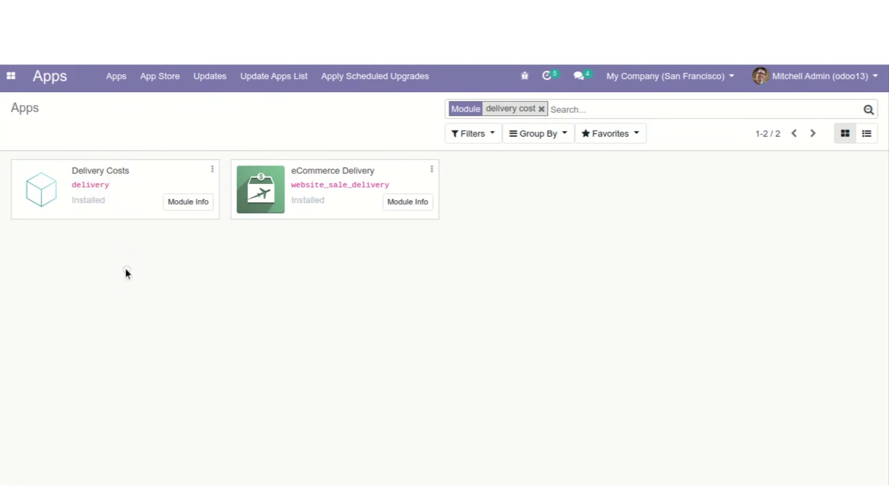
{"action": "left_click", "coordinate": [12, 75]}
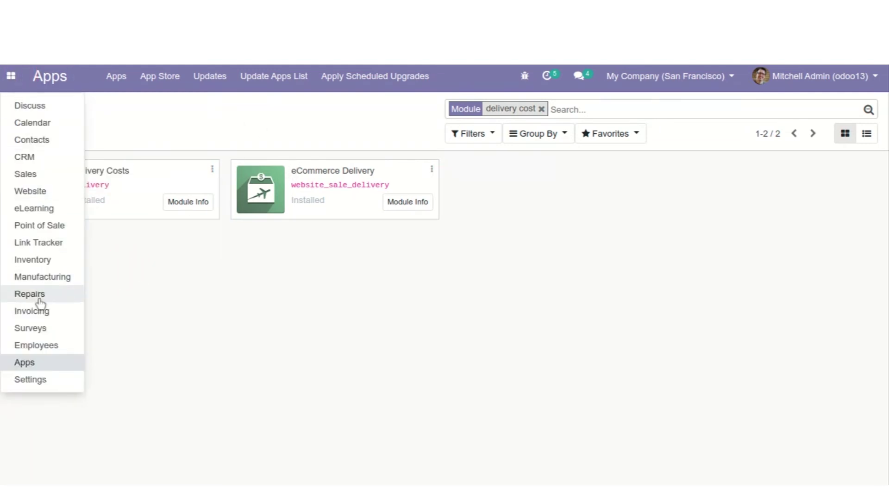
{"action": "left_click", "coordinate": [44, 262]}
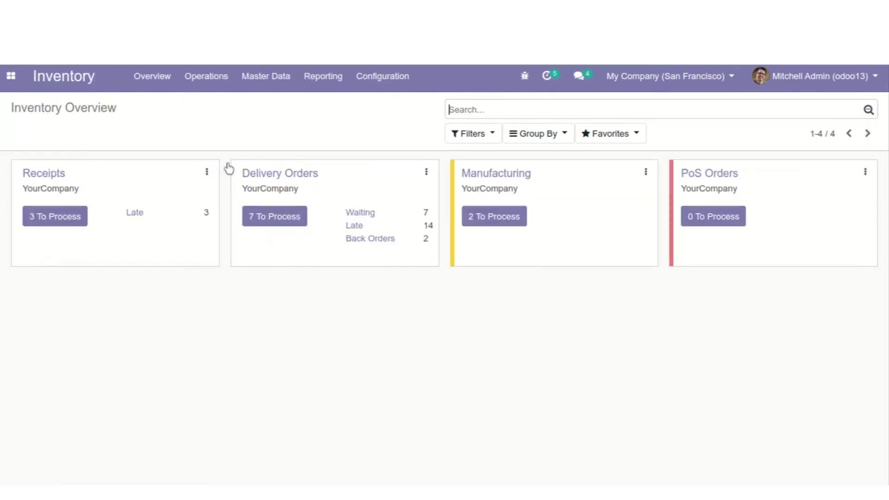
In Inventory's Shipping Methods, view Normal Delivery Charges, then publish The Poste
{"action": "left_click", "coordinate": [374, 80]}
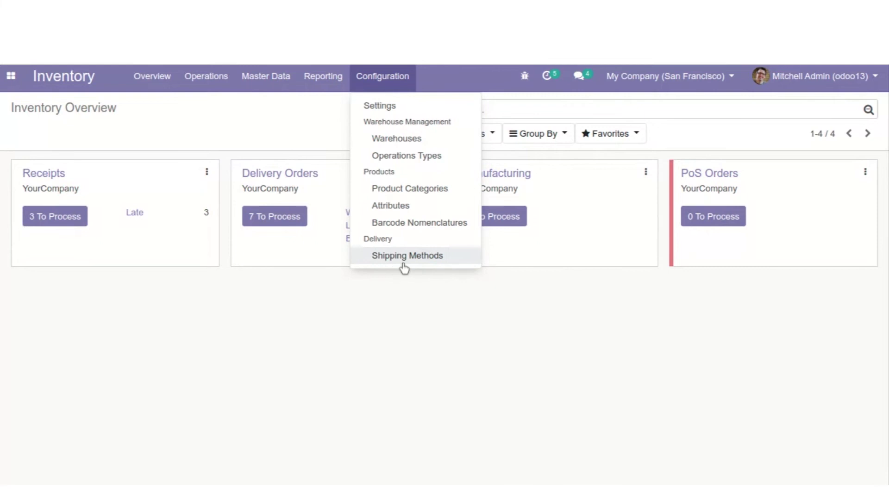
{"action": "left_click", "coordinate": [405, 259]}
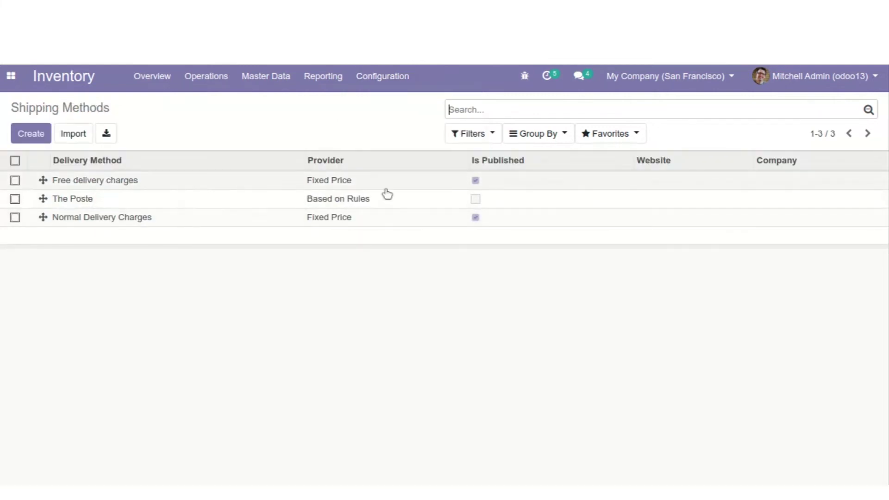
{"action": "left_click", "coordinate": [475, 222]}
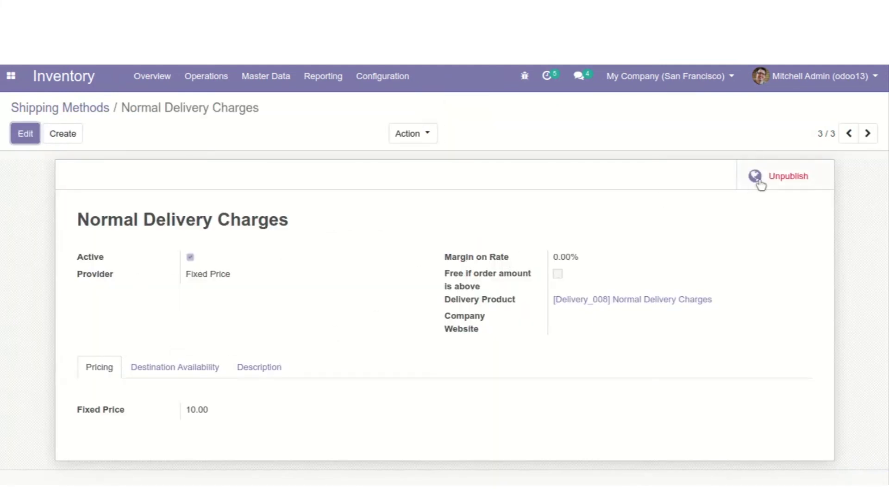
{"action": "left_click", "coordinate": [36, 107]}
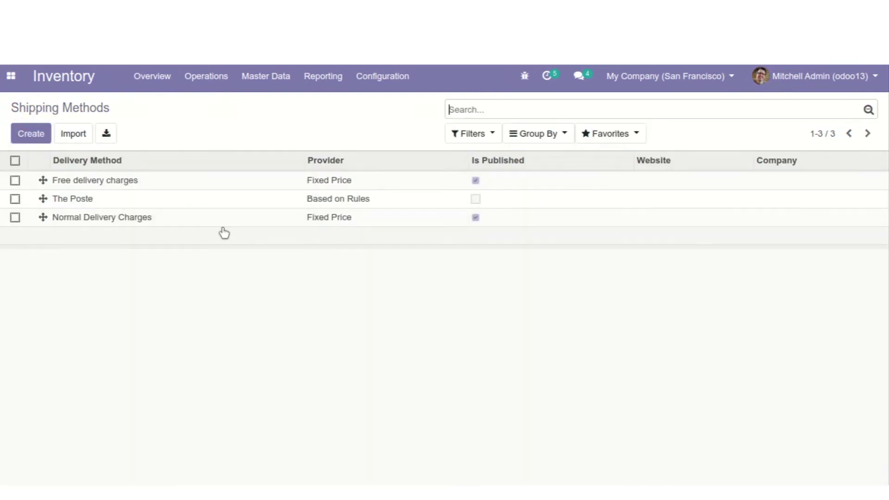
{"action": "left_click", "coordinate": [222, 200]}
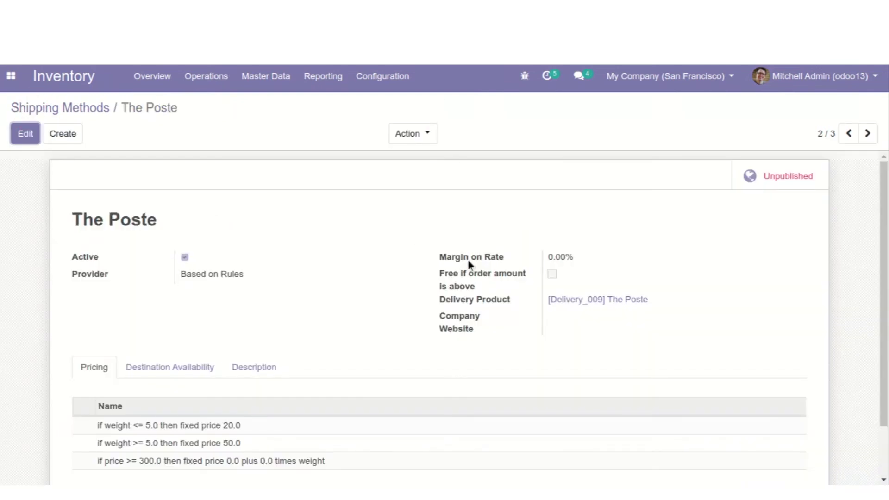
{"action": "left_click", "coordinate": [801, 178]}
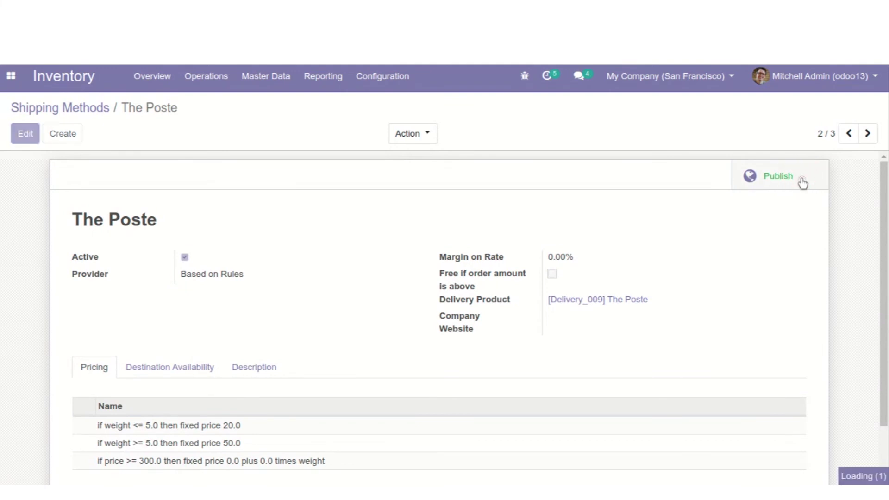
{"action": "left_click", "coordinate": [19, 111]}
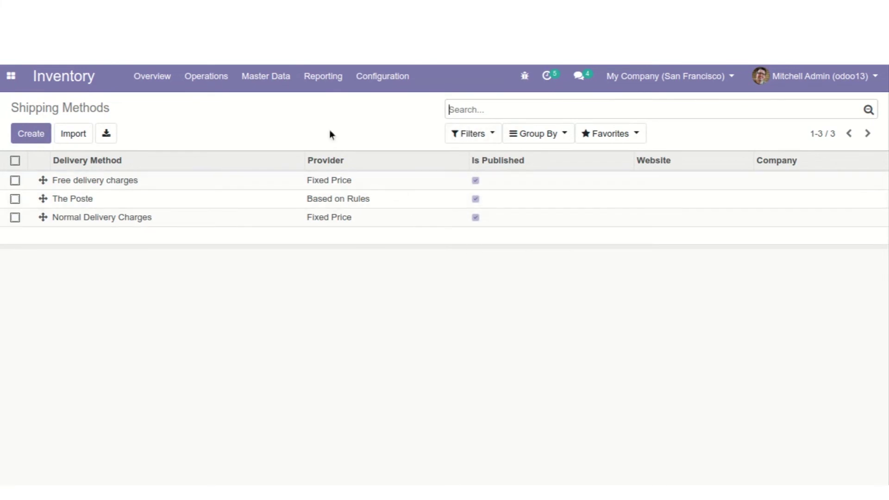
{"action": "left_click", "coordinate": [6, 78]}
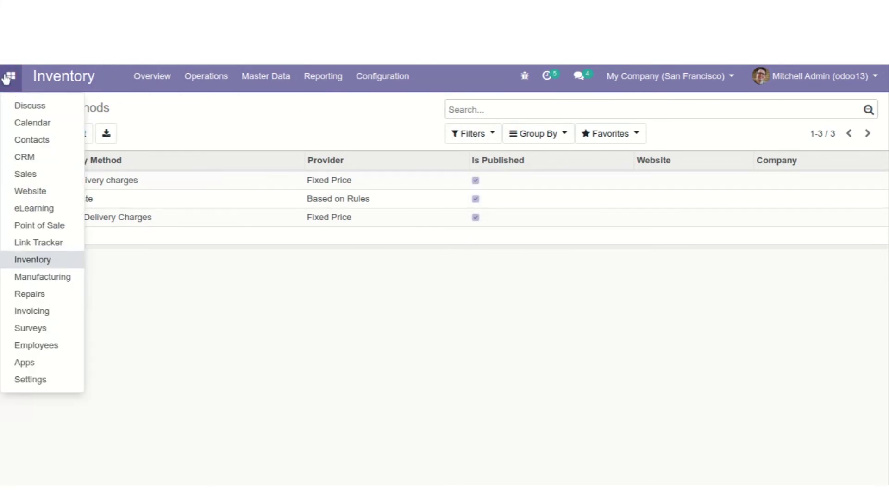
Start a new Sales quotation for Deco Addict with a white Customizable Desk line
{"action": "left_click", "coordinate": [21, 174]}
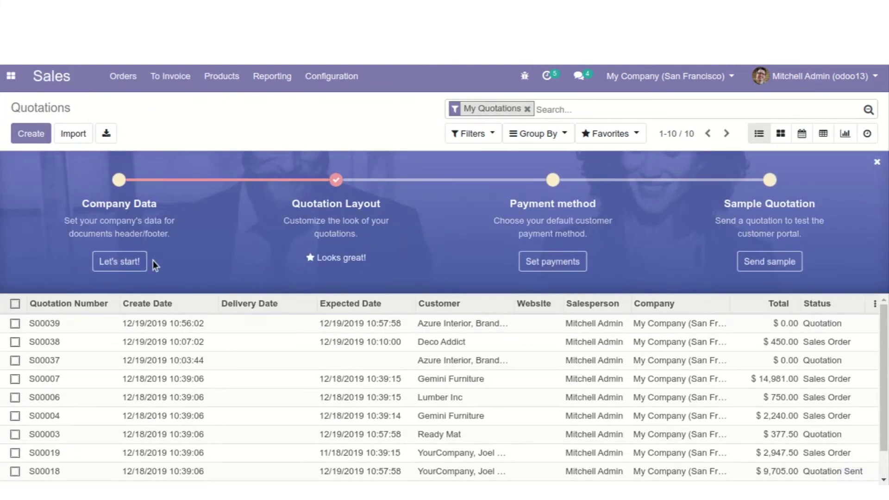
{"action": "left_click", "coordinate": [31, 134]}
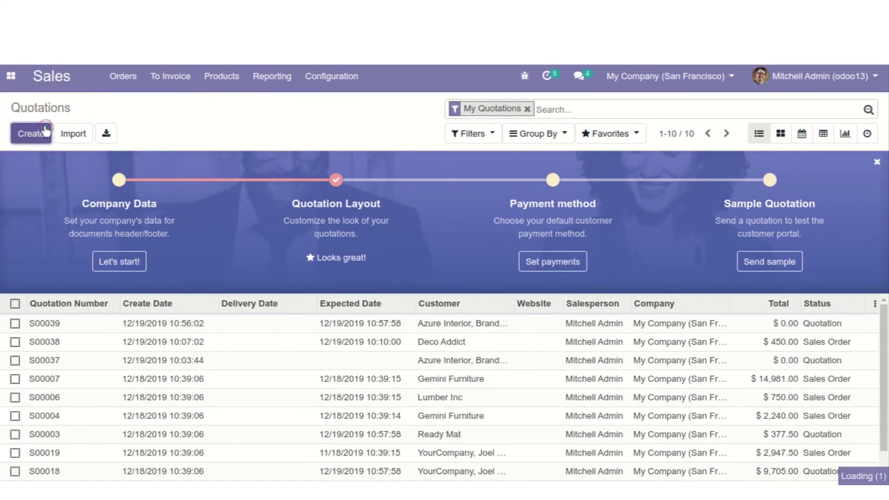
{"action": "left_click", "coordinate": [212, 287]}
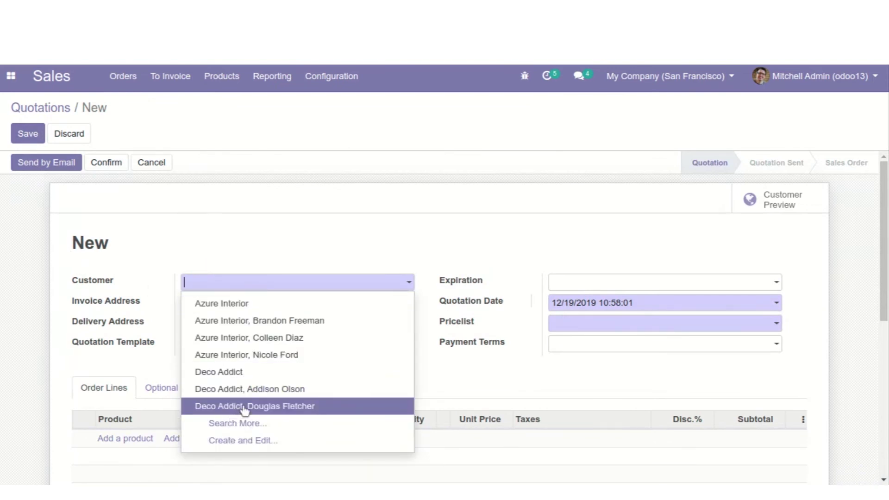
{"action": "left_click", "coordinate": [258, 373]}
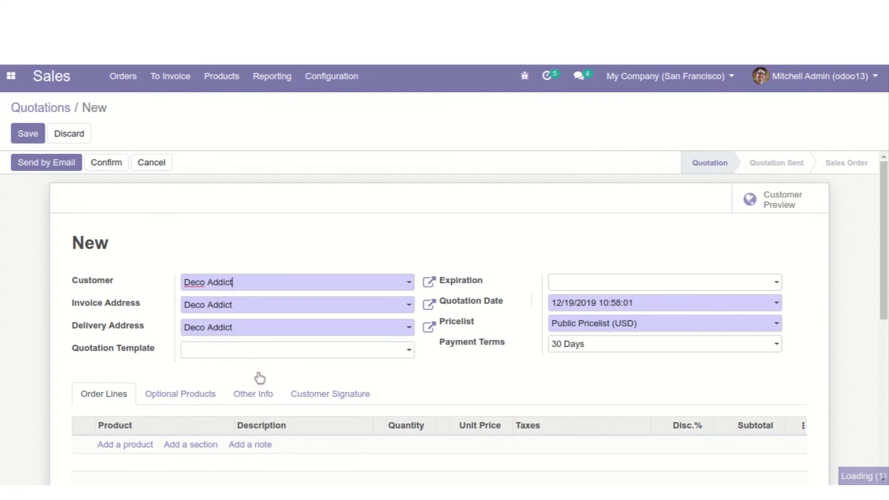
{"action": "scroll", "coordinate": [258, 373], "scroll_direction": "down", "scroll_amount": 3}
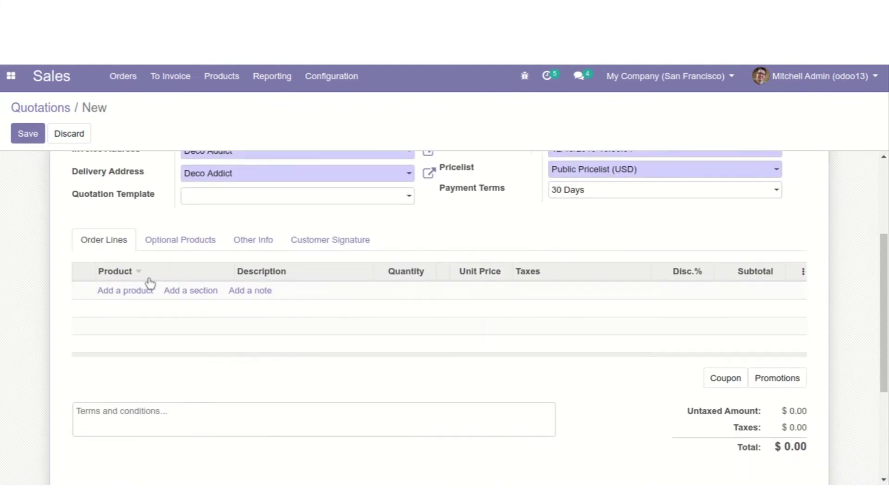
{"action": "left_click", "coordinate": [145, 291]}
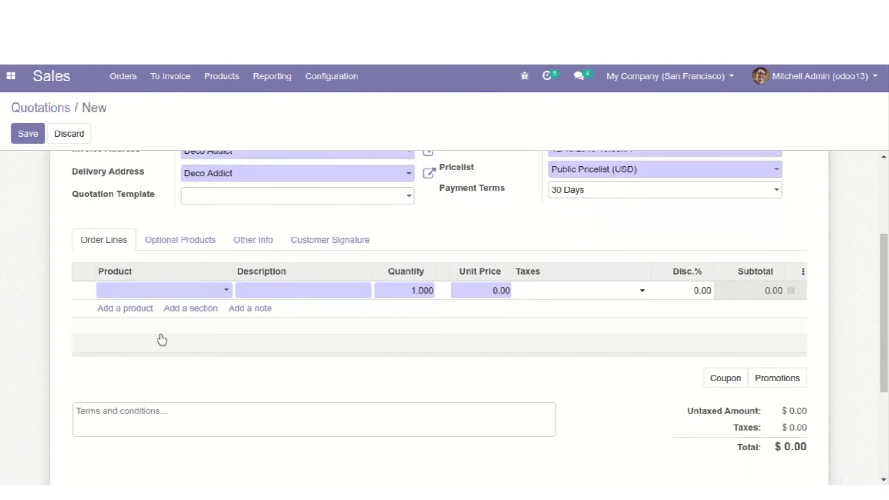
{"action": "left_click", "coordinate": [166, 291]}
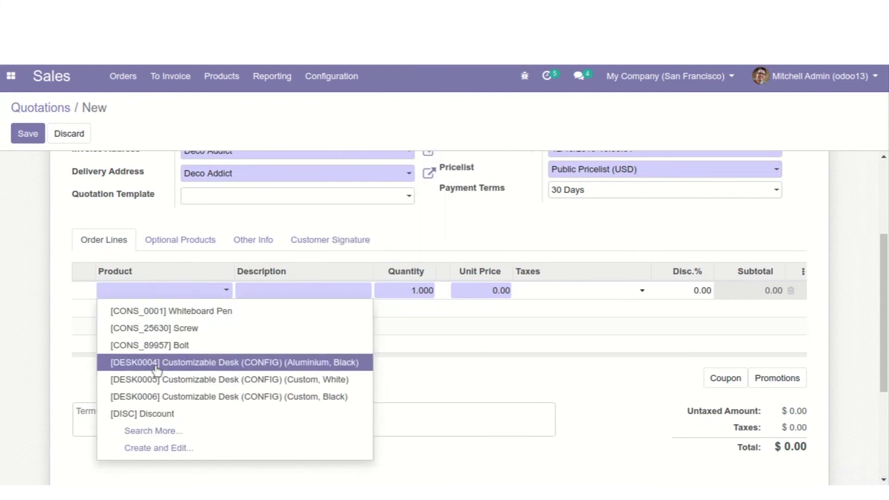
{"action": "left_click", "coordinate": [158, 378]}
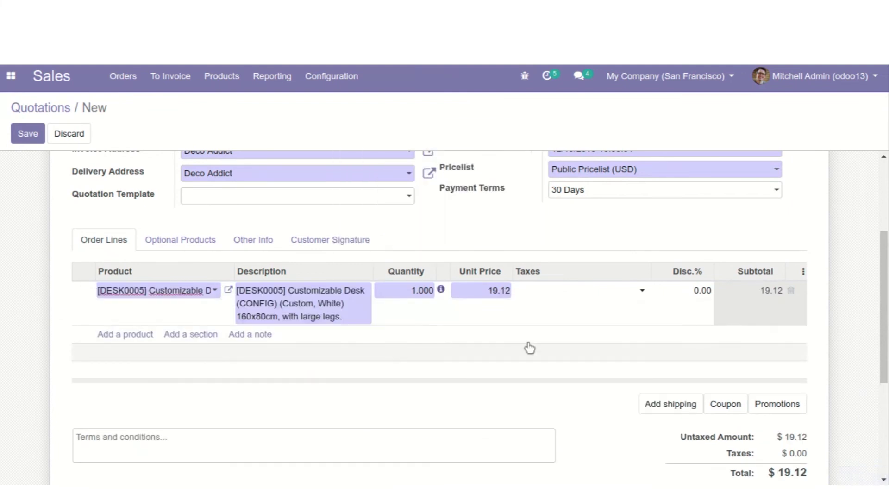
Set the desk's unit price to 10,000.00 and apply GST 5%, totalling $10,500
{"action": "left_click", "coordinate": [502, 290]}
{"action": "type", "text": "10000"}
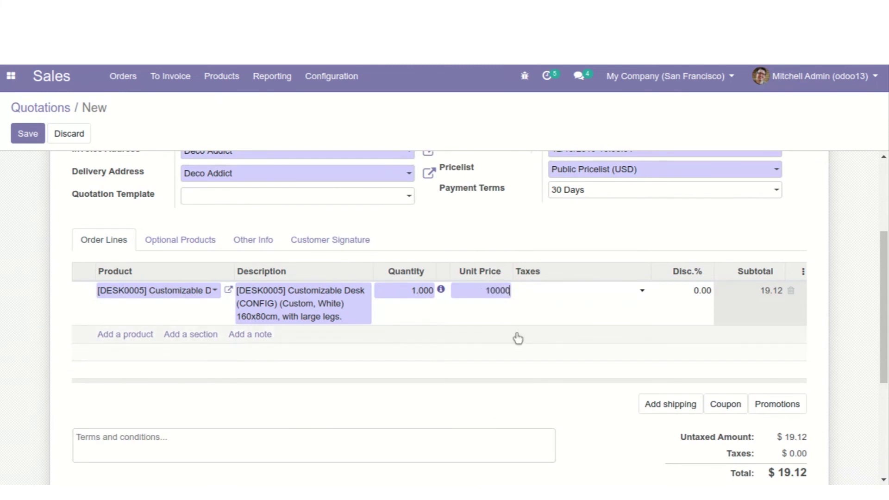
{"action": "left_click", "coordinate": [516, 338]}
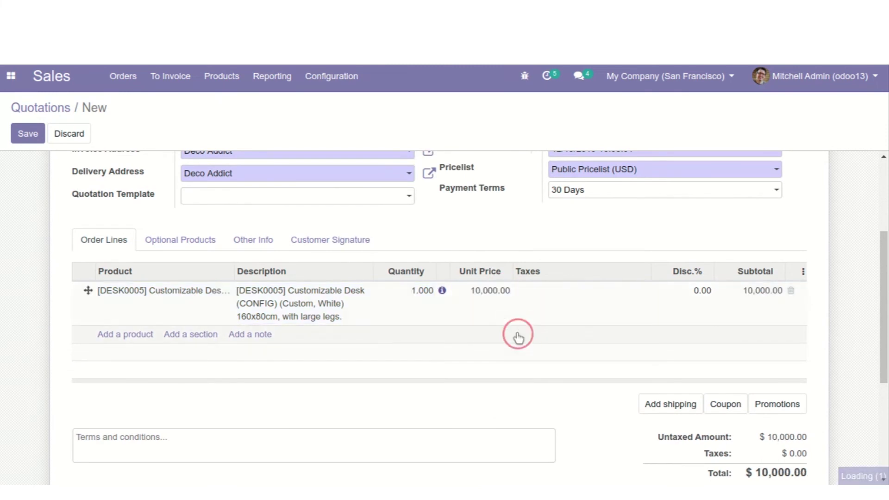
{"action": "left_click", "coordinate": [602, 295]}
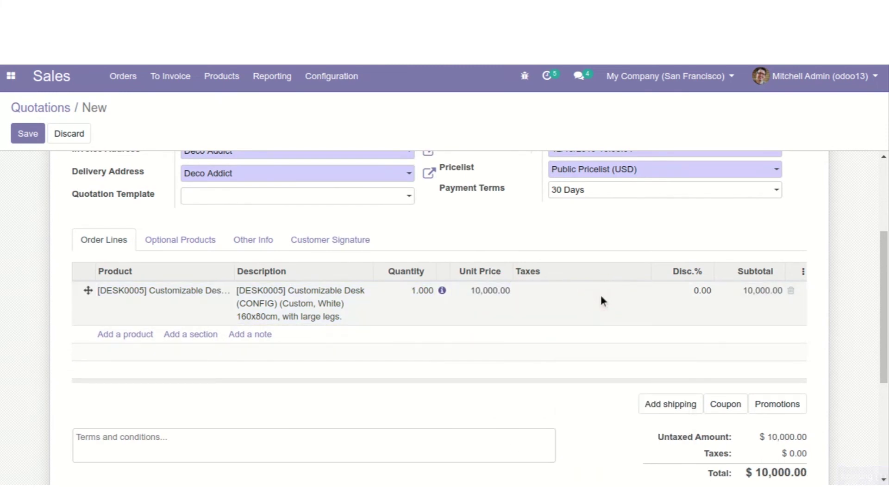
{"action": "left_click", "coordinate": [603, 296]}
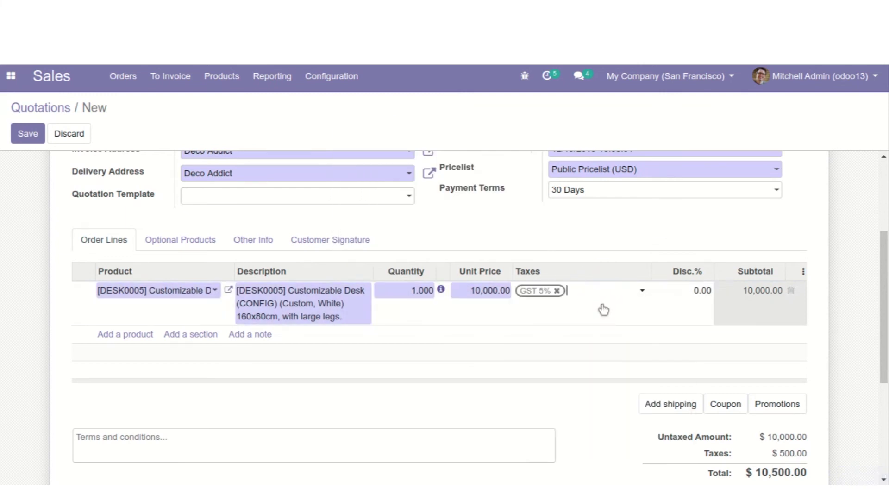
{"action": "scroll", "coordinate": [602, 308], "scroll_direction": "down", "scroll_amount": 5}
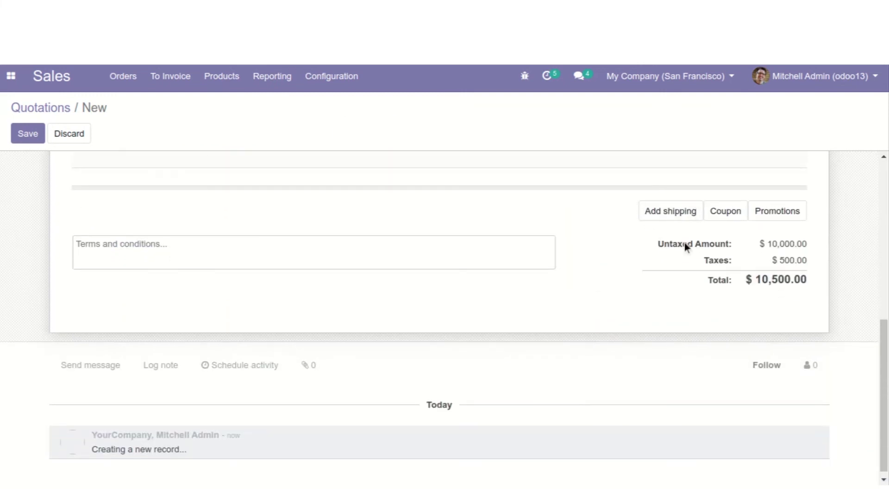
{"action": "left_click", "coordinate": [666, 220]}
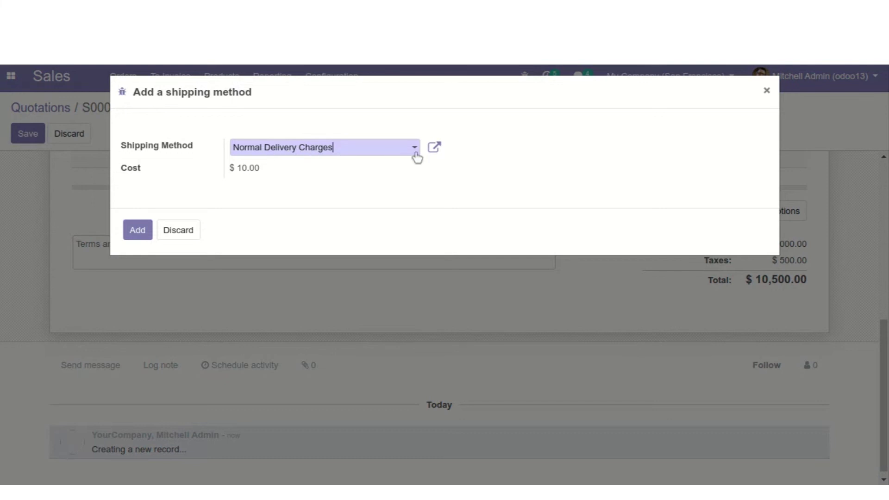
Add Normal Delivery Charges shipping at $10.00 to S00040, making the total $10,510.50
{"action": "left_click", "coordinate": [145, 228]}
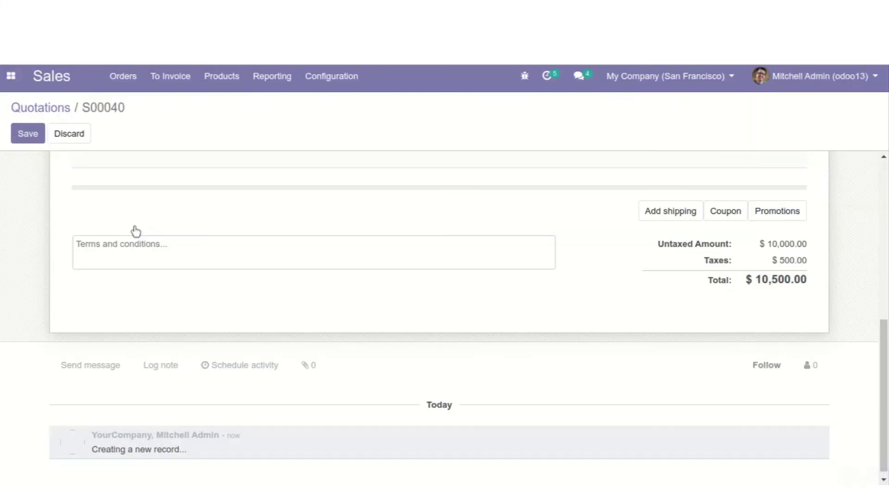
{"action": "scroll", "coordinate": [324, 324], "scroll_direction": "down", "scroll_amount": 3}
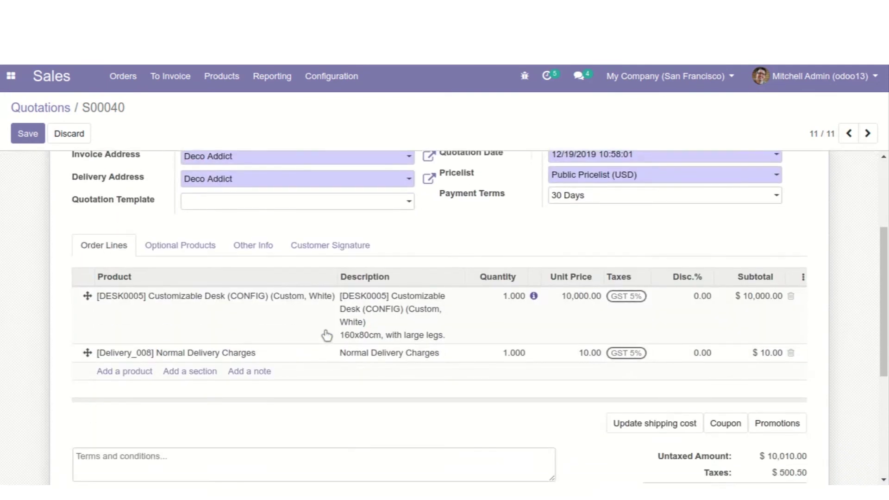
{"action": "scroll", "coordinate": [326, 335], "scroll_direction": "down", "scroll_amount": 1}
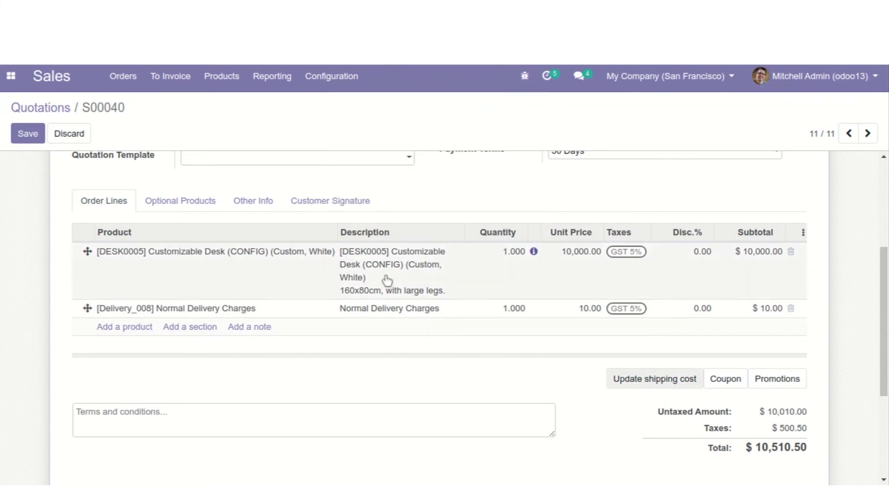
Point out the 'No module found!' result in the Apps list
{"action": "left_click", "coordinate": [97, 311]}
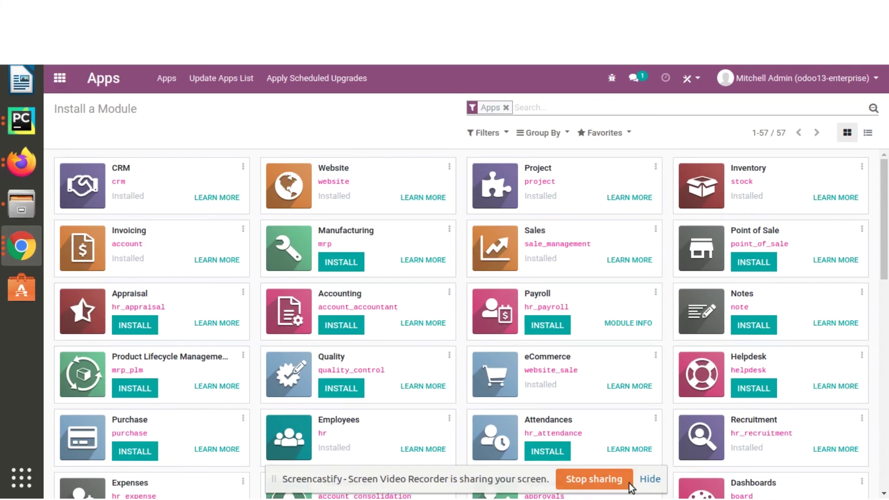
{"action": "left_click", "coordinate": [649, 479]}
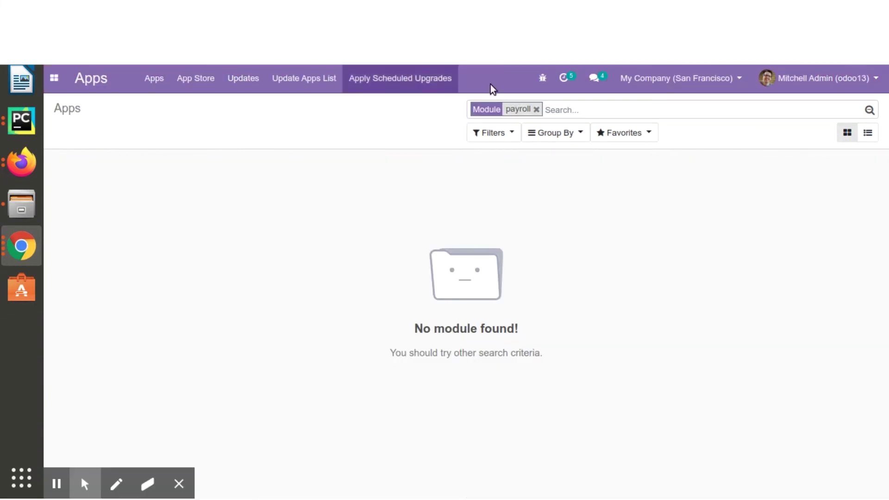
{"action": "left_click", "coordinate": [179, 483]}
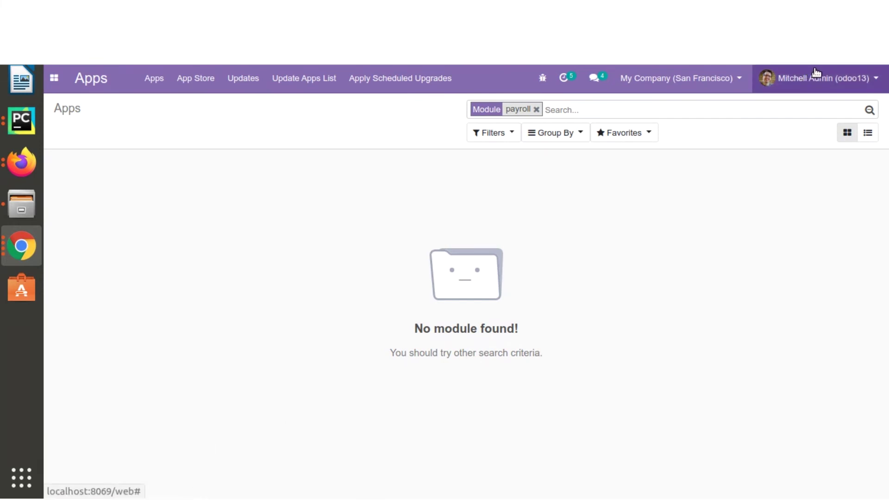
{"action": "left_click", "coordinate": [861, 80]}
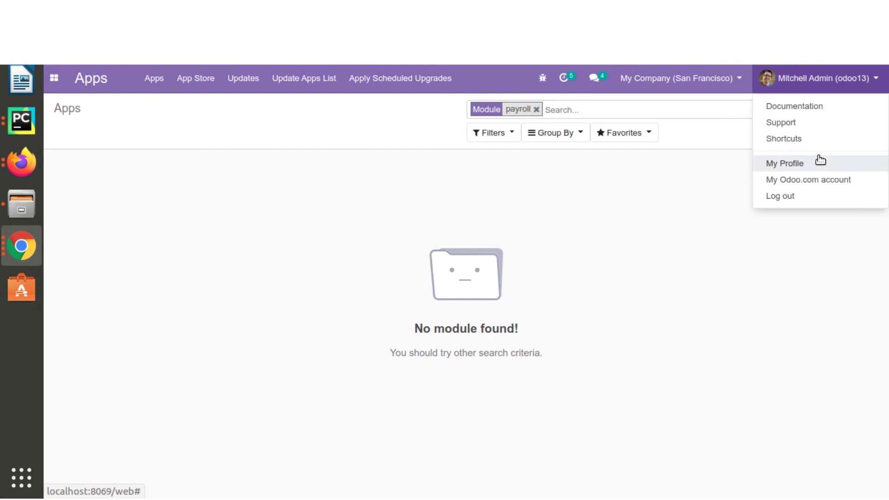
{"action": "left_click", "coordinate": [854, 87]}
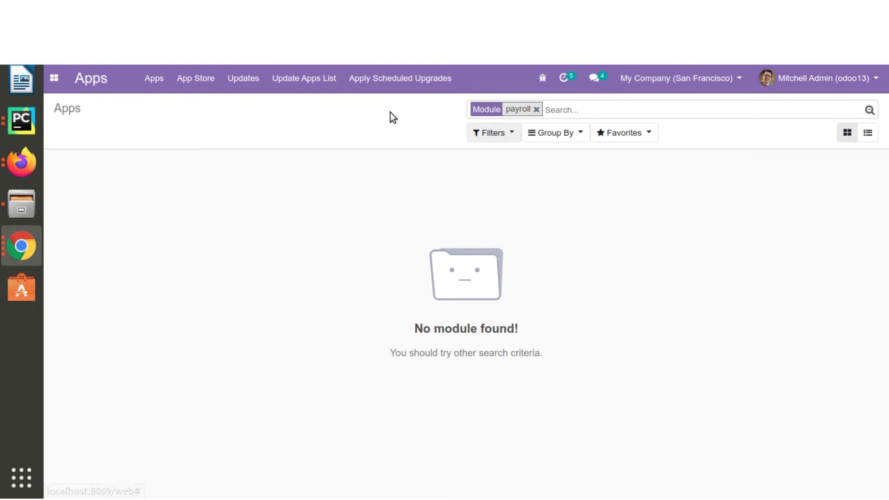
{"action": "left_click_drag", "start_coordinate": [415, 330], "coordinate": [592, 324]}
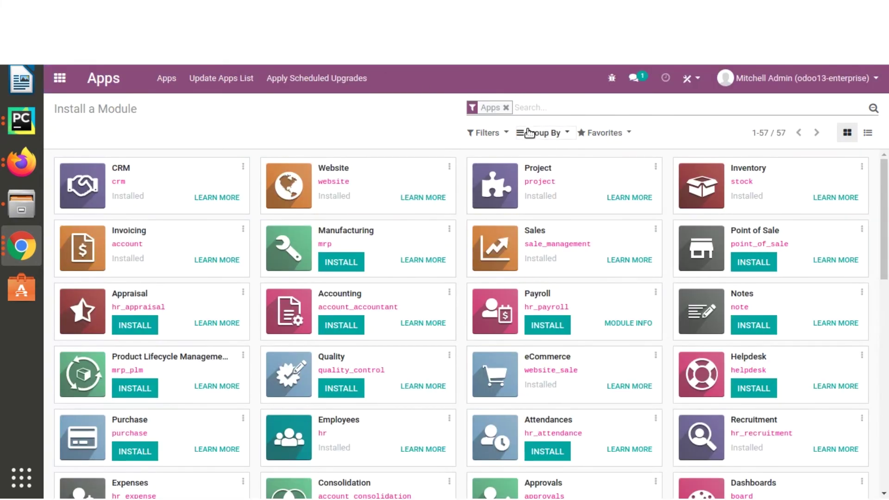
Search the Apps list for payroll and point out the Payroll module
{"action": "left_click", "coordinate": [531, 111]}
{"action": "type", "text": "payroll"}
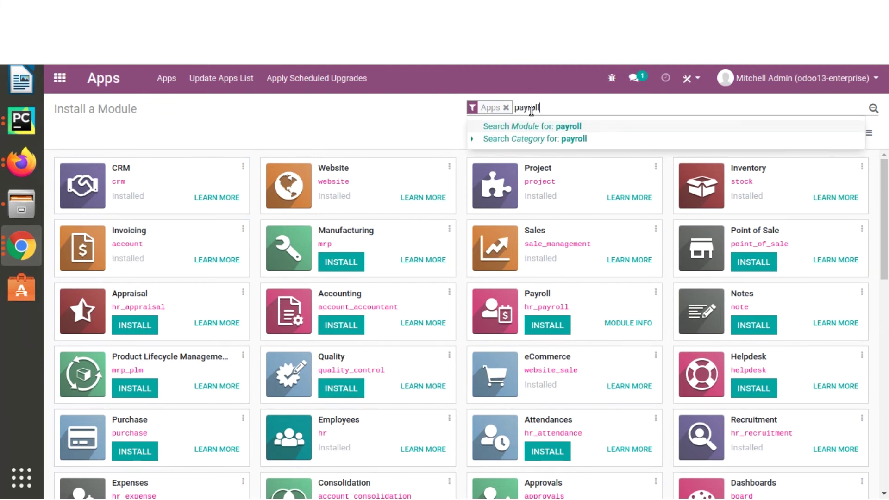
{"action": "key", "text": "Return"}
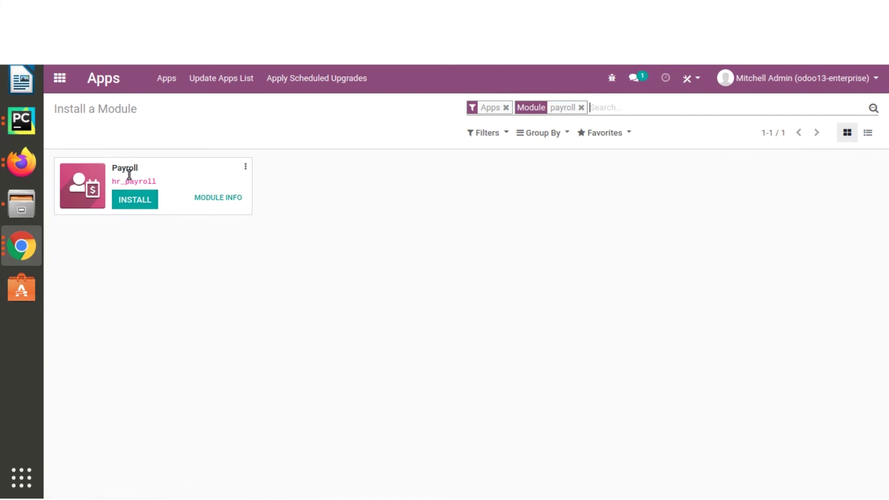
{"action": "left_click_drag", "start_coordinate": [110, 166], "coordinate": [154, 168]}
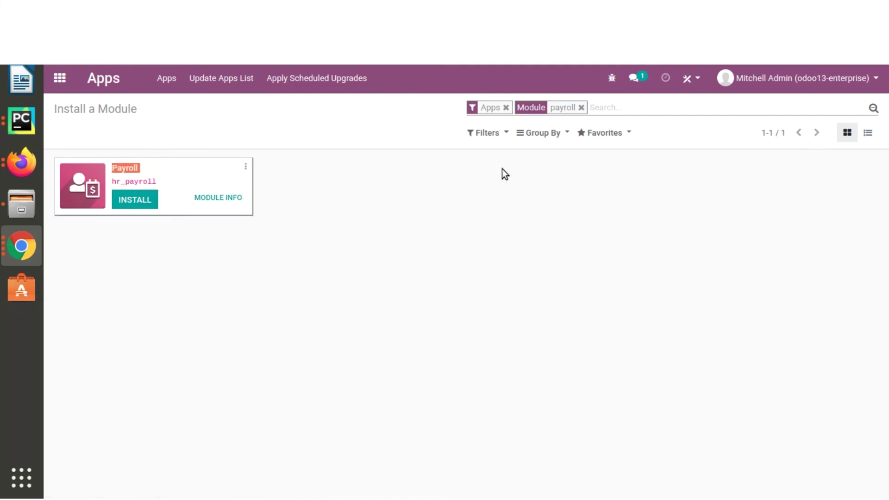
{"action": "left_click", "coordinate": [812, 84]}
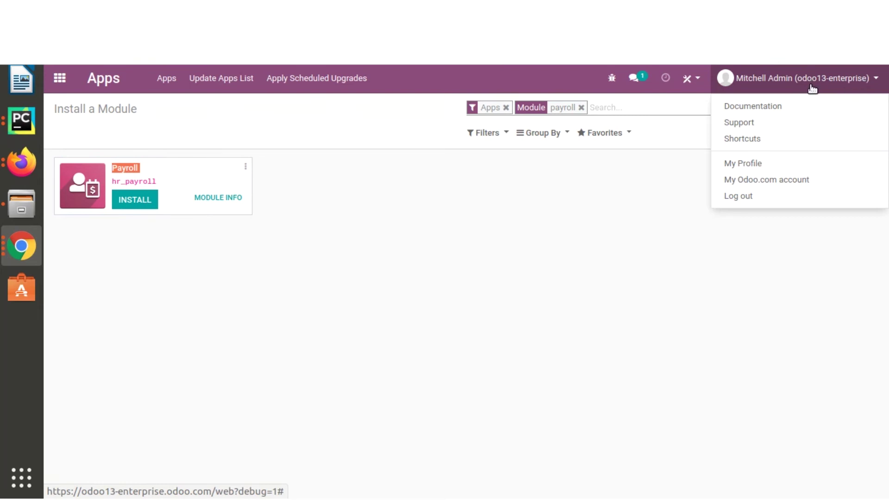
{"action": "left_click", "coordinate": [817, 82]}
{"action": "left_click", "coordinate": [426, 237]}
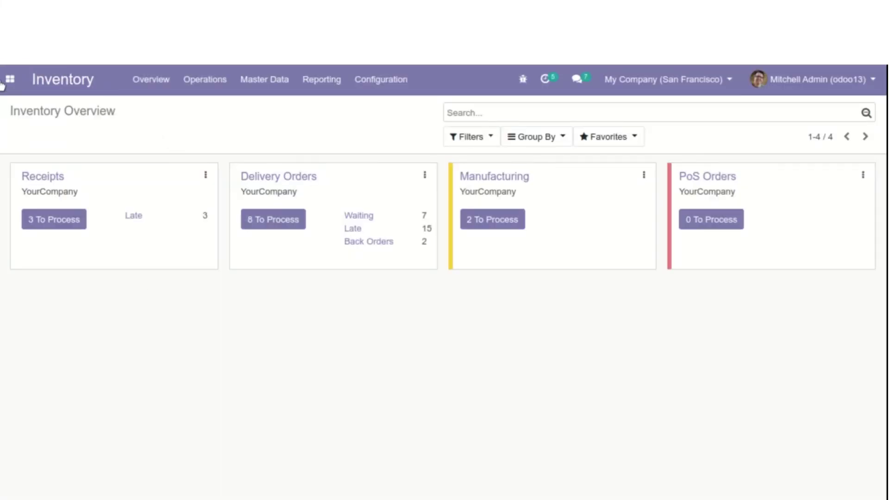
Review the Lots & Serial Numbers traceability options in Inventory Settings, then list all products
{"action": "left_click", "coordinate": [356, 89]}
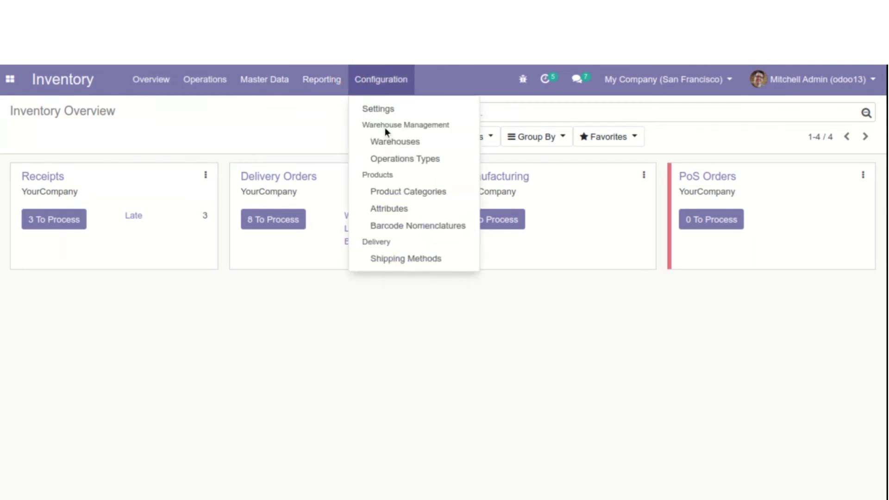
{"action": "left_click", "coordinate": [385, 109]}
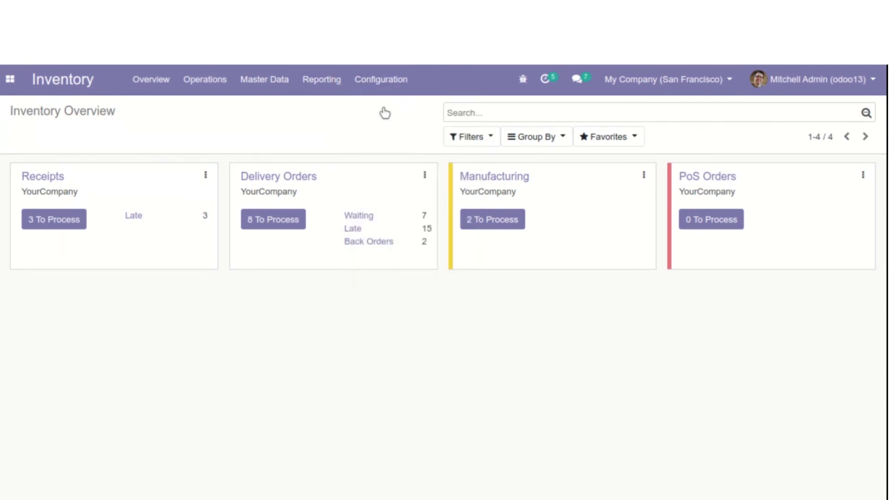
{"action": "scroll", "coordinate": [238, 419], "scroll_direction": "down", "scroll_amount": 6}
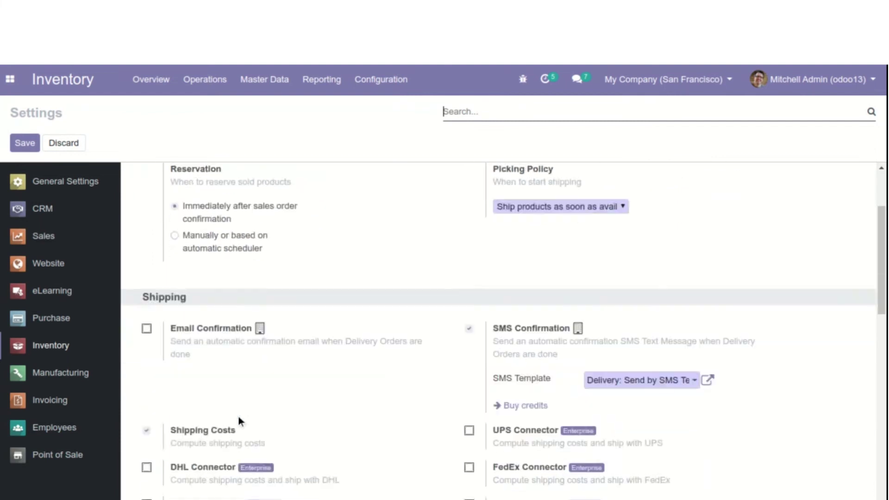
{"action": "scroll", "coordinate": [238, 416], "scroll_direction": "down", "scroll_amount": 4}
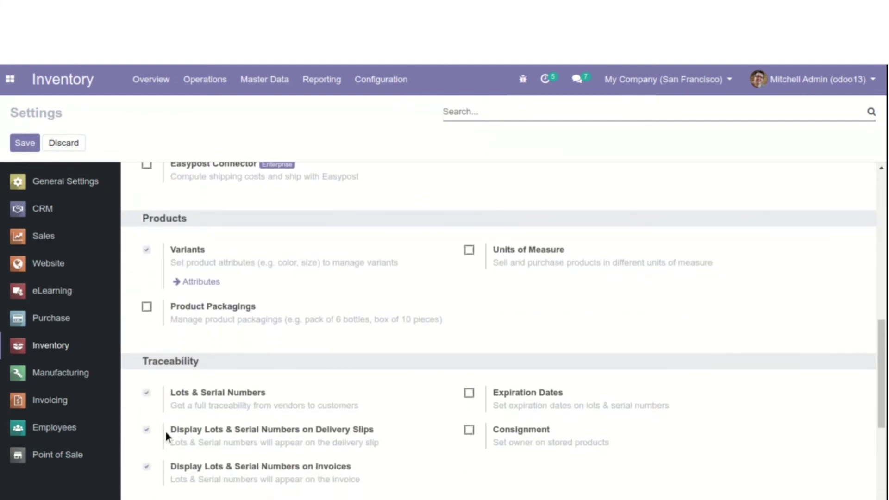
{"action": "left_click_drag", "start_coordinate": [172, 465], "coordinate": [379, 485]}
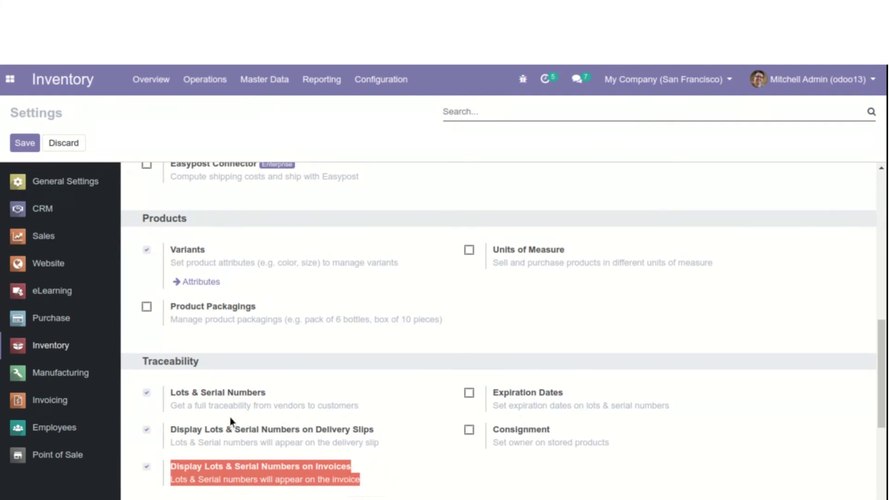
{"action": "left_click", "coordinate": [264, 85]}
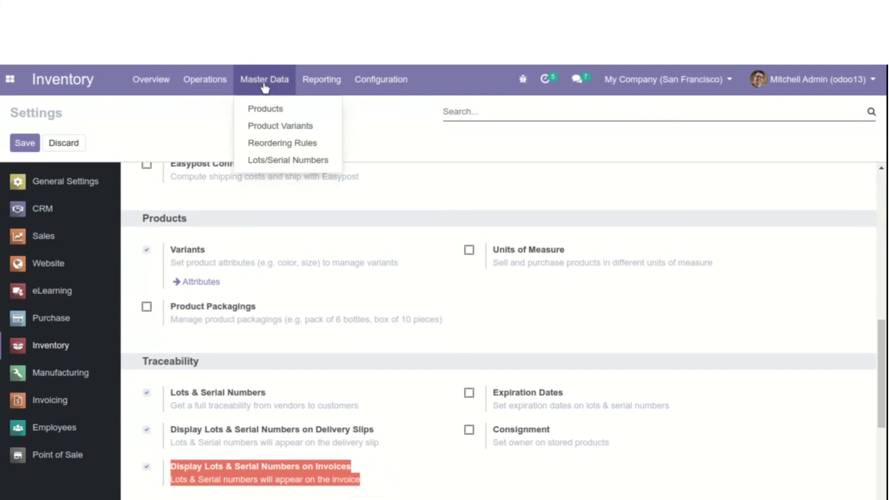
{"action": "left_click", "coordinate": [271, 107]}
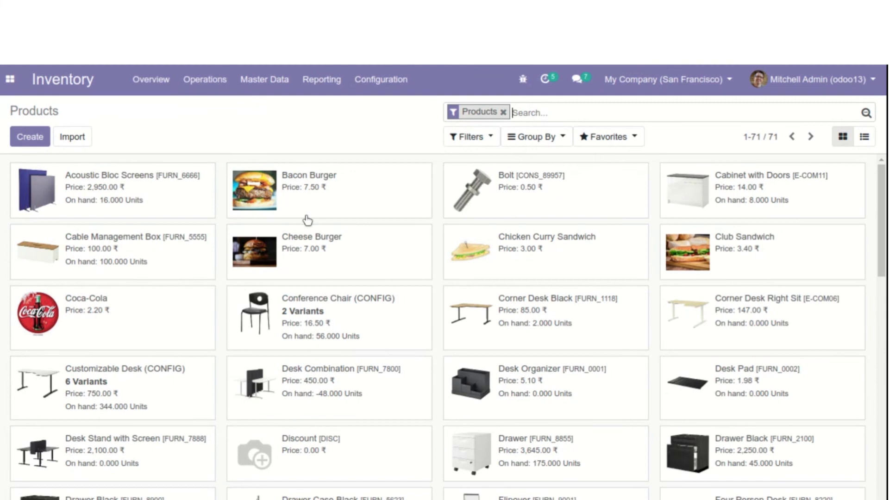
Find product 1, review its inventory traceability details and save it with lot tracking
{"action": "left_click", "coordinate": [529, 112]}
{"action": "type", "text": "product"}
{"action": "key", "text": "Return"}
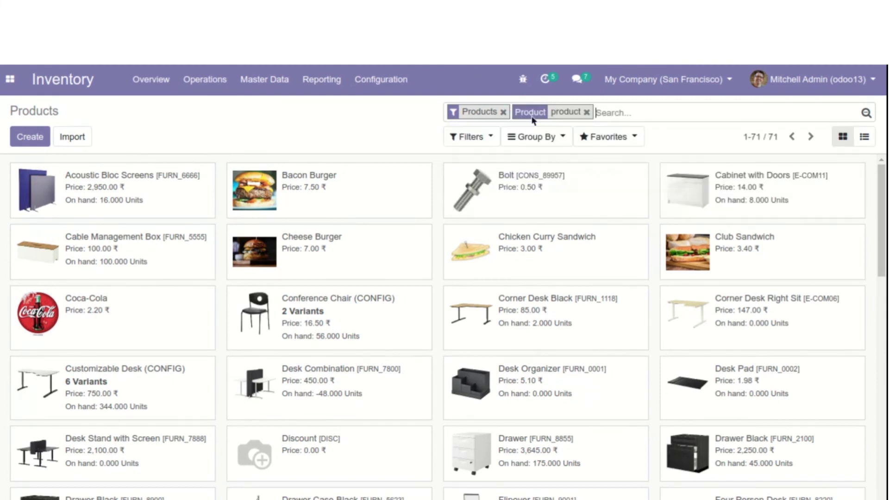
{"action": "left_click", "coordinate": [359, 185]}
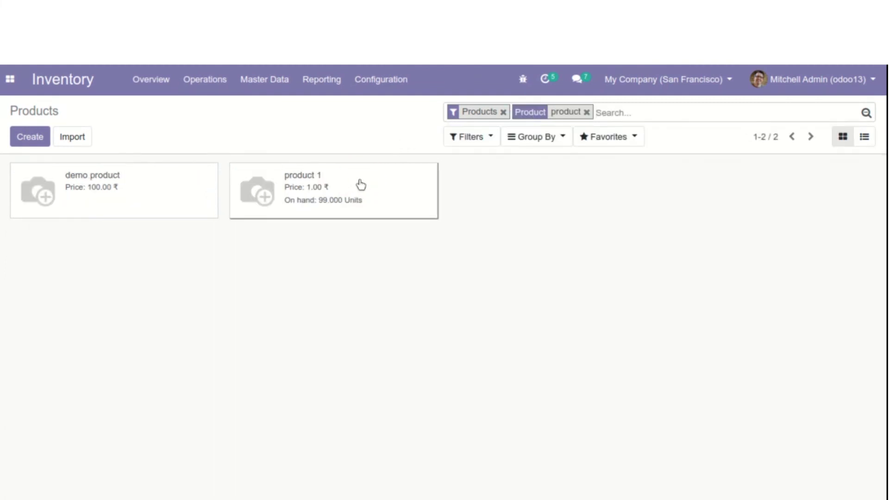
{"action": "left_click", "coordinate": [485, 314]}
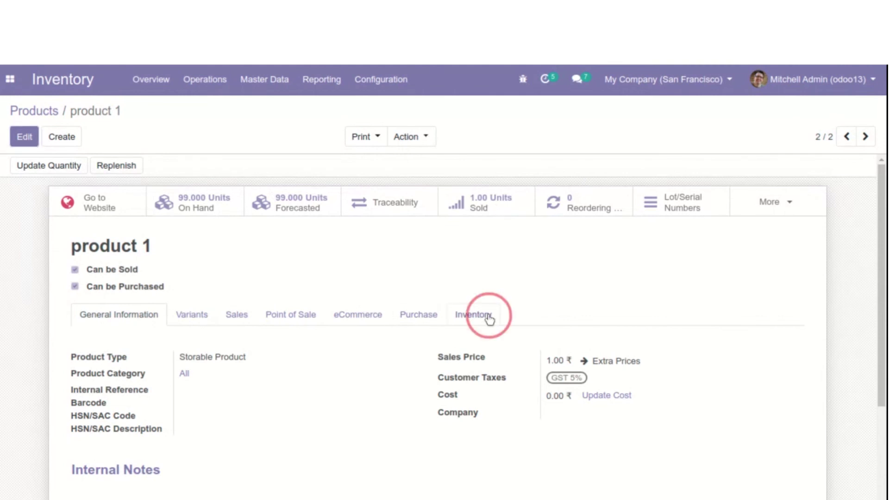
{"action": "scroll", "coordinate": [523, 373], "scroll_direction": "down", "scroll_amount": 2}
{"action": "left_click_drag", "start_coordinate": [426, 278], "coordinate": [557, 272]}
{"action": "left_click", "coordinate": [558, 268]}
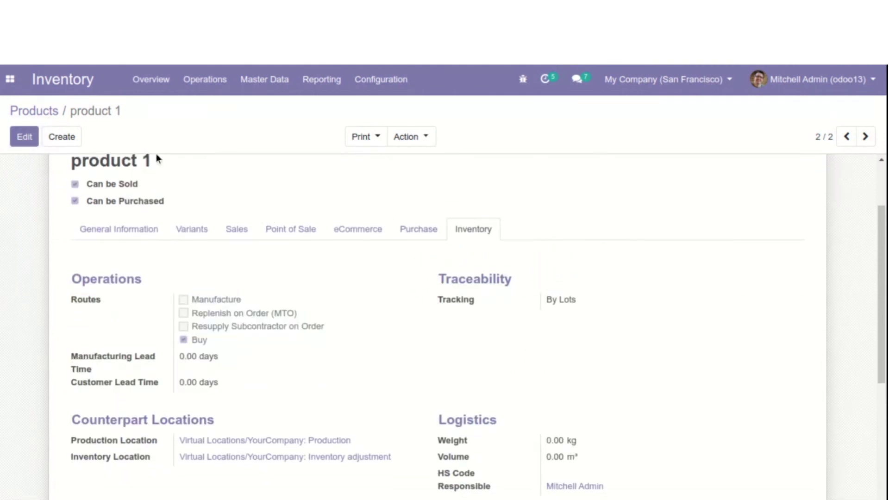
{"action": "left_click", "coordinate": [23, 138]}
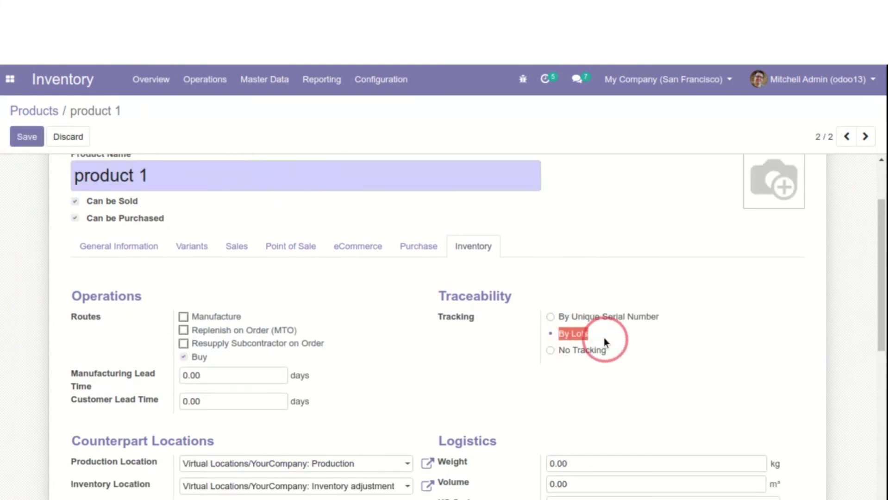
{"action": "left_click", "coordinate": [27, 136]}
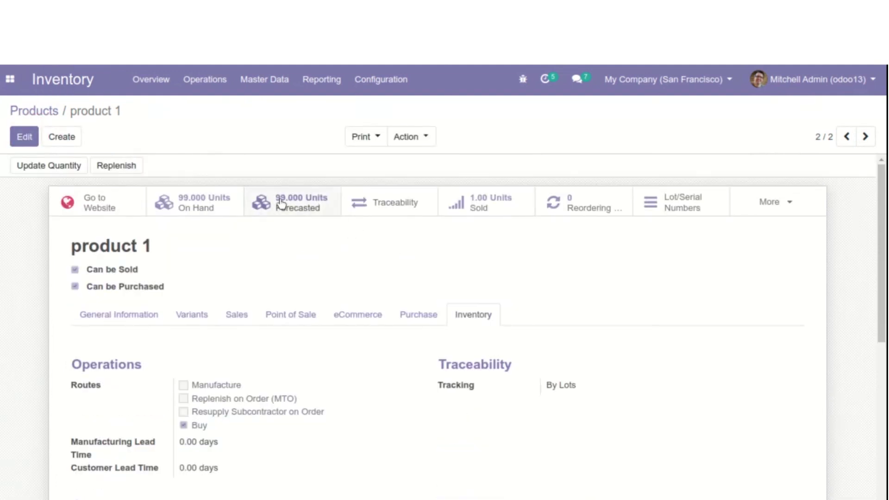
Inspect product 1's lot 0000001, then go to the Sales app's quotations
{"action": "left_click", "coordinate": [671, 206]}
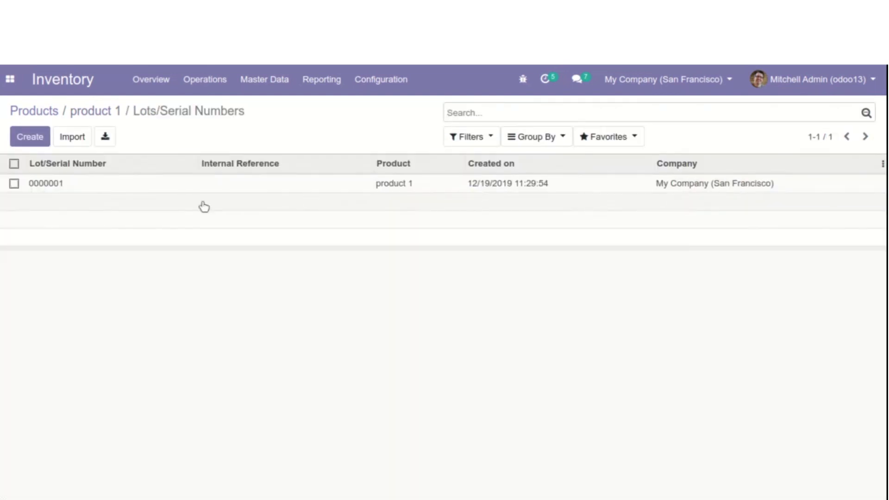
{"action": "left_click", "coordinate": [66, 186]}
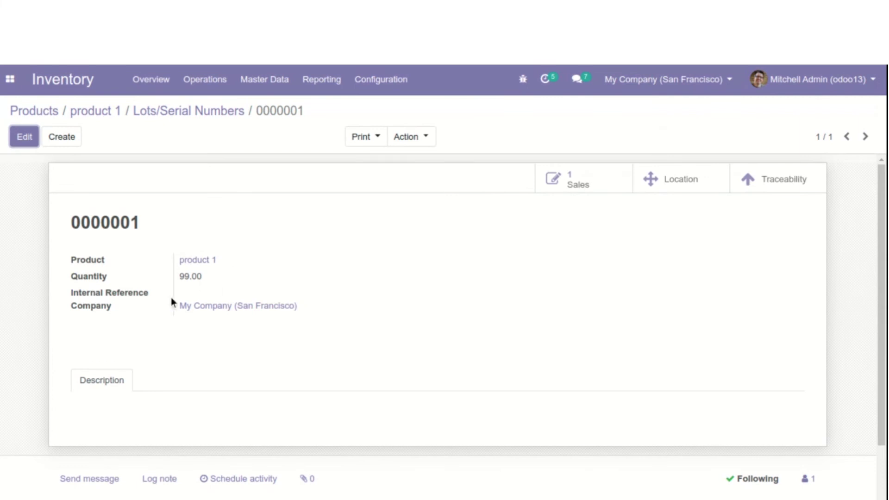
{"action": "left_click_drag", "start_coordinate": [76, 223], "coordinate": [189, 224]}
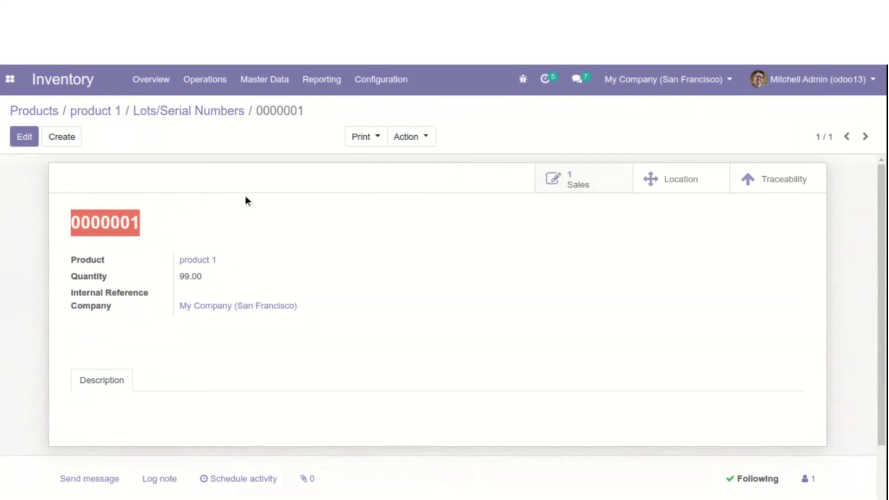
{"action": "left_click", "coordinate": [74, 151]}
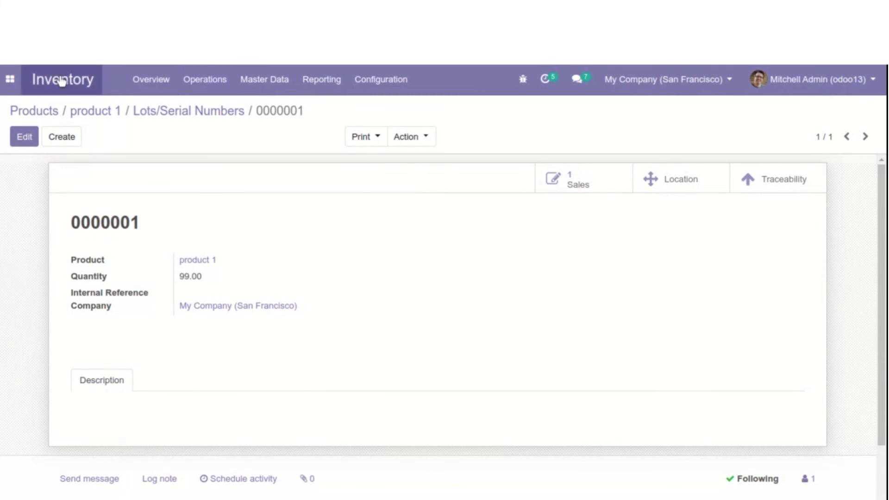
{"action": "left_click", "coordinate": [9, 79]}
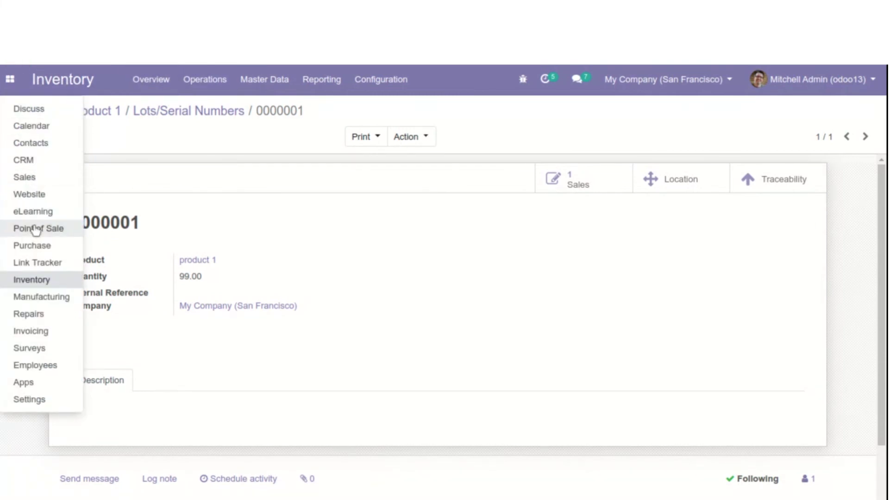
{"action": "left_click", "coordinate": [36, 180]}
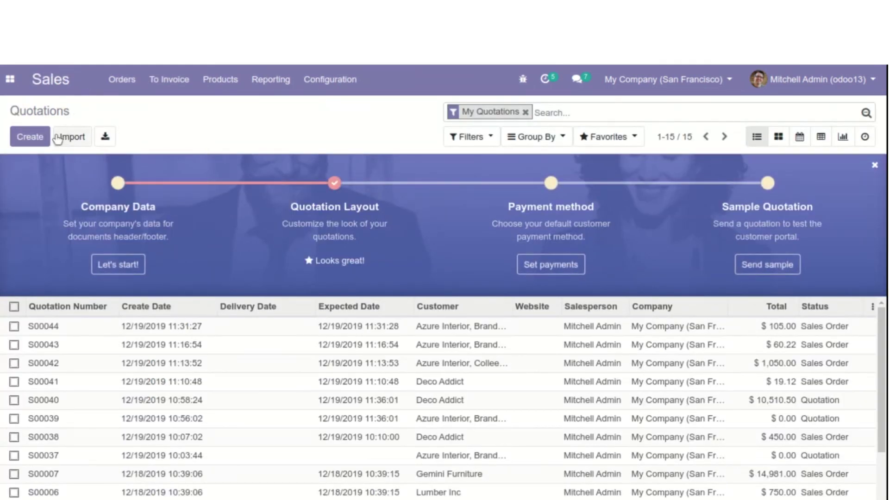
Start a quotation for Lumber Inc with one product 1 at unit price 1000
{"action": "left_click", "coordinate": [32, 136]}
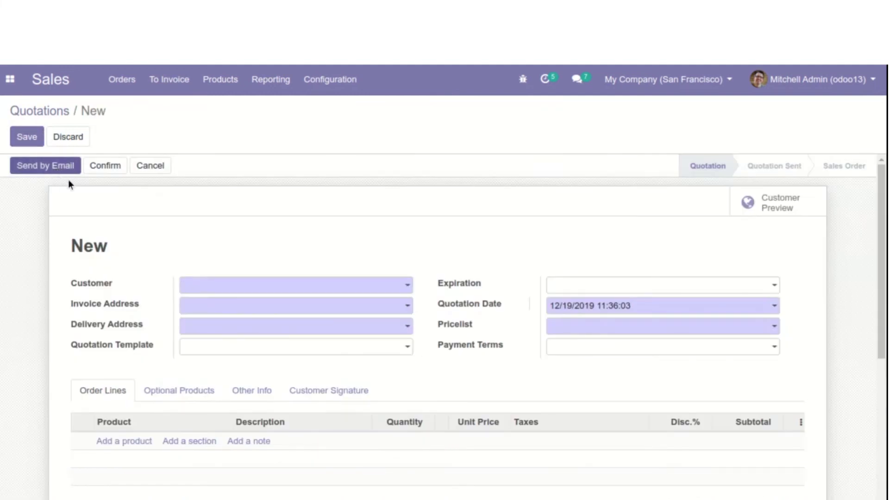
{"action": "left_click", "coordinate": [224, 283]}
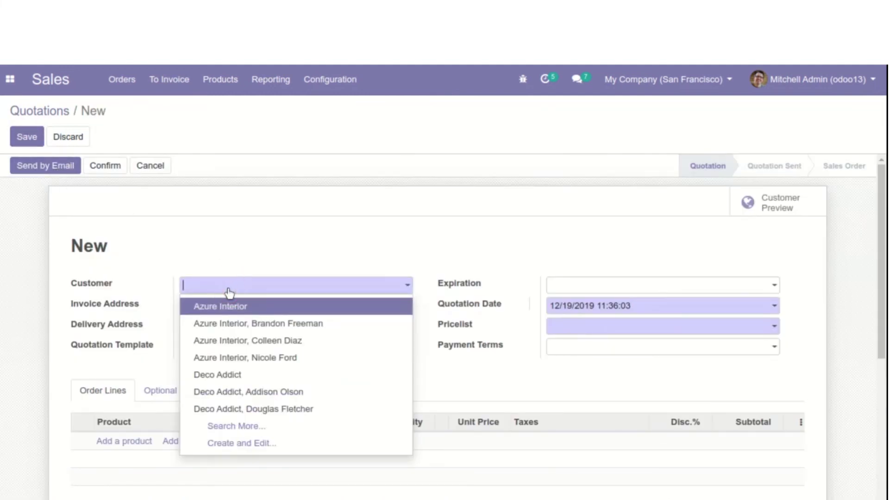
{"action": "left_click", "coordinate": [233, 426]}
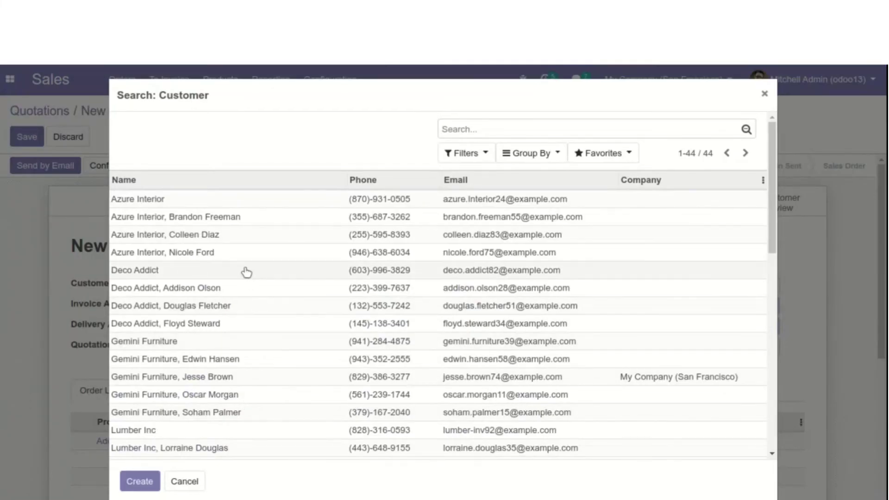
{"action": "left_click", "coordinate": [196, 429]}
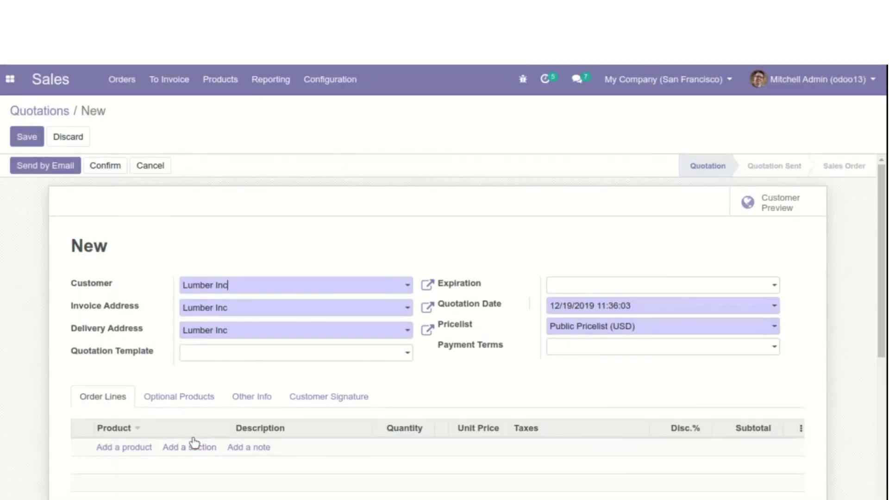
{"action": "scroll", "coordinate": [292, 417], "scroll_direction": "down", "scroll_amount": 3}
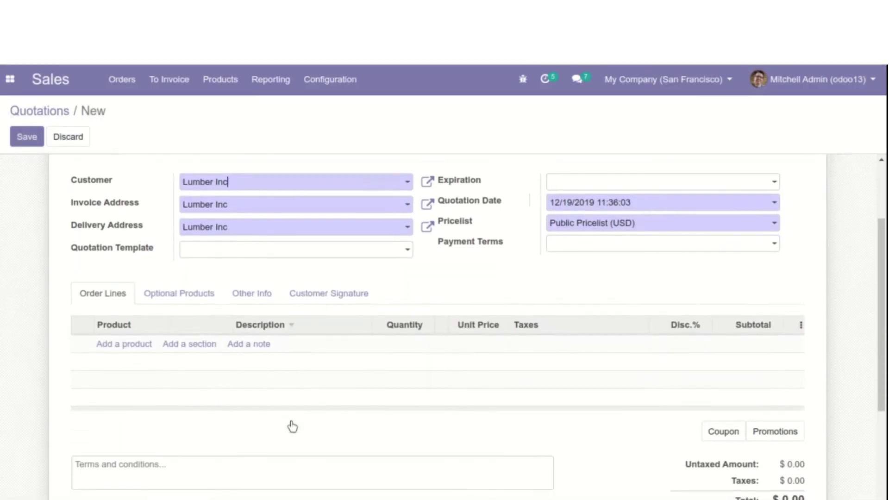
{"action": "left_click", "coordinate": [149, 344]}
{"action": "type", "text": "pro"}
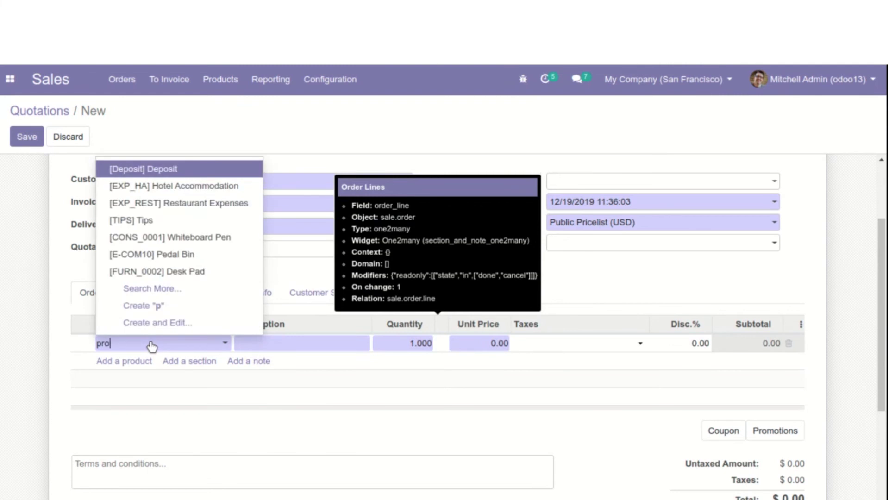
{"action": "type", "text": "duct 1"}
{"action": "key", "text": "Return"}
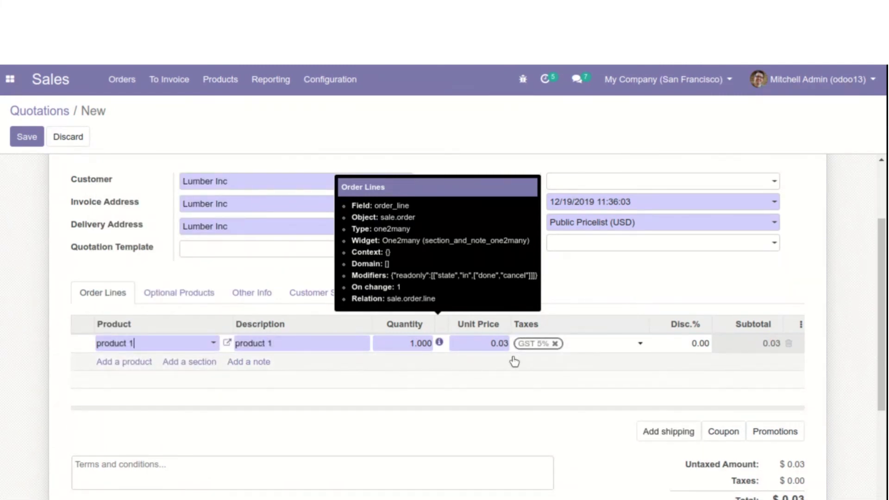
{"action": "left_click", "coordinate": [502, 343]}
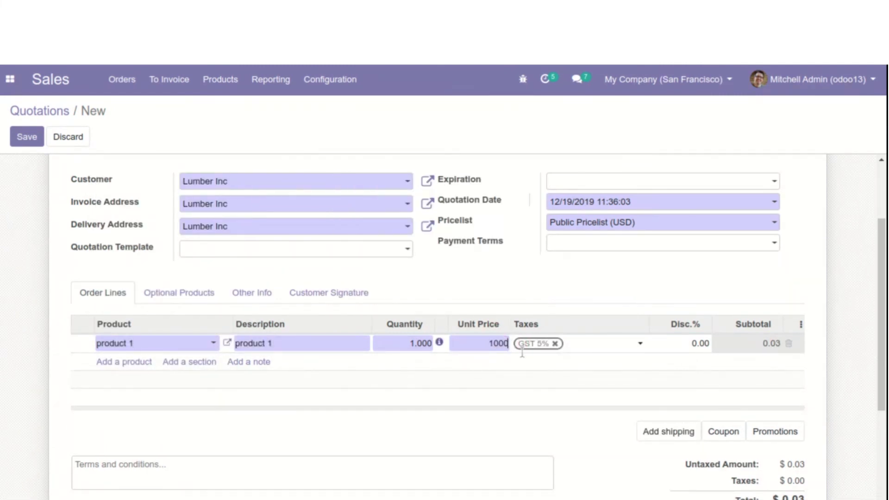
{"action": "left_click", "coordinate": [632, 408]}
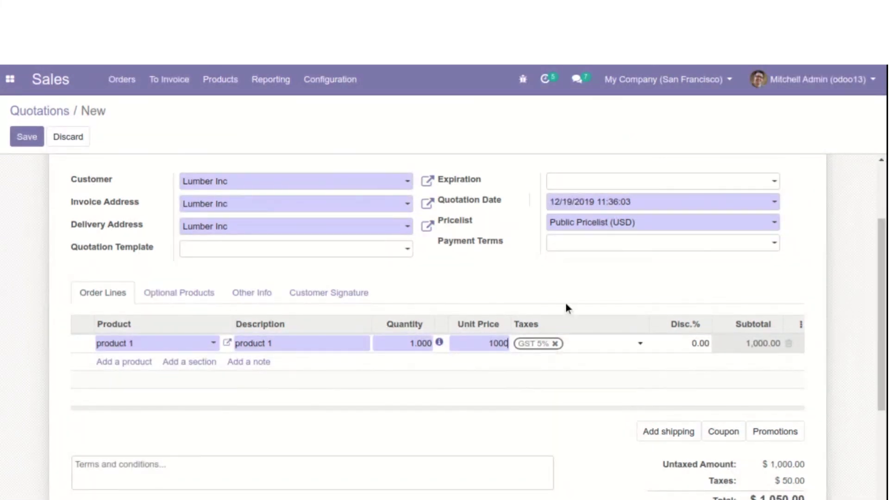
Confirm it as sales order S00045 and open its delivery WH/OUT/00025
{"action": "scroll", "coordinate": [565, 302], "scroll_direction": "down", "scroll_amount": 1}
{"action": "scroll", "coordinate": [565, 303], "scroll_direction": "up", "scroll_amount": 4}
{"action": "left_click", "coordinate": [106, 166]}
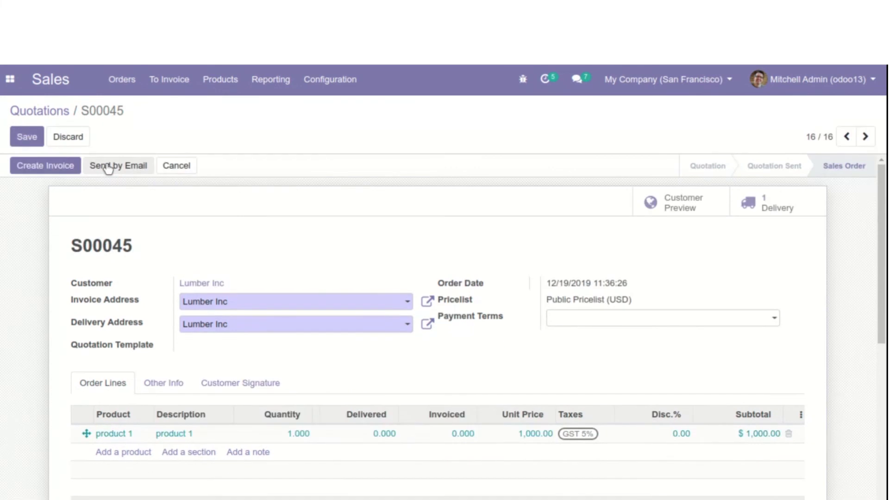
{"action": "left_click", "coordinate": [777, 204]}
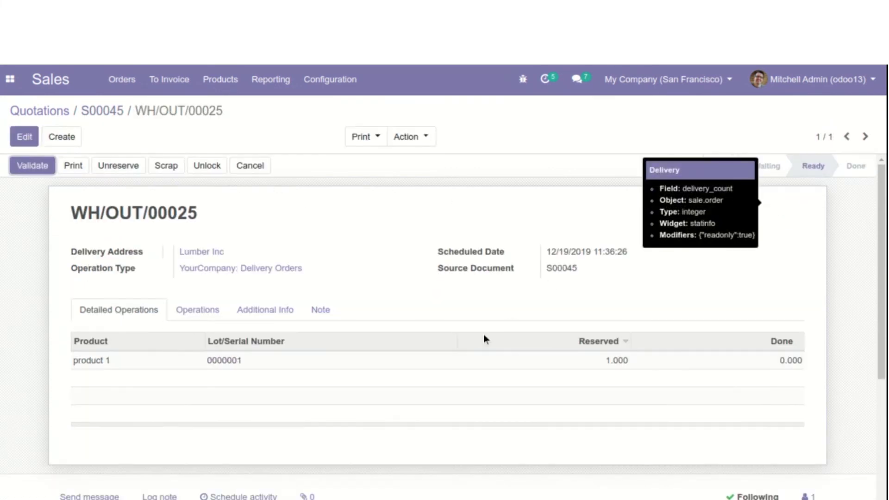
Review the detailed operation reserving 1.000 of product 1 from lot 0000001
{"action": "left_click_drag", "start_coordinate": [207, 364], "coordinate": [269, 365]}
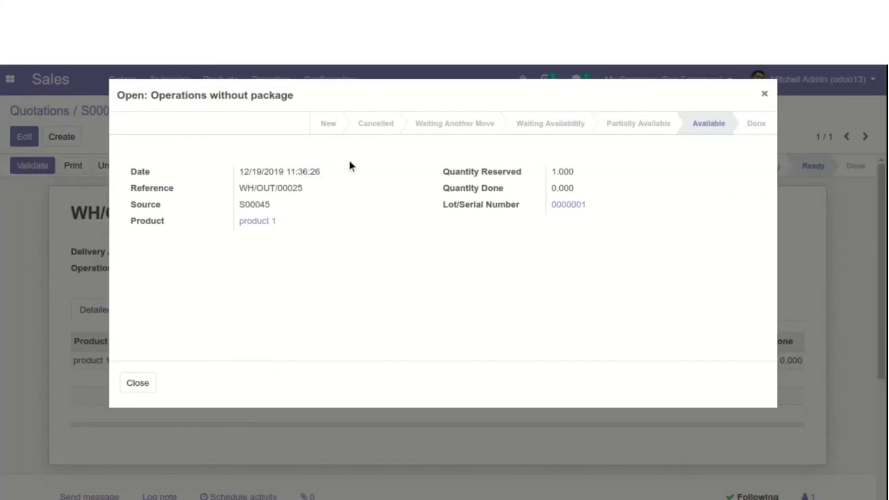
{"action": "left_click_drag", "start_coordinate": [437, 207], "coordinate": [617, 207]}
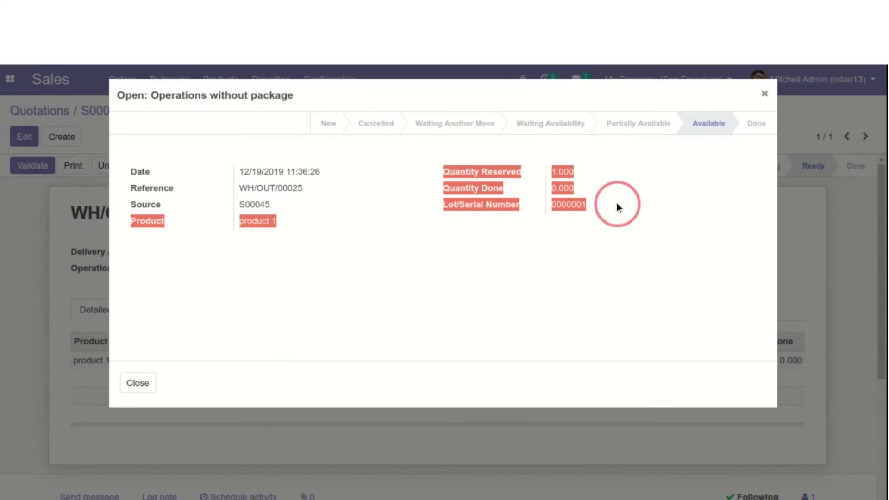
{"action": "left_click", "coordinate": [617, 206]}
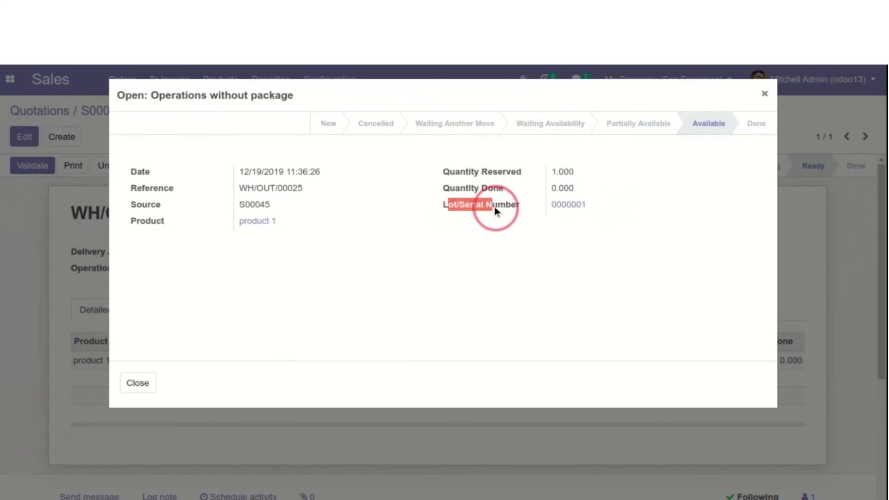
{"action": "left_click", "coordinate": [349, 281]}
{"action": "left_click", "coordinate": [123, 380]}
Validate delivery WH/OUT/00025 as an immediate transfer and view its traceability report
{"action": "left_click", "coordinate": [19, 165]}
{"action": "left_click", "coordinate": [140, 205]}
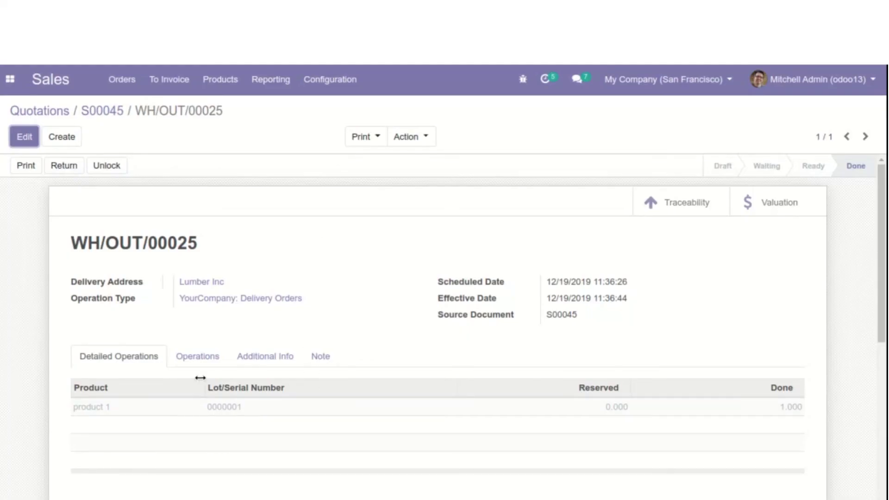
{"action": "left_click", "coordinate": [649, 203]}
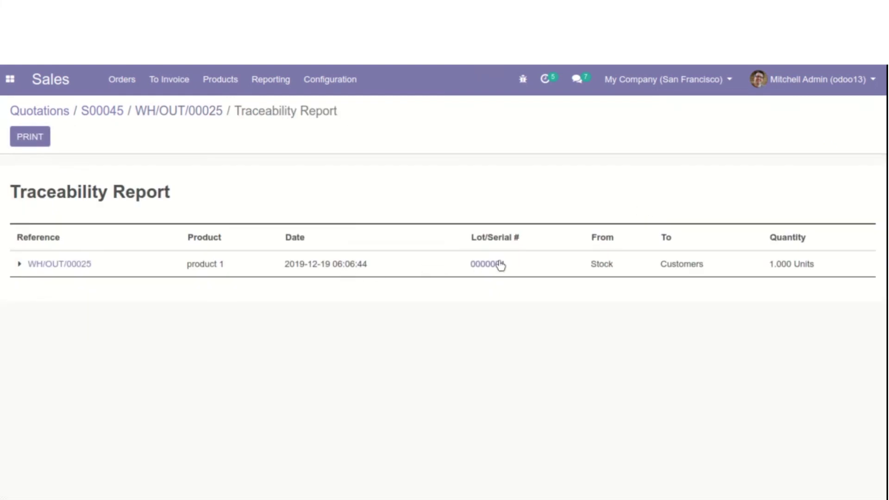
{"action": "left_click", "coordinate": [109, 112]}
Create an invoice for S00045 and preview the $1,050.00 draft in the customer portal
{"action": "left_click", "coordinate": [45, 167]}
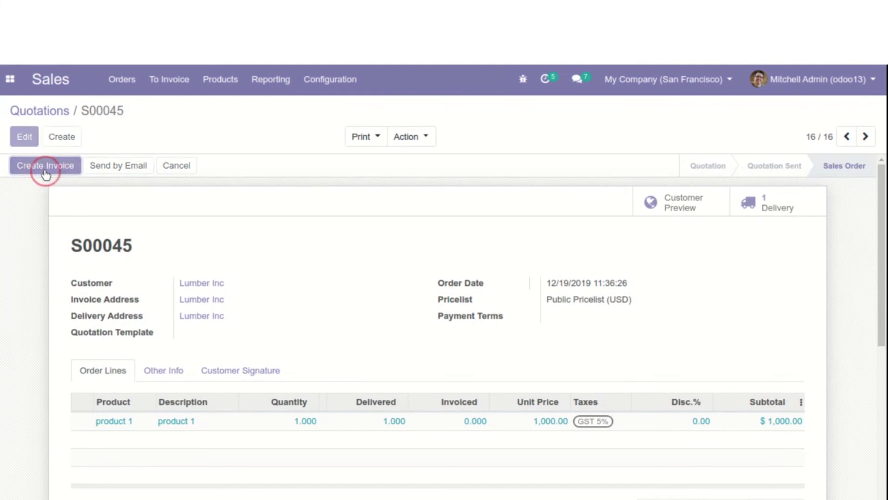
{"action": "left_click", "coordinate": [164, 259]}
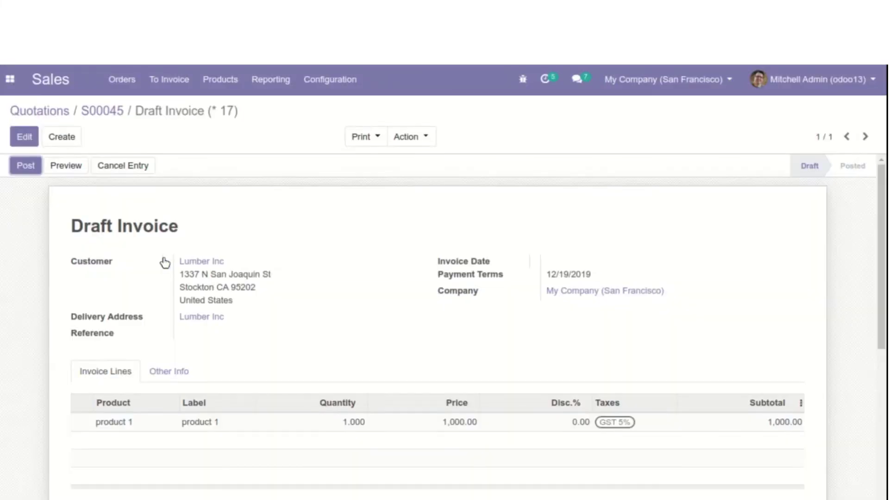
{"action": "left_click", "coordinate": [667, 218]}
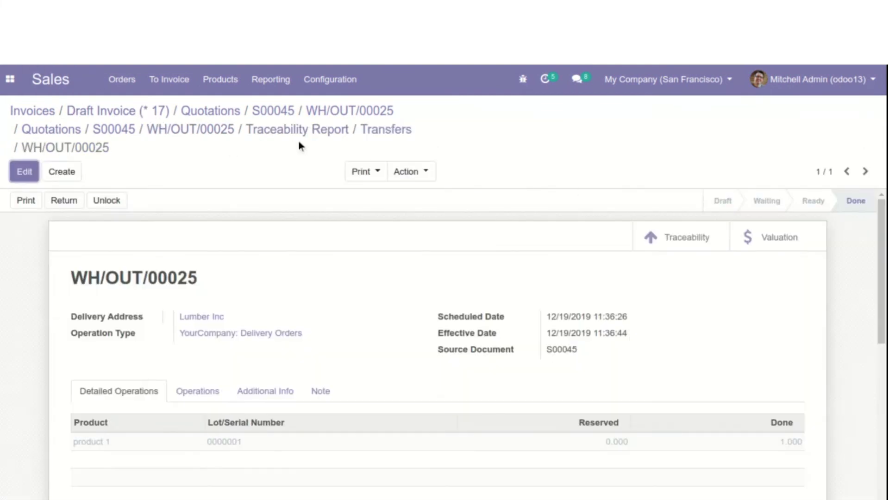
{"action": "left_click", "coordinate": [114, 131]}
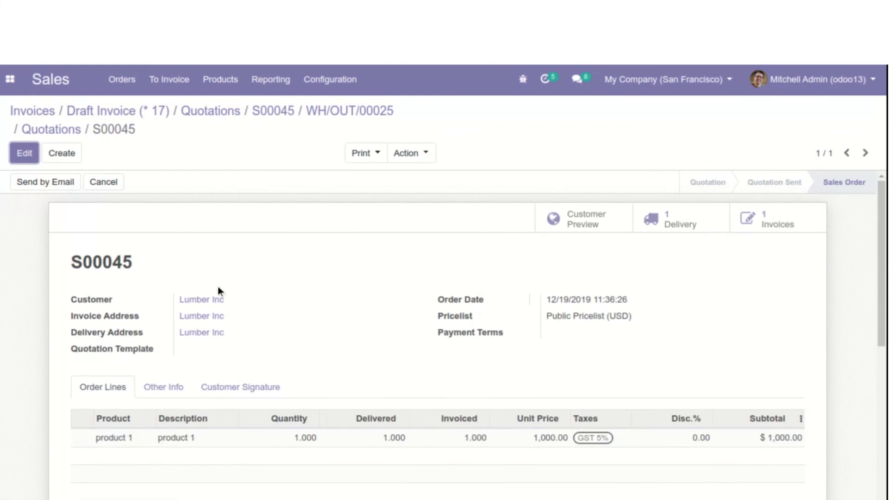
{"action": "left_click", "coordinate": [740, 223]}
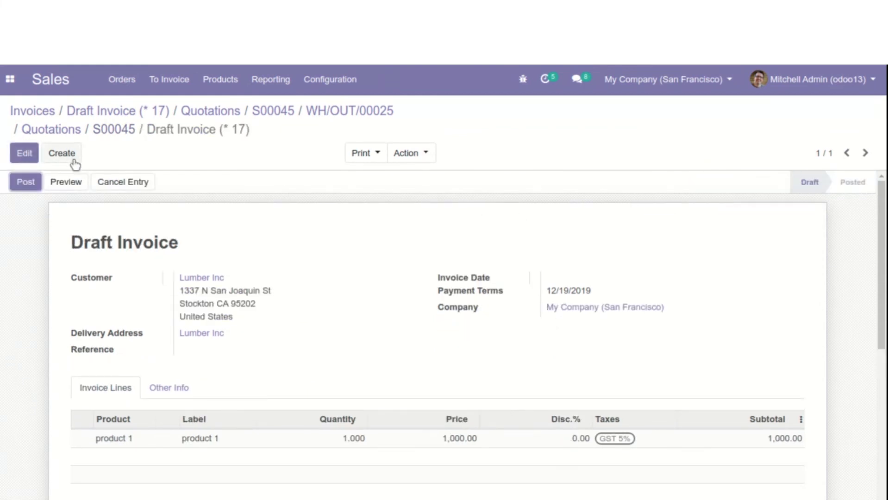
{"action": "left_click", "coordinate": [77, 181]}
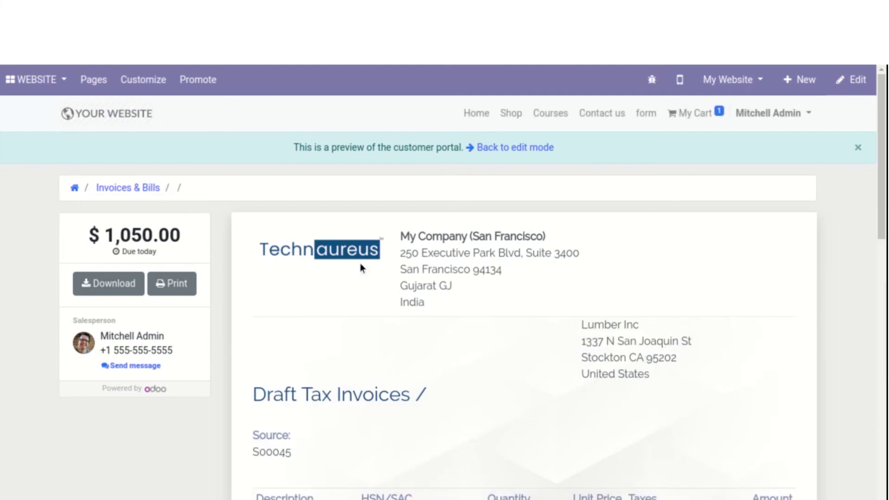
Scroll through the invoice's SGST and CGST of $25.00 each, then return to the backend
{"action": "scroll", "coordinate": [395, 273], "scroll_direction": "down", "scroll_amount": 3}
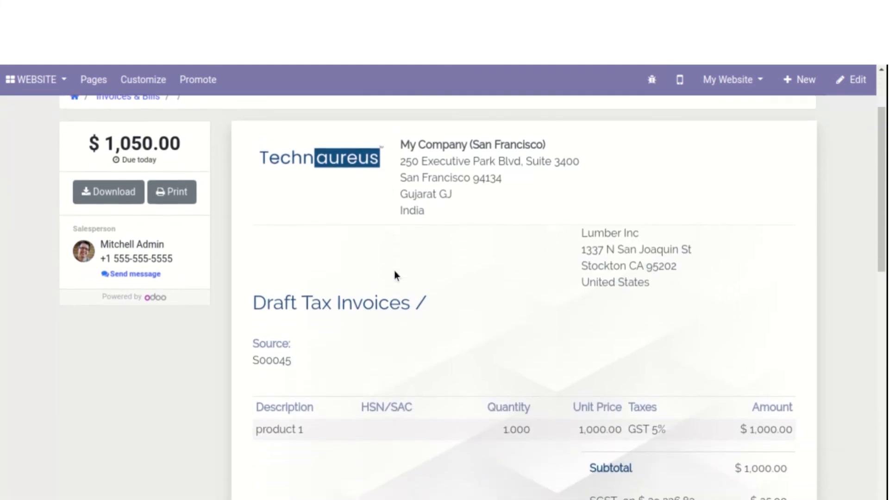
{"action": "scroll", "coordinate": [395, 275], "scroll_direction": "down", "scroll_amount": 3}
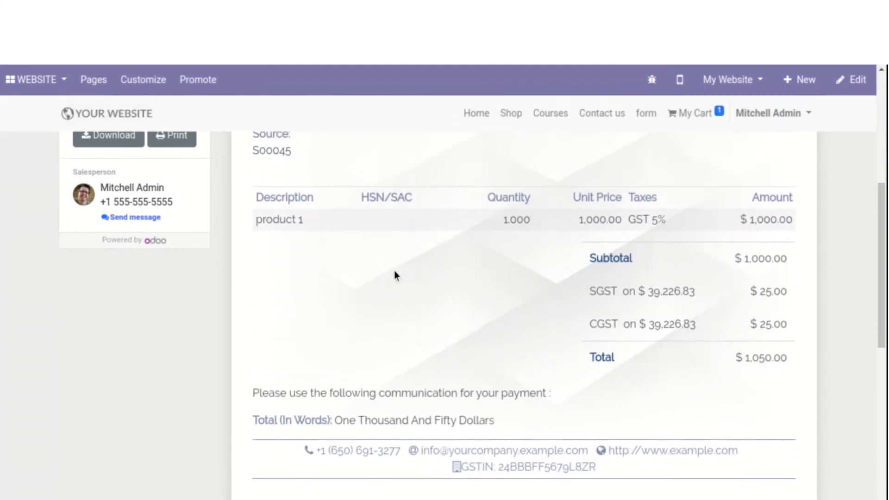
{"action": "scroll", "coordinate": [394, 275], "scroll_direction": "up", "scroll_amount": 6}
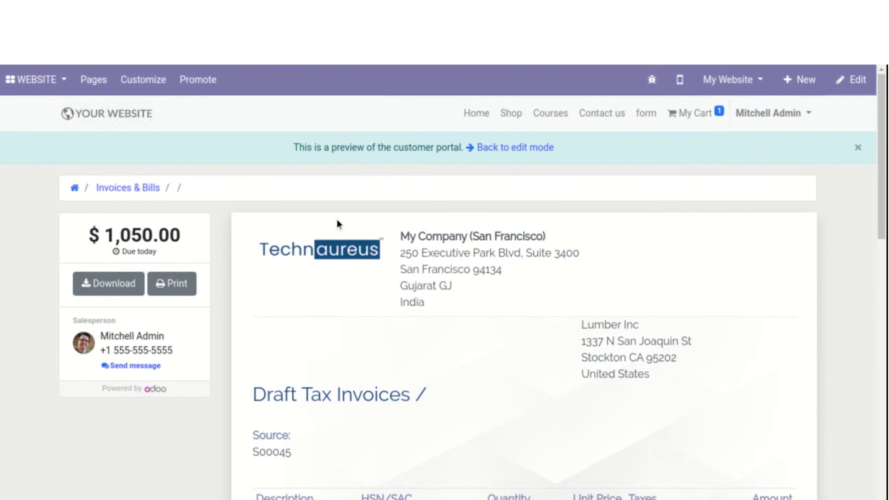
{"action": "left_click", "coordinate": [44, 68]}
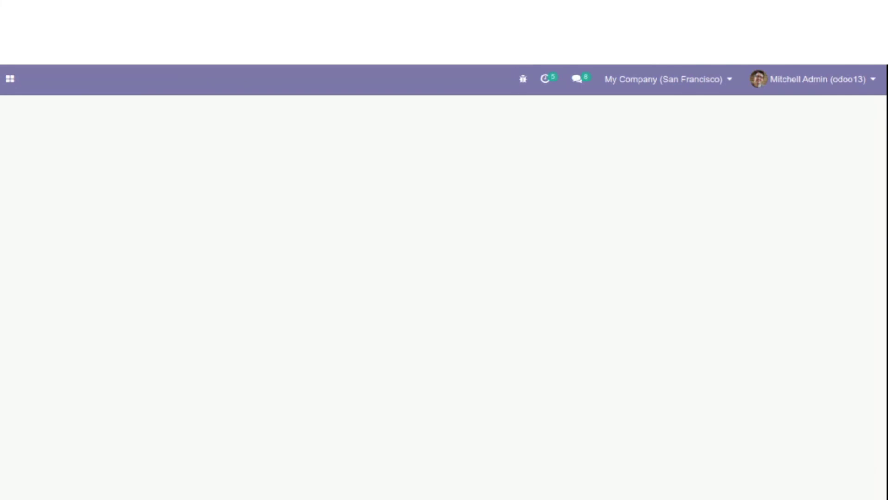
Start a new quotation with Azure Interior as the customer
{"action": "left_click", "coordinate": [122, 80]}
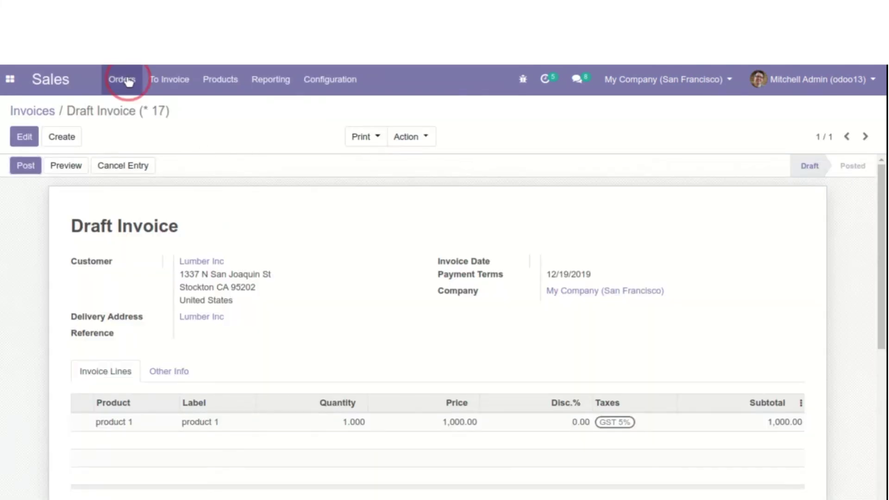
{"action": "left_click", "coordinate": [139, 112]}
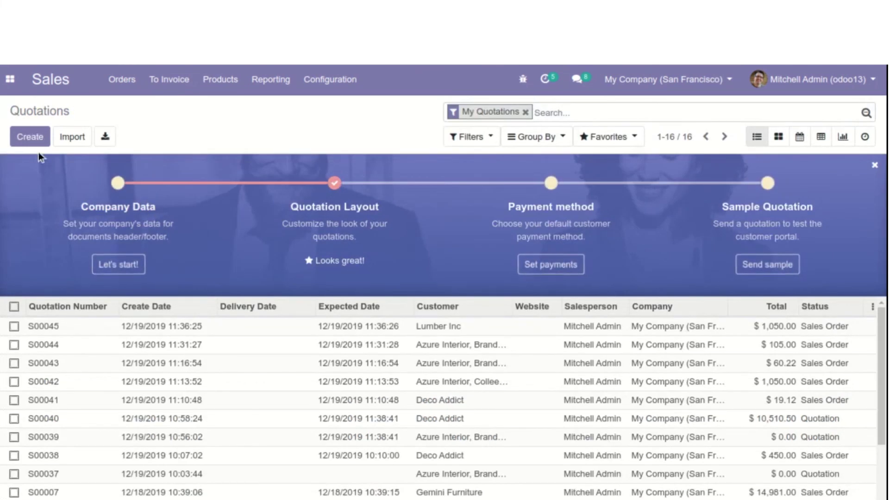
{"action": "left_click", "coordinate": [23, 137]}
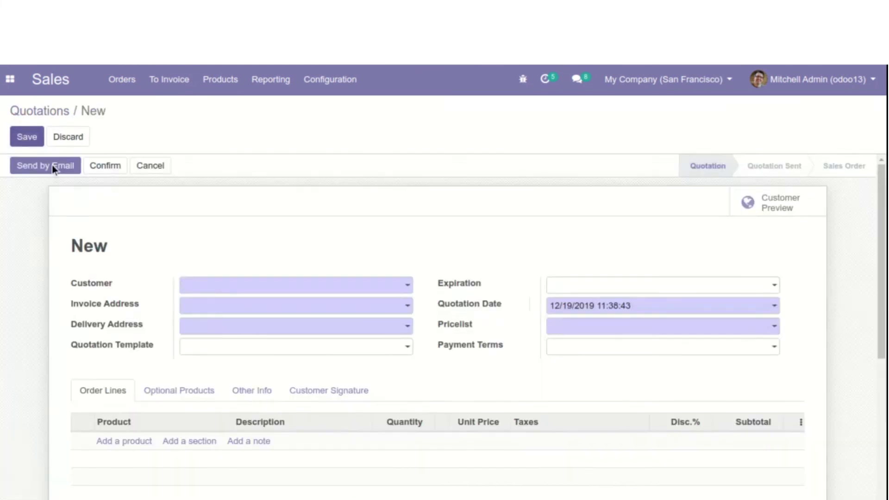
{"action": "left_click", "coordinate": [211, 287]}
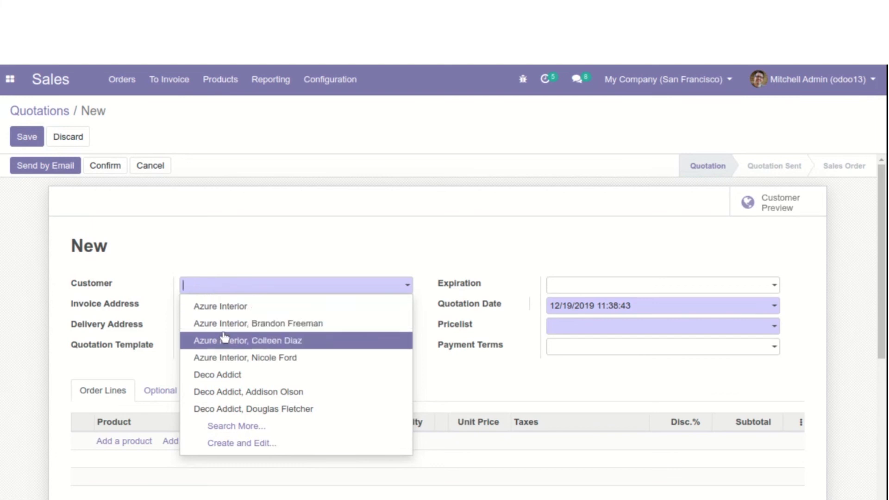
{"action": "left_click", "coordinate": [224, 306]}
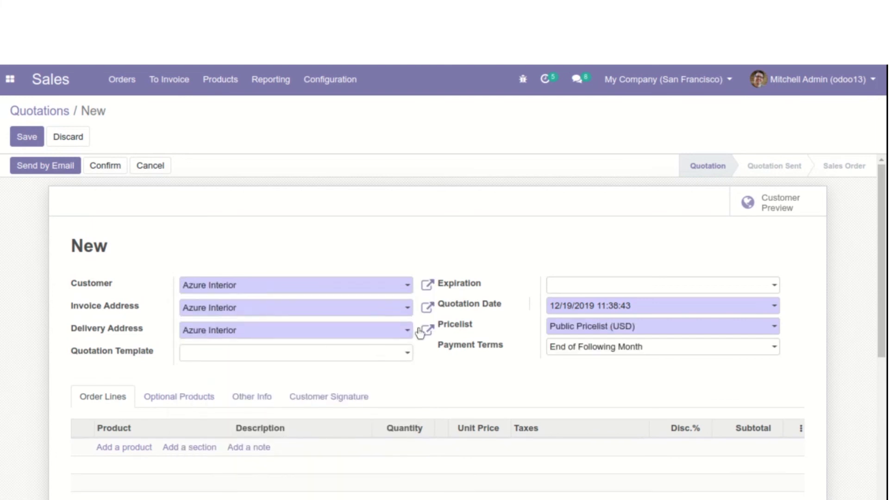
Add one product 1 at unit price 1000 and confirm it as sales order S00046
{"action": "scroll", "coordinate": [402, 331], "scroll_direction": "down", "scroll_amount": 2}
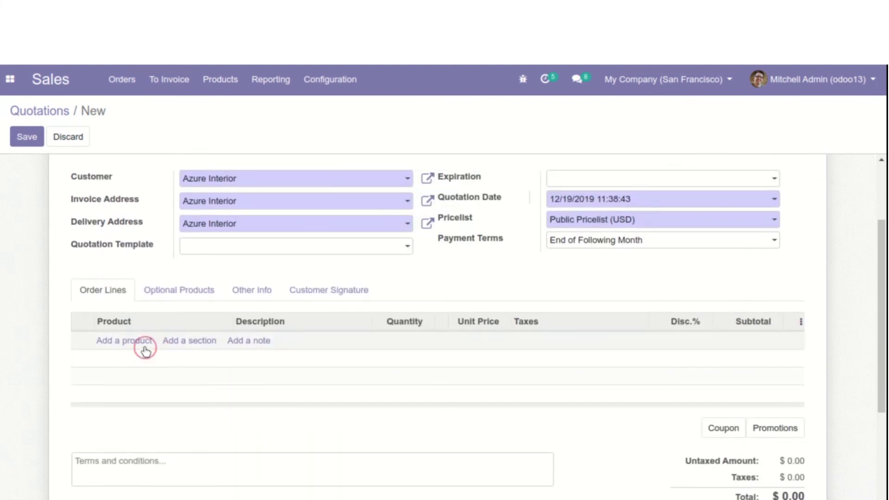
{"action": "left_click", "coordinate": [102, 342]}
{"action": "type", "text": "product 1"}
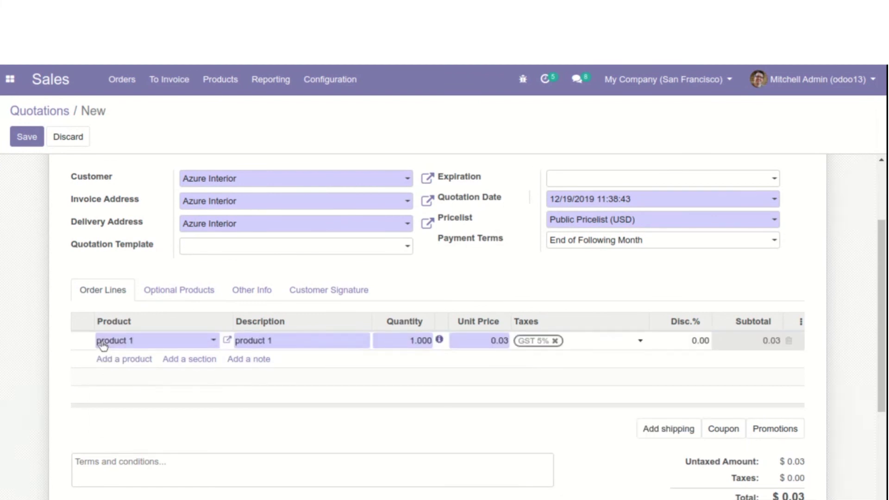
{"action": "left_click", "coordinate": [493, 341]}
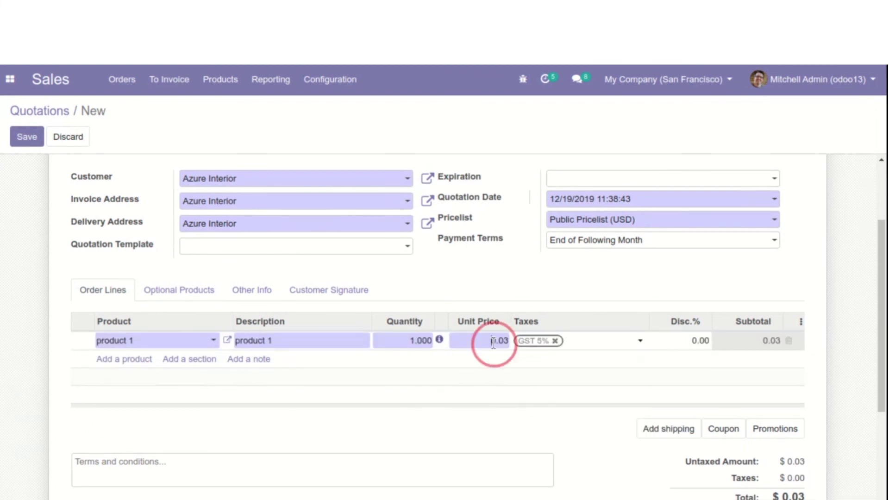
{"action": "type", "text": "1000"}
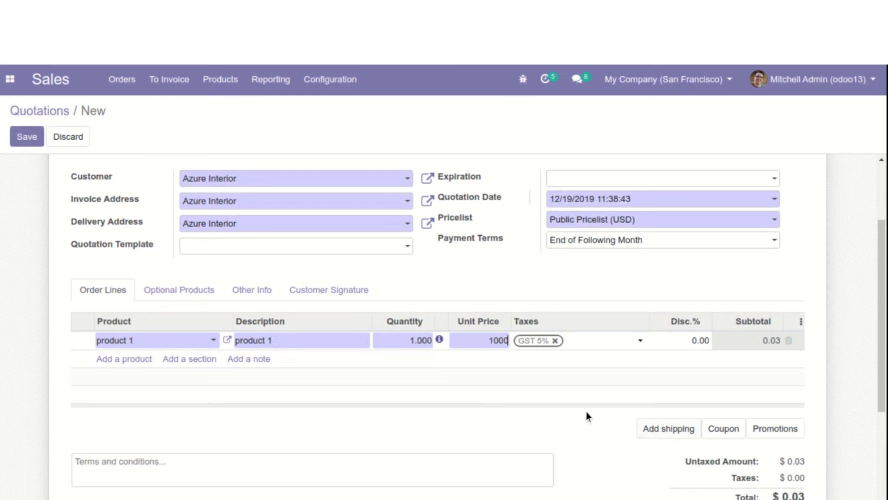
{"action": "left_click", "coordinate": [583, 412]}
{"action": "scroll", "coordinate": [370, 287], "scroll_direction": "up", "scroll_amount": 3}
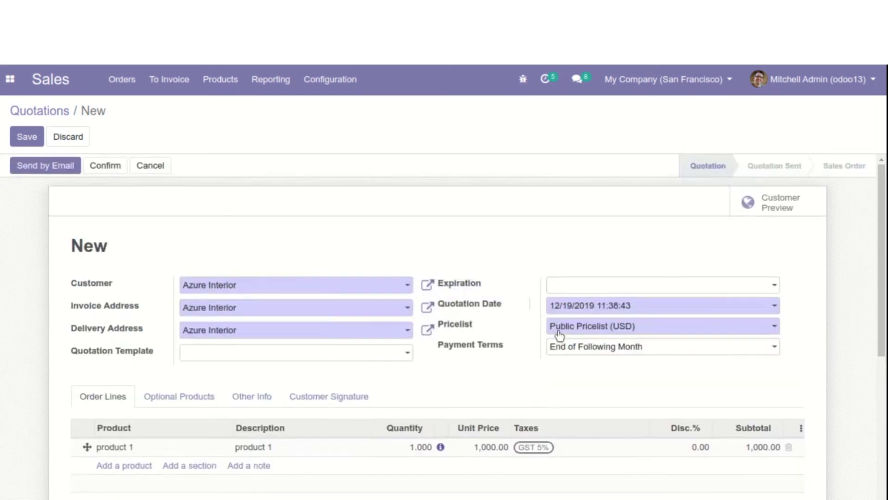
{"action": "left_click", "coordinate": [87, 163]}
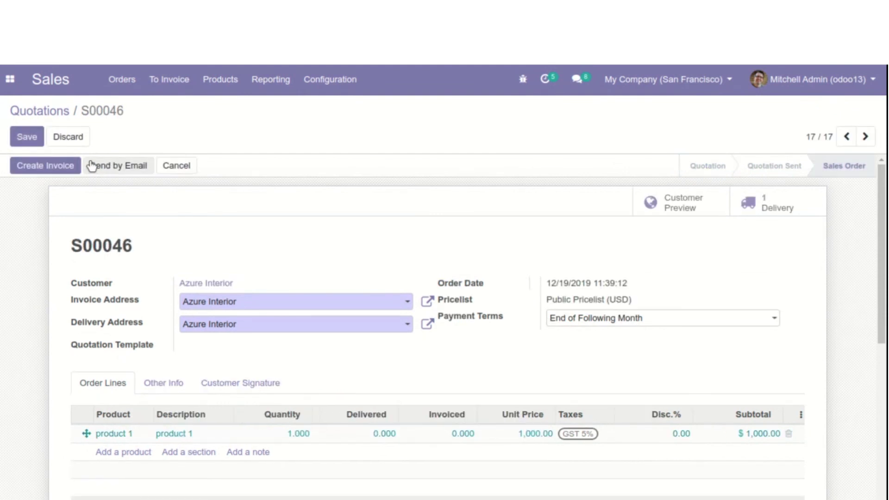
Invoice S00046 and preview the $1,050.00 draft invoice for Azure Interior
{"action": "left_click", "coordinate": [64, 166]}
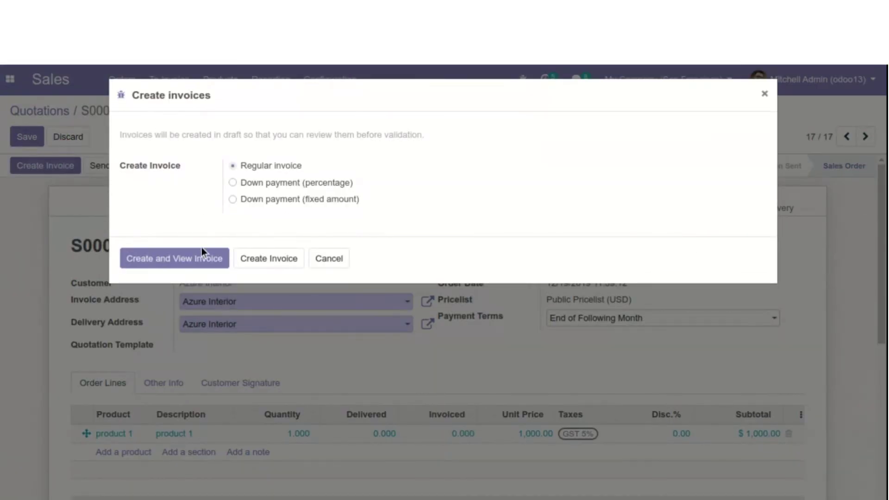
{"action": "left_click", "coordinate": [187, 258]}
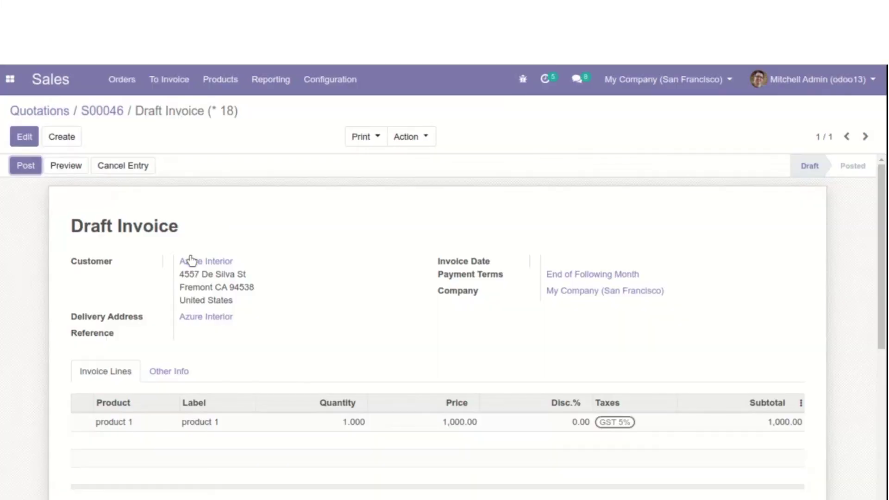
{"action": "left_click", "coordinate": [70, 169]}
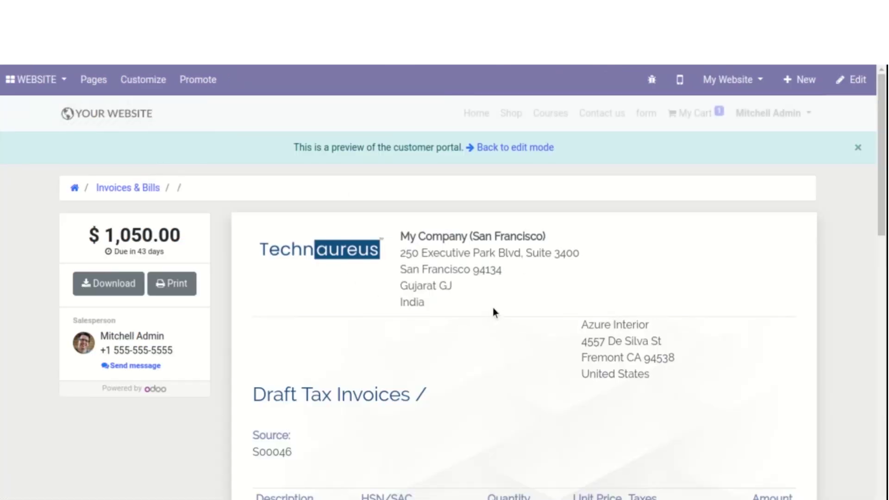
Scroll to the invoice product table and point out serial number 0000001 under SN/LN
{"action": "scroll", "coordinate": [493, 307], "scroll_direction": "down", "scroll_amount": 3}
{"action": "scroll", "coordinate": [493, 308], "scroll_direction": "down", "scroll_amount": 1}
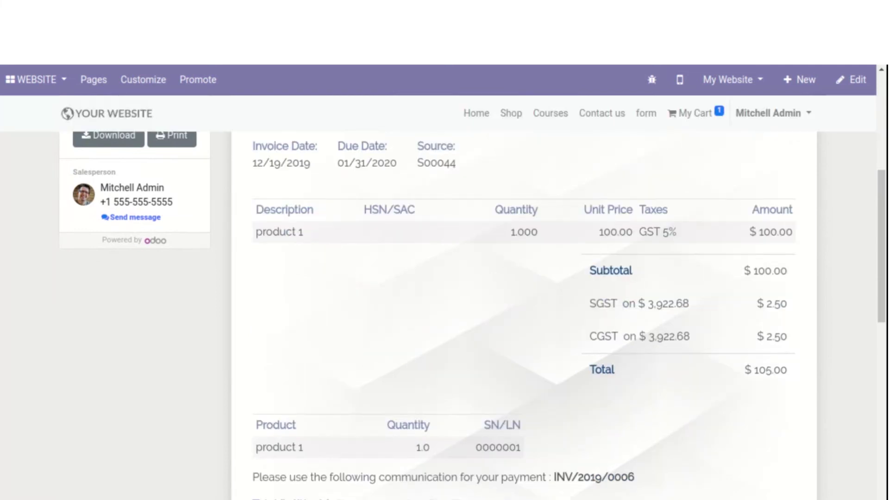
{"action": "scroll", "coordinate": [512, 331], "scroll_direction": "down", "scroll_amount": 1}
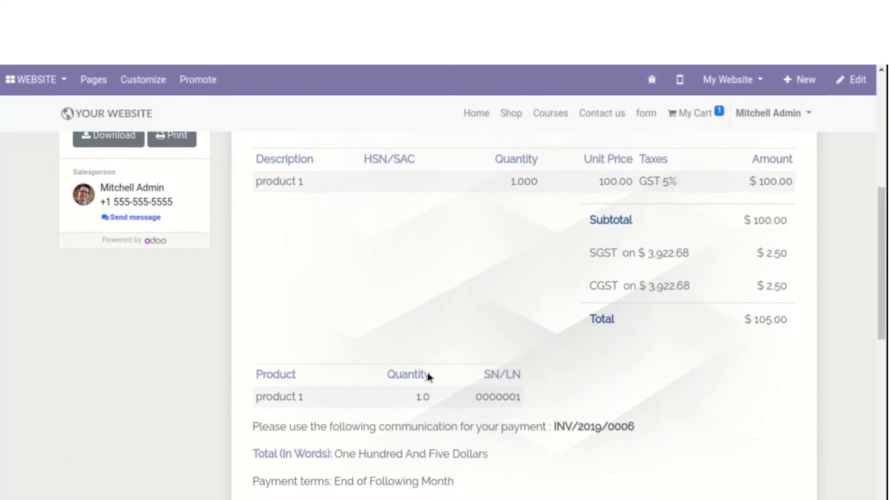
{"action": "scroll", "coordinate": [396, 374], "scroll_direction": "down", "scroll_amount": 2}
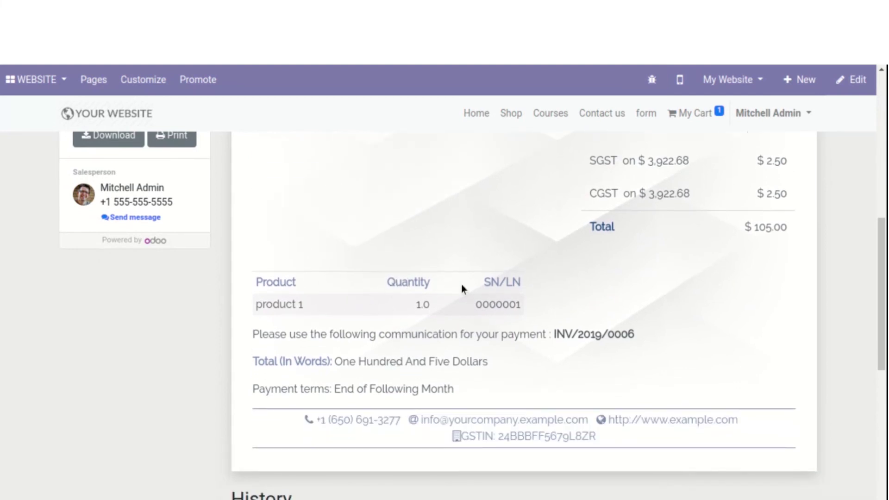
{"action": "left_click_drag", "start_coordinate": [474, 305], "coordinate": [527, 308]}
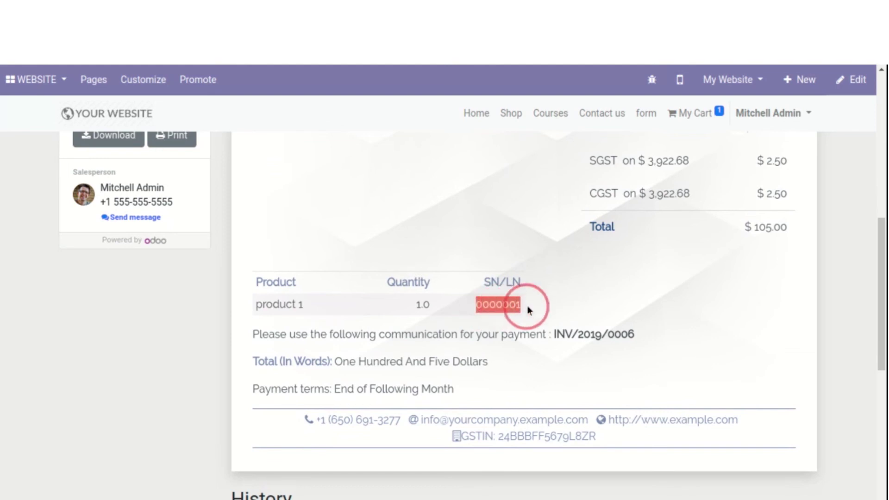
{"action": "left_click_drag", "start_coordinate": [484, 281], "coordinate": [560, 279]}
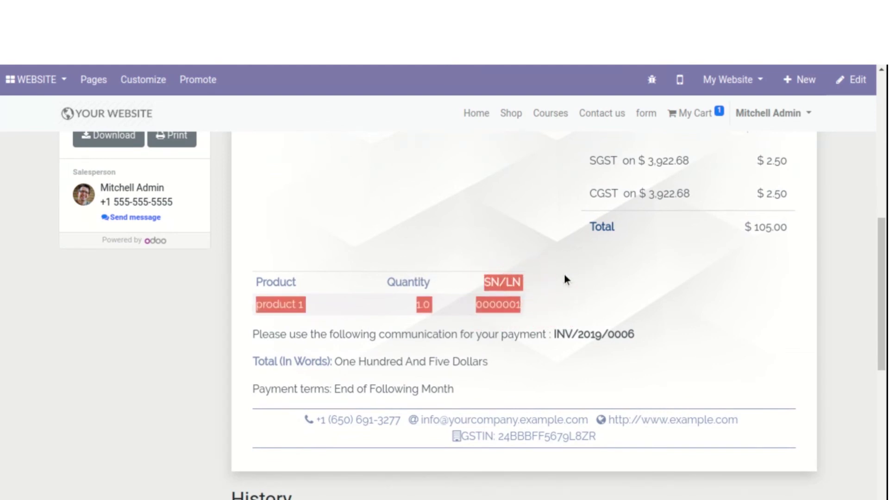
{"action": "left_click", "coordinate": [565, 276]}
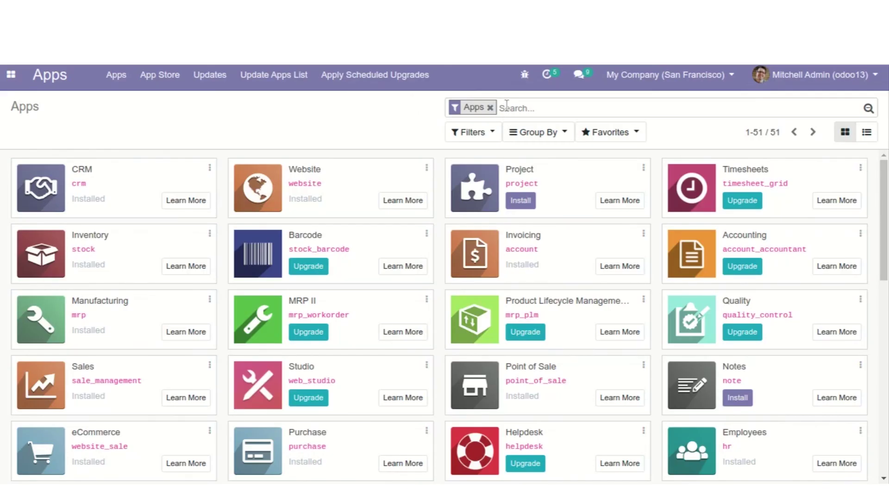
Search the modules for 'employee presence', then broaden the search to 'employee' without the Apps filter
{"action": "left_click", "coordinate": [506, 110]}
{"action": "type", "text": "employee presence"}
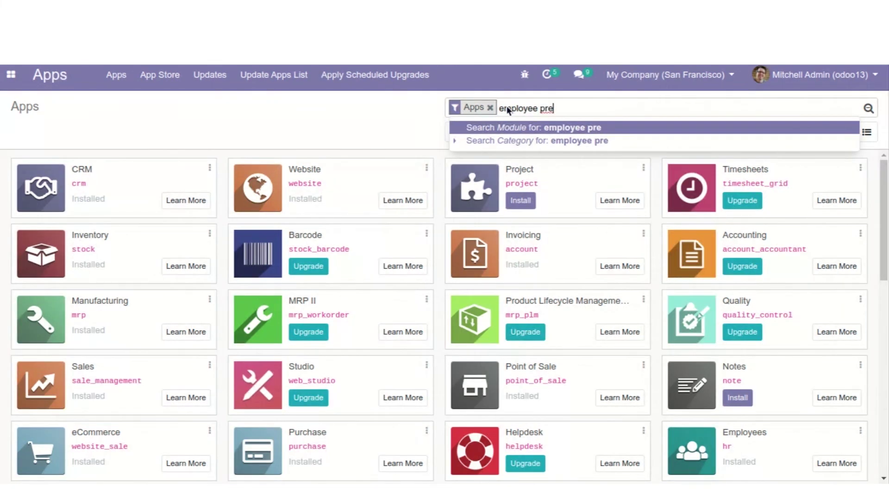
{"action": "key", "text": "Return"}
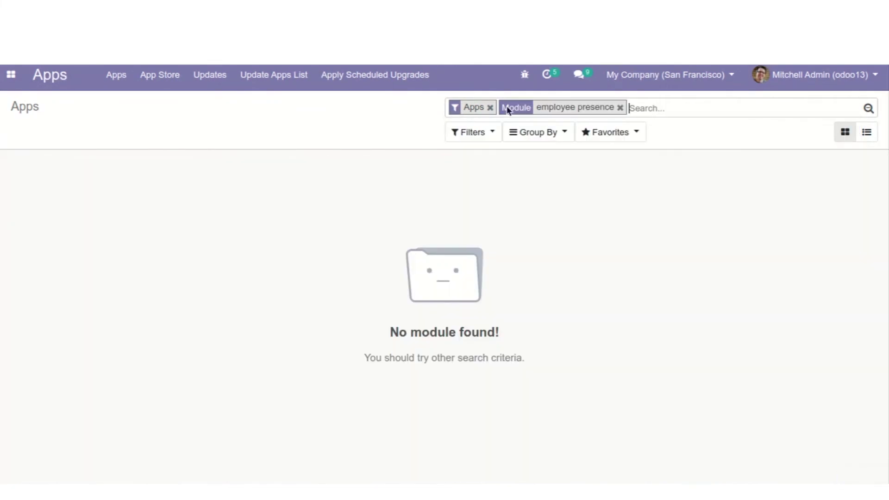
{"action": "key", "text": "BackSpace"}
{"action": "key", "text": "BackSpace"}
{"action": "type", "text": "employee"}
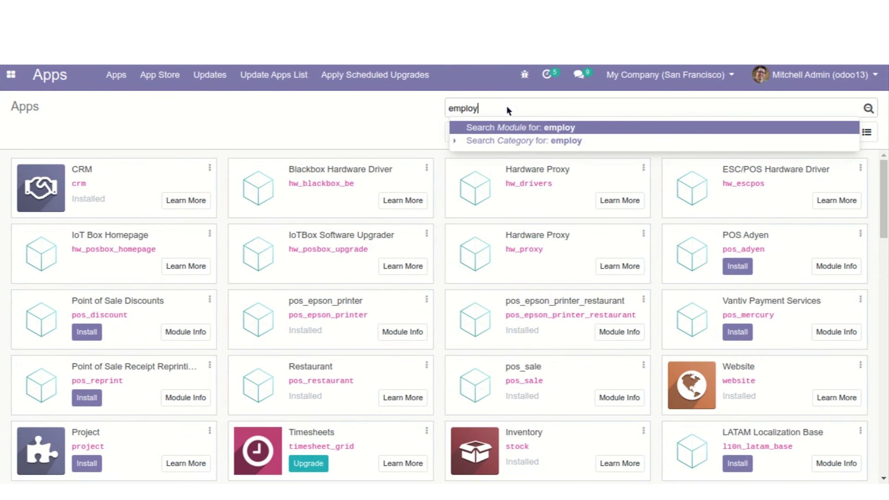
{"action": "key", "text": "Return"}
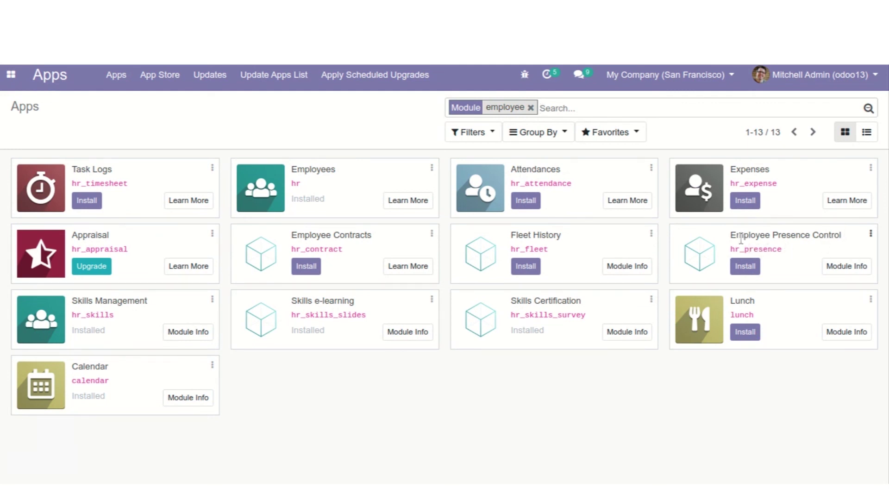
{"action": "left_click_drag", "start_coordinate": [734, 235], "coordinate": [811, 254]}
{"action": "left_click", "coordinate": [811, 252]}
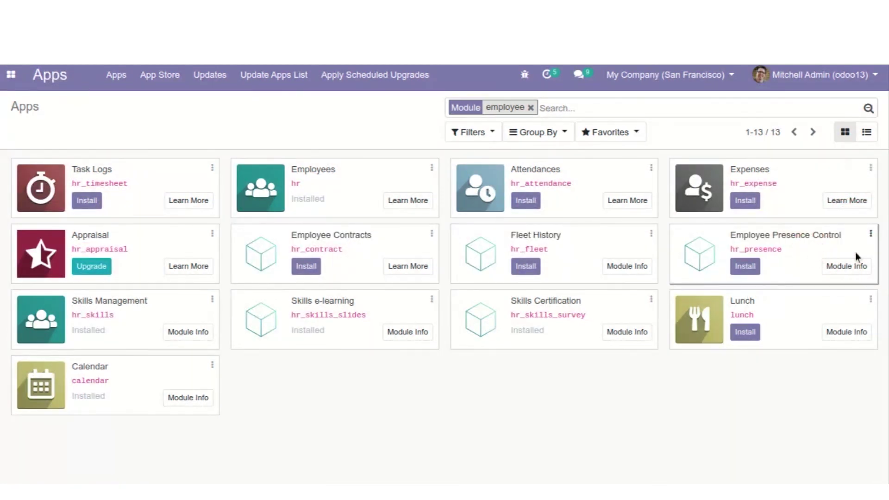
Install Employee Presence Control from its Module Info page
{"action": "left_click", "coordinate": [870, 233]}
{"action": "left_click", "coordinate": [831, 256]}
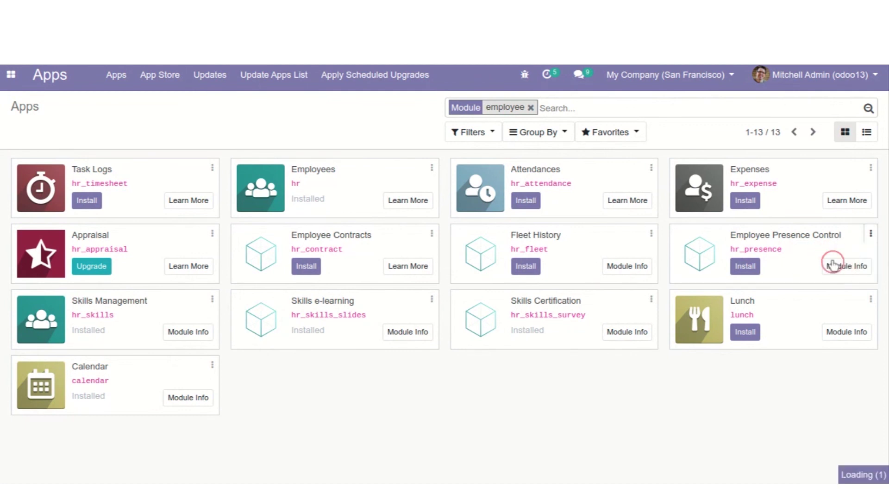
{"action": "scroll", "coordinate": [310, 287], "scroll_direction": "down", "scroll_amount": 1}
{"action": "scroll", "coordinate": [310, 287], "scroll_direction": "up", "scroll_amount": 1}
{"action": "scroll", "coordinate": [310, 287], "scroll_direction": "down", "scroll_amount": 1}
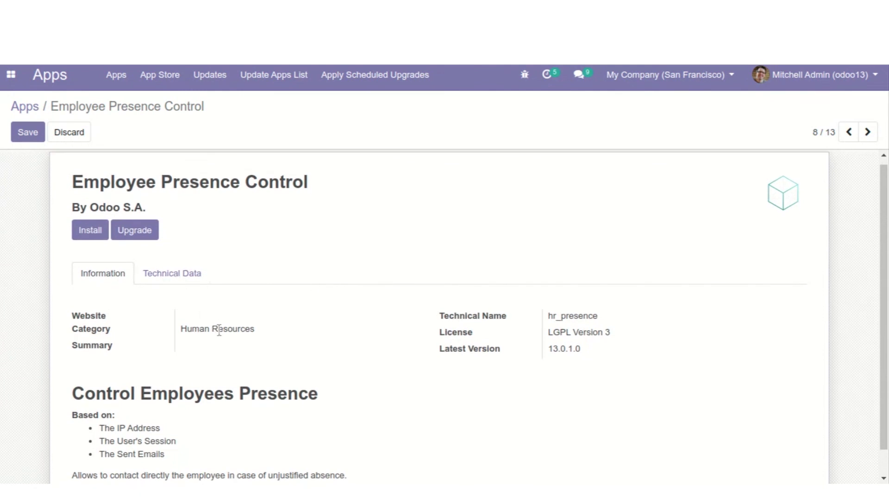
{"action": "left_click", "coordinate": [103, 230]}
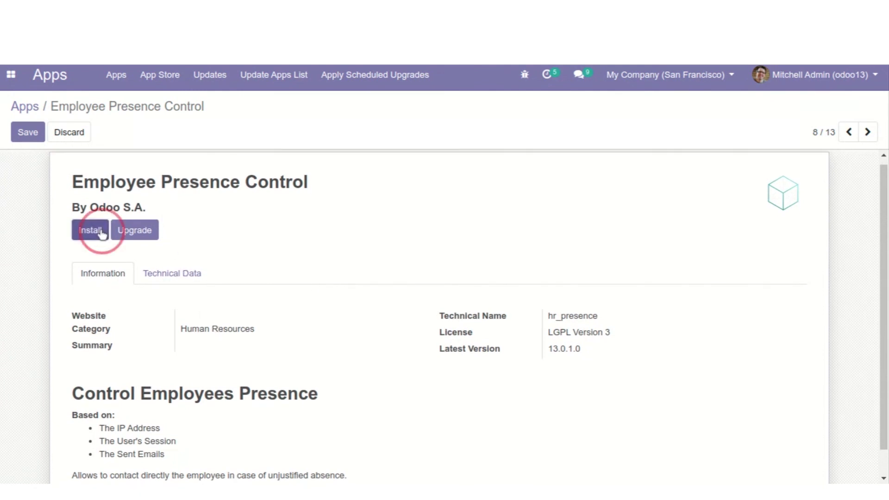
Go to the Employees app and browse the employee directory
{"action": "left_click", "coordinate": [12, 74]}
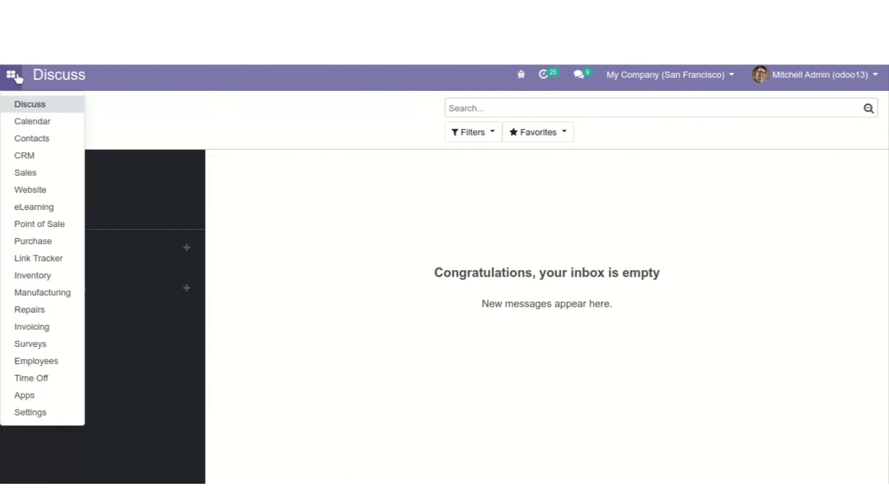
{"action": "left_click", "coordinate": [37, 362]}
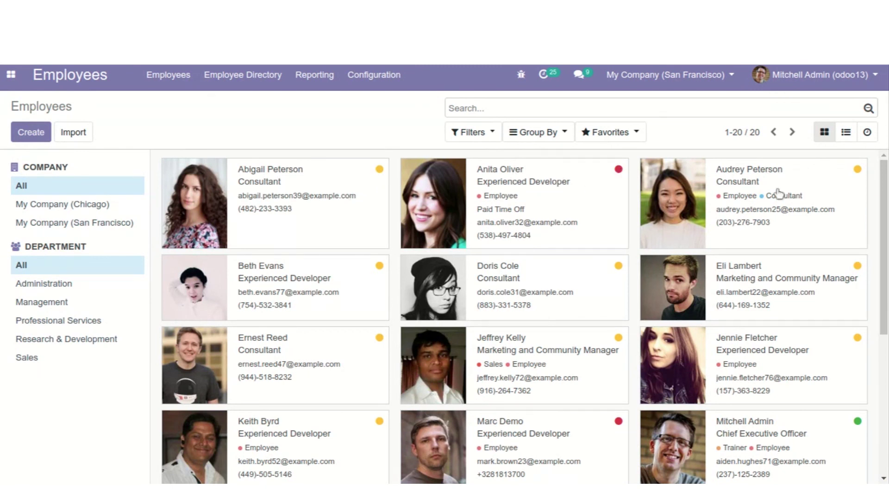
{"action": "scroll", "coordinate": [533, 326], "scroll_direction": "down", "scroll_amount": 6}
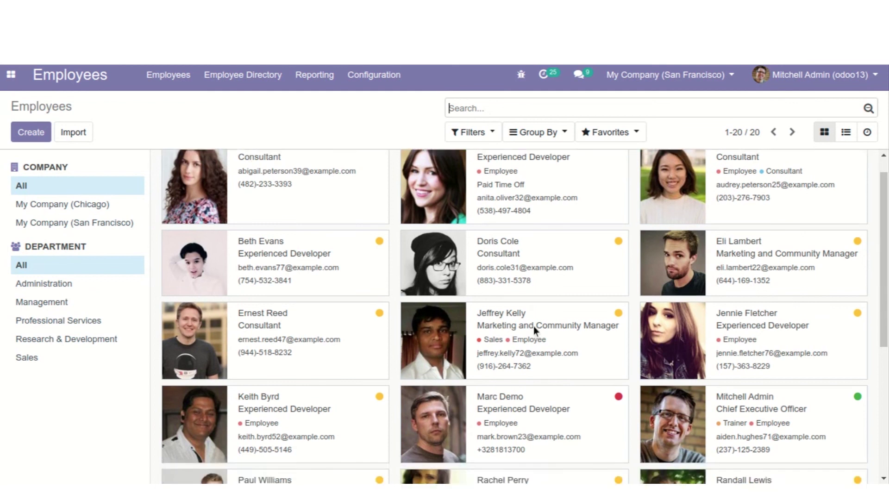
{"action": "scroll", "coordinate": [533, 326], "scroll_direction": "up", "scroll_amount": 6}
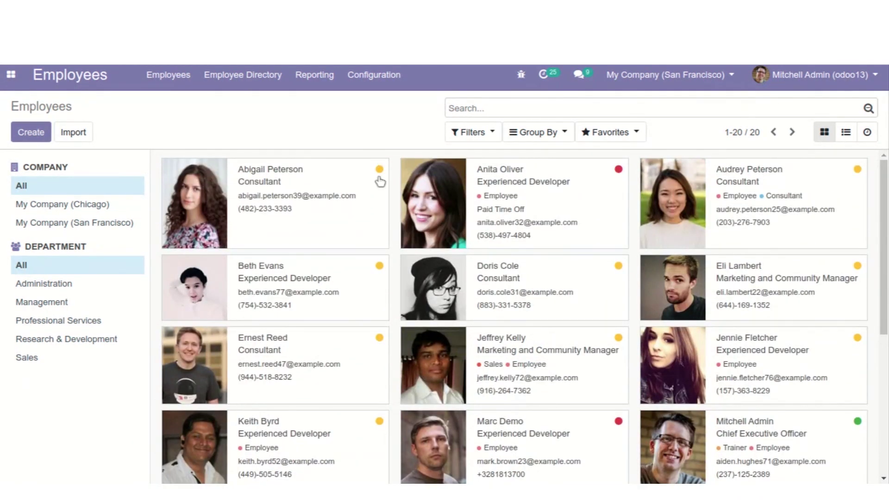
Open the Experienced Developer's record and read through her résumé, education and skills
{"action": "left_click", "coordinate": [378, 266]}
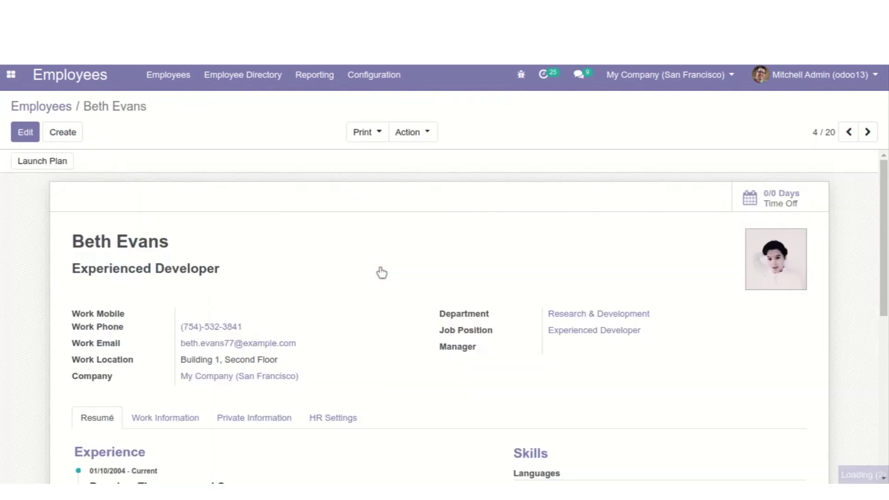
{"action": "scroll", "coordinate": [523, 243], "scroll_direction": "down", "scroll_amount": 2}
{"action": "scroll", "coordinate": [523, 245], "scroll_direction": "down", "scroll_amount": 2}
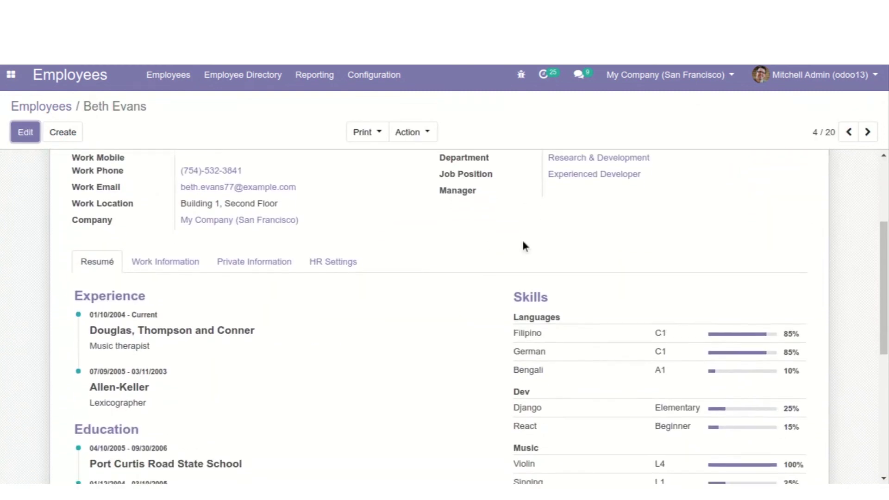
{"action": "scroll", "coordinate": [524, 244], "scroll_direction": "down", "scroll_amount": 2}
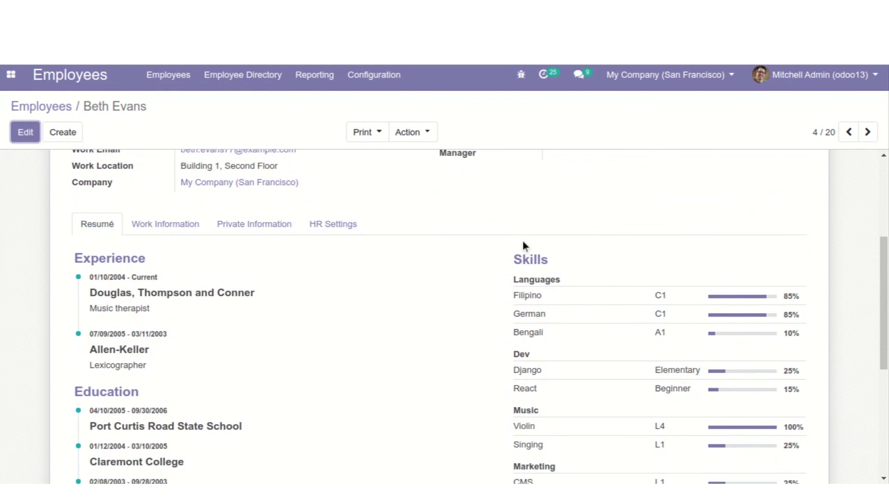
{"action": "scroll", "coordinate": [523, 245], "scroll_direction": "down", "scroll_amount": 2}
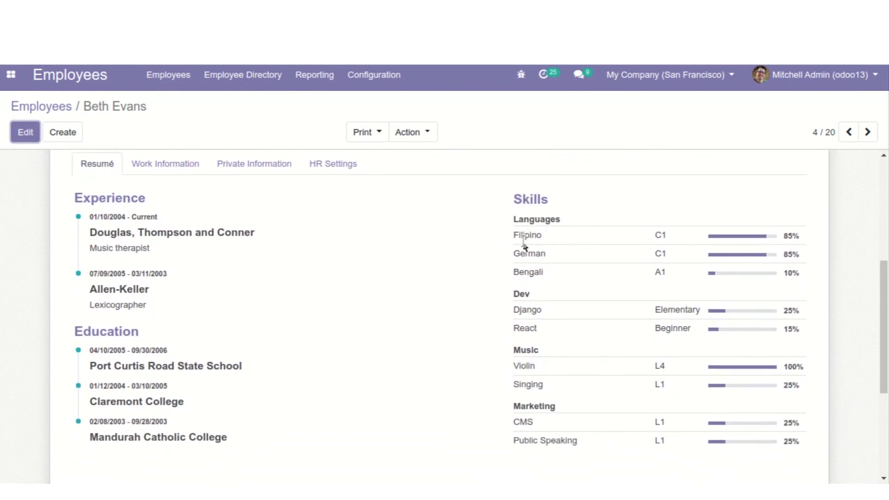
{"action": "scroll", "coordinate": [525, 246], "scroll_direction": "up", "scroll_amount": 8}
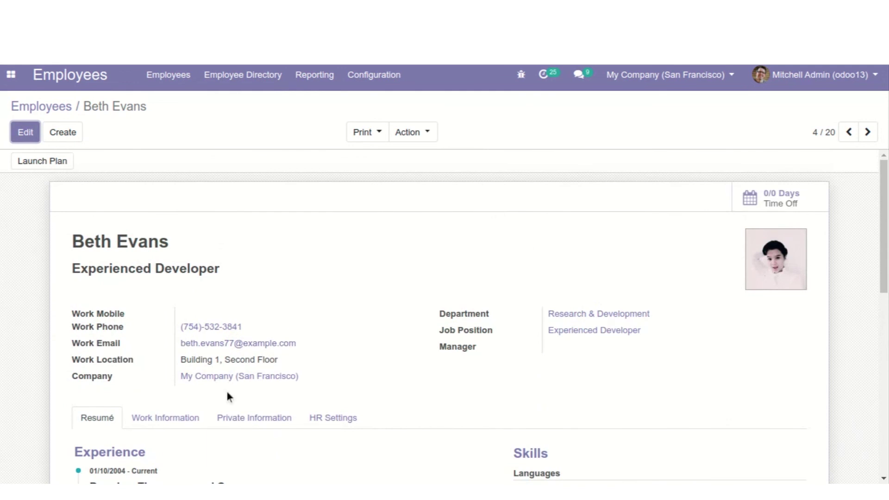
Review the employee's Work Information and Private Information tabs
{"action": "left_click", "coordinate": [155, 423]}
{"action": "scroll", "coordinate": [155, 423], "scroll_direction": "down", "scroll_amount": 4}
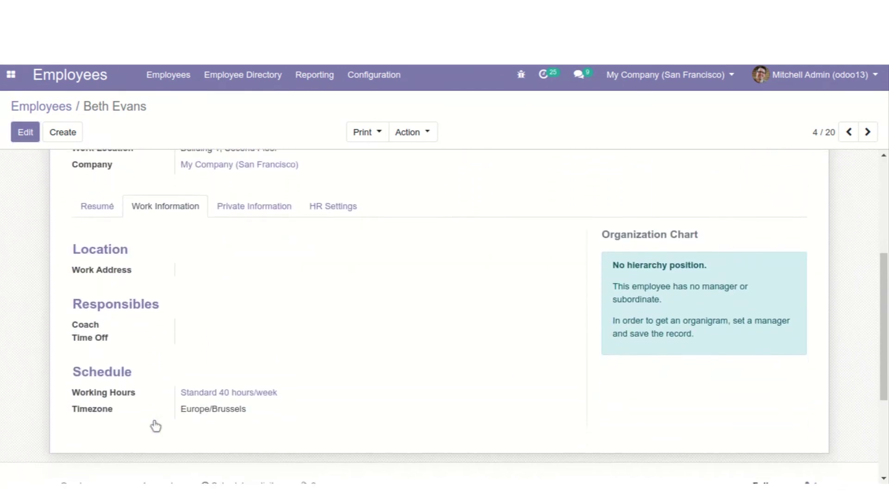
{"action": "scroll", "coordinate": [155, 425], "scroll_direction": "up", "scroll_amount": 2}
{"action": "scroll", "coordinate": [155, 425], "scroll_direction": "up", "scroll_amount": 1}
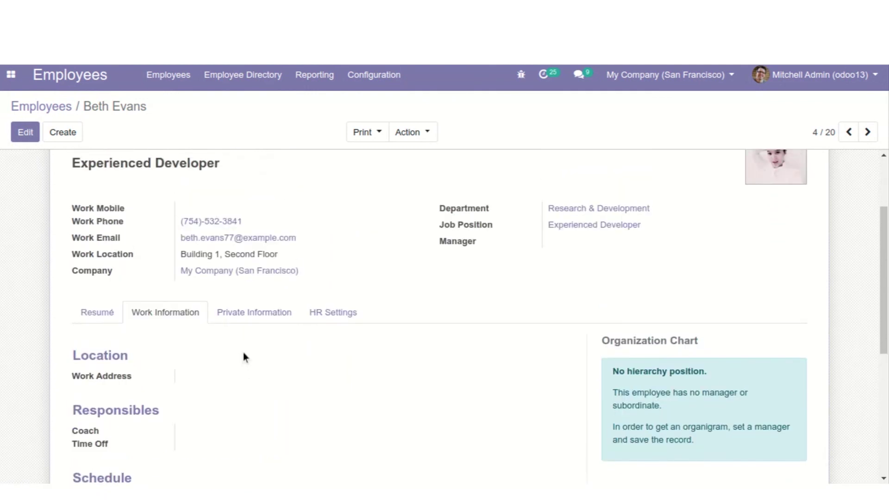
{"action": "left_click", "coordinate": [248, 306]}
{"action": "scroll", "coordinate": [398, 363], "scroll_direction": "down", "scroll_amount": 3}
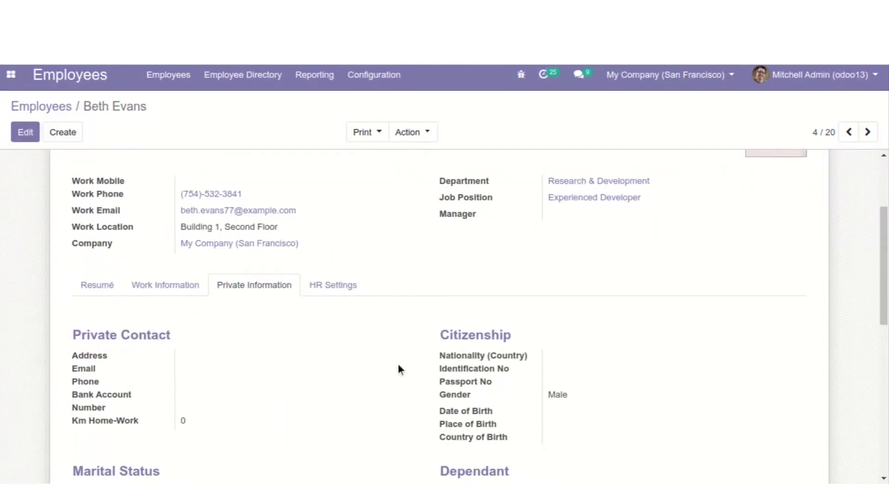
{"action": "scroll", "coordinate": [398, 369], "scroll_direction": "down", "scroll_amount": 4}
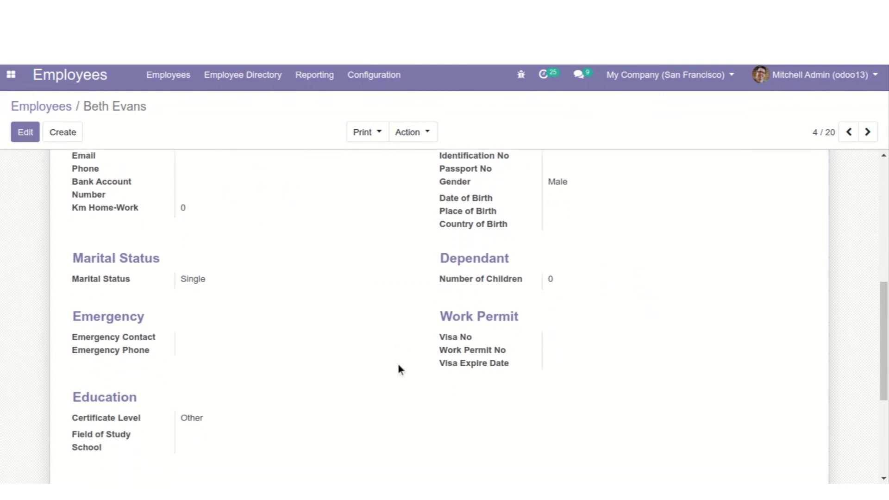
{"action": "scroll", "coordinate": [399, 365], "scroll_direction": "up", "scroll_amount": 5}
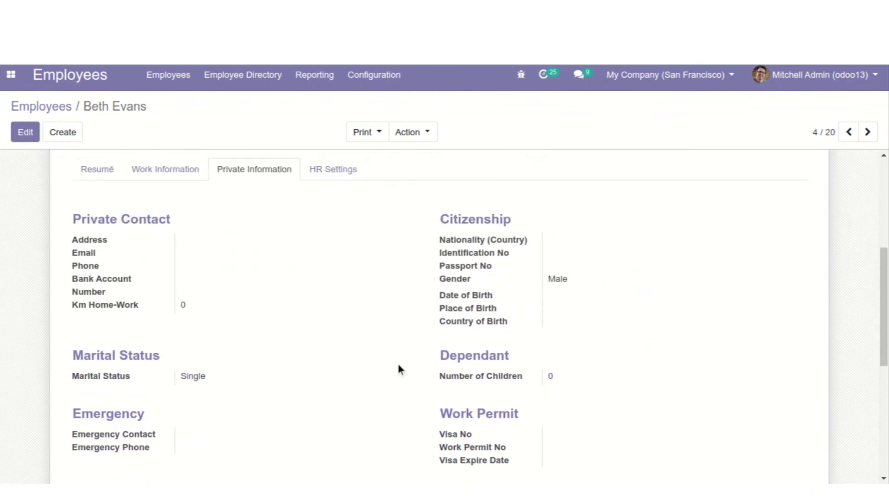
{"action": "scroll", "coordinate": [398, 365], "scroll_direction": "up", "scroll_amount": 2}
Generate a Badge ID for her under HR Settings
{"action": "left_click", "coordinate": [346, 332]}
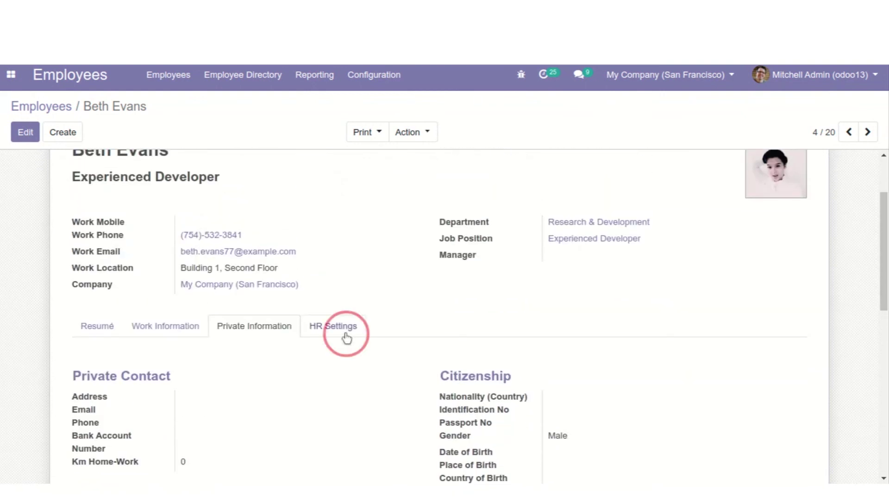
{"action": "scroll", "coordinate": [347, 338], "scroll_direction": "down", "scroll_amount": 1}
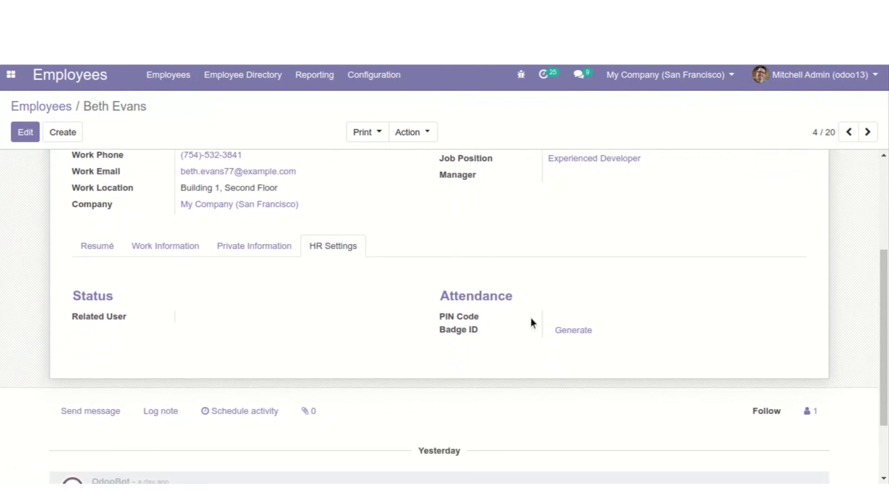
{"action": "left_click", "coordinate": [560, 331]}
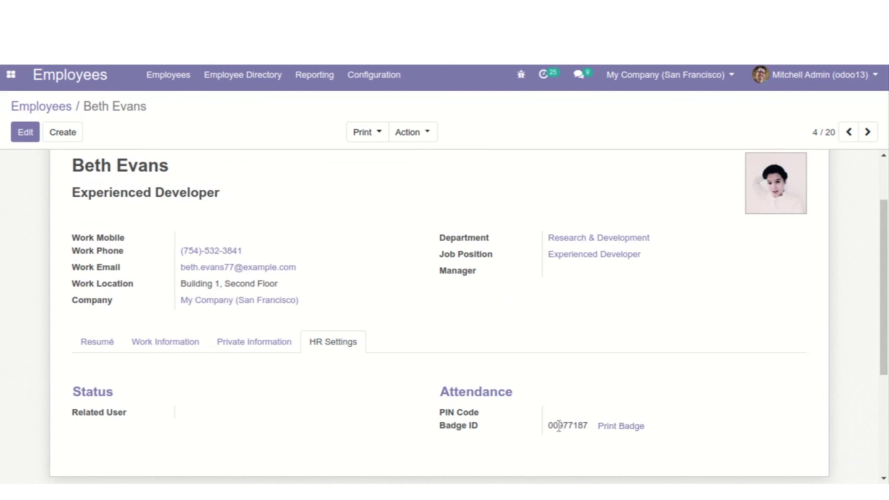
{"action": "left_click_drag", "start_coordinate": [549, 422], "coordinate": [593, 429]}
{"action": "left_click", "coordinate": [589, 305]}
{"action": "scroll", "coordinate": [450, 223], "scroll_direction": "up", "scroll_amount": 3}
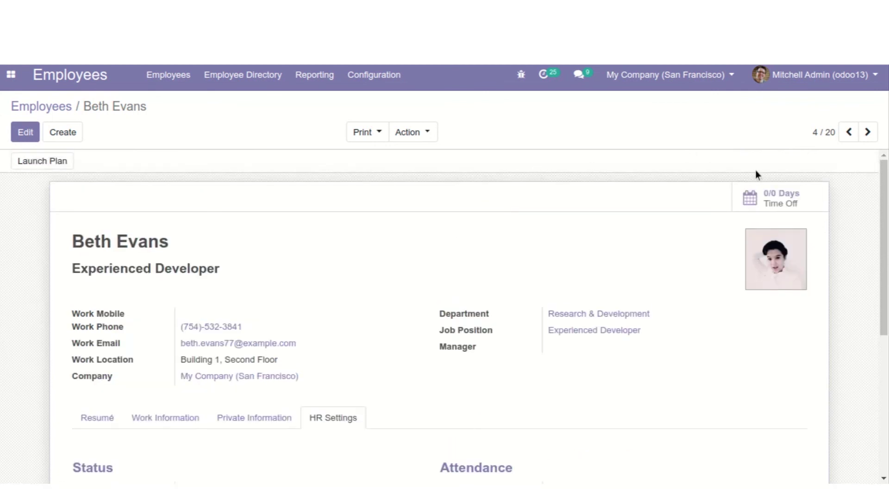
View her 0/0 Days time-off analysis, then return and put her record in edit mode
{"action": "left_click", "coordinate": [776, 202]}
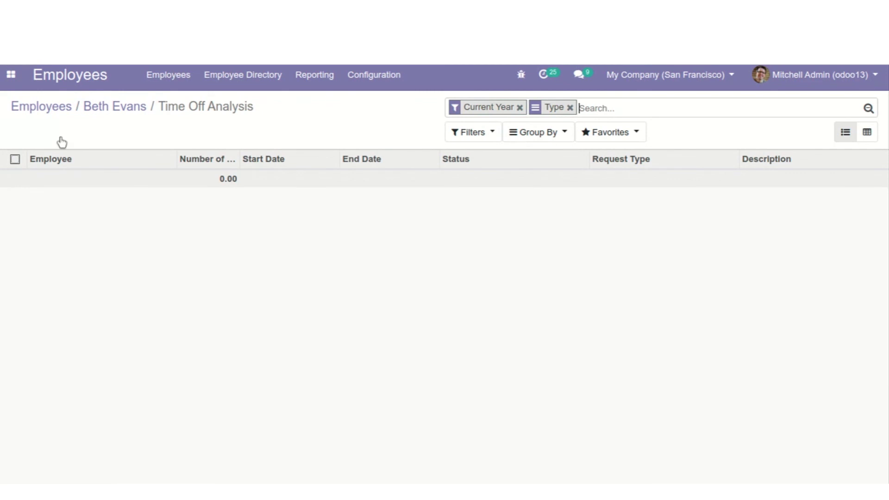
{"action": "left_click", "coordinate": [38, 78]}
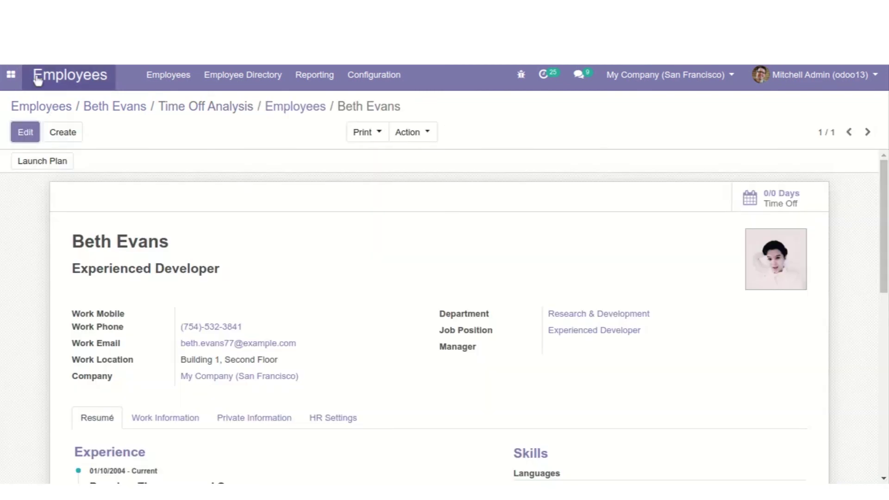
{"action": "left_click", "coordinate": [25, 133]}
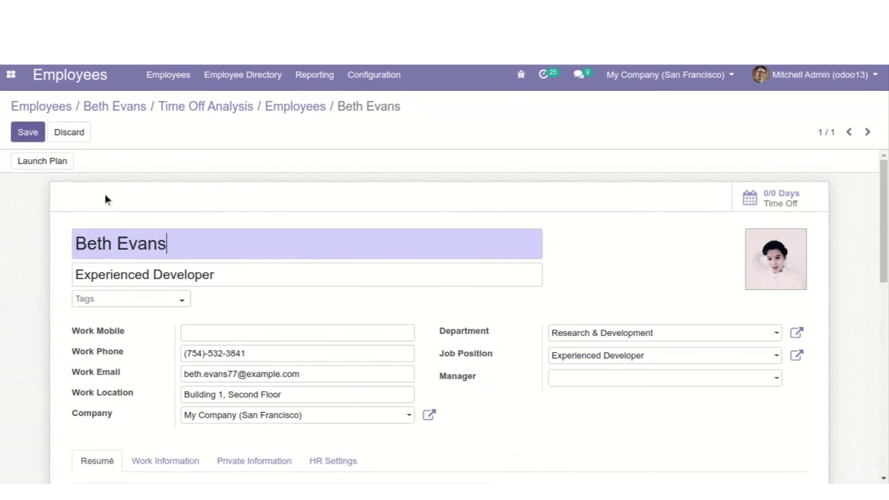
{"action": "scroll", "coordinate": [226, 301], "scroll_direction": "down", "scroll_amount": 4}
{"action": "scroll", "coordinate": [226, 299], "scroll_direction": "down", "scroll_amount": 4}
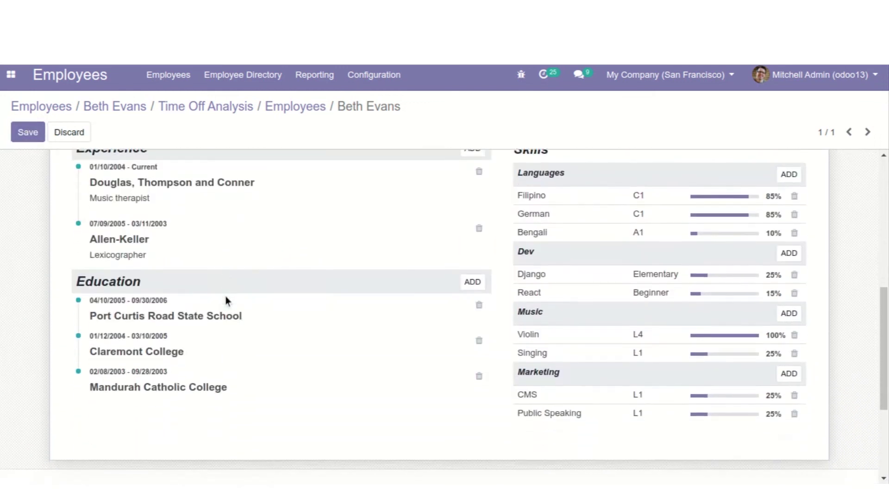
{"action": "scroll", "coordinate": [226, 300], "scroll_direction": "down", "scroll_amount": 2}
{"action": "scroll", "coordinate": [226, 300], "scroll_direction": "up", "scroll_amount": 4}
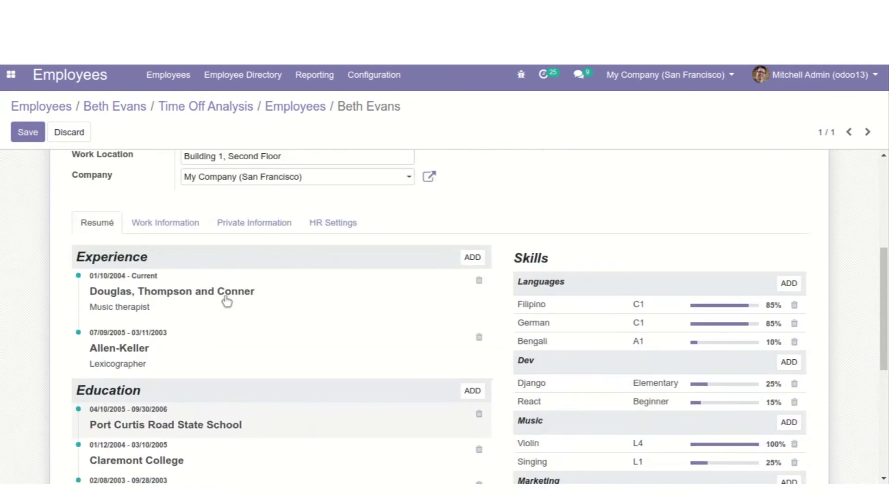
{"action": "scroll", "coordinate": [226, 301], "scroll_direction": "up", "scroll_amount": 1}
{"action": "scroll", "coordinate": [227, 301], "scroll_direction": "down", "scroll_amount": 5}
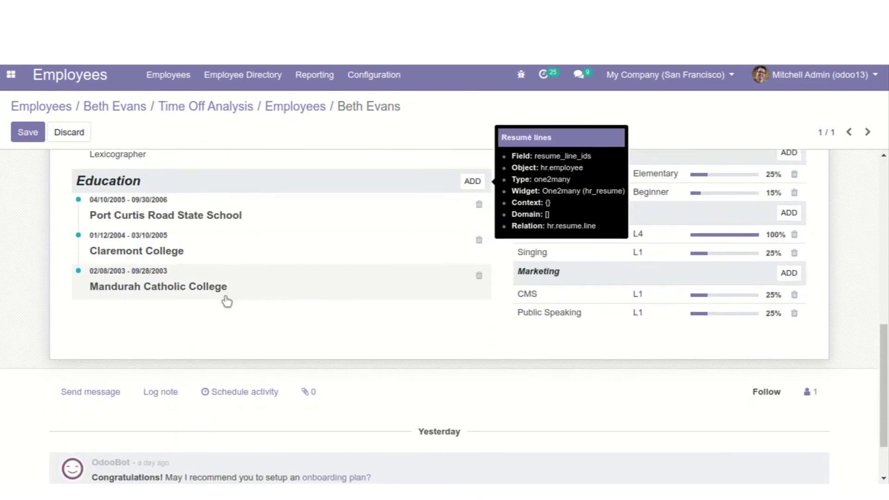
{"action": "scroll", "coordinate": [226, 301], "scroll_direction": "down", "scroll_amount": 2}
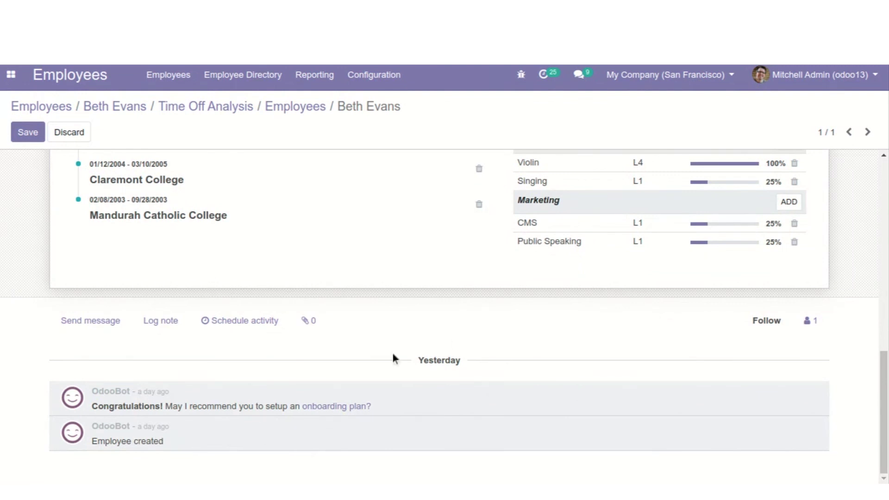
{"action": "scroll", "coordinate": [270, 368], "scroll_direction": "up", "scroll_amount": 2}
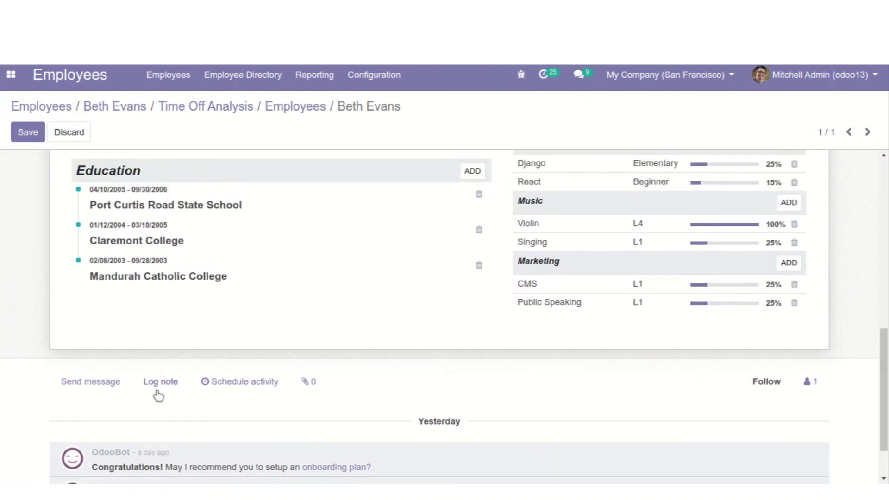
Write a log note: 'hey whatsup!! hve you completed the task scheduled last day?'
{"action": "left_click", "coordinate": [159, 384]}
{"action": "left_click", "coordinate": [152, 416]}
{"action": "type", "text": "he"}
{"action": "type", "text": "sup!"}
{"action": "key", "text": "Return"}
{"action": "type", "text": "hve you completed the "}
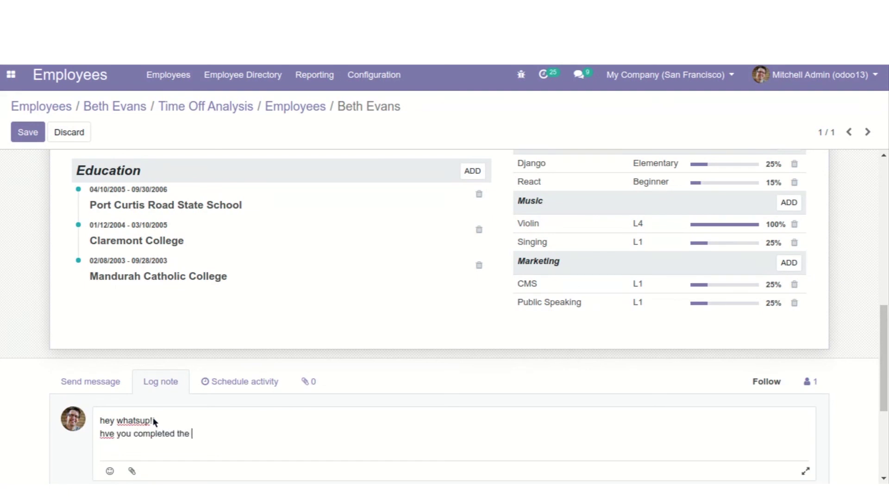
{"action": "type", "text": "task scheduled la"}
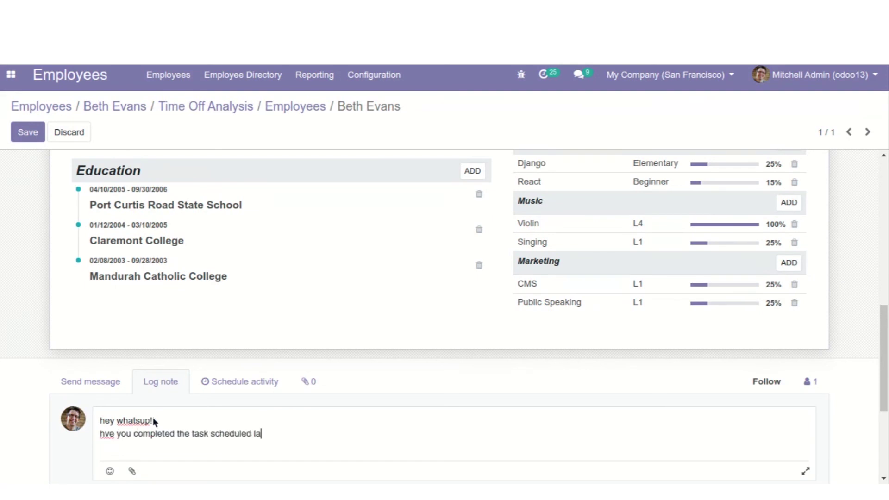
{"action": "type", "text": "st day?"}
{"action": "key", "text": "Return"}
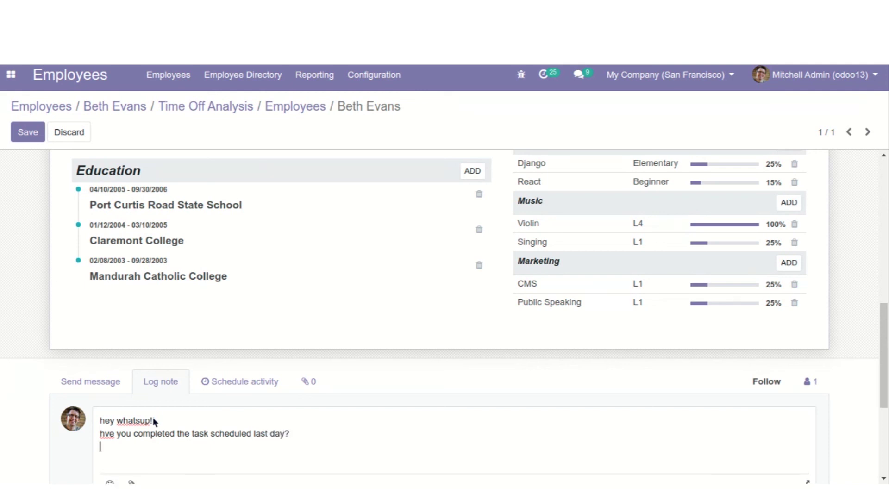
Post the note to the chatter and save the employee record
{"action": "scroll", "coordinate": [384, 402], "scroll_direction": "down", "scroll_amount": 1}
{"action": "scroll", "coordinate": [388, 398], "scroll_direction": "down", "scroll_amount": 4}
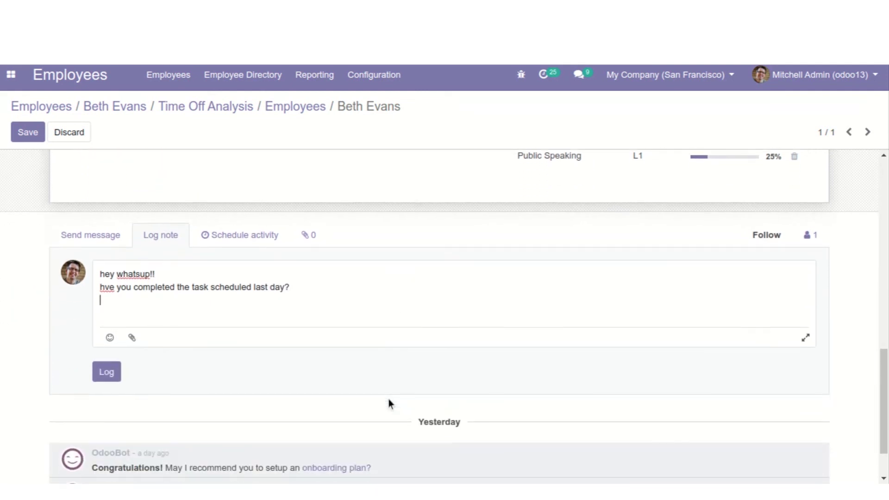
{"action": "left_click", "coordinate": [109, 369]}
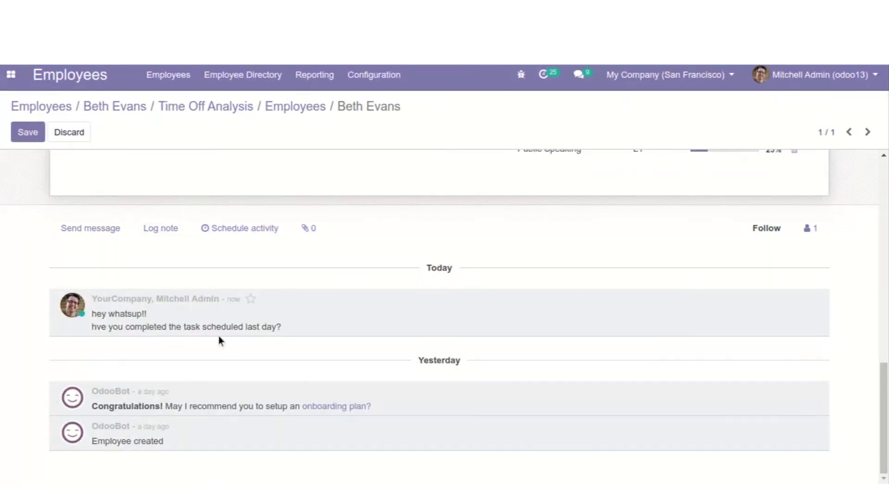
{"action": "scroll", "coordinate": [301, 325], "scroll_direction": "up", "scroll_amount": 5}
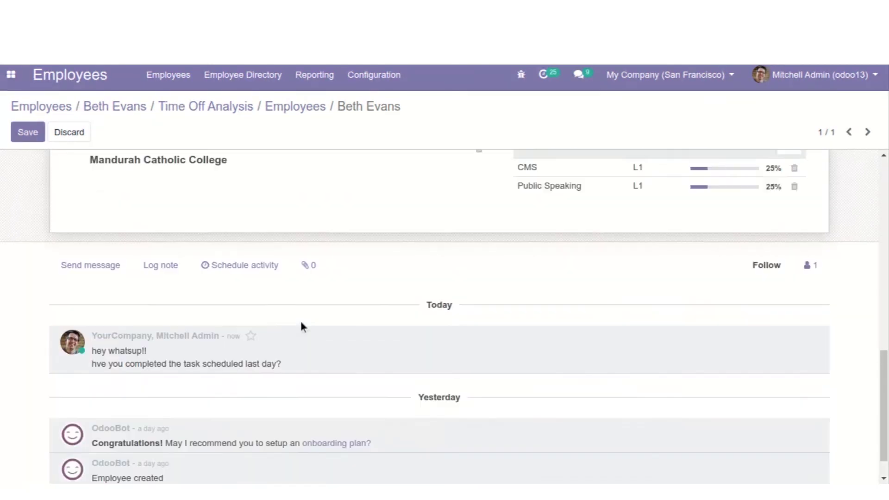
{"action": "scroll", "coordinate": [558, 237], "scroll_direction": "up", "scroll_amount": 7}
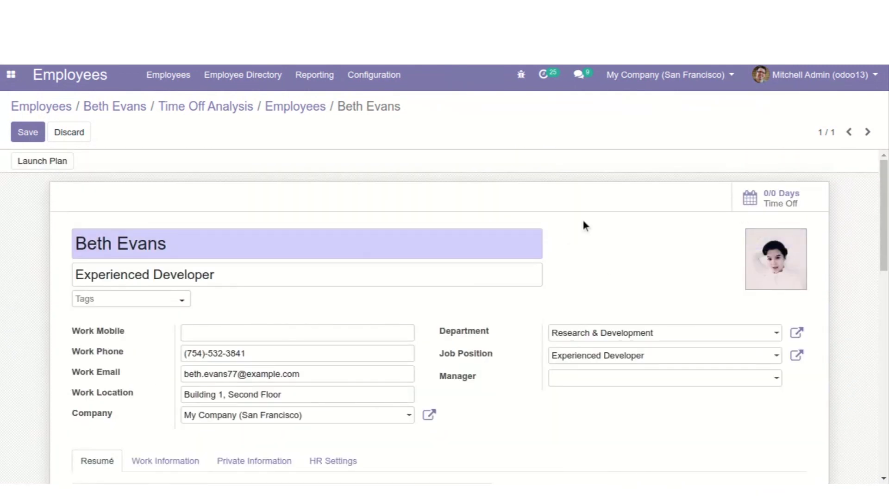
{"action": "left_click", "coordinate": [35, 134]}
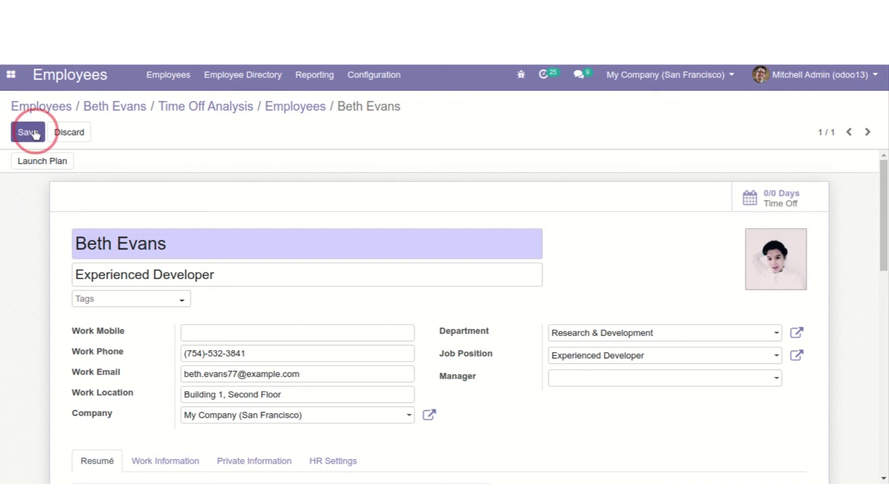
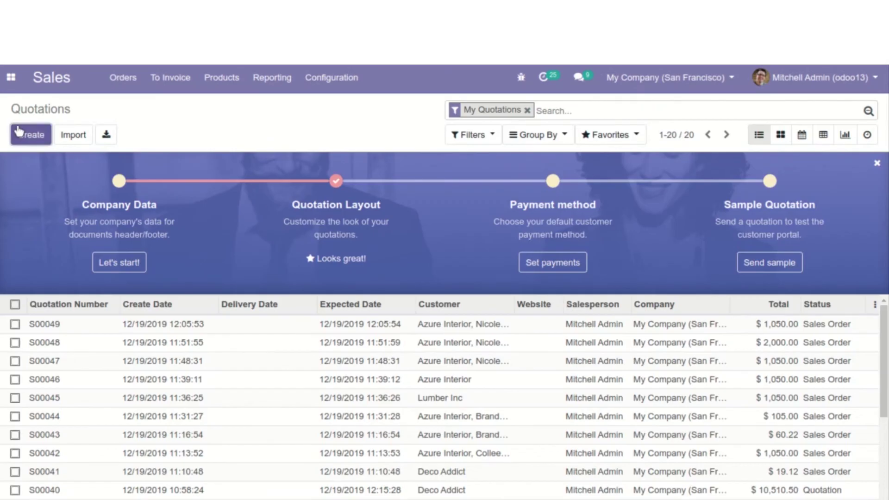
Start a new quotation for the Azure Interior contact
{"action": "left_click", "coordinate": [18, 132]}
{"action": "left_click", "coordinate": [227, 283]}
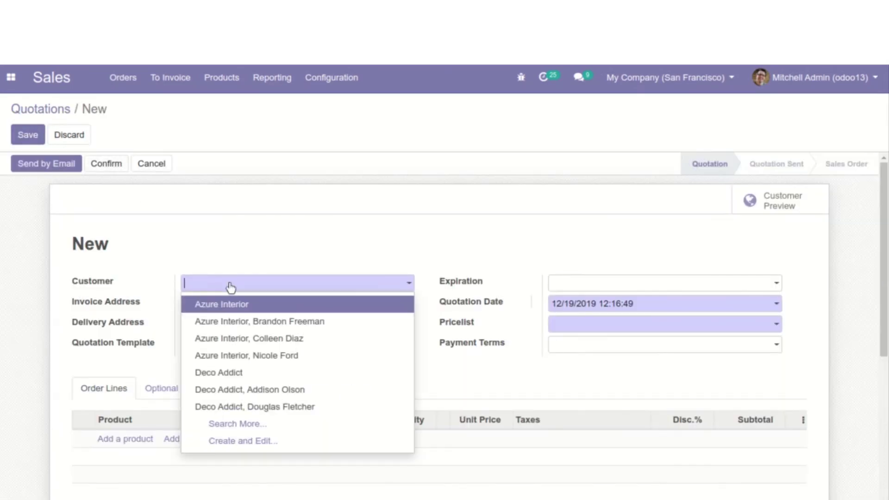
{"action": "left_click", "coordinate": [237, 339]}
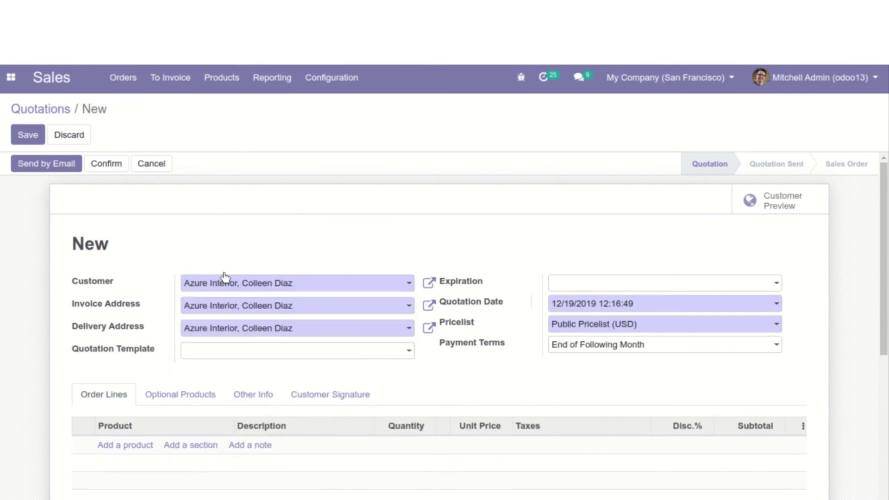
{"action": "scroll", "coordinate": [255, 376], "scroll_direction": "down", "scroll_amount": 4}
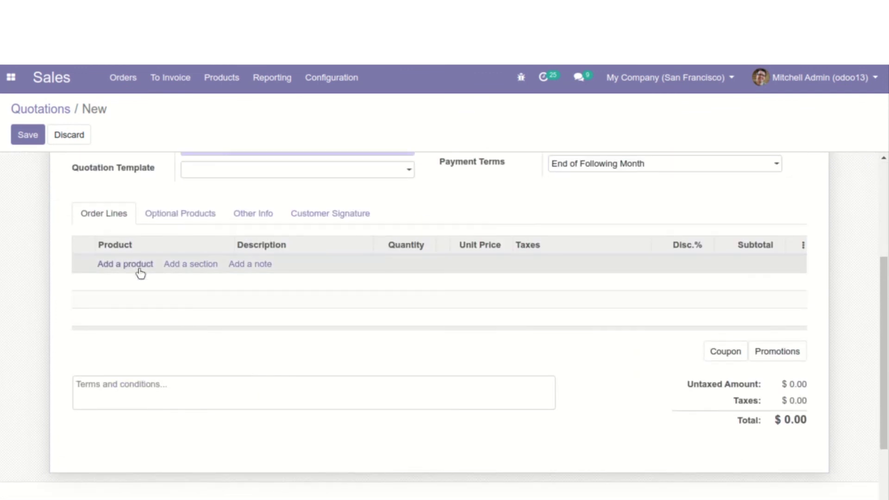
Add one [DESK0006] Customizable Desk at unit price 10,000.00 and confirm the quotation
{"action": "left_click", "coordinate": [138, 268]}
{"action": "left_click", "coordinate": [210, 266]}
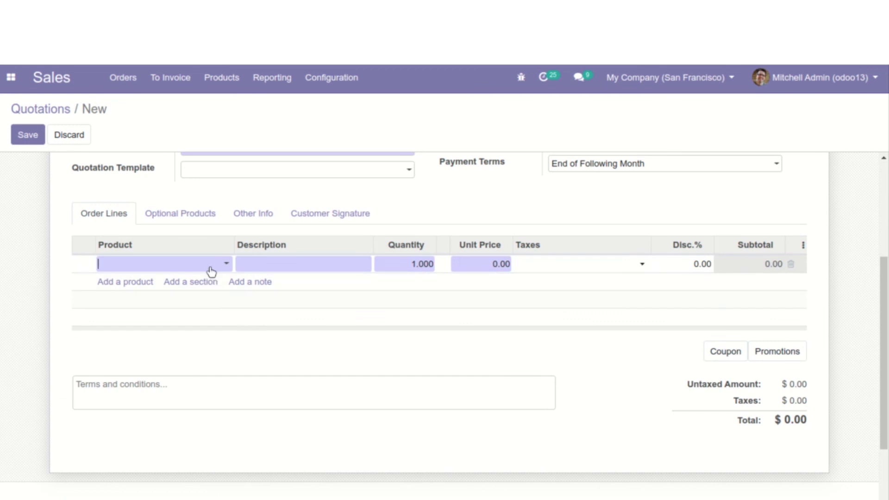
{"action": "left_click", "coordinate": [190, 372]}
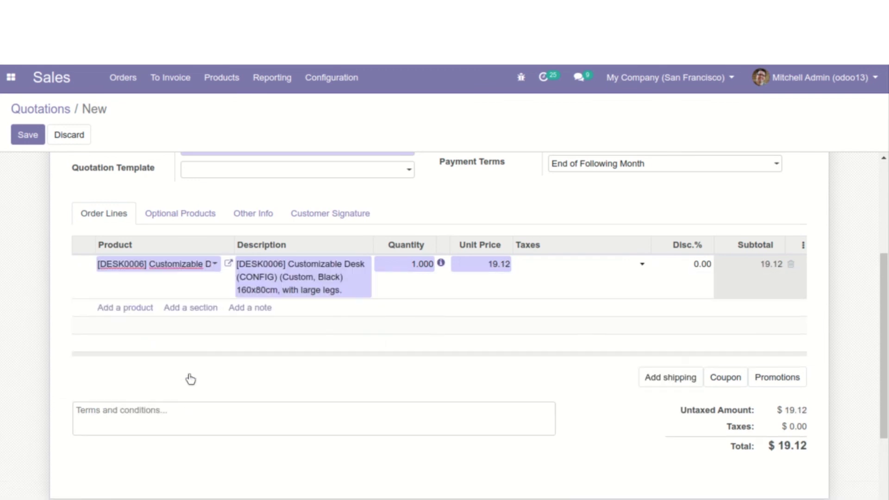
{"action": "scroll", "coordinate": [461, 336], "scroll_direction": "up", "scroll_amount": 1}
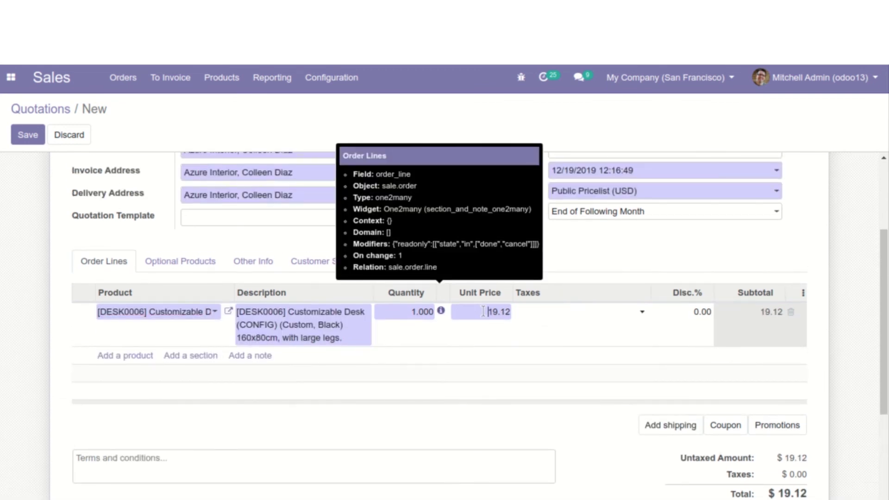
{"action": "left_click", "coordinate": [483, 311]}
{"action": "type", "text": "1"}
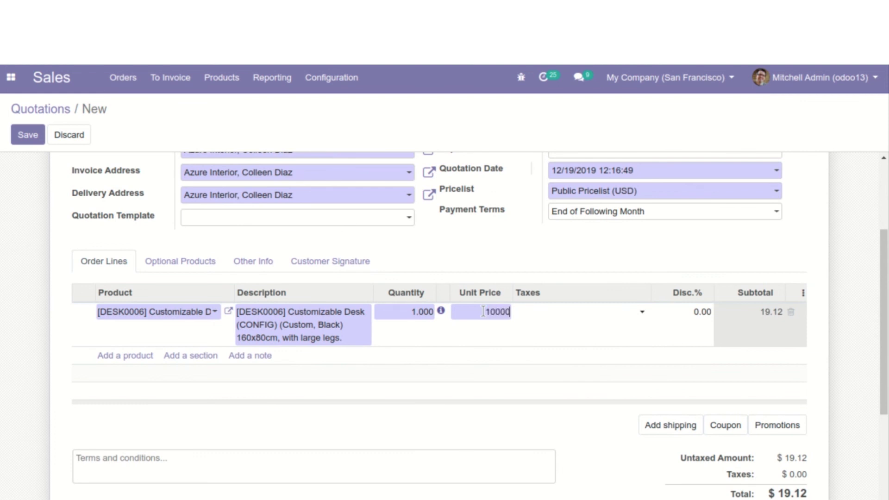
{"action": "type", "text": "0000"}
{"action": "scroll", "coordinate": [483, 311], "scroll_direction": "up", "scroll_amount": 3}
{"action": "left_click", "coordinate": [485, 322]}
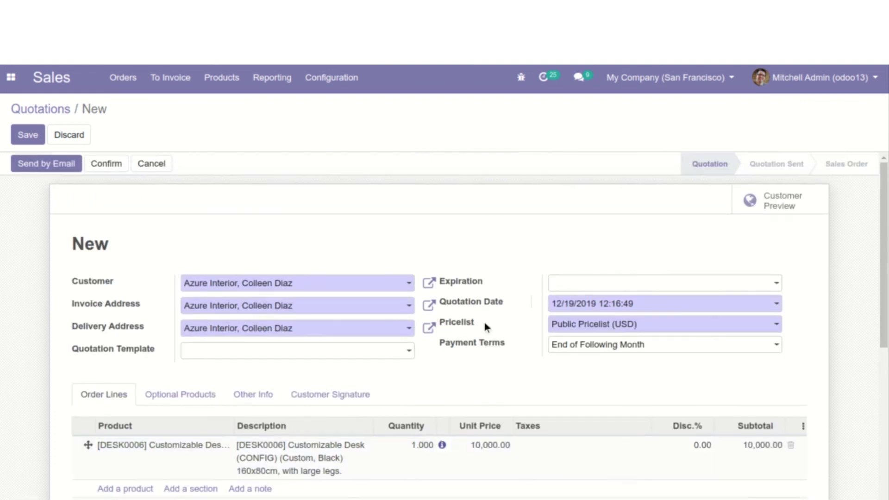
{"action": "left_click", "coordinate": [107, 168]}
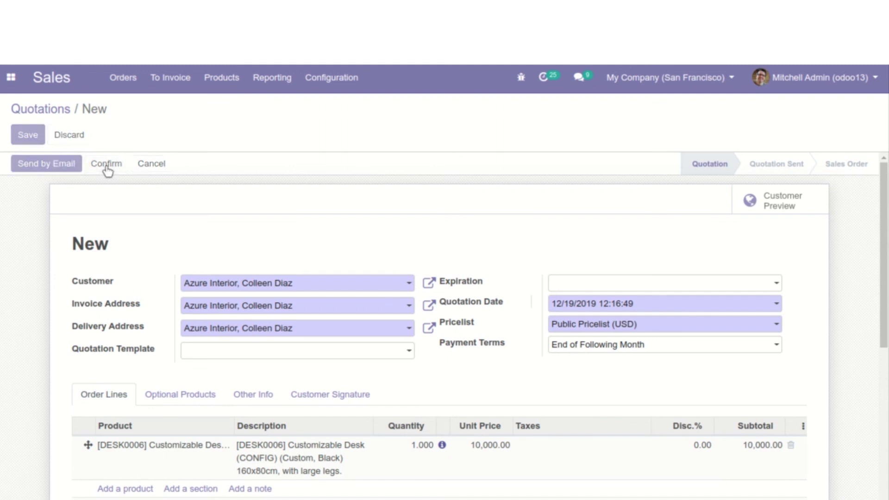
Validate delivery WH/OUT/00029 for all quantities and return to order S00050
{"action": "scroll", "coordinate": [273, 346], "scroll_direction": "down", "scroll_amount": 5}
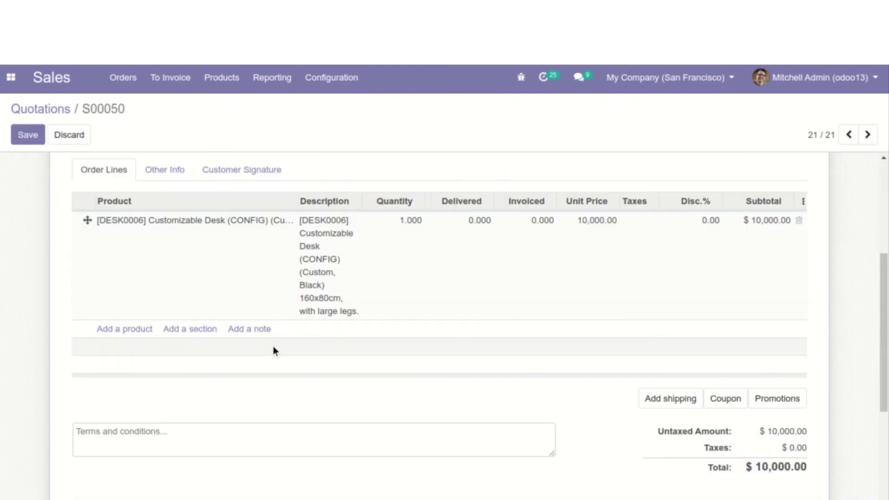
{"action": "scroll", "coordinate": [275, 351], "scroll_direction": "up", "scroll_amount": 5}
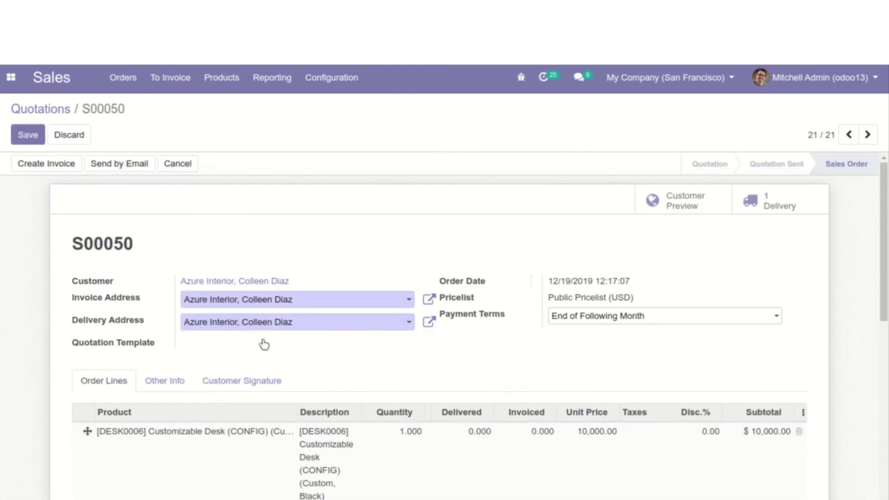
{"action": "left_click", "coordinate": [767, 200]}
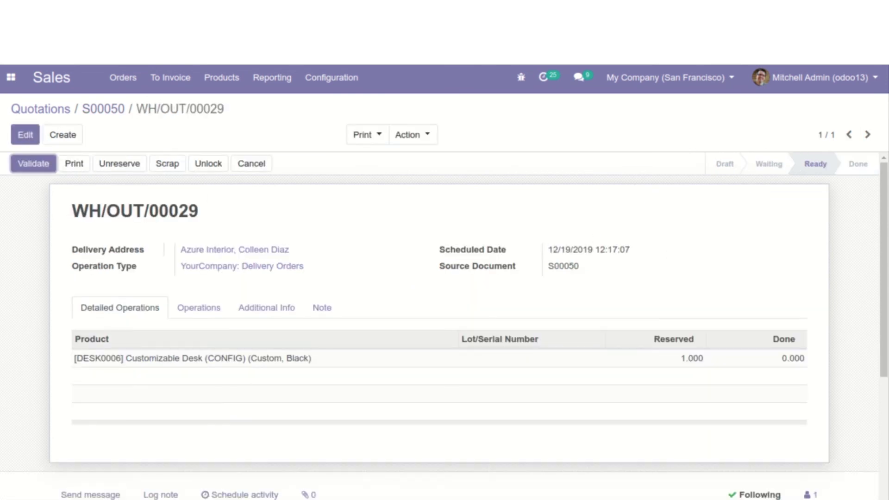
{"action": "left_click", "coordinate": [20, 170]}
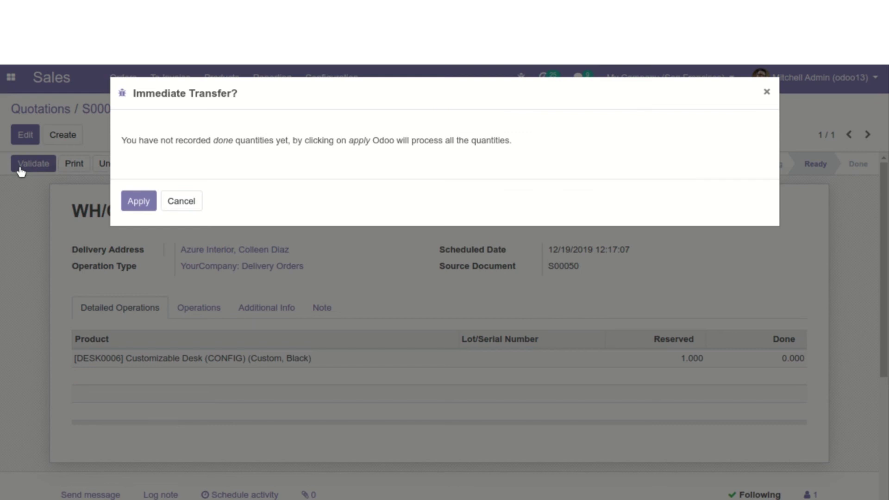
{"action": "left_click", "coordinate": [133, 206]}
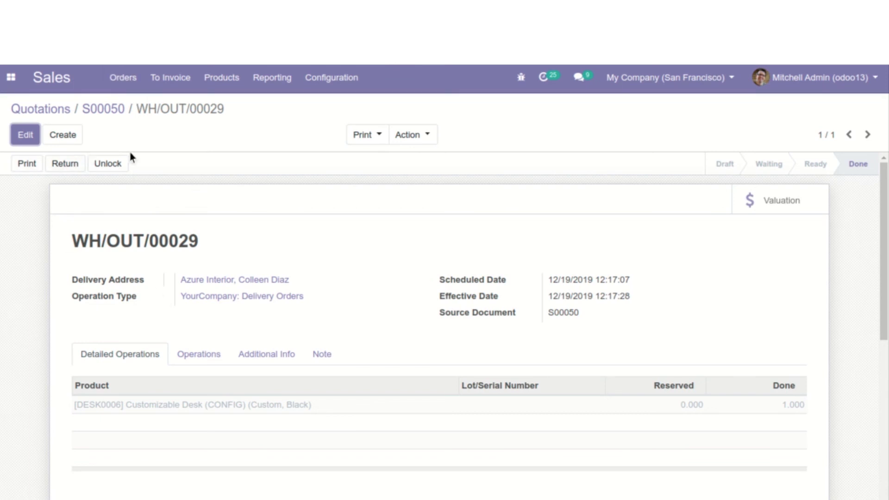
{"action": "left_click", "coordinate": [111, 109]}
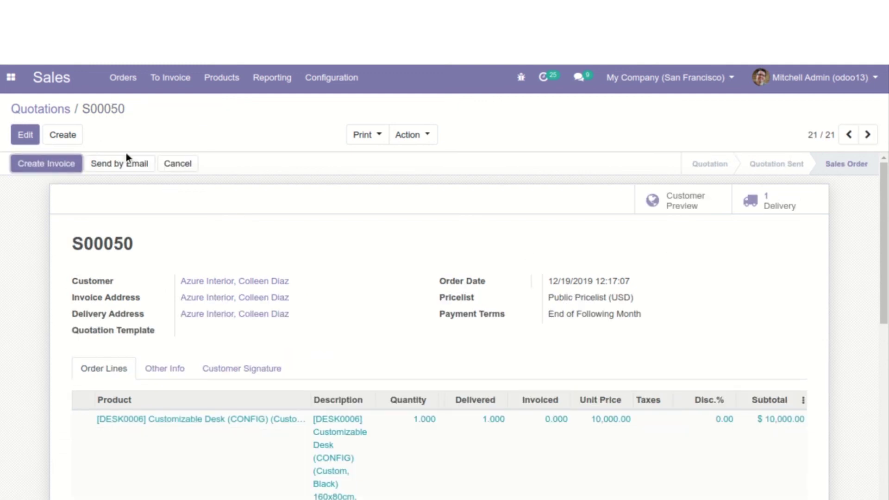
Recheck the completed WH/OUT/00029 delivery, then go back to S00050
{"action": "left_click", "coordinate": [769, 207]}
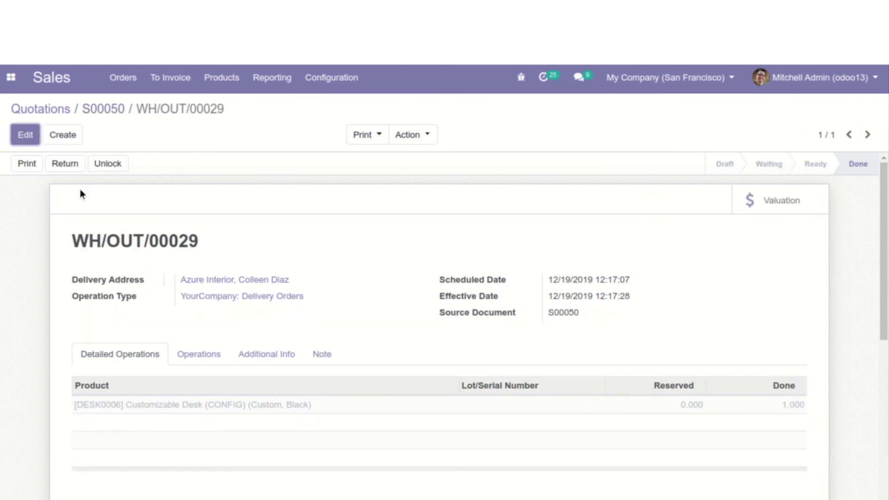
{"action": "scroll", "coordinate": [238, 393], "scroll_direction": "down", "scroll_amount": 6}
{"action": "scroll", "coordinate": [238, 389], "scroll_direction": "up", "scroll_amount": 6}
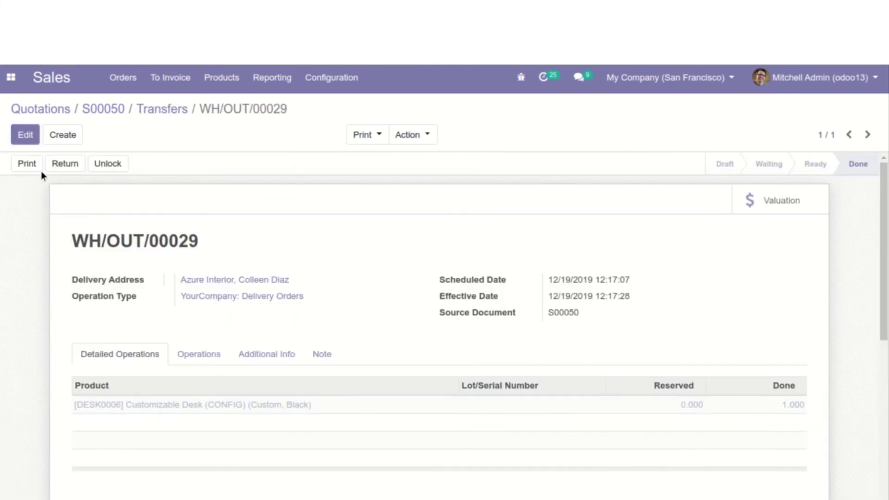
{"action": "left_click", "coordinate": [93, 109]}
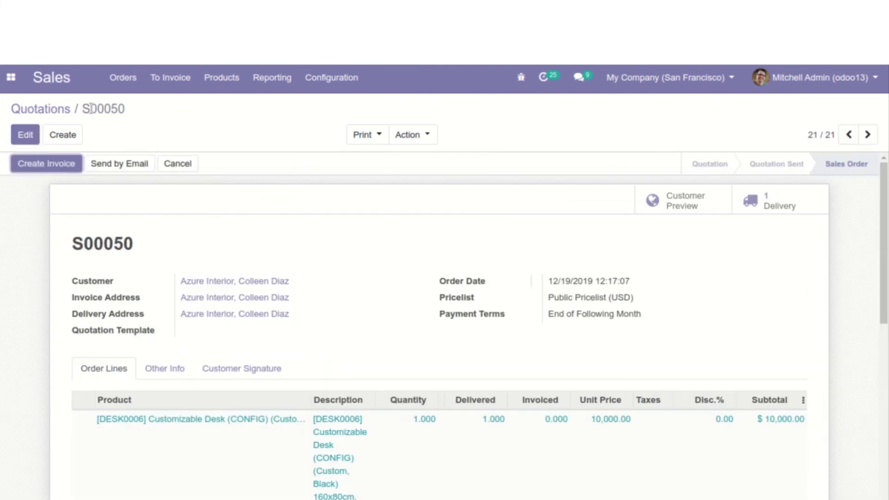
Create the 10,000.00 desk invoice for S00050, preview it, and return to the draft
{"action": "left_click", "coordinate": [55, 165]}
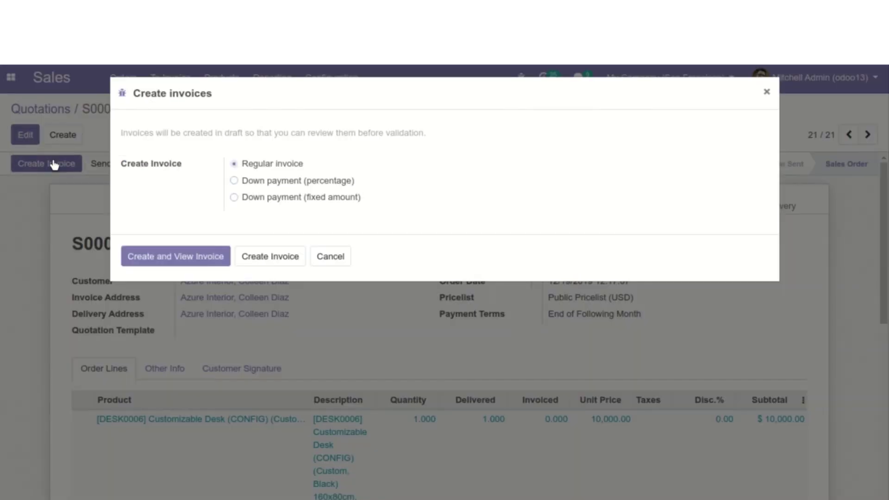
{"action": "left_click", "coordinate": [193, 255]}
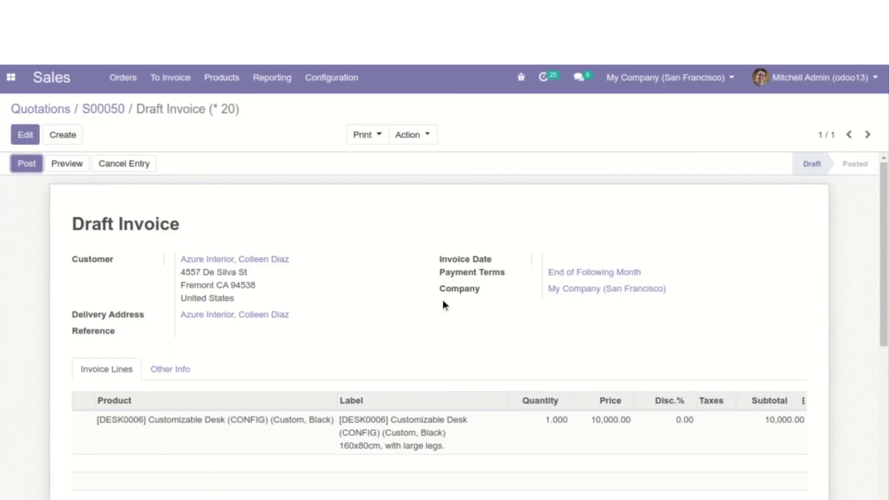
{"action": "left_click", "coordinate": [59, 167]}
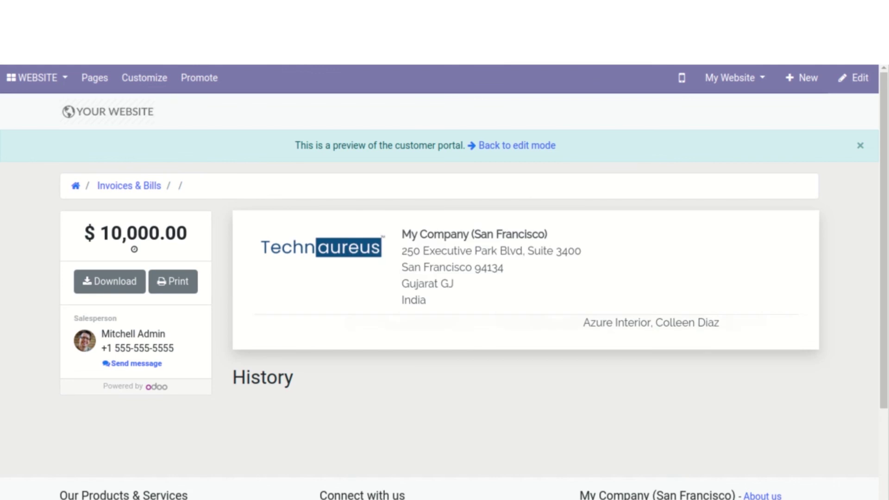
{"action": "scroll", "coordinate": [456, 324], "scroll_direction": "down", "scroll_amount": 3}
{"action": "scroll", "coordinate": [456, 323], "scroll_direction": "down", "scroll_amount": 3}
{"action": "scroll", "coordinate": [457, 324], "scroll_direction": "up", "scroll_amount": 6}
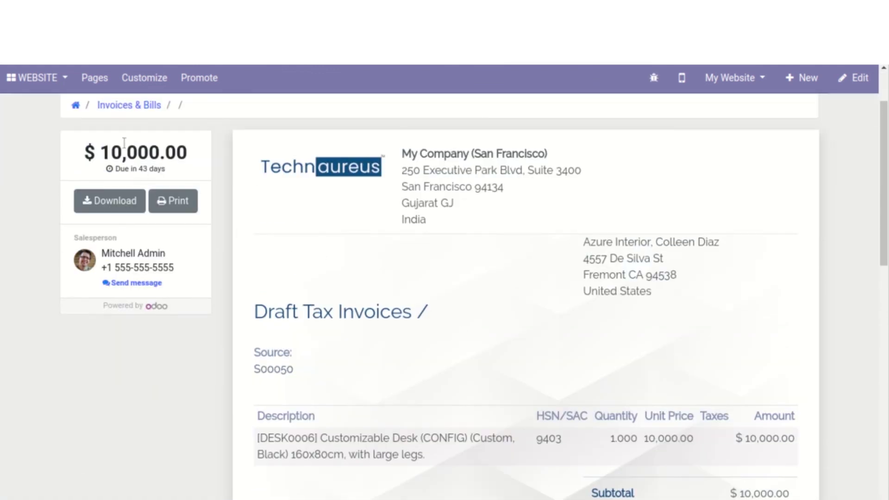
{"action": "left_click", "coordinate": [34, 68]}
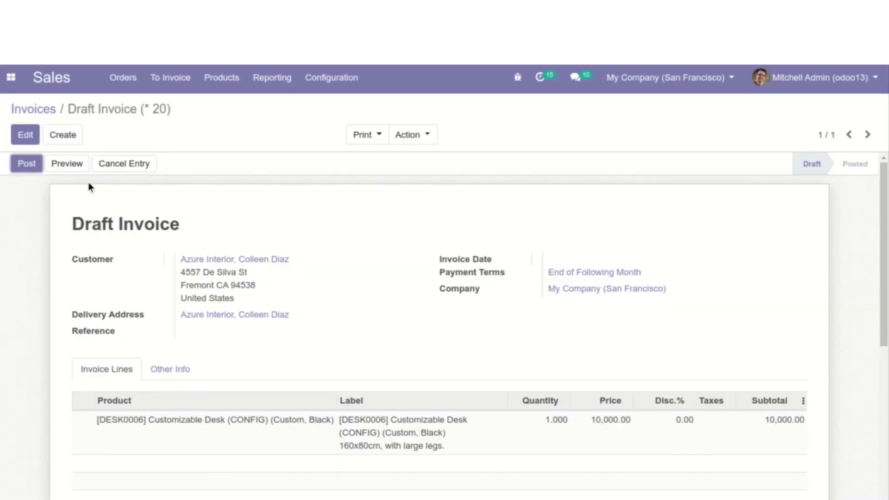
Post the draft desk invoice as INV/2019/0008 and begin registering its payment
{"action": "left_click", "coordinate": [24, 163]}
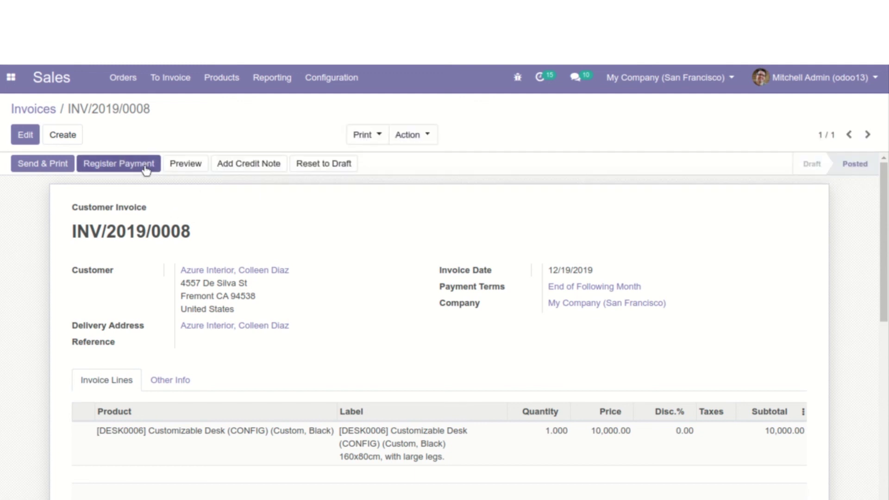
{"action": "left_click", "coordinate": [145, 167]}
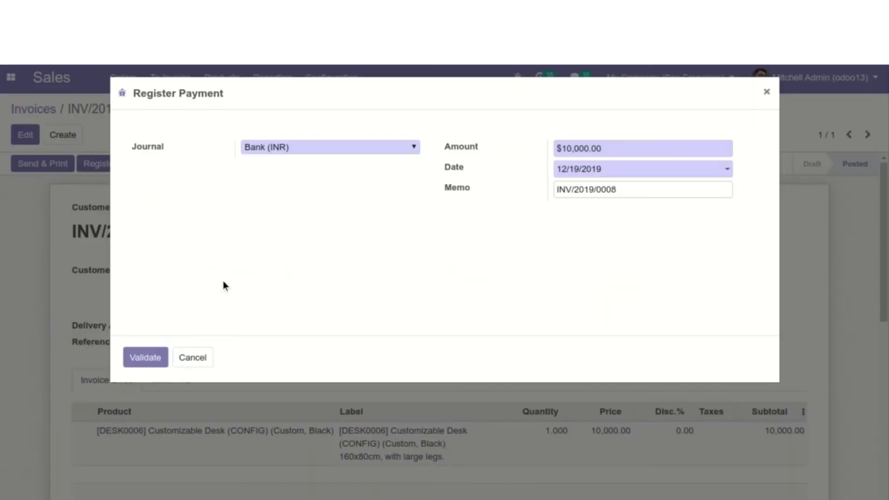
Validate the $10,000.00 Bank (INR) payment on INV/2019/0008
{"action": "left_click", "coordinate": [144, 360]}
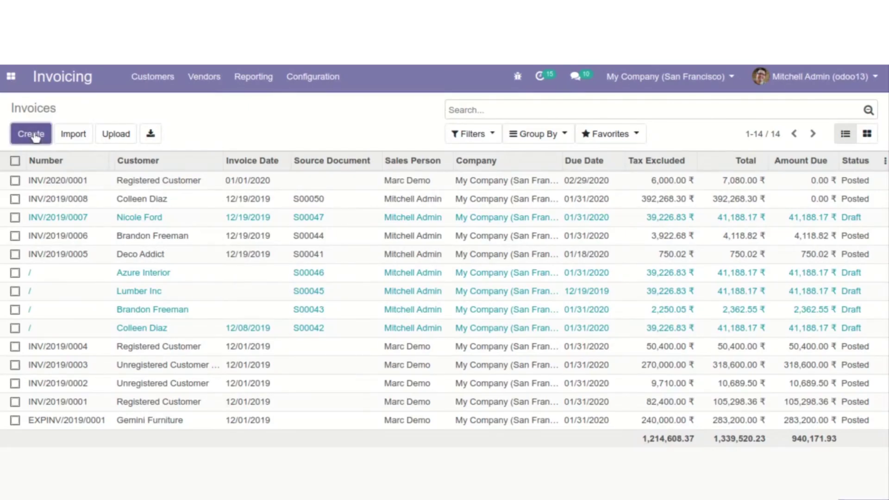
Start a new customer invoice for the Azure Interior contact
{"action": "left_click", "coordinate": [35, 137]}
{"action": "left_click", "coordinate": [225, 262]}
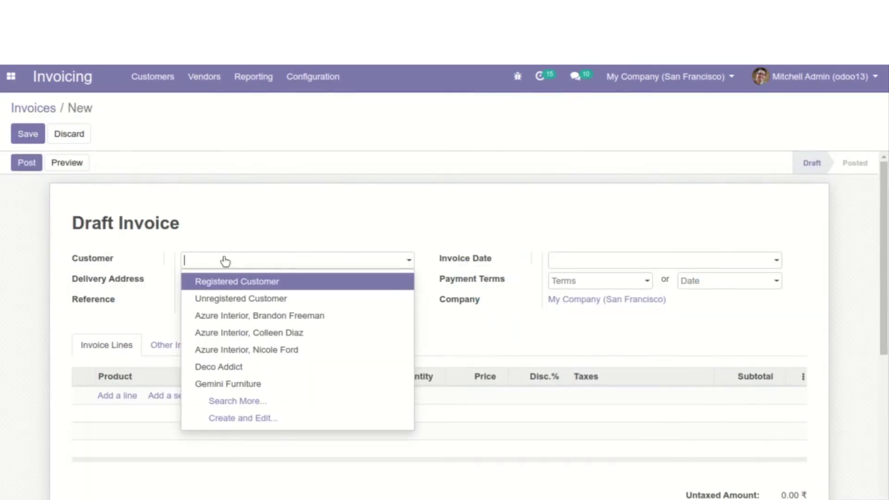
{"action": "left_click", "coordinate": [229, 319]}
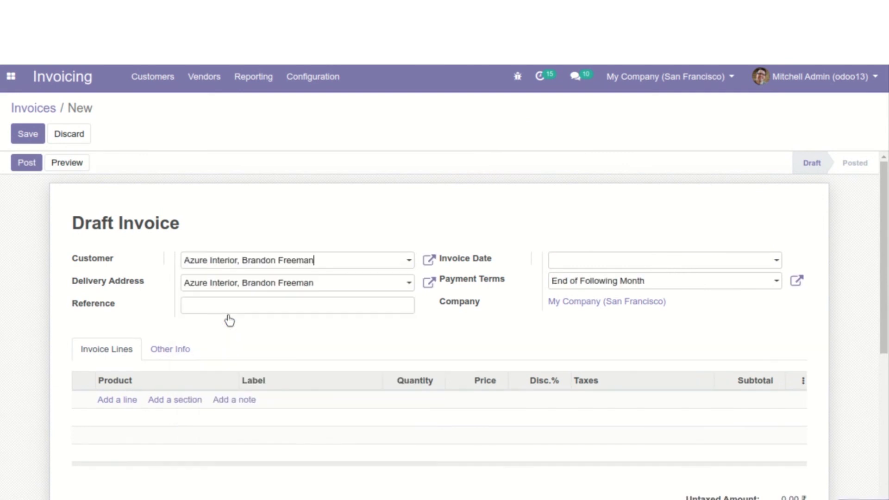
{"action": "scroll", "coordinate": [228, 320], "scroll_direction": "down", "scroll_amount": 3}
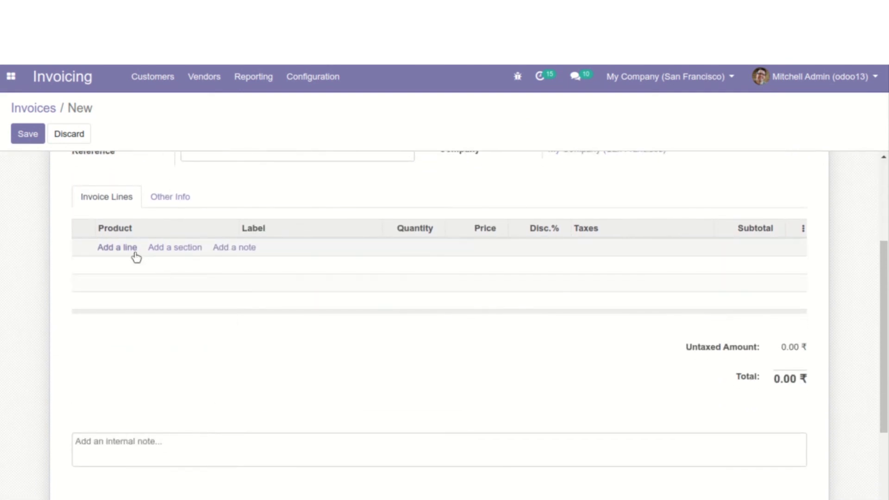
Add a [DESK0005] Customizable Desk line priced =50+50 (100.00) and delete the empty line
{"action": "left_click", "coordinate": [133, 248]}
{"action": "left_click", "coordinate": [134, 253]}
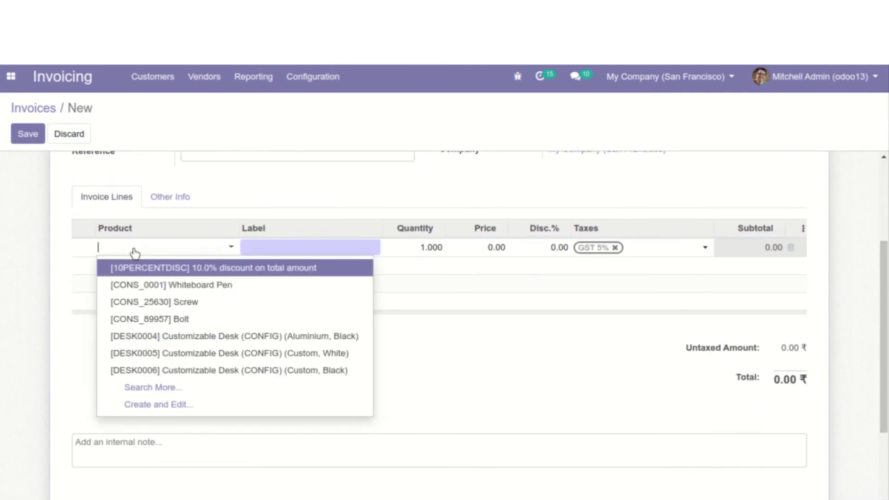
{"action": "left_click", "coordinate": [174, 356]}
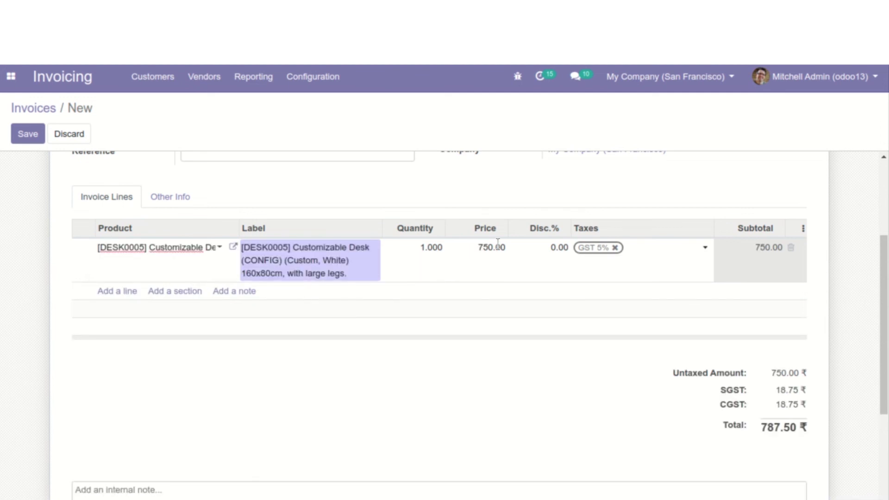
{"action": "key", "text": "Tab"}
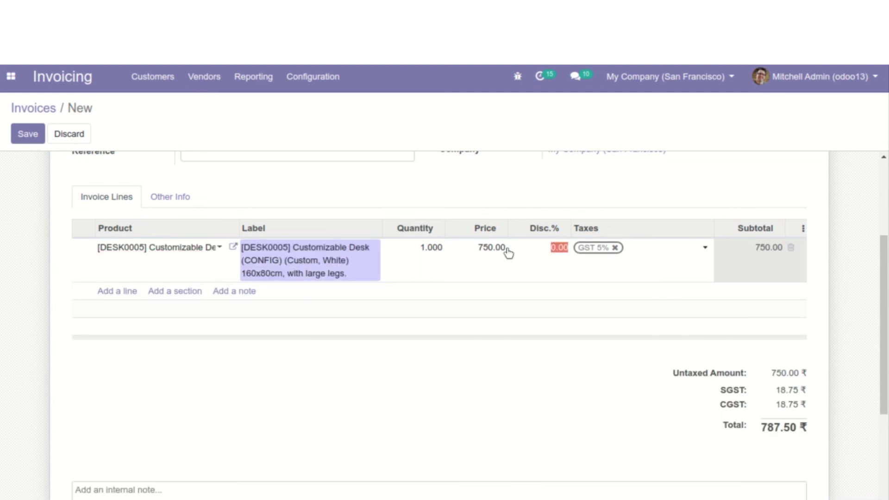
{"action": "left_click", "coordinate": [492, 247]}
{"action": "key", "text": "BackSpace"}
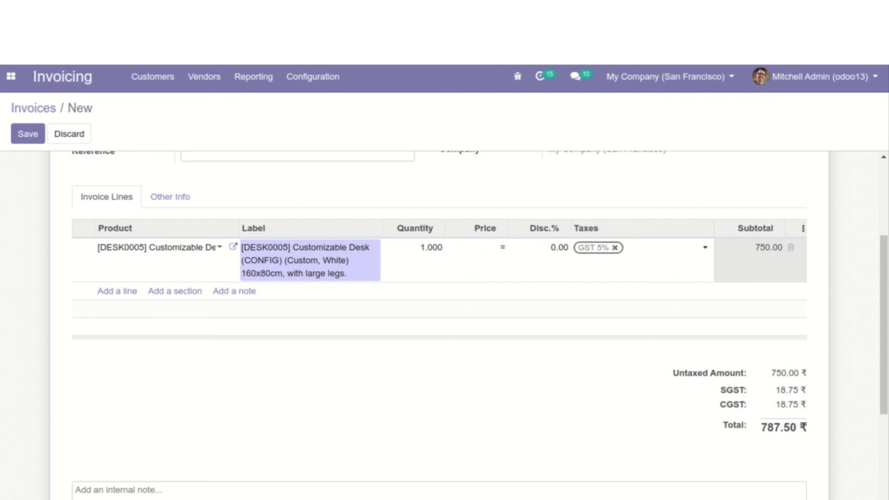
{"action": "type", "text": "=50+50"}
{"action": "key", "text": "Return"}
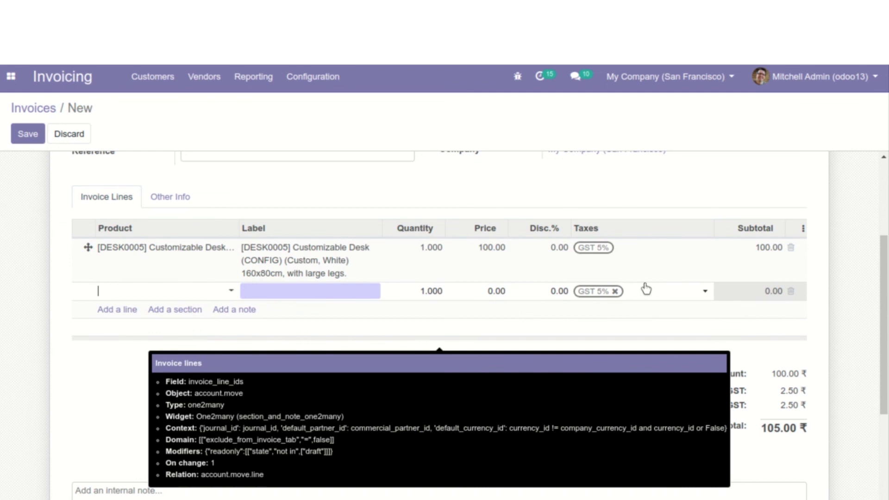
{"action": "left_click", "coordinate": [792, 292]}
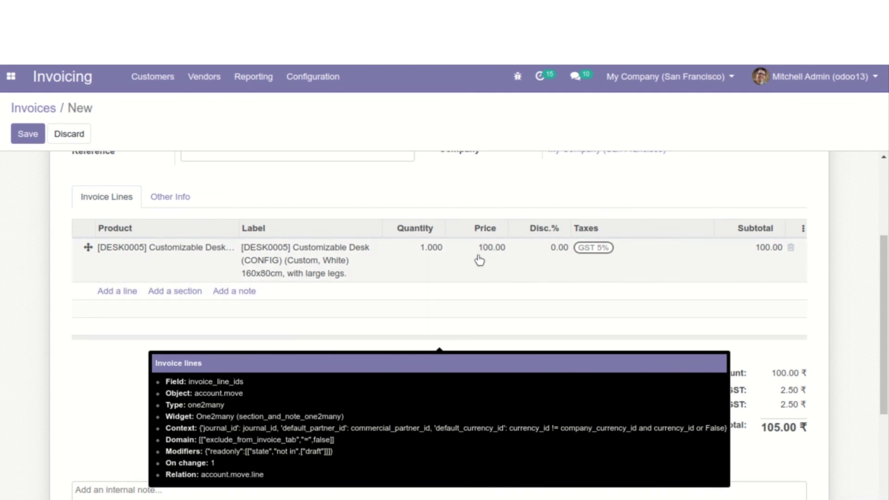
{"action": "scroll", "coordinate": [479, 261], "scroll_direction": "up", "scroll_amount": 4}
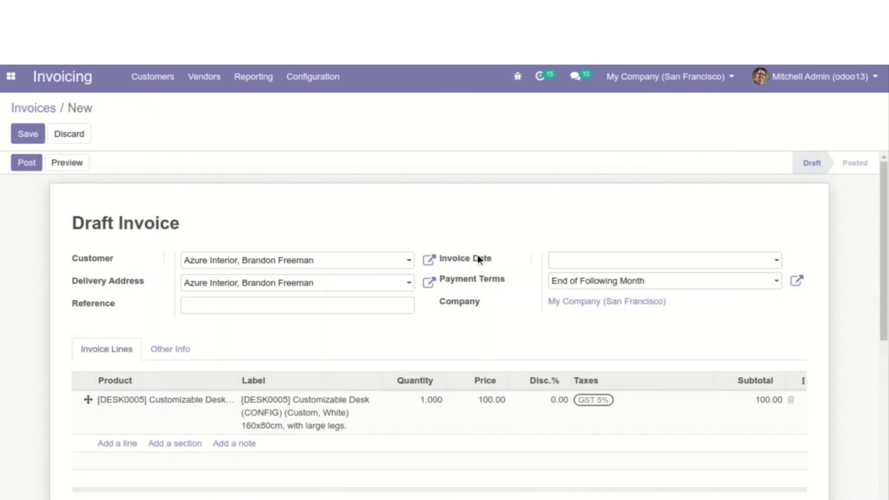
Post the invoice as INV/2019/0009 and cancel its e-mail without sending
{"action": "left_click", "coordinate": [30, 164]}
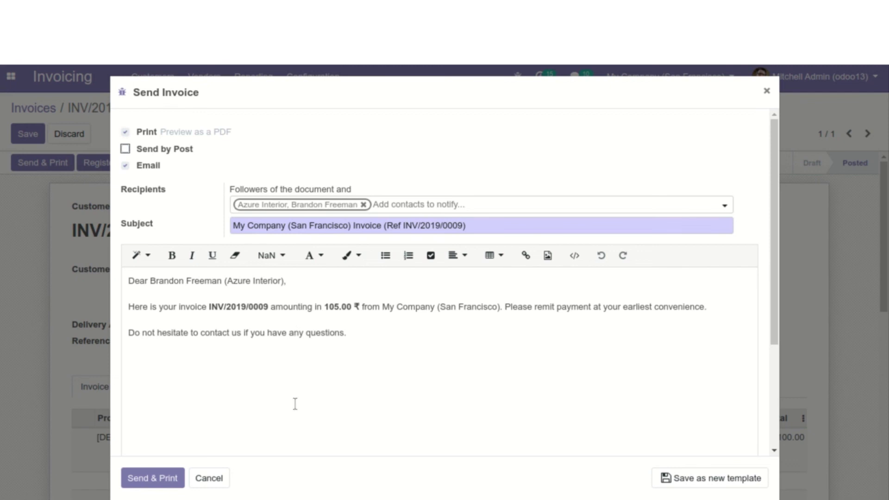
{"action": "left_click", "coordinate": [218, 479]}
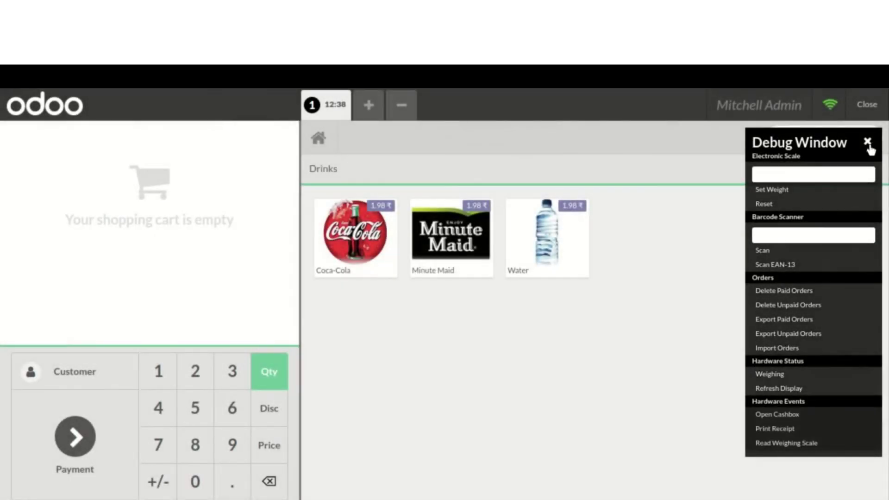
Ring up 3 Coca-Colas at 20.00 each, totalling 63.00 ₹, and go to payment
{"action": "left_click", "coordinate": [868, 143]}
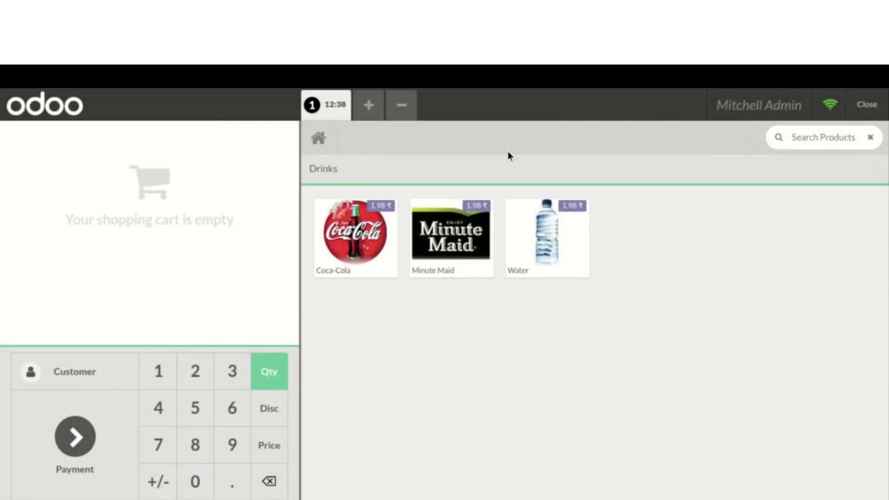
{"action": "left_click", "coordinate": [359, 244]}
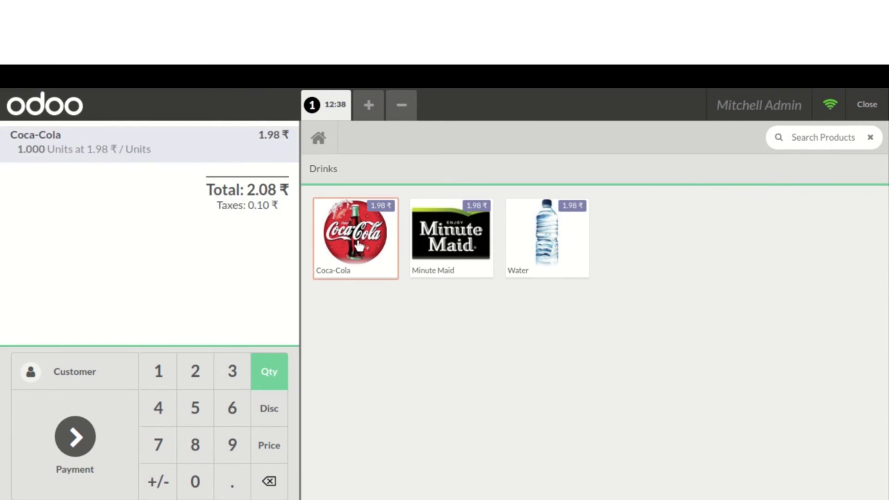
{"action": "left_click", "coordinate": [261, 384]}
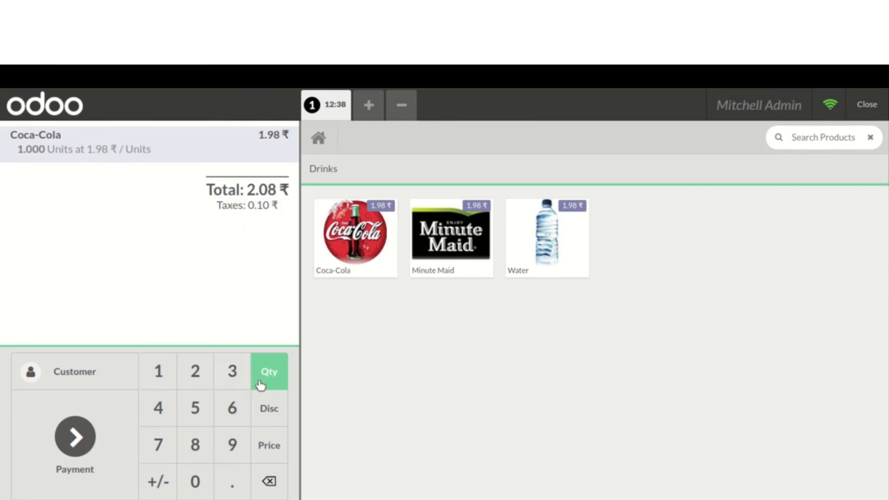
{"action": "key", "text": "3"}
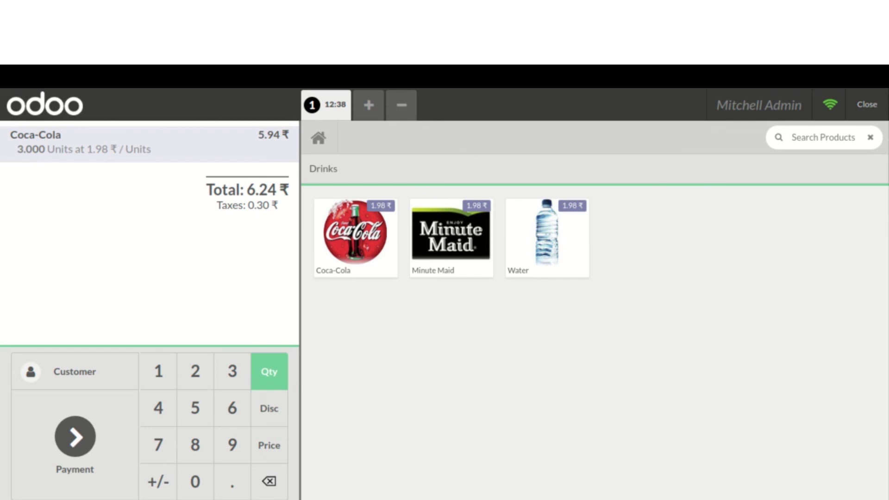
{"action": "left_click", "coordinate": [280, 454]}
{"action": "type", "text": "20"}
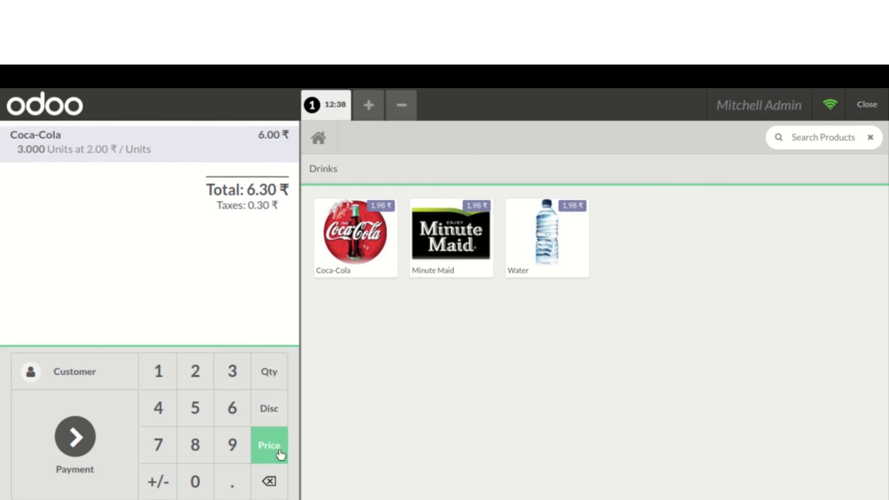
{"action": "left_click", "coordinate": [104, 419]}
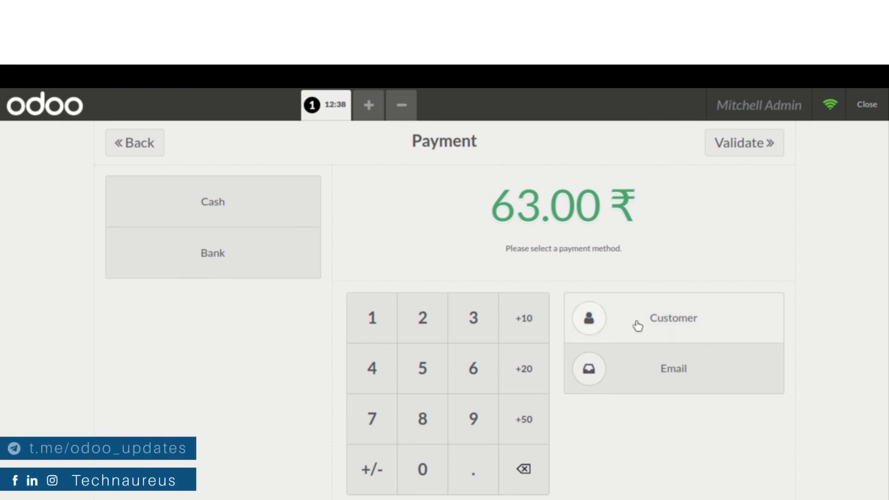
Choose a customer from the list and set them on the order
{"action": "left_click", "coordinate": [637, 323]}
{"action": "left_click", "coordinate": [276, 257]}
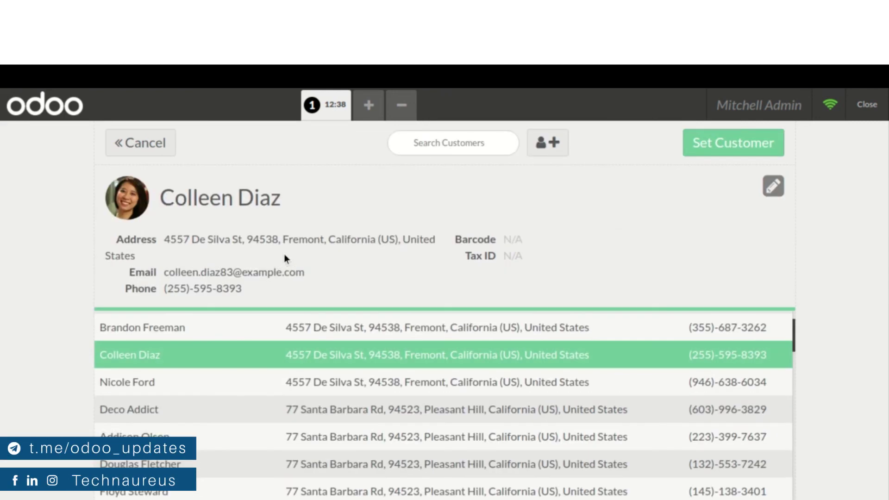
{"action": "left_click", "coordinate": [694, 144]}
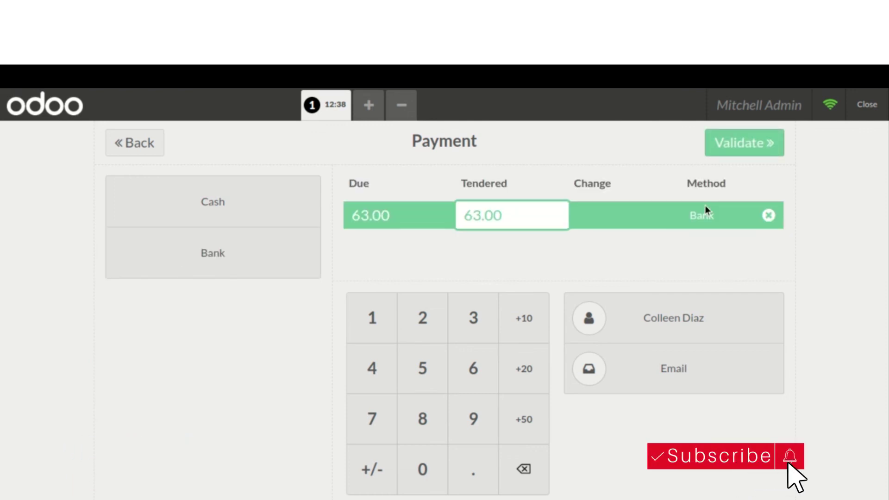
Validate the 63.00 ₹ Bank payment and review the receipt showing 0.00 ₹ change
{"action": "left_click", "coordinate": [762, 142]}
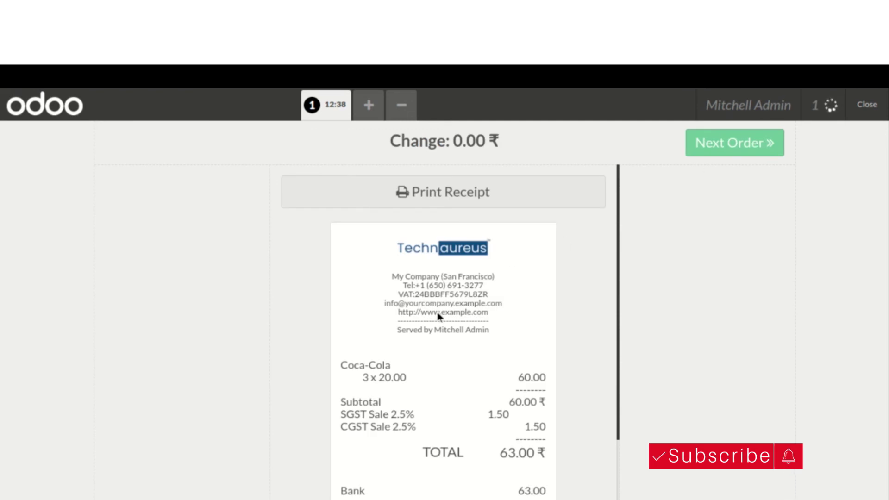
{"action": "scroll", "coordinate": [383, 349], "scroll_direction": "down", "scroll_amount": 3}
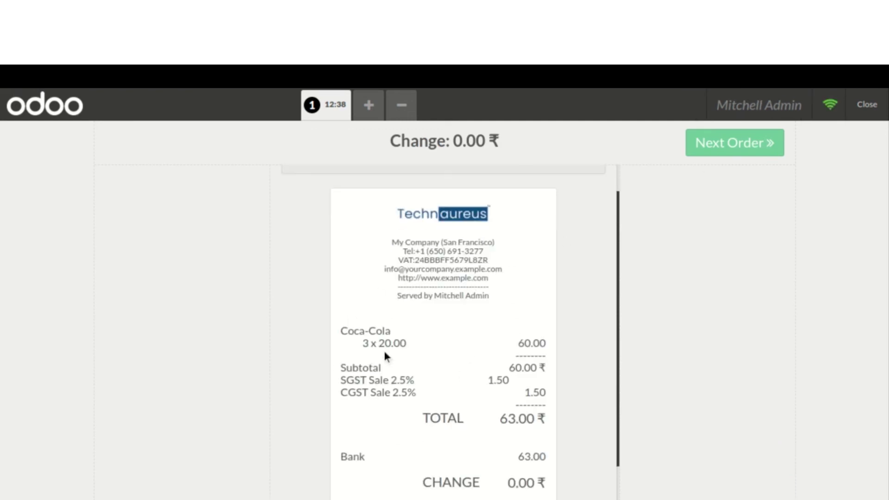
{"action": "scroll", "coordinate": [383, 349], "scroll_direction": "up", "scroll_amount": 1}
{"action": "scroll", "coordinate": [385, 352], "scroll_direction": "up", "scroll_amount": 2}
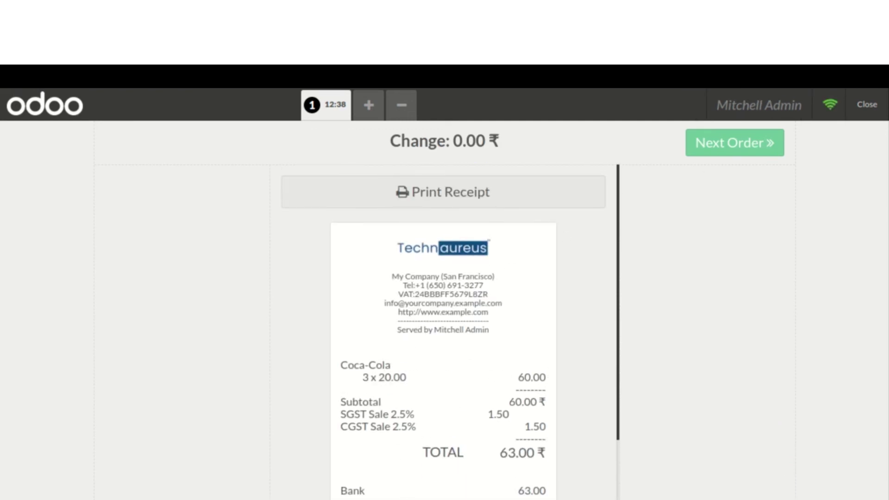